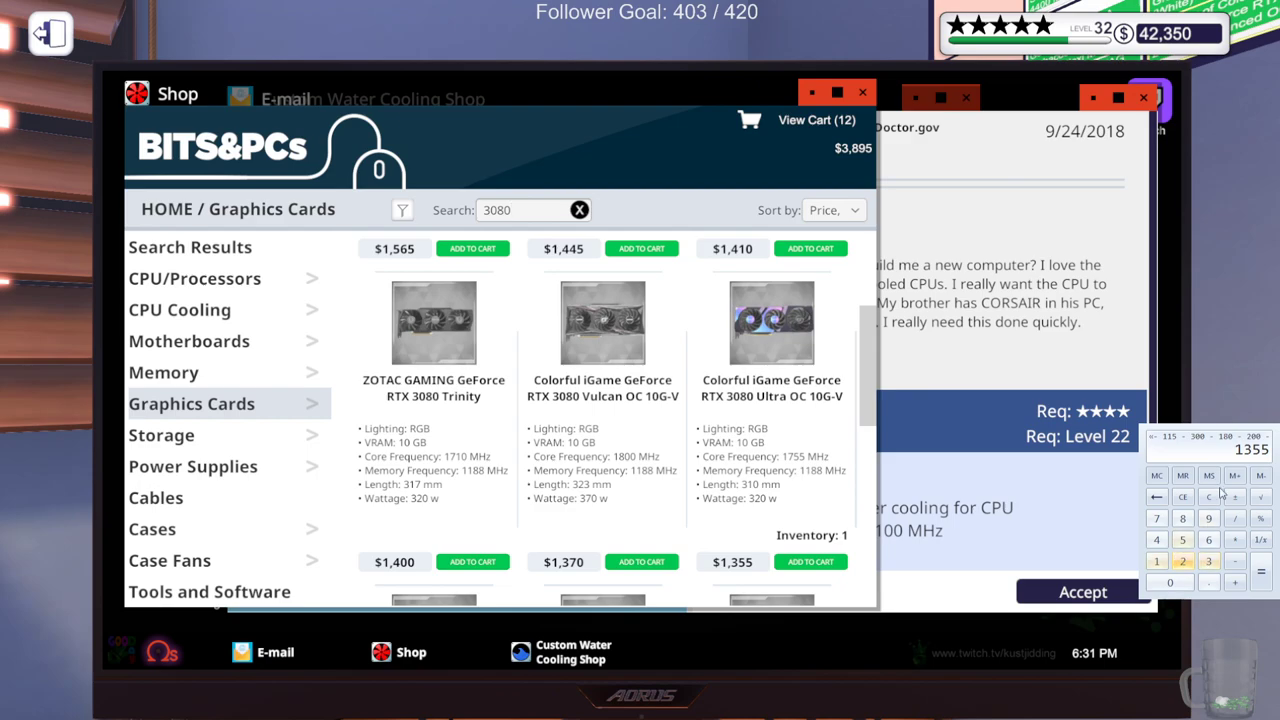
Add the AMD Ryzen Threadripper 2970WX to the cart, making 13 items totalling $4,895
click(1236, 561)
text(1225)
click(227, 287)
click(579, 210)
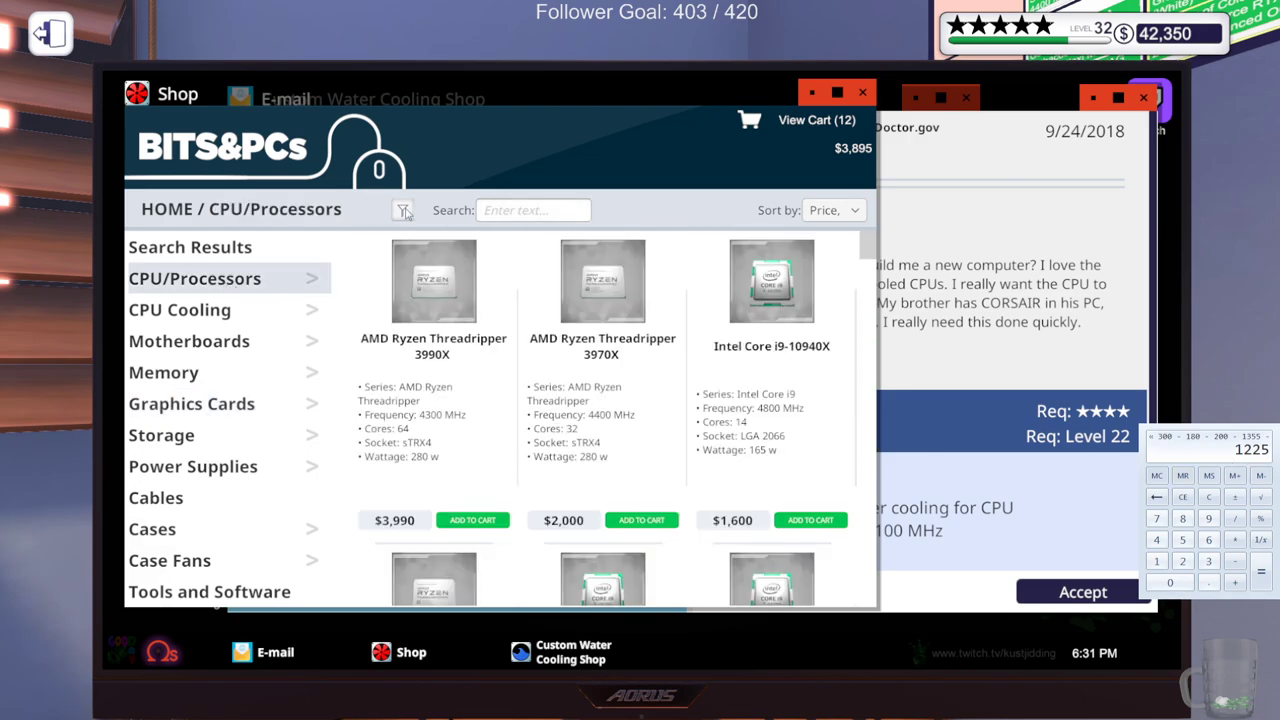
scroll(578, 420, down, 2)
scroll(576, 411, down, 3)
scroll(575, 410, down, 2)
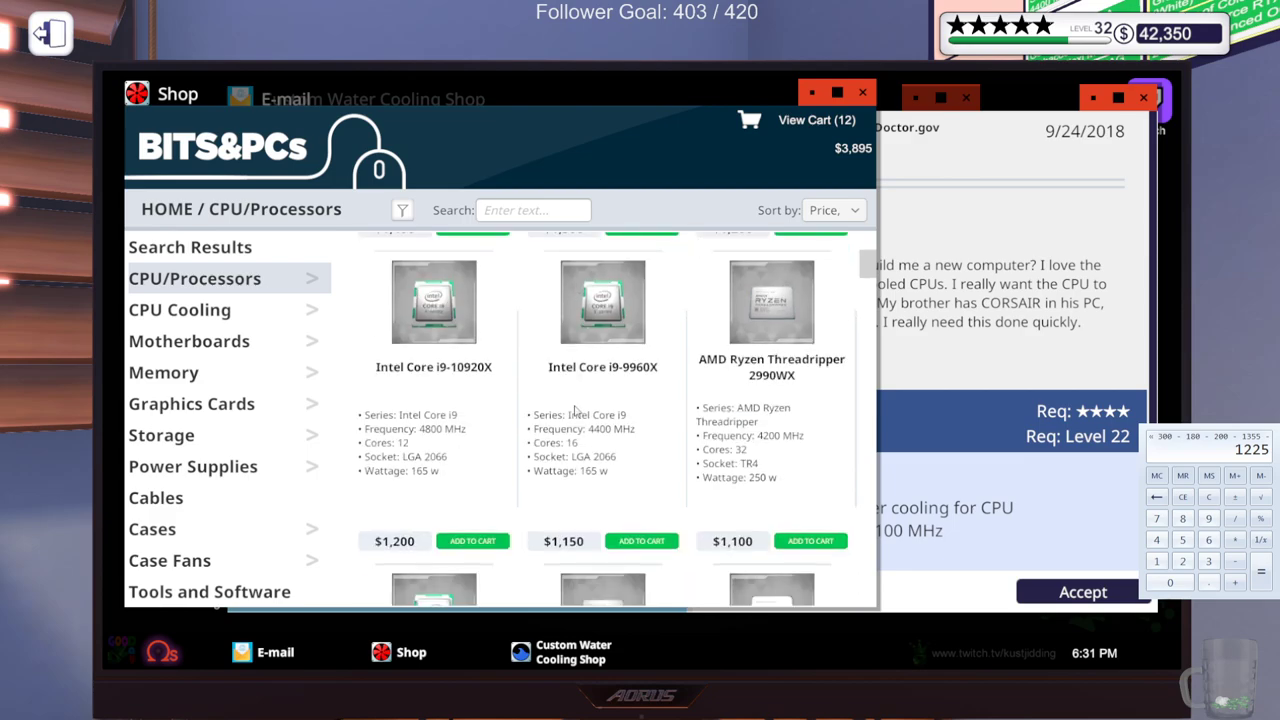
scroll(575, 408, down, 2)
scroll(570, 400, down, 1)
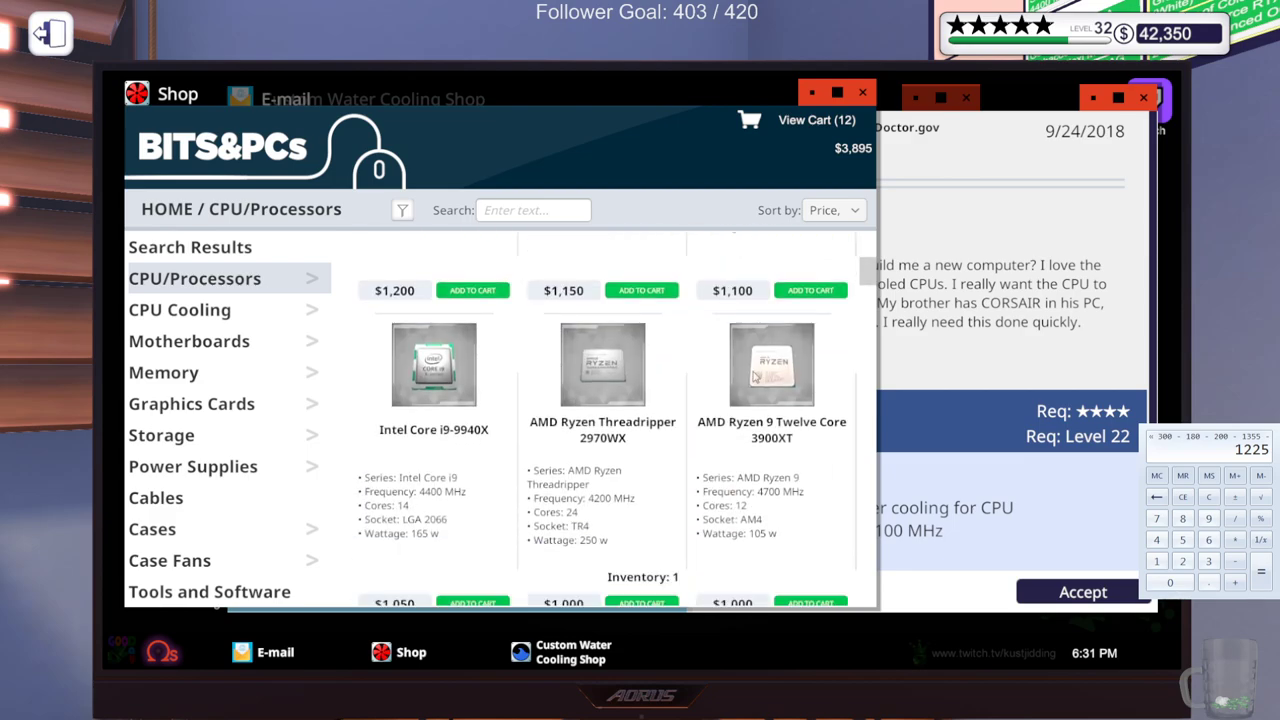
scroll(757, 380, down, 1)
click(805, 521)
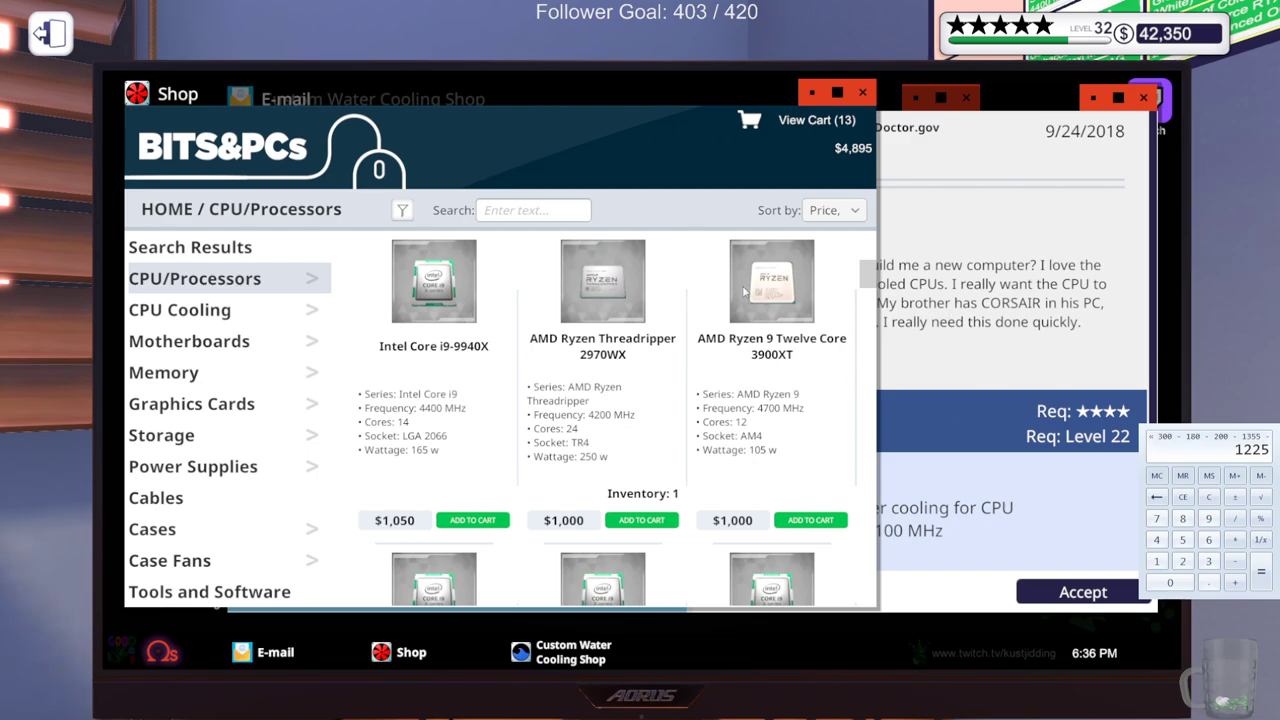
Accept the NWogan water-cooling and 4100 MHz overclock job, skim other e-mails, and close the inbox
click(990, 366)
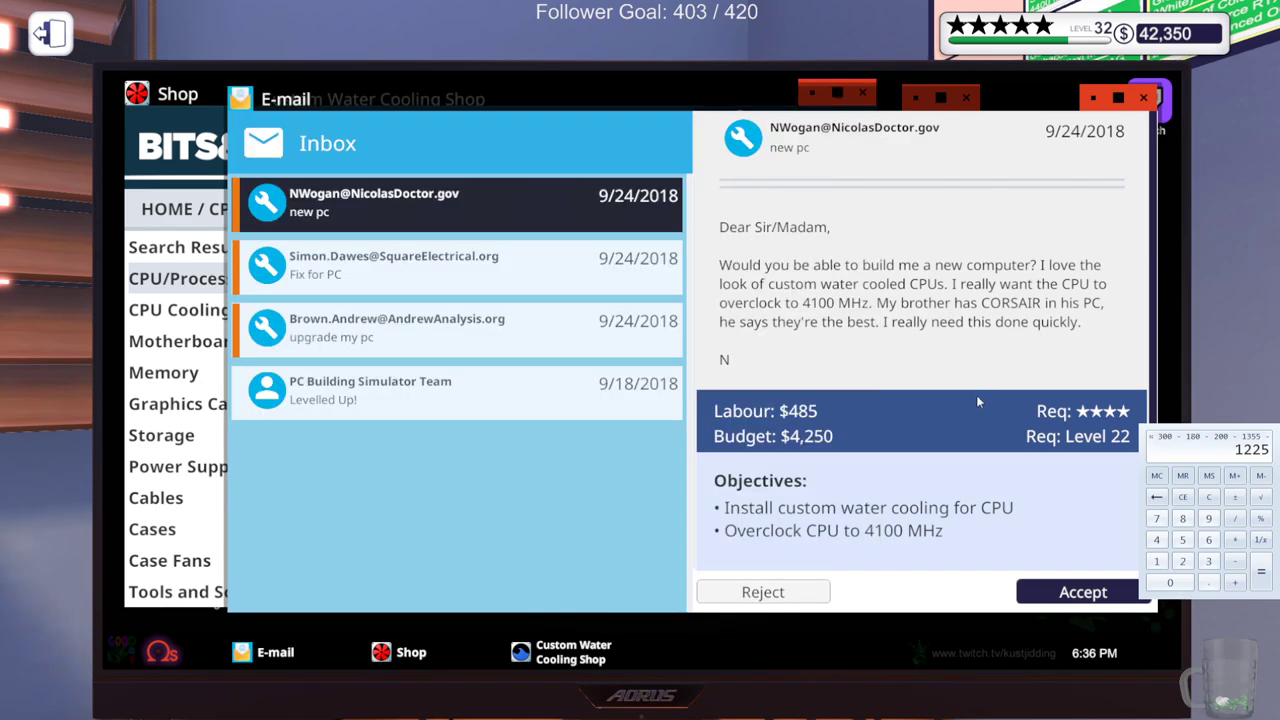
click(1083, 594)
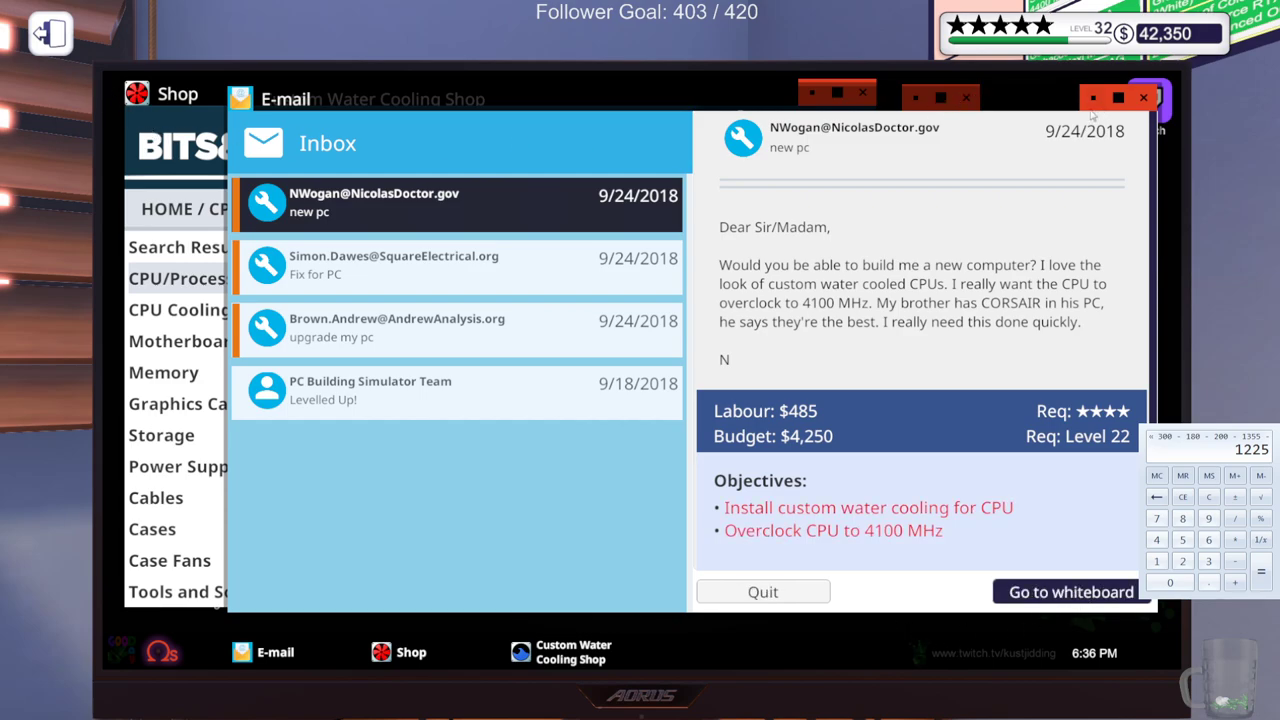
click(527, 268)
click(524, 338)
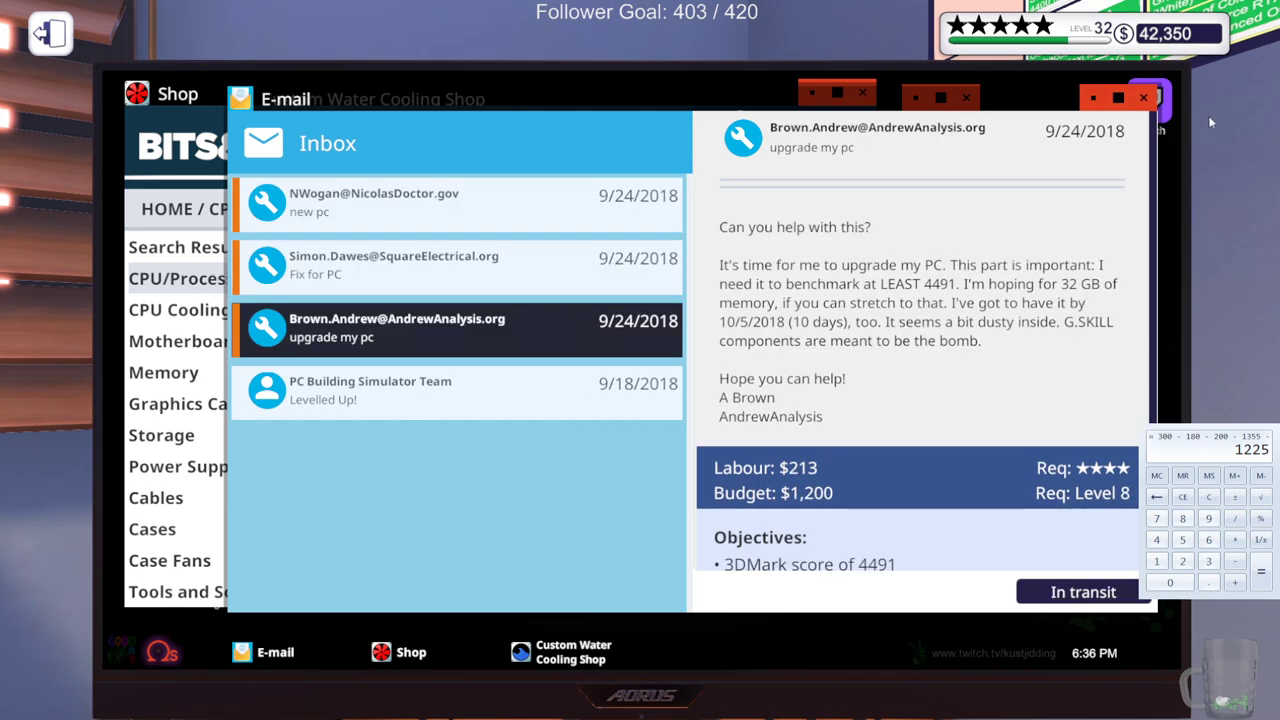
click(1143, 97)
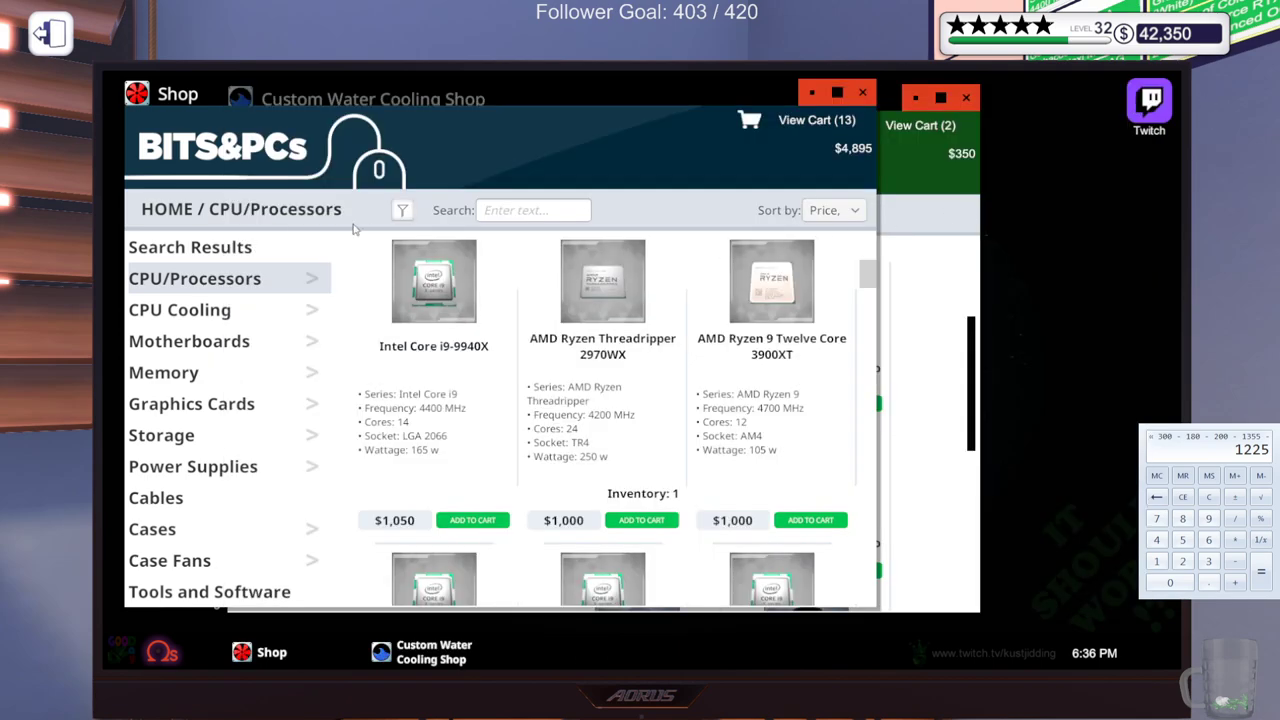
Pay for the $4,895 parts order and the $350 water-cooling order, leaving $37,105
click(815, 121)
scroll(768, 500, down, 3)
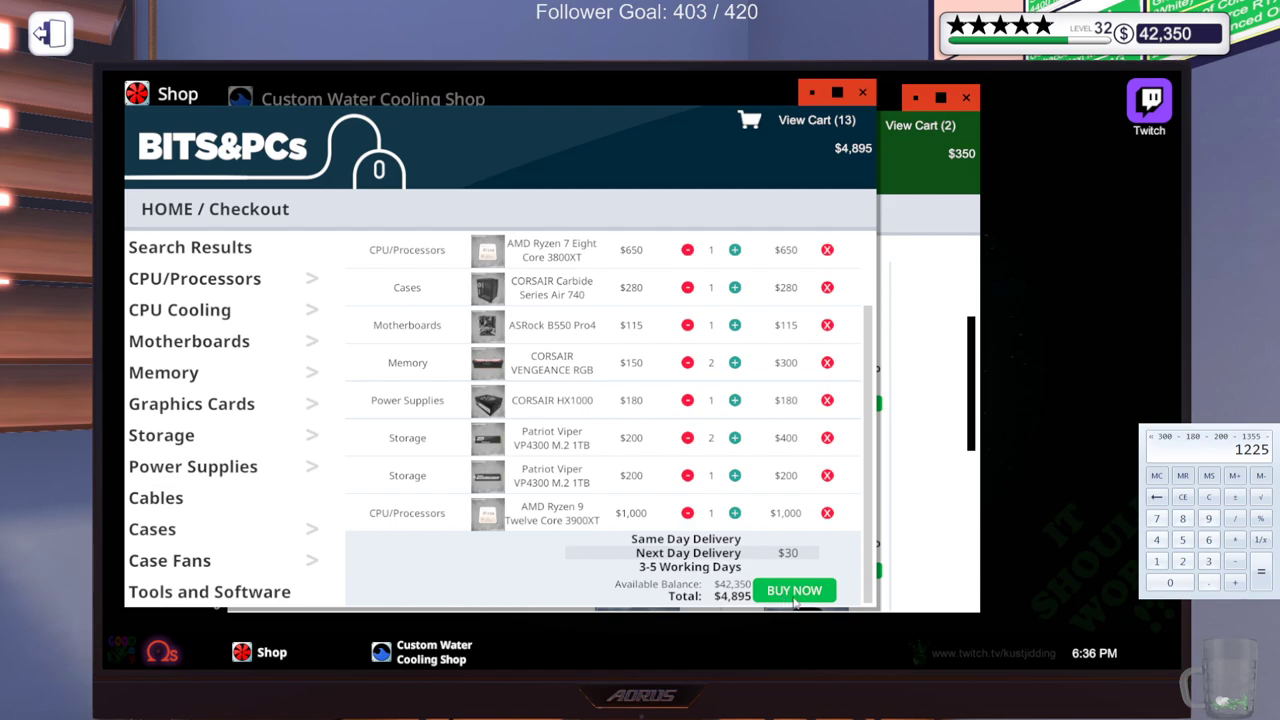
click(800, 597)
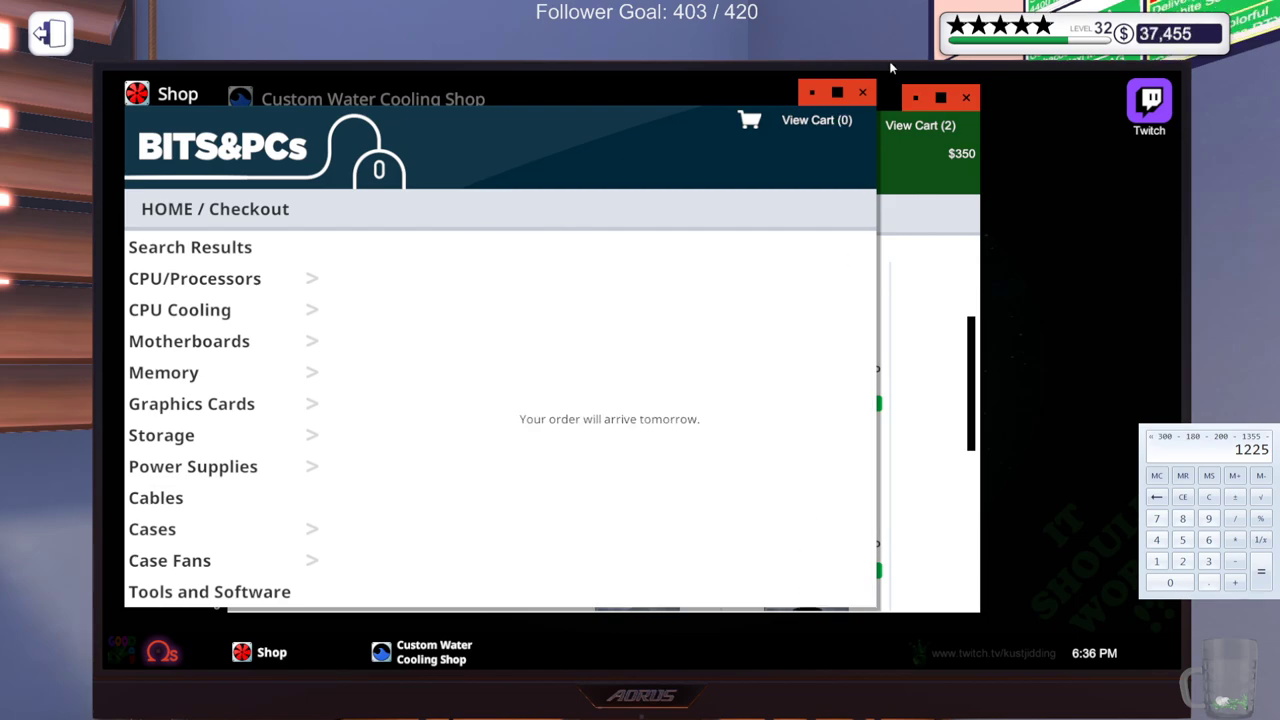
click(862, 92)
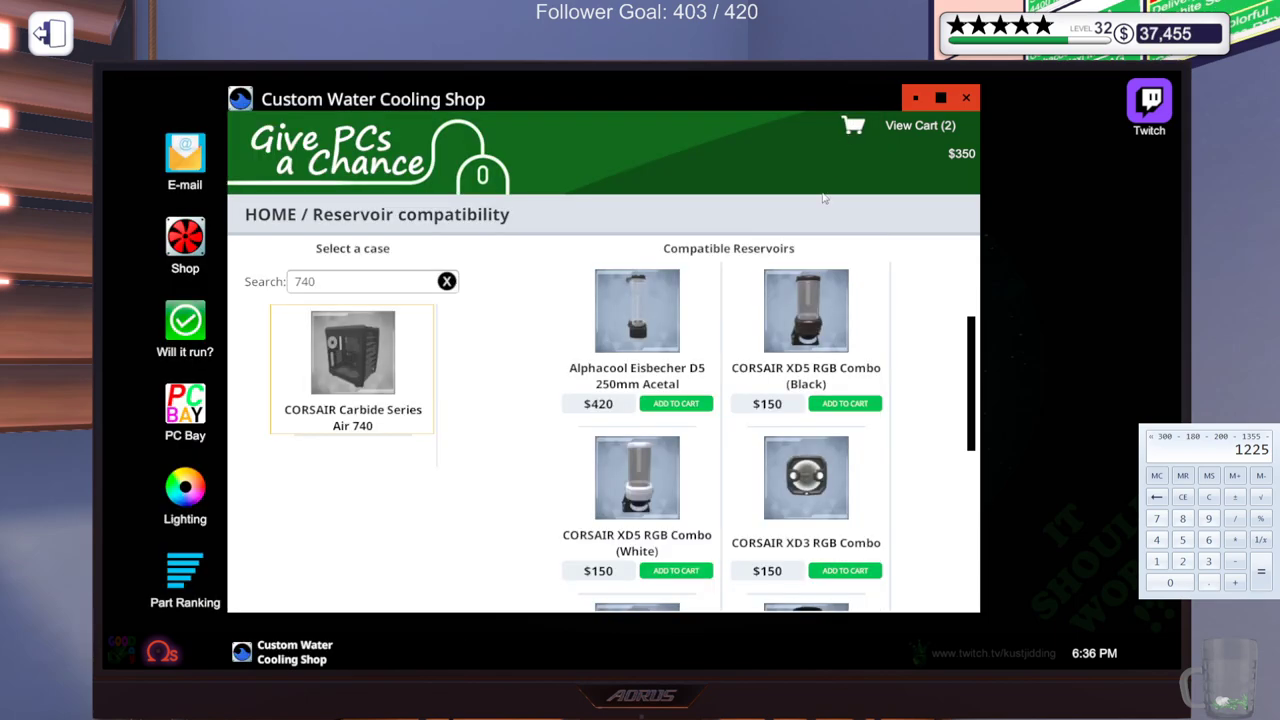
click(918, 127)
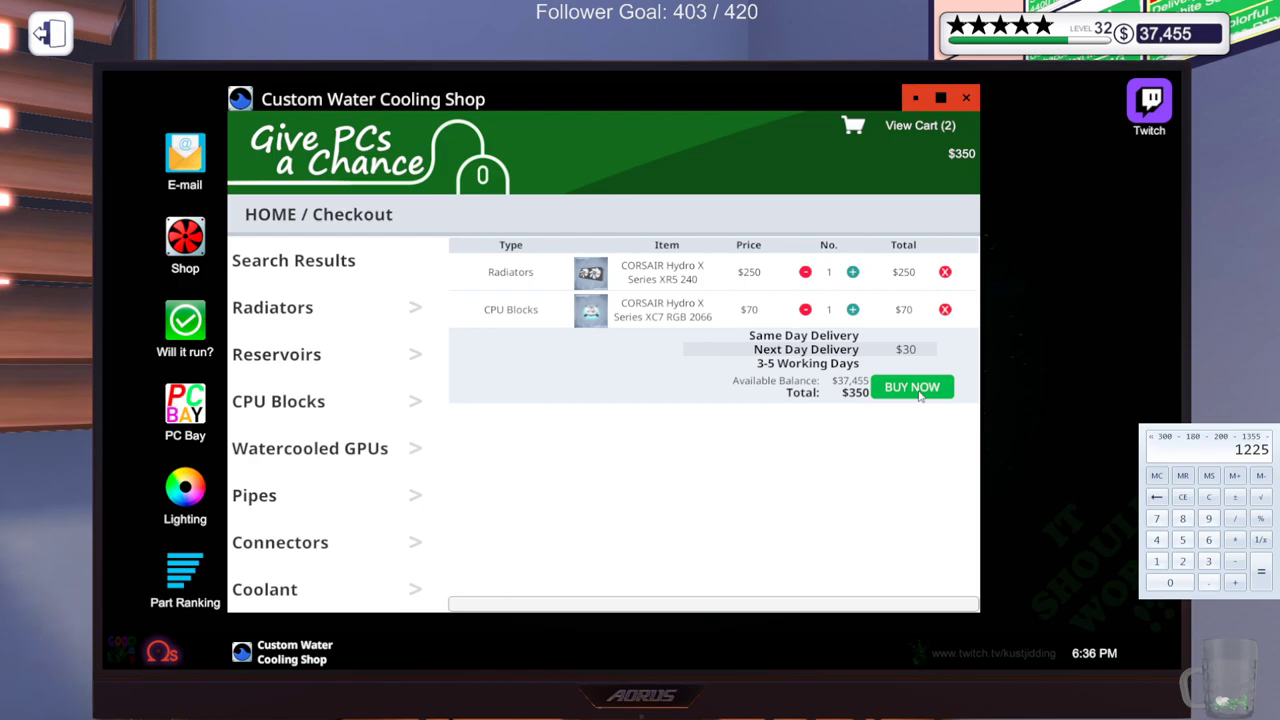
click(920, 396)
Close the water-cooling shop, shut down the office PC, switch off the lights and exit
click(968, 100)
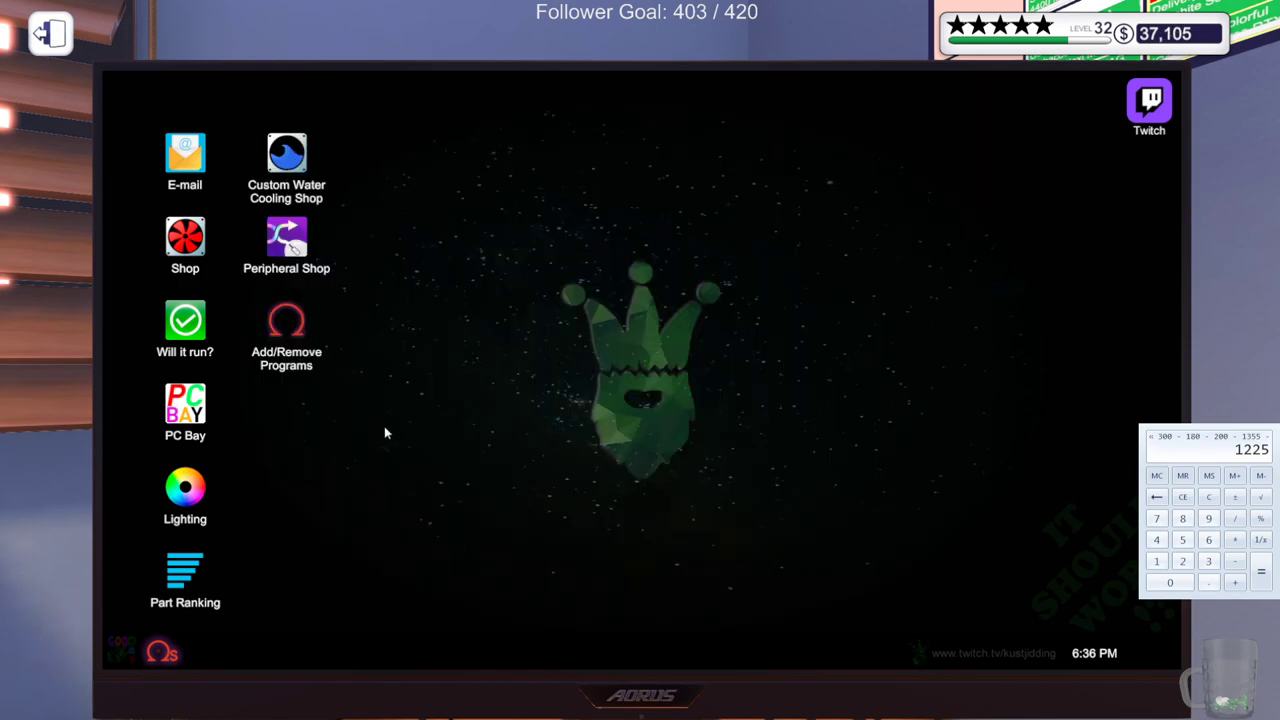
click(160, 653)
click(189, 617)
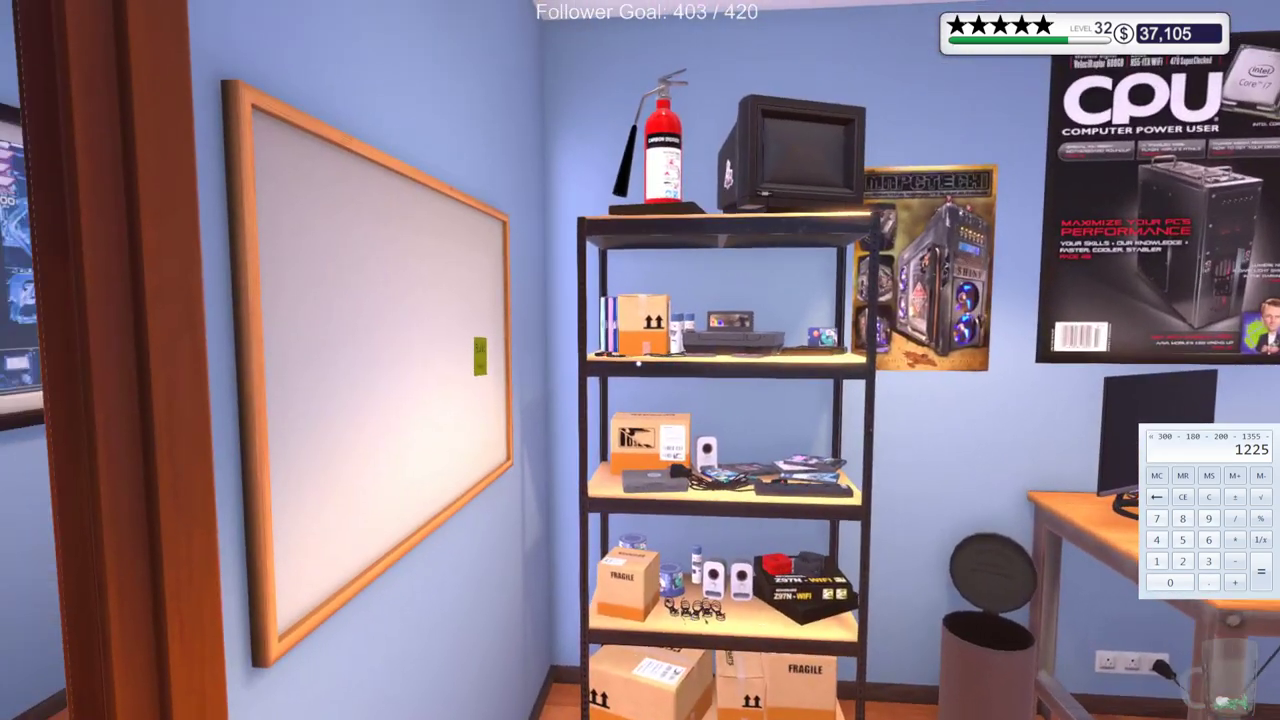
key(w)
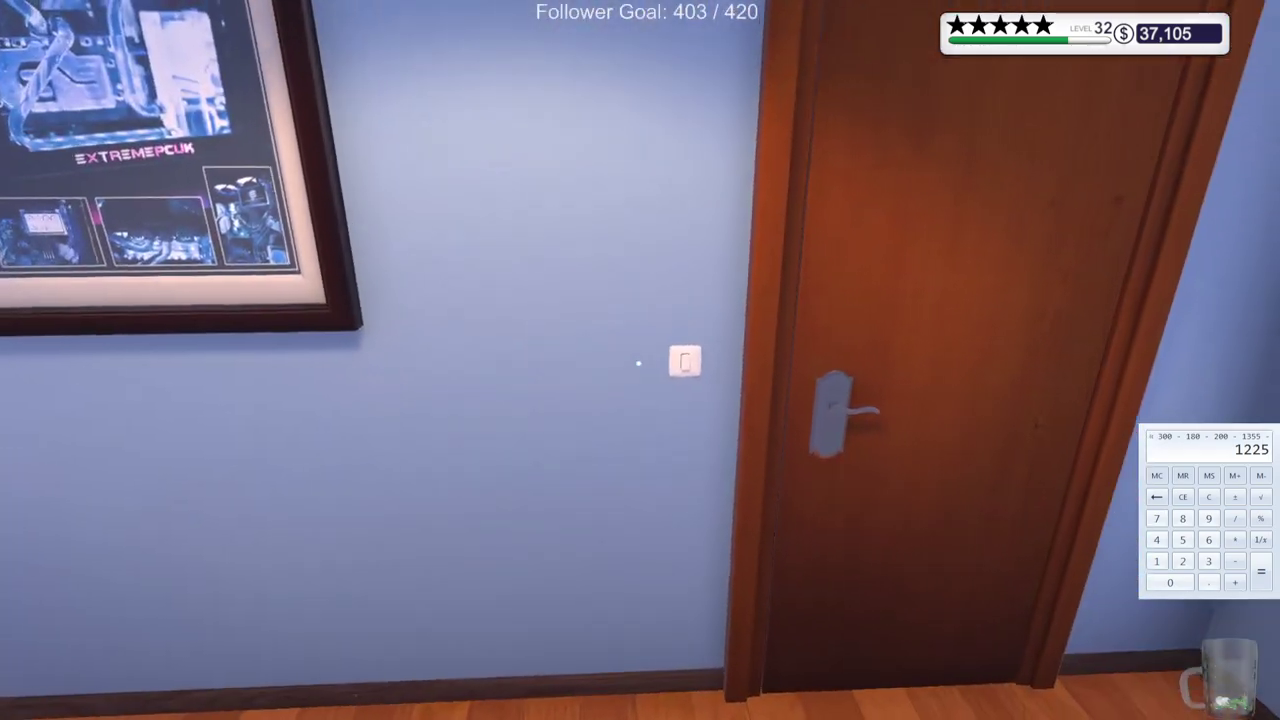
click(640, 363)
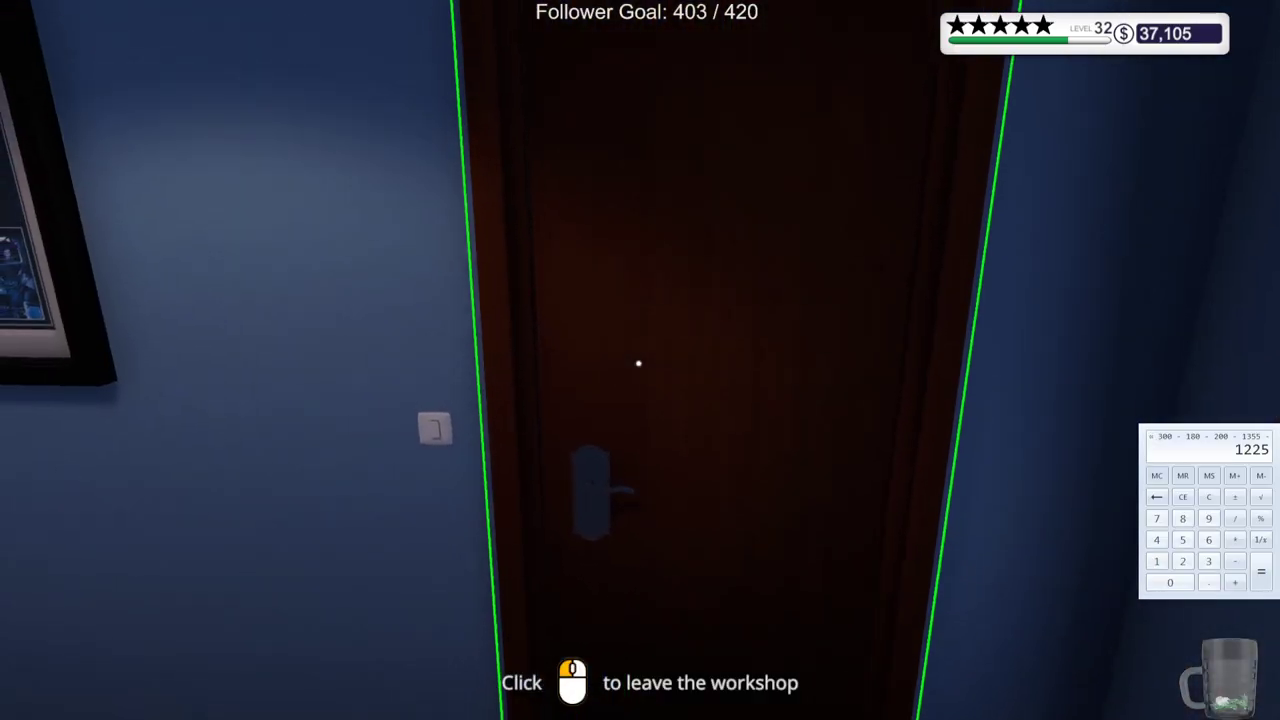
click(639, 363)
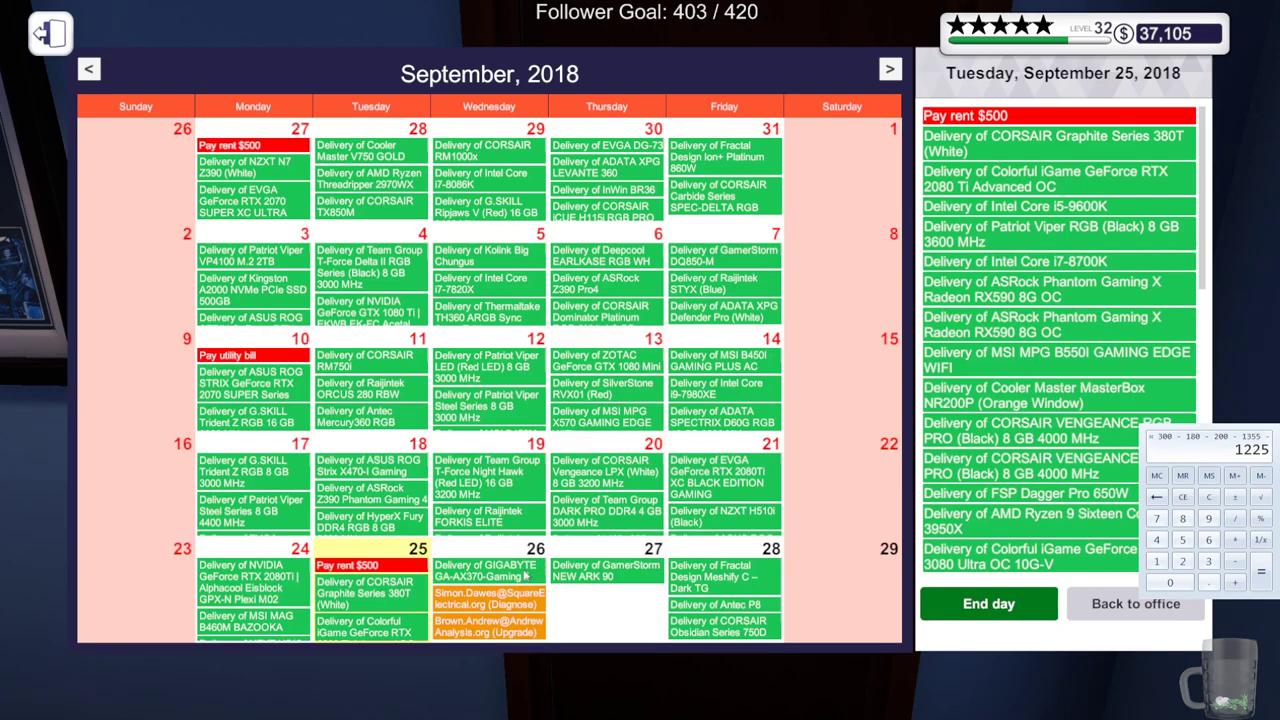
Check Wednesday, September 26 deliveries on the calendar, then end the day
click(526, 577)
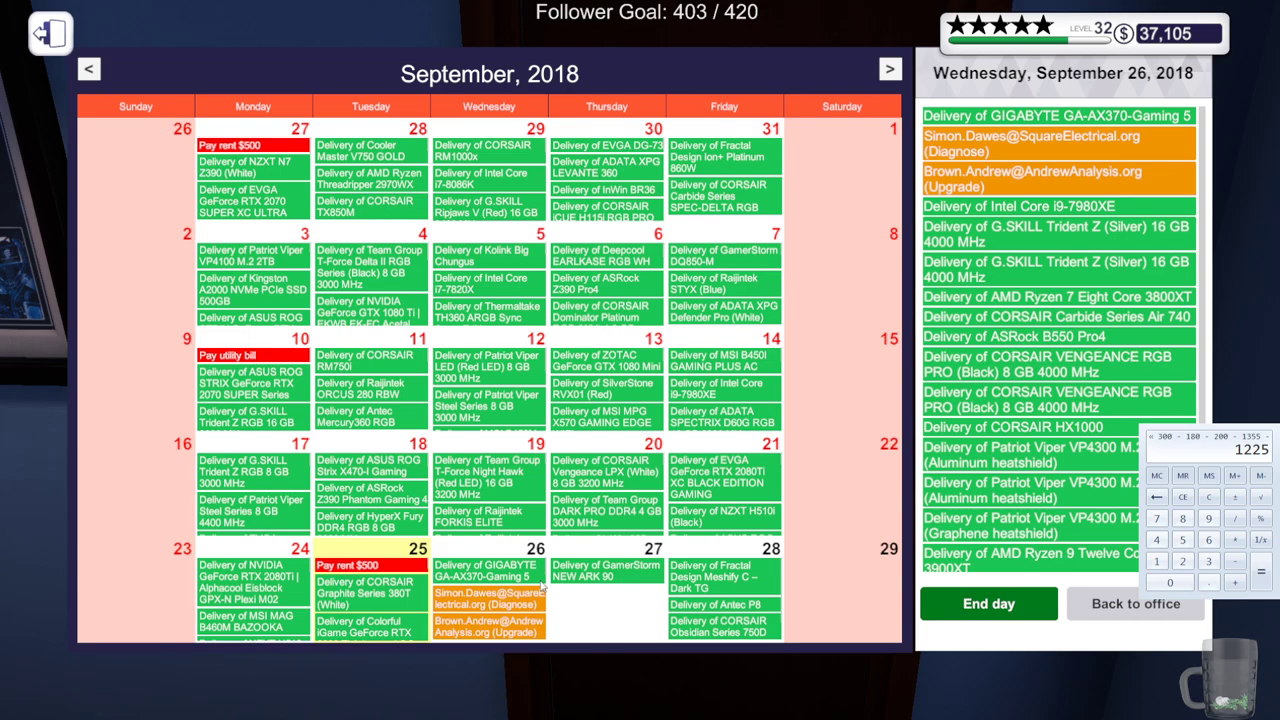
click(890, 69)
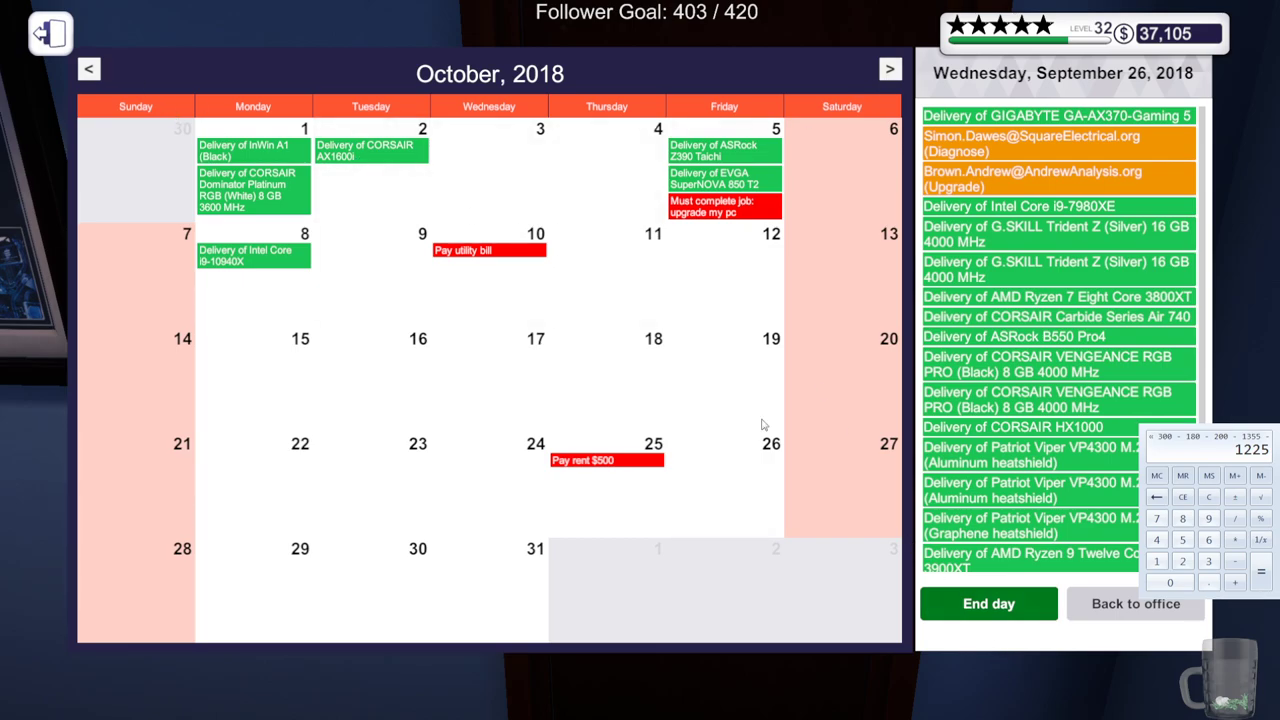
click(89, 68)
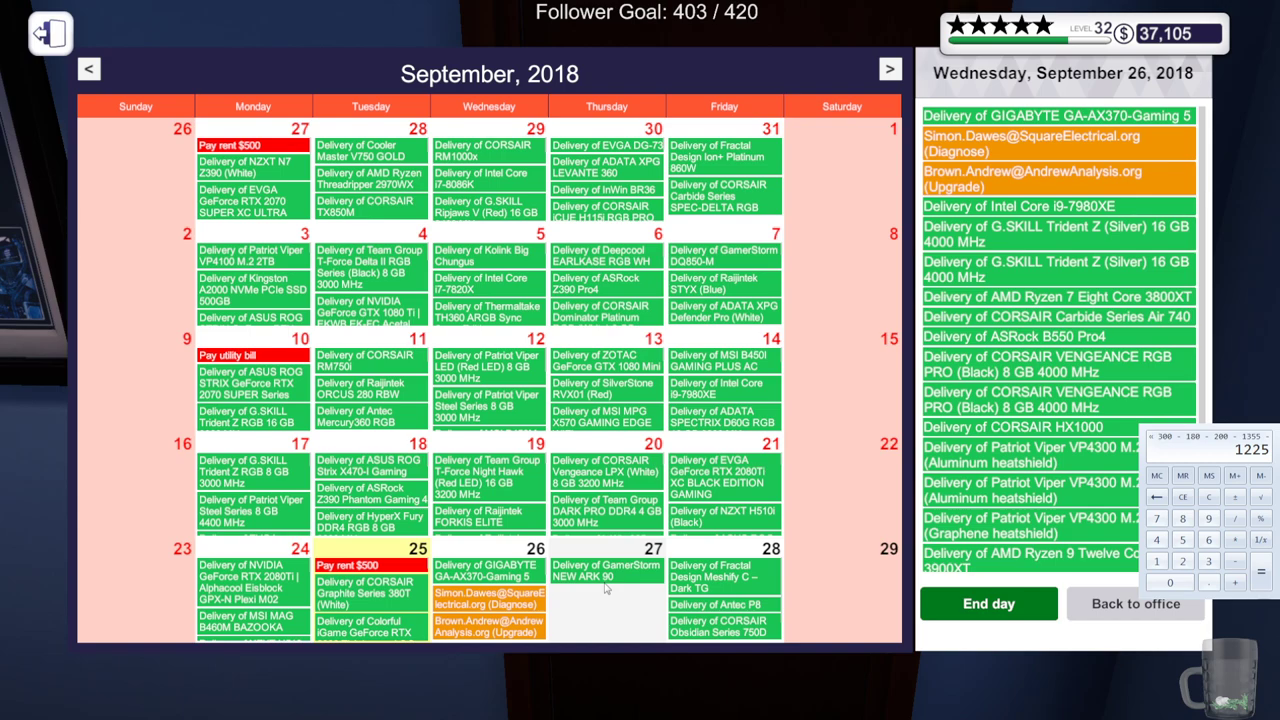
click(1003, 612)
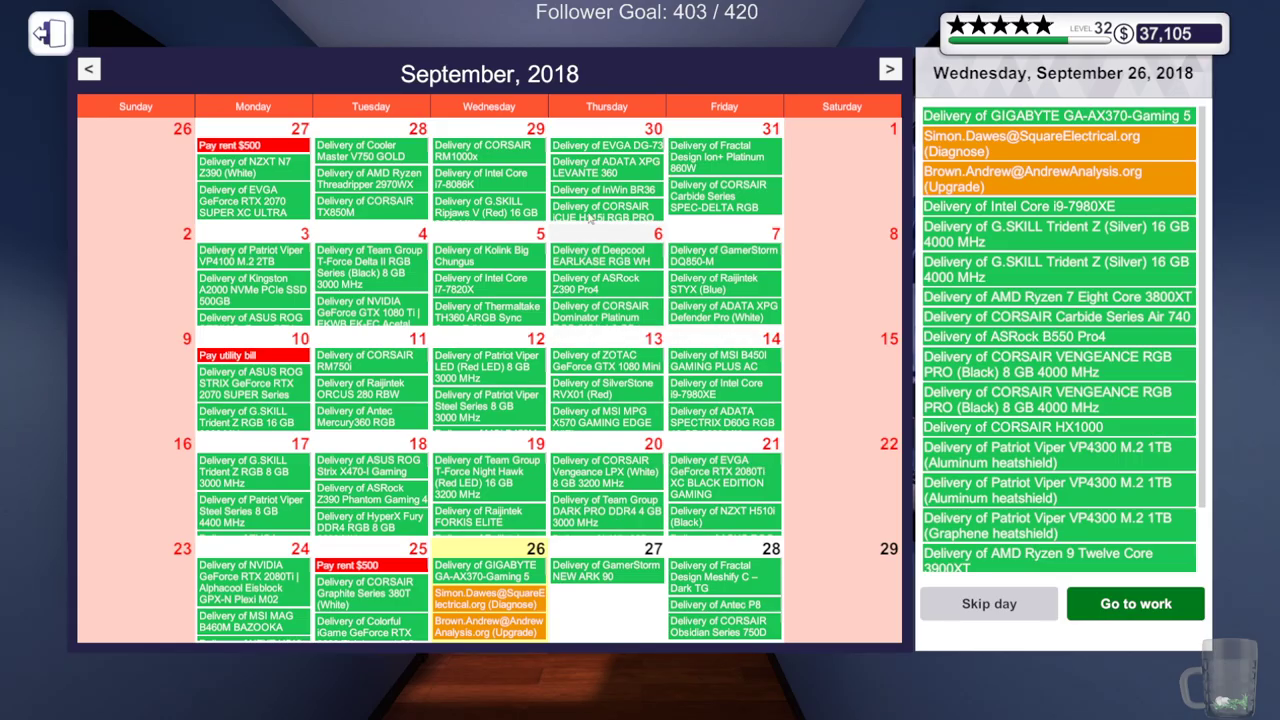
Return to the room, turn on the lights, keep the company name, and check the delivery manifest
click(48, 34)
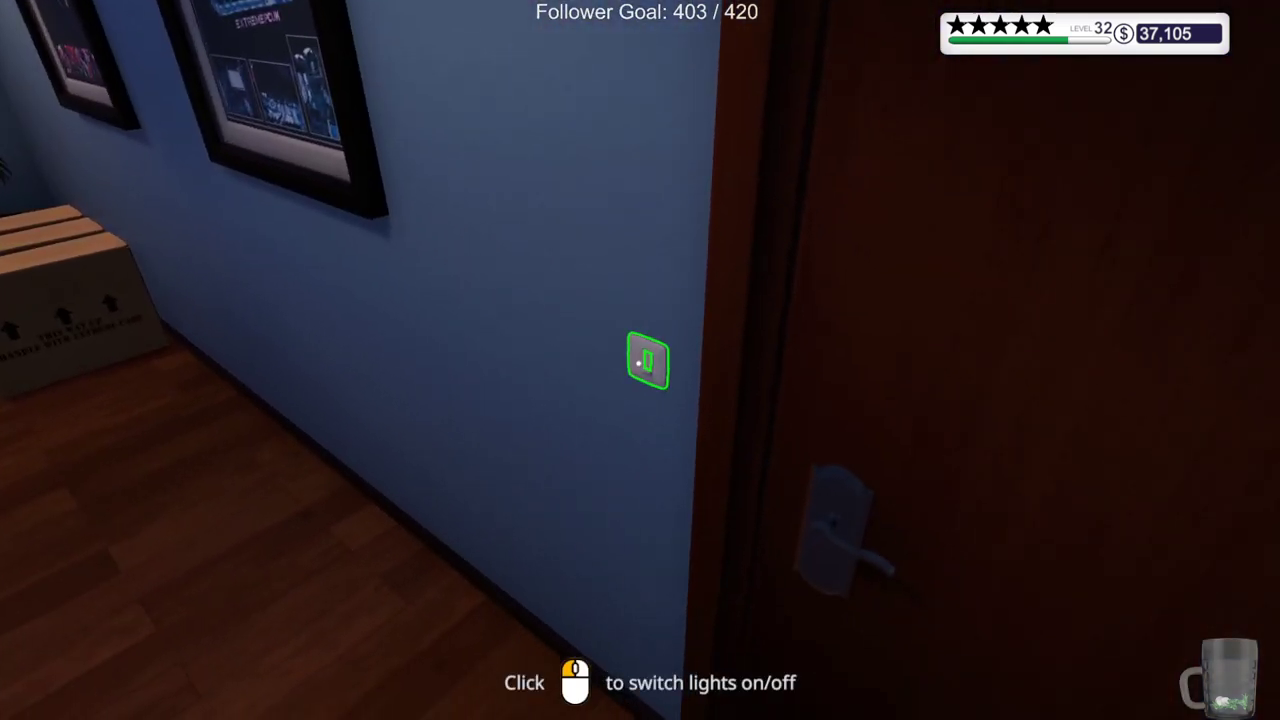
click(638, 363)
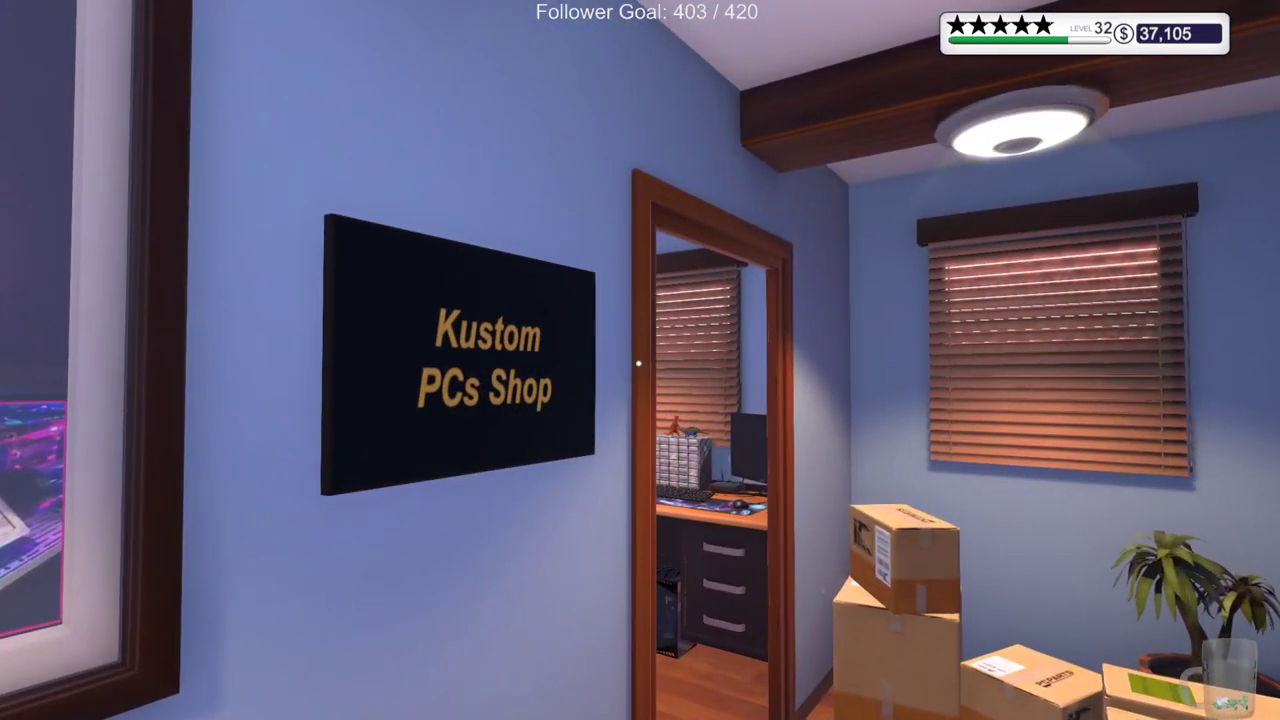
click(638, 363)
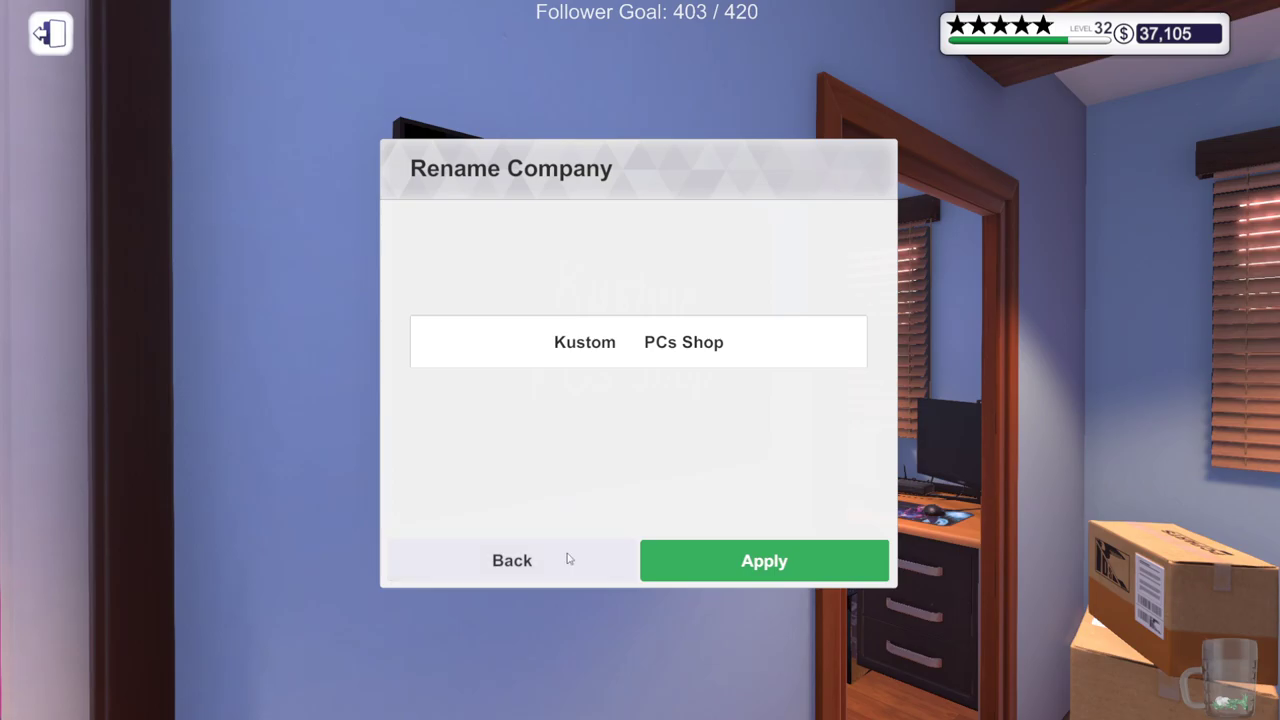
click(566, 560)
click(640, 360)
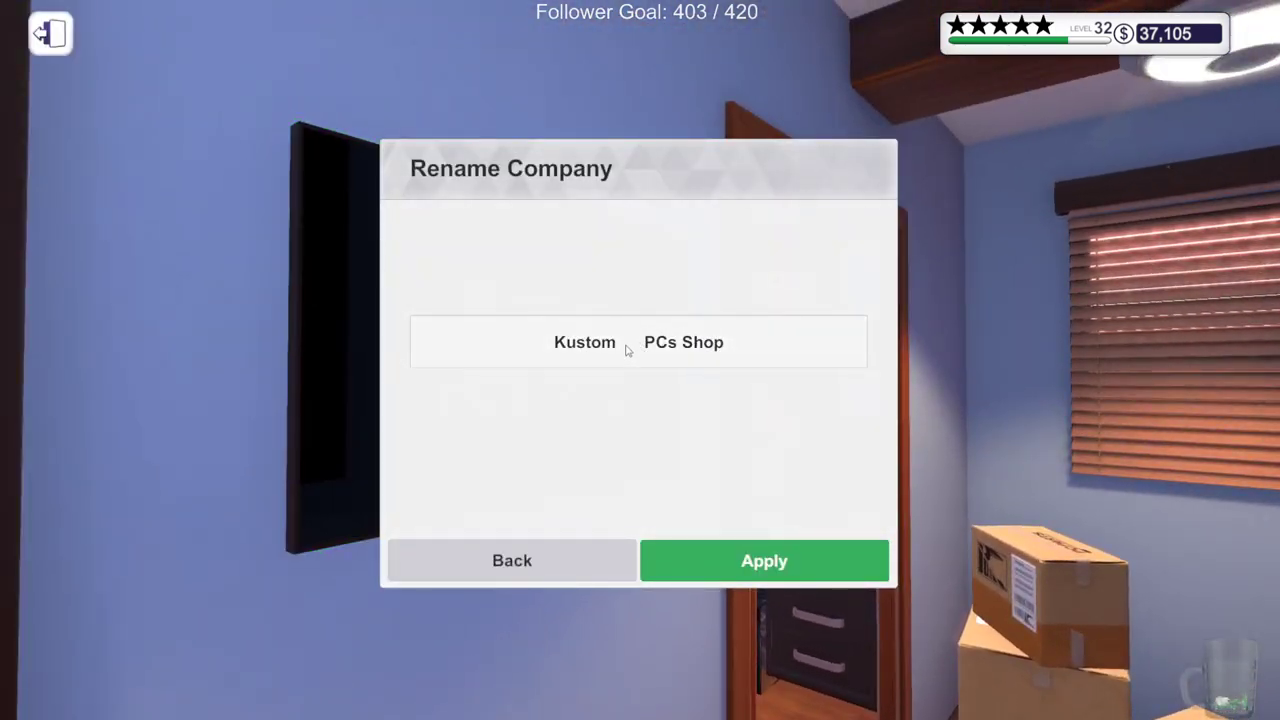
click(543, 559)
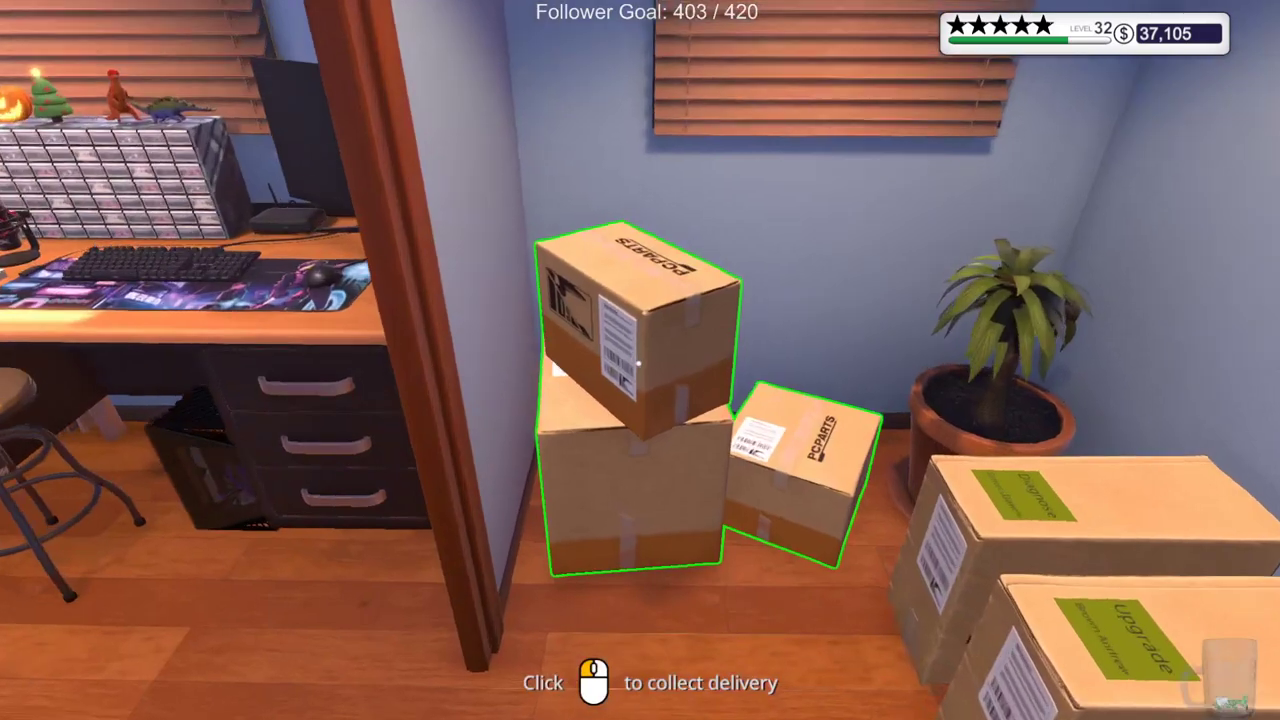
click(638, 363)
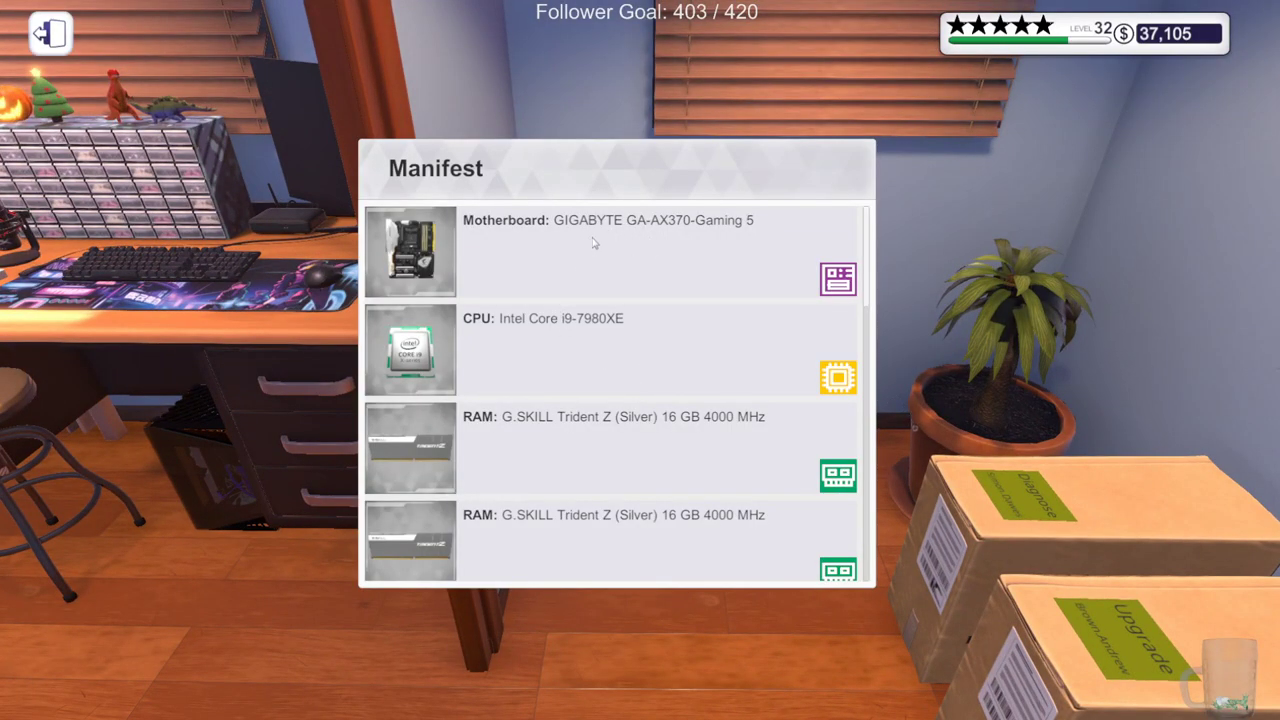
key(Escape)
Take the new case from its box, set it on the desk mat, and use the other desk's computer
click(638, 363)
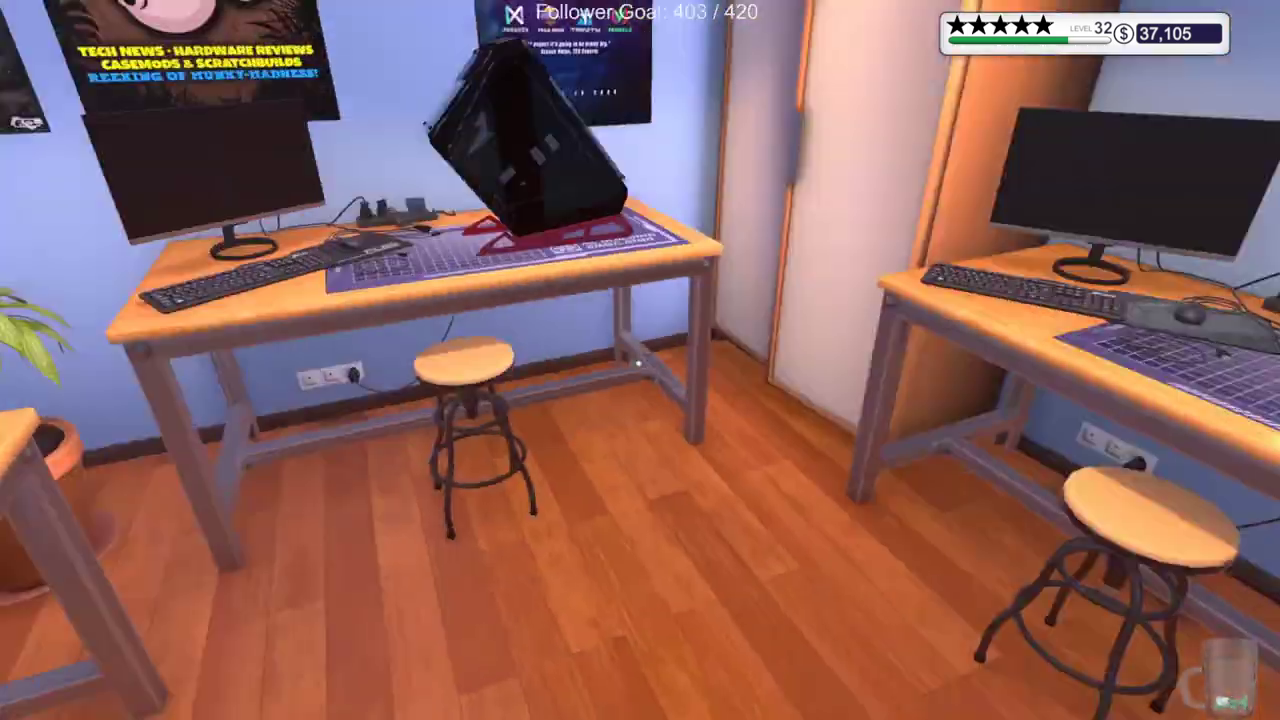
click(638, 363)
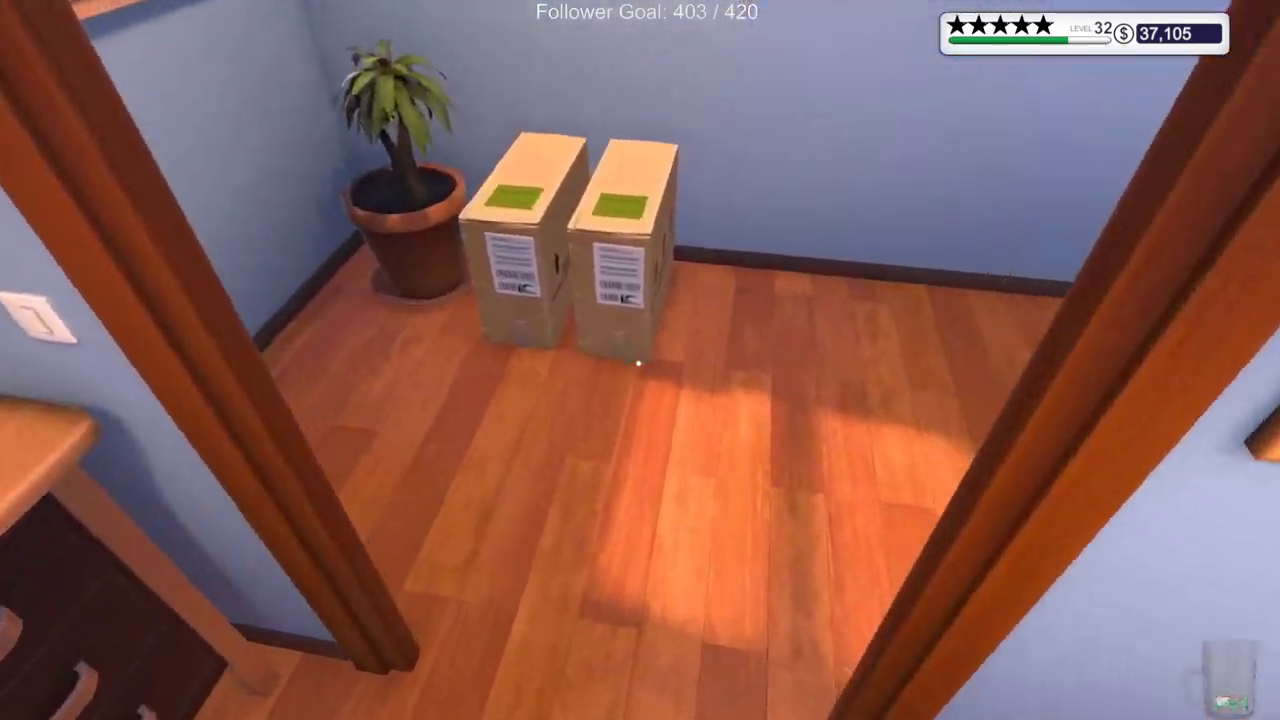
click(638, 363)
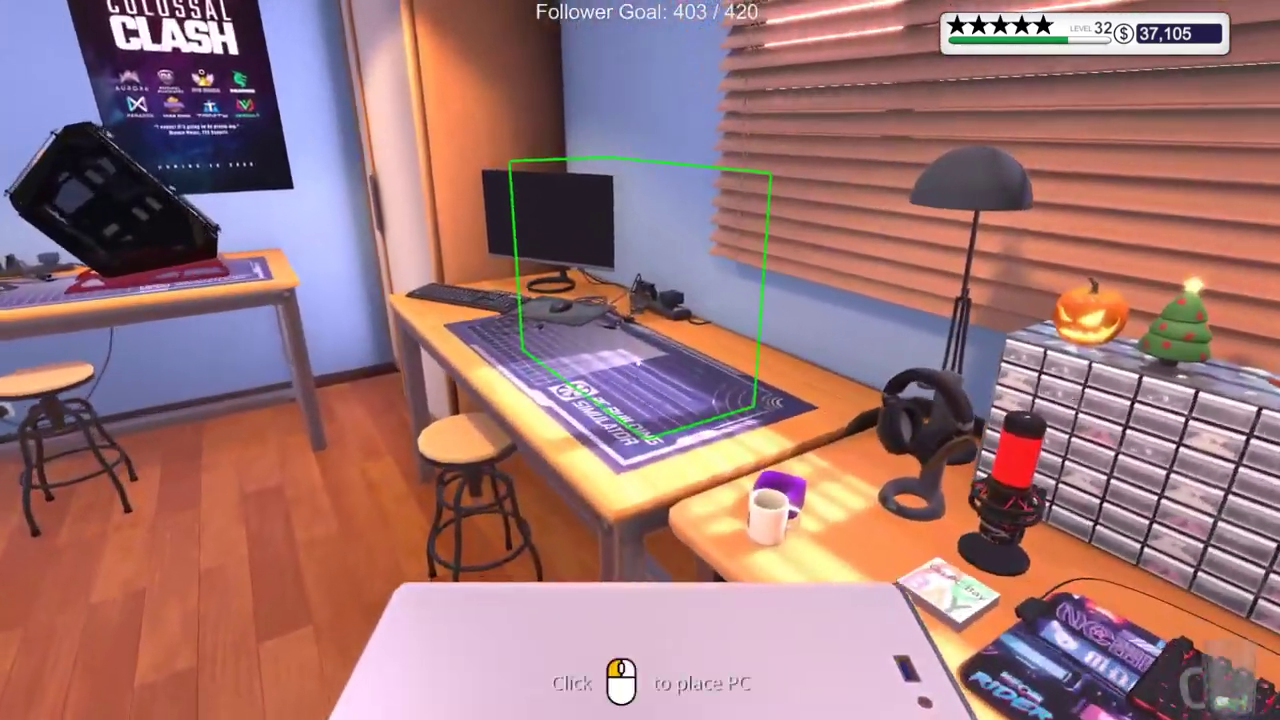
click(640, 360)
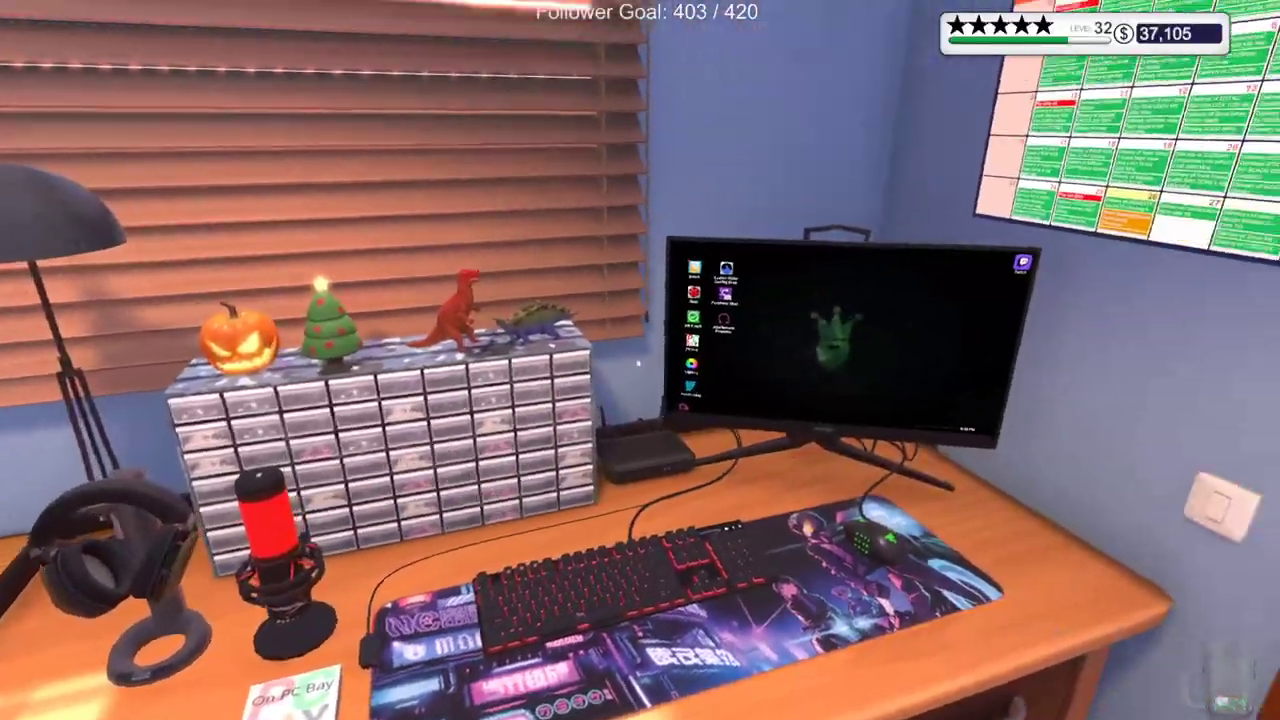
click(640, 360)
Buy the EVGA RTX 3080 XC3 listing on PC Bay
click(185, 405)
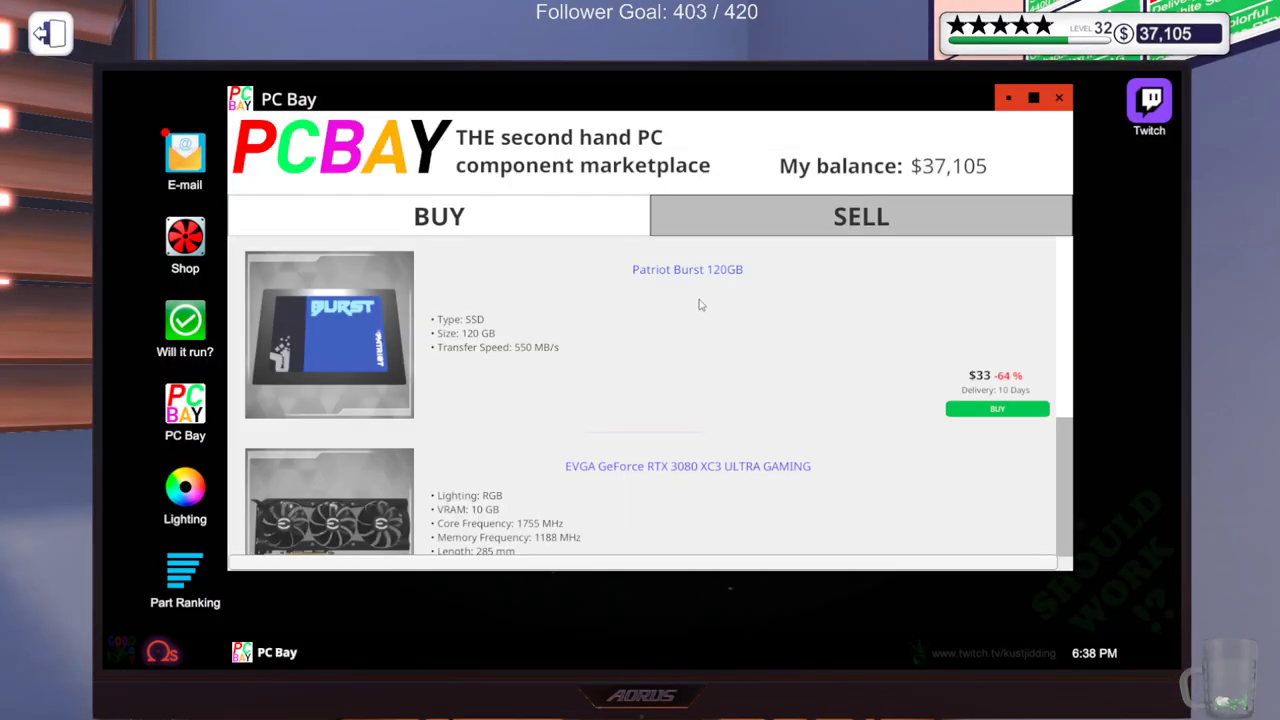
scroll(700, 485, down, 1)
scroll(700, 483, down, 2)
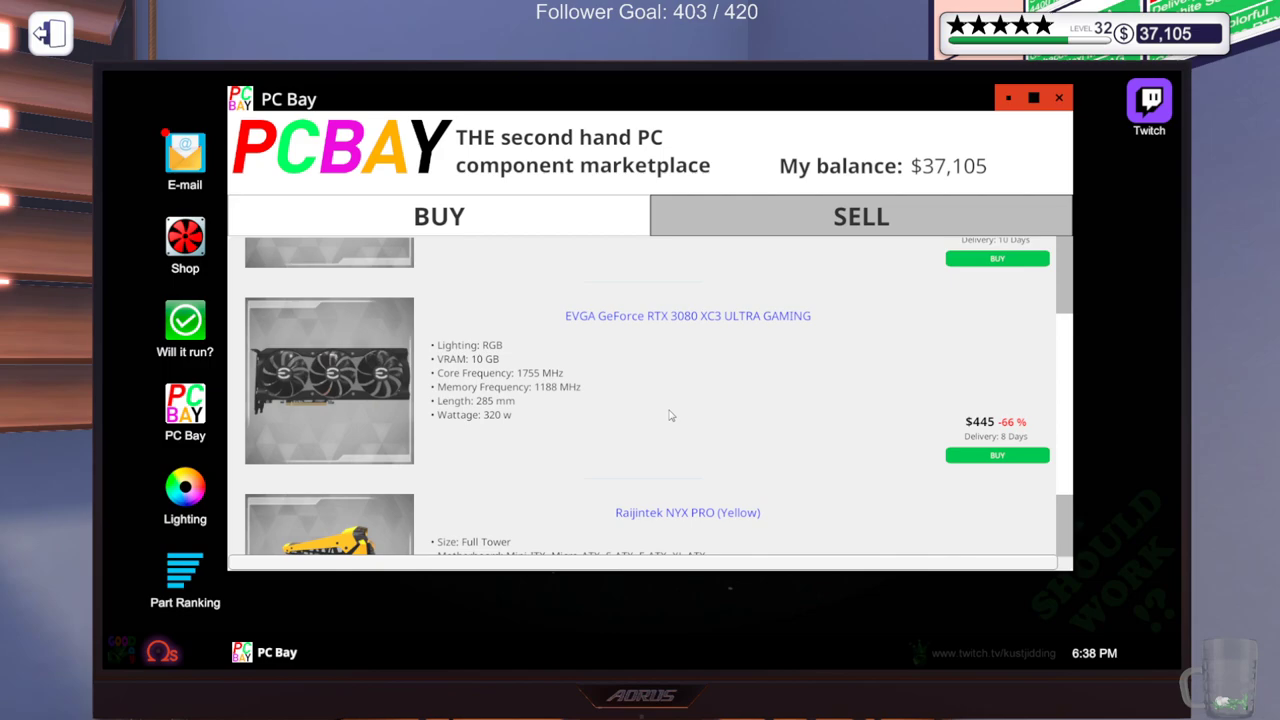
scroll(672, 456, down, 1)
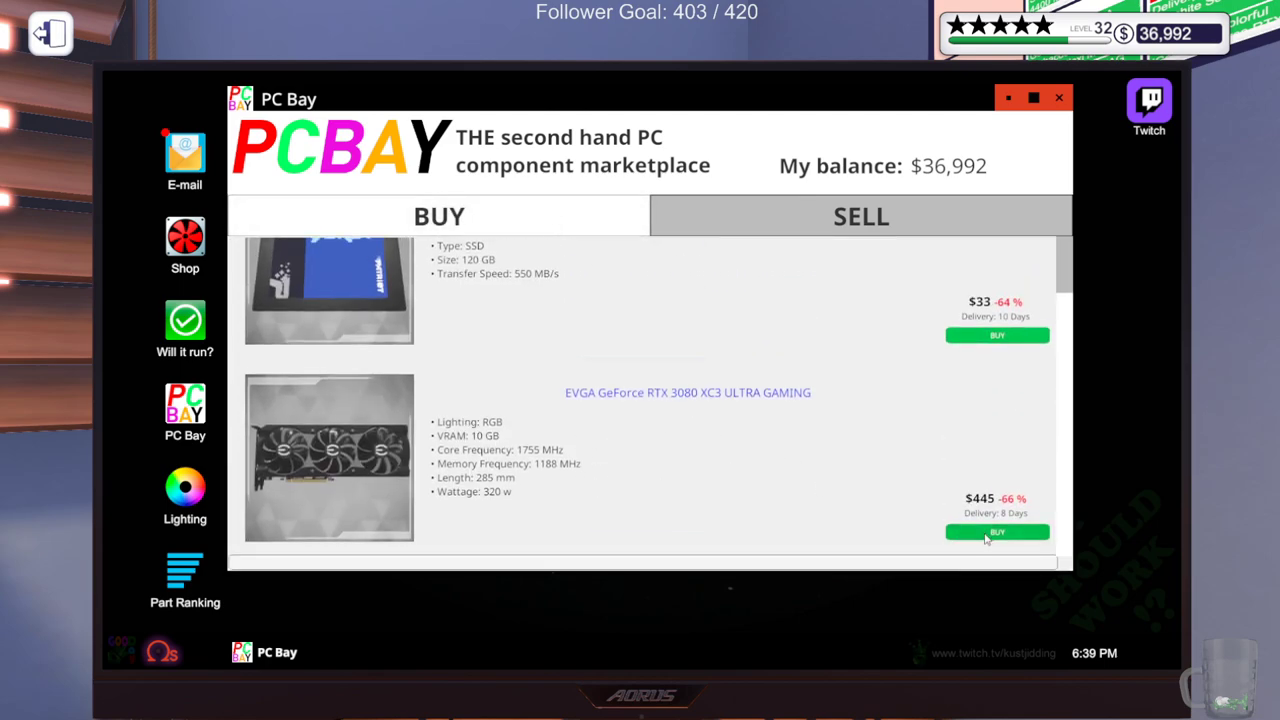
click(985, 535)
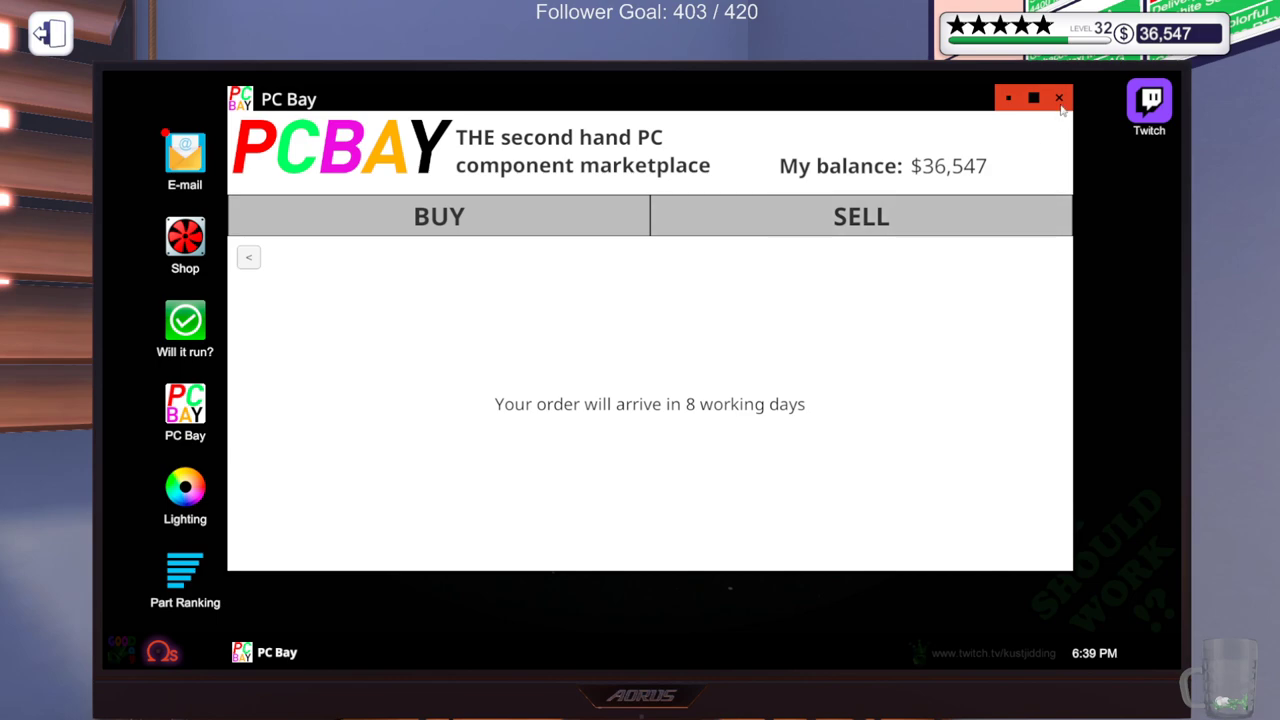
click(1059, 98)
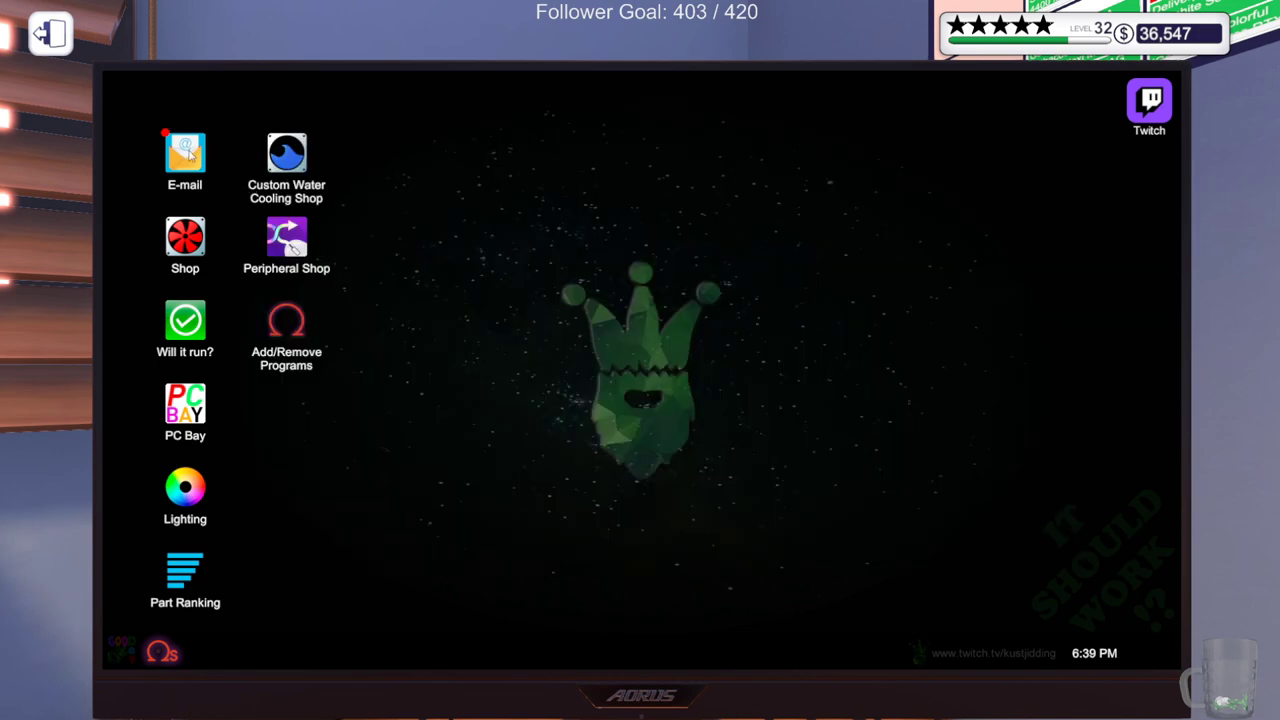
Reread the NWogan water-cooled new-PC job e-mail, then leave the computer
click(188, 150)
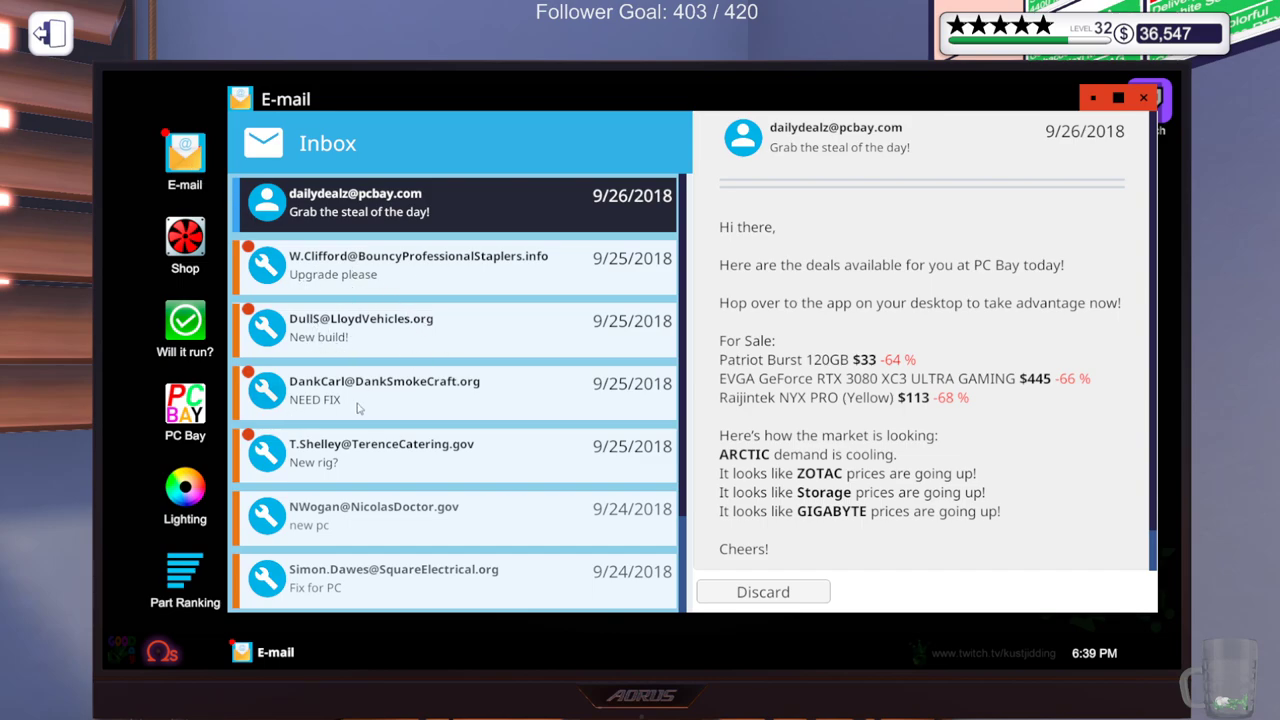
click(350, 535)
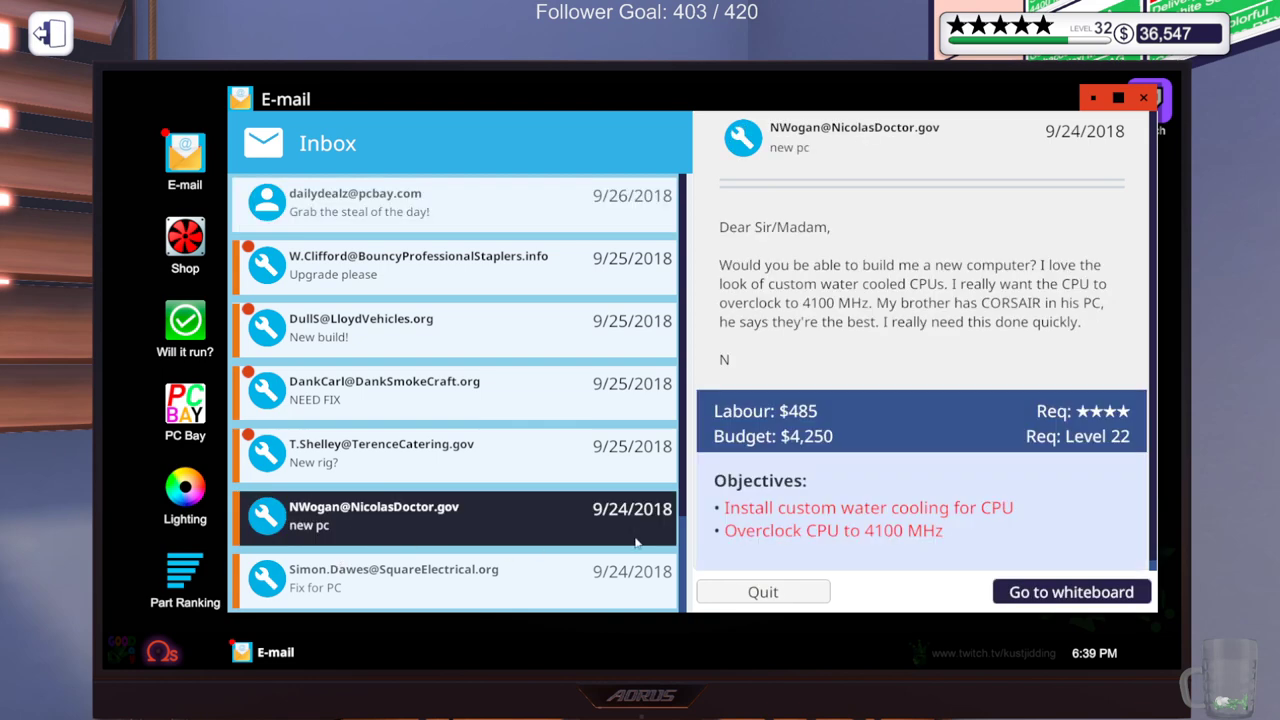
key(Escape)
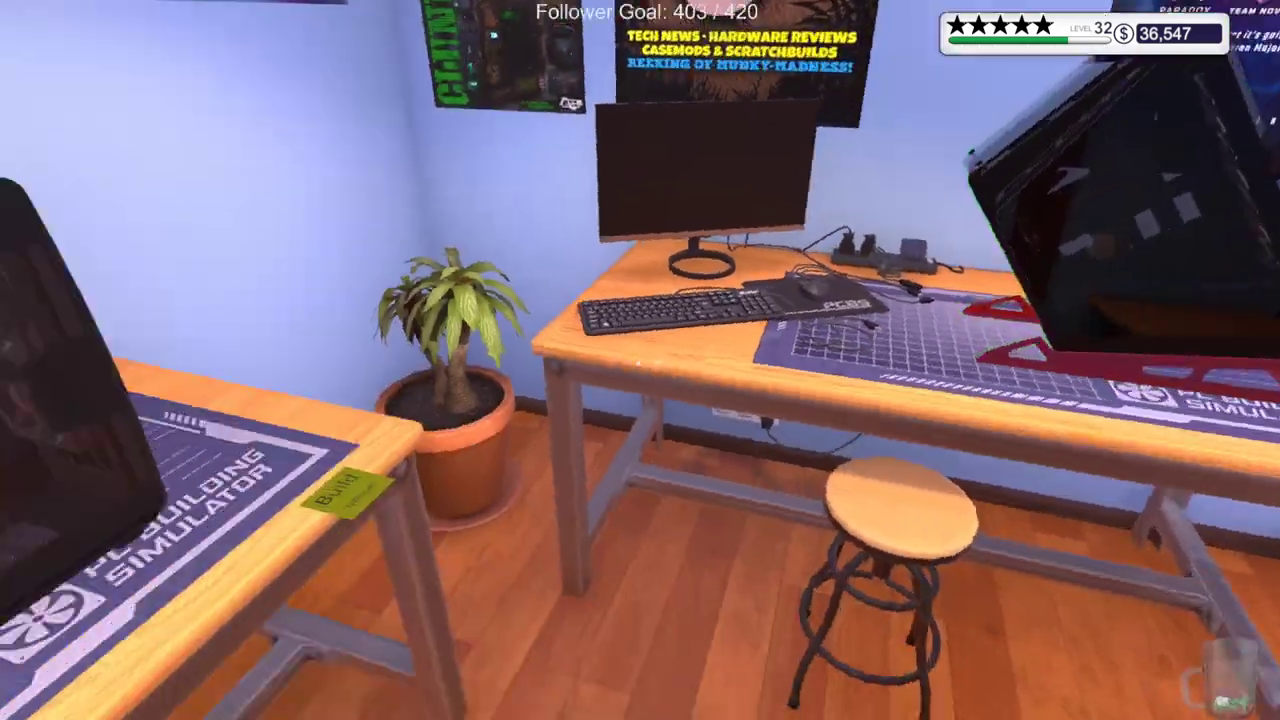
click(640, 360)
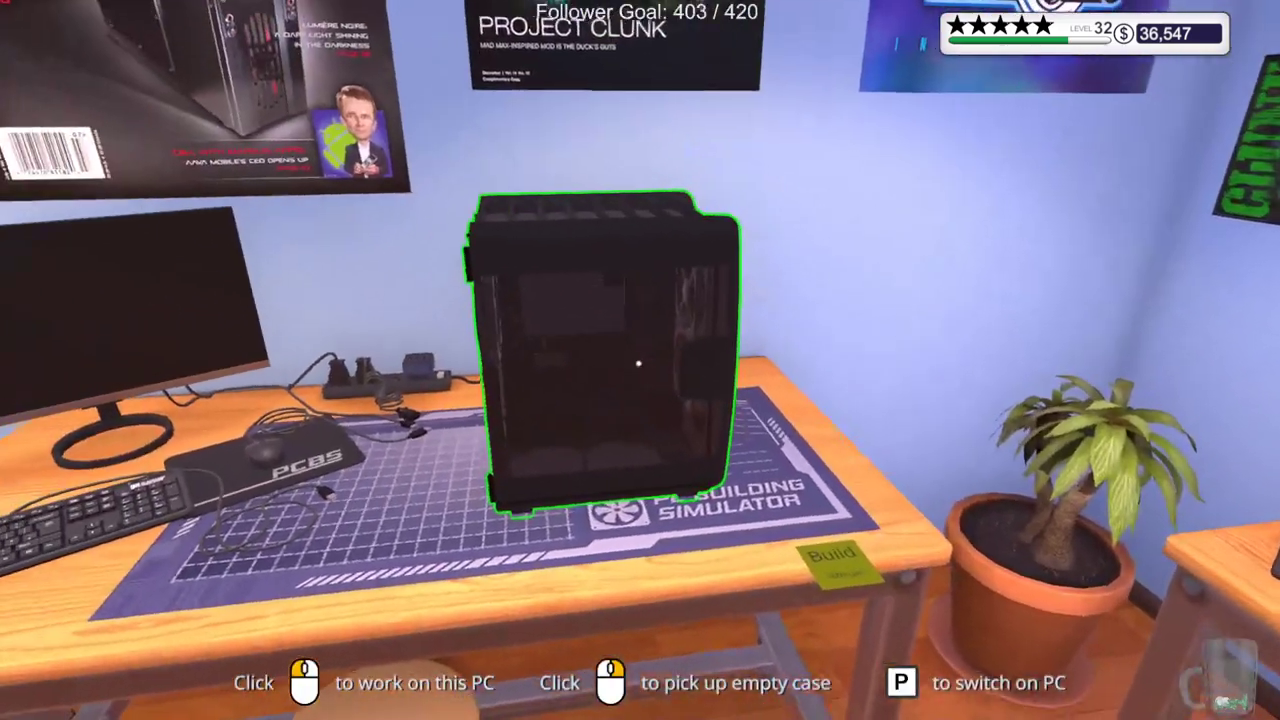
Place the build note by the black case and unscrew and remove its upper and lower side fans
key(d)
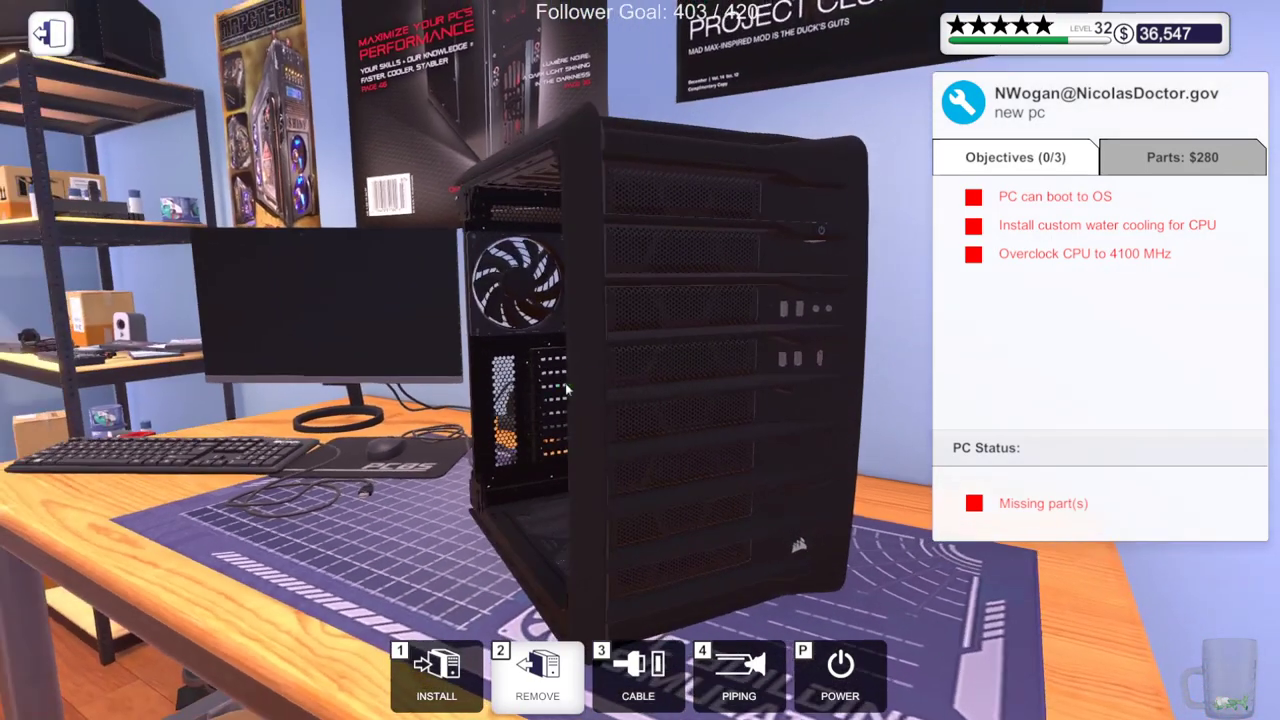
key(d)
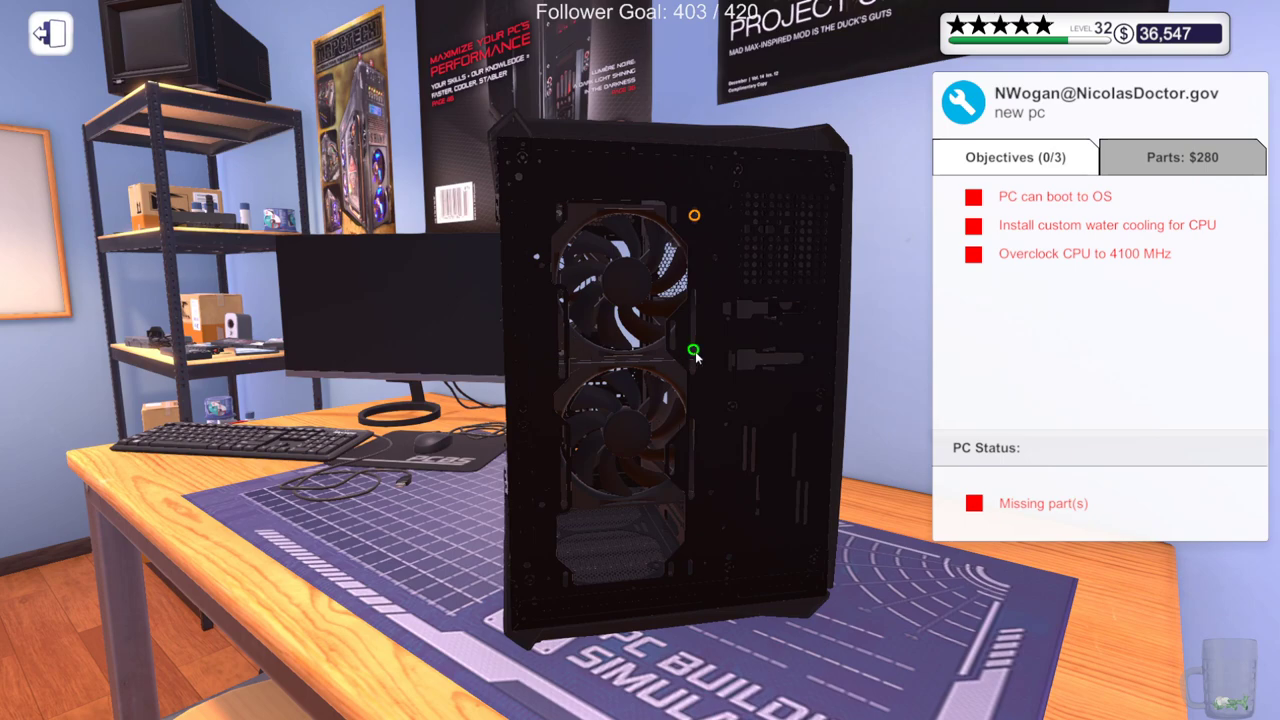
click(695, 352)
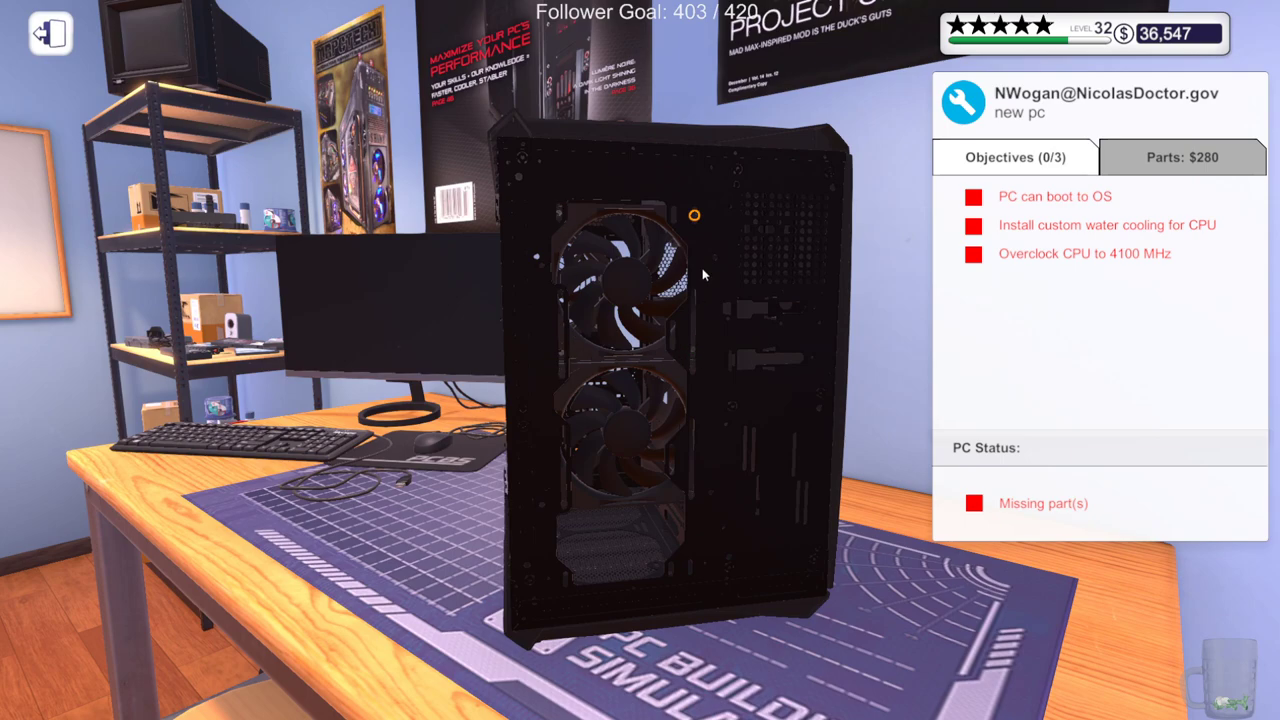
click(697, 217)
click(596, 394)
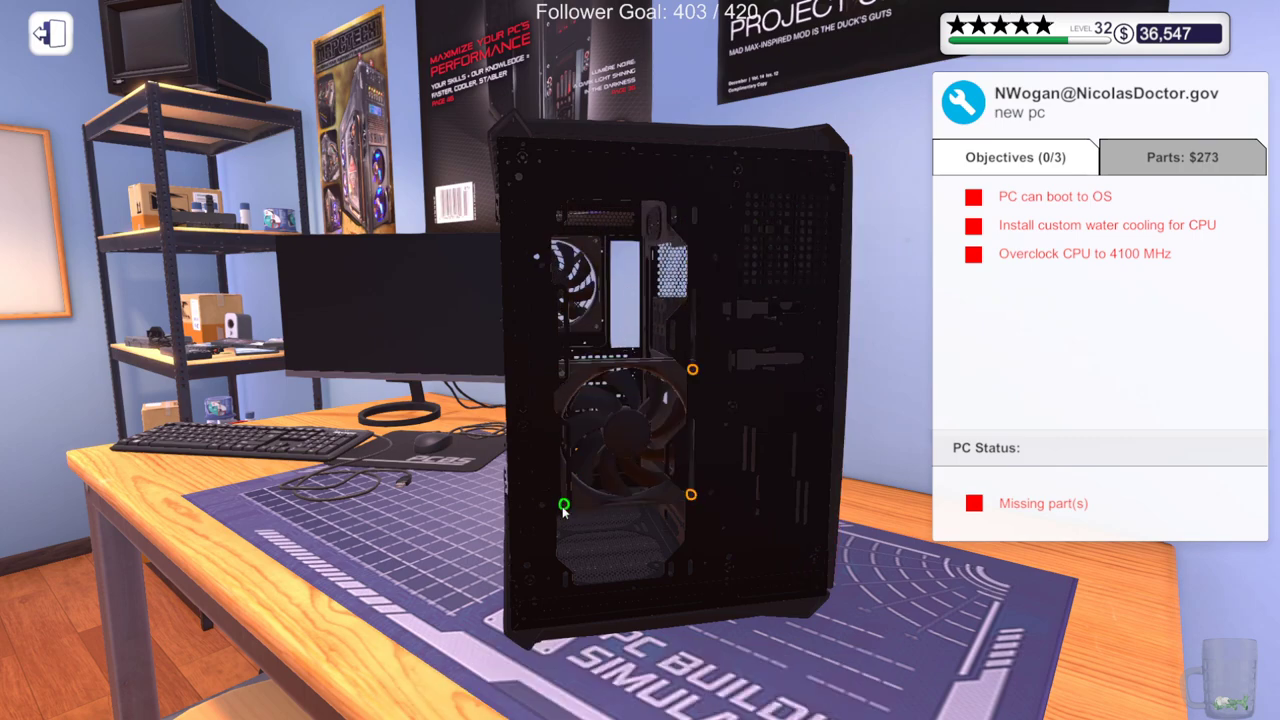
click(690, 494)
click(690, 367)
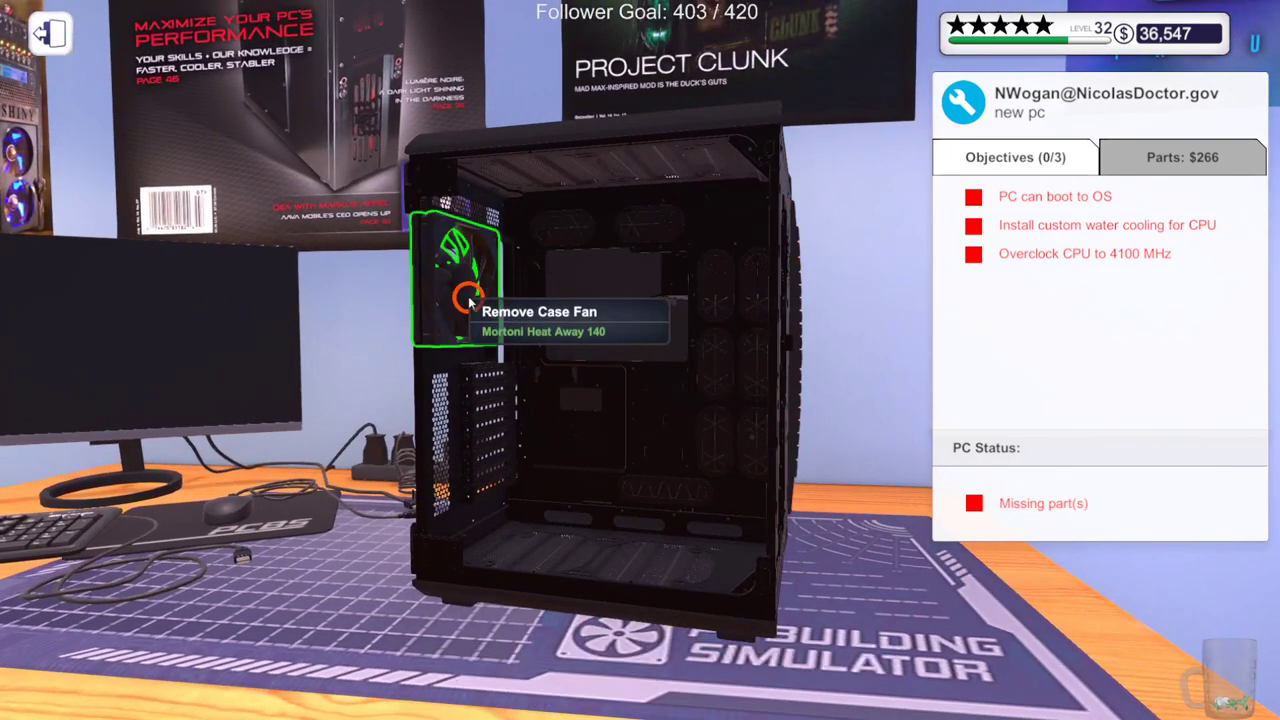
Remove the front fan and the side panel, then orbit around the open case
click(432, 230)
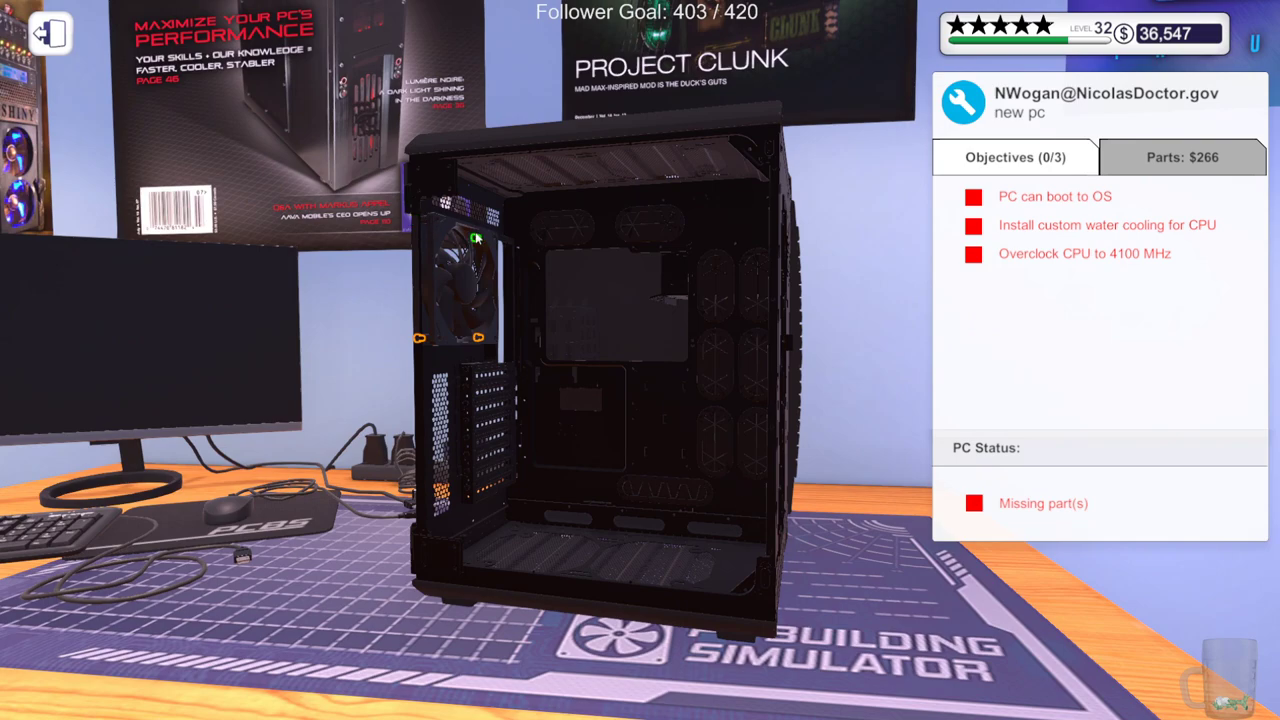
click(419, 338)
click(477, 340)
key(a)
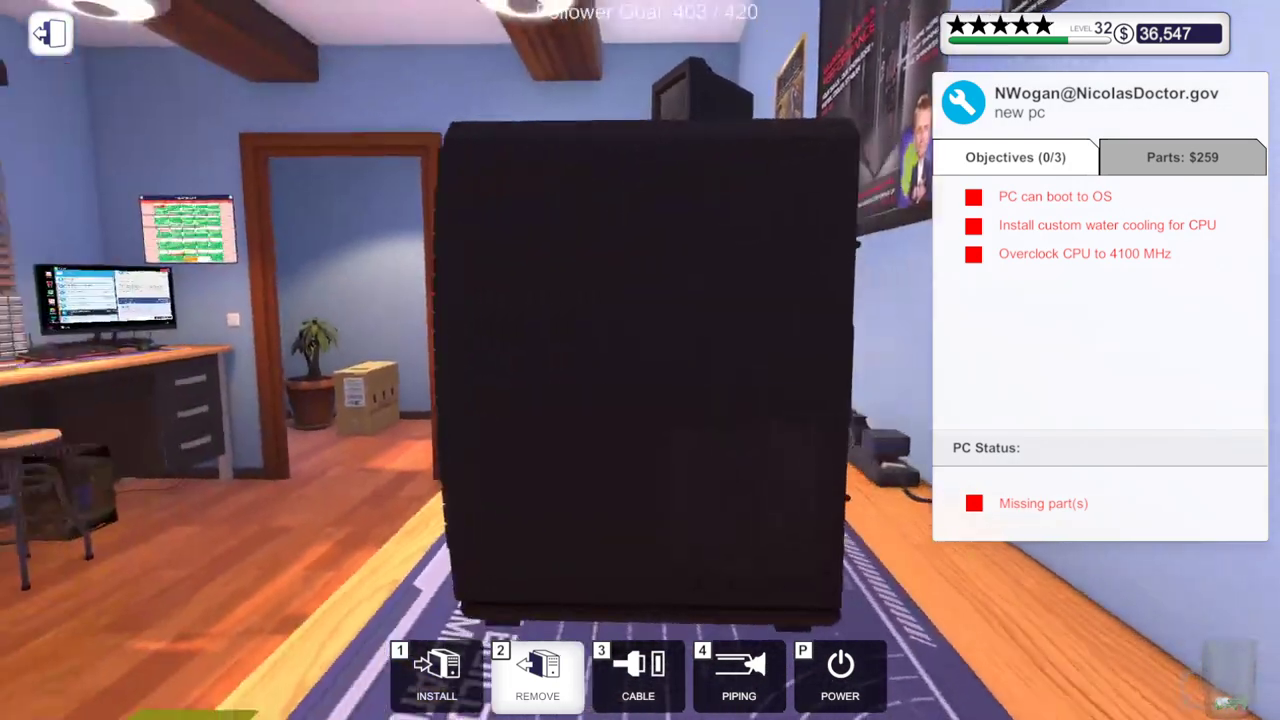
click(846, 497)
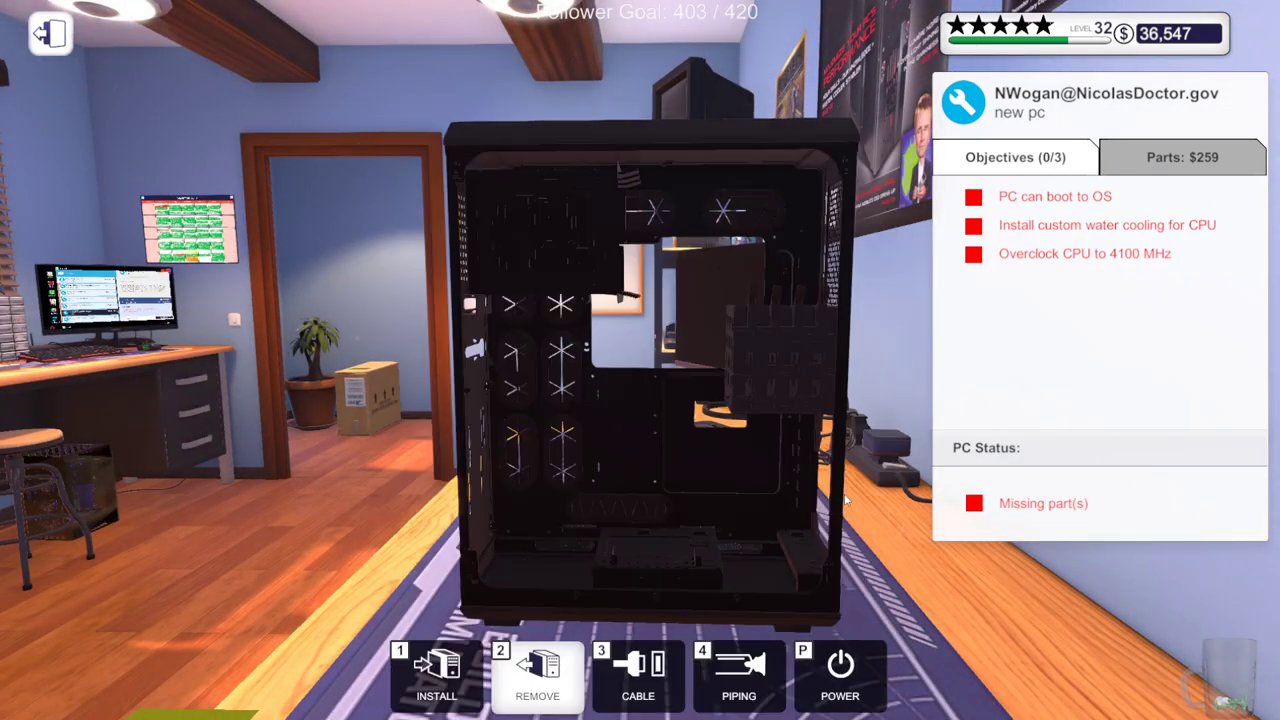
key(a)
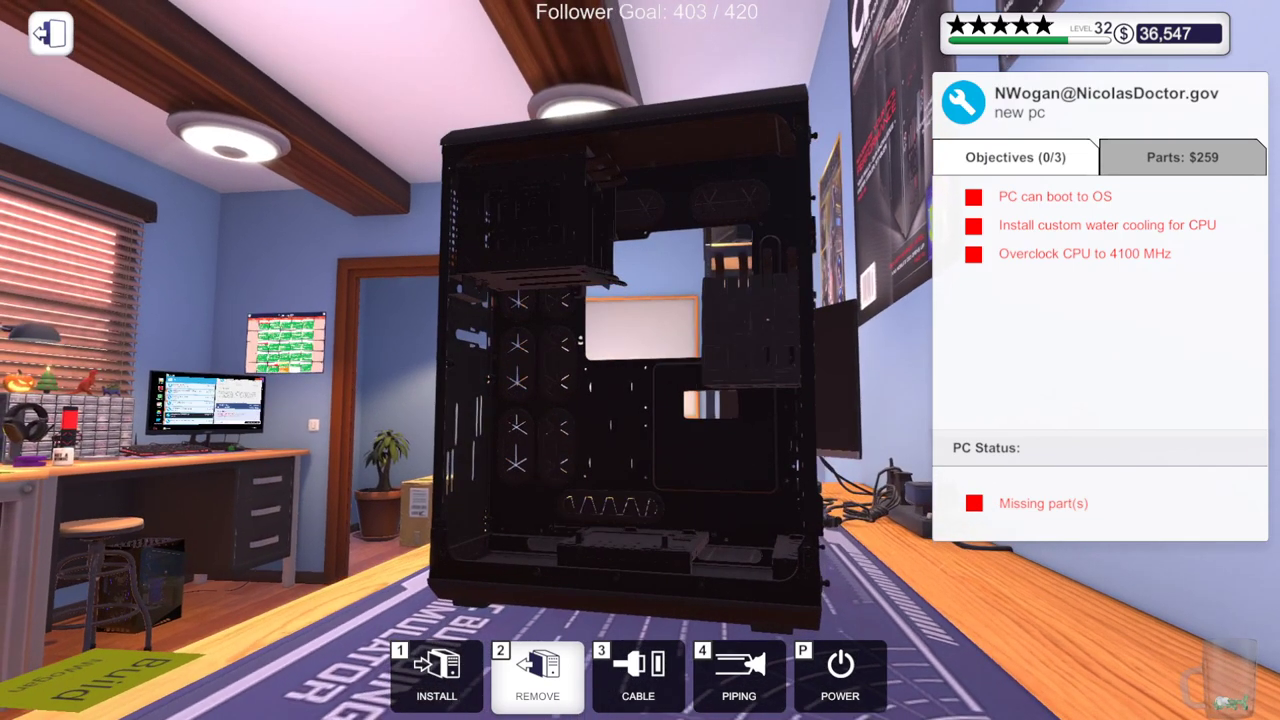
key(a)
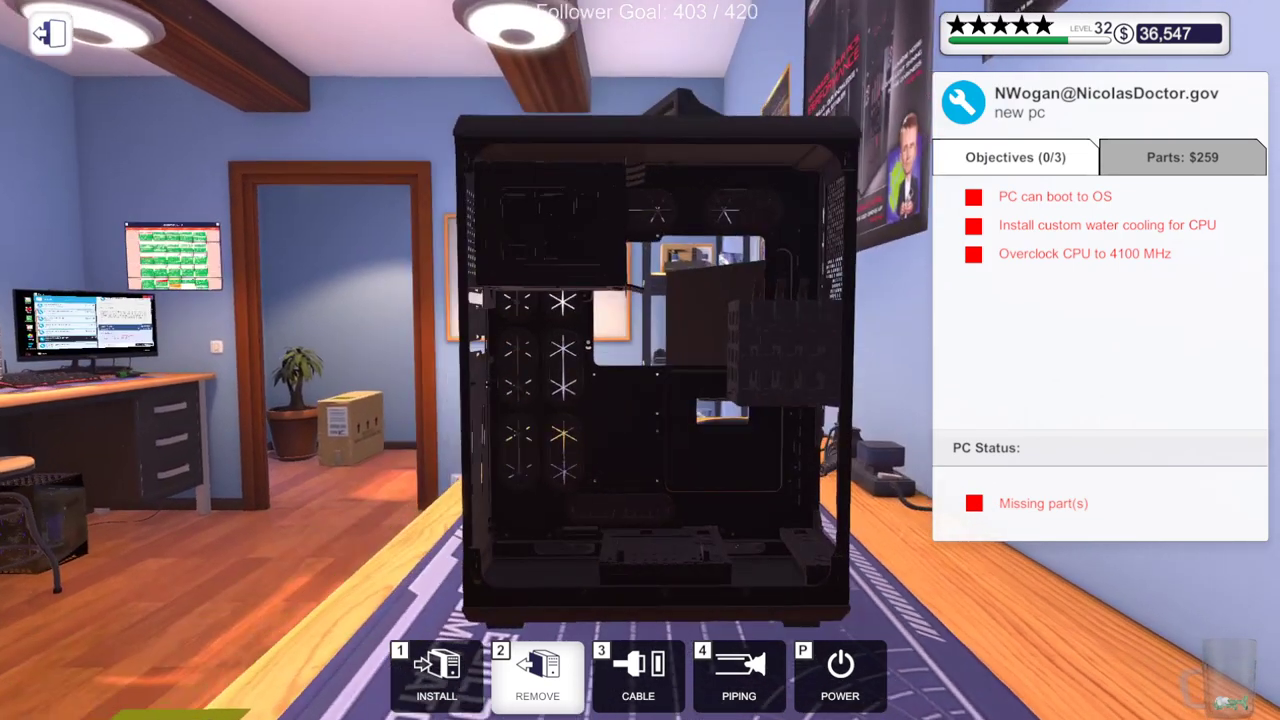
key(a)
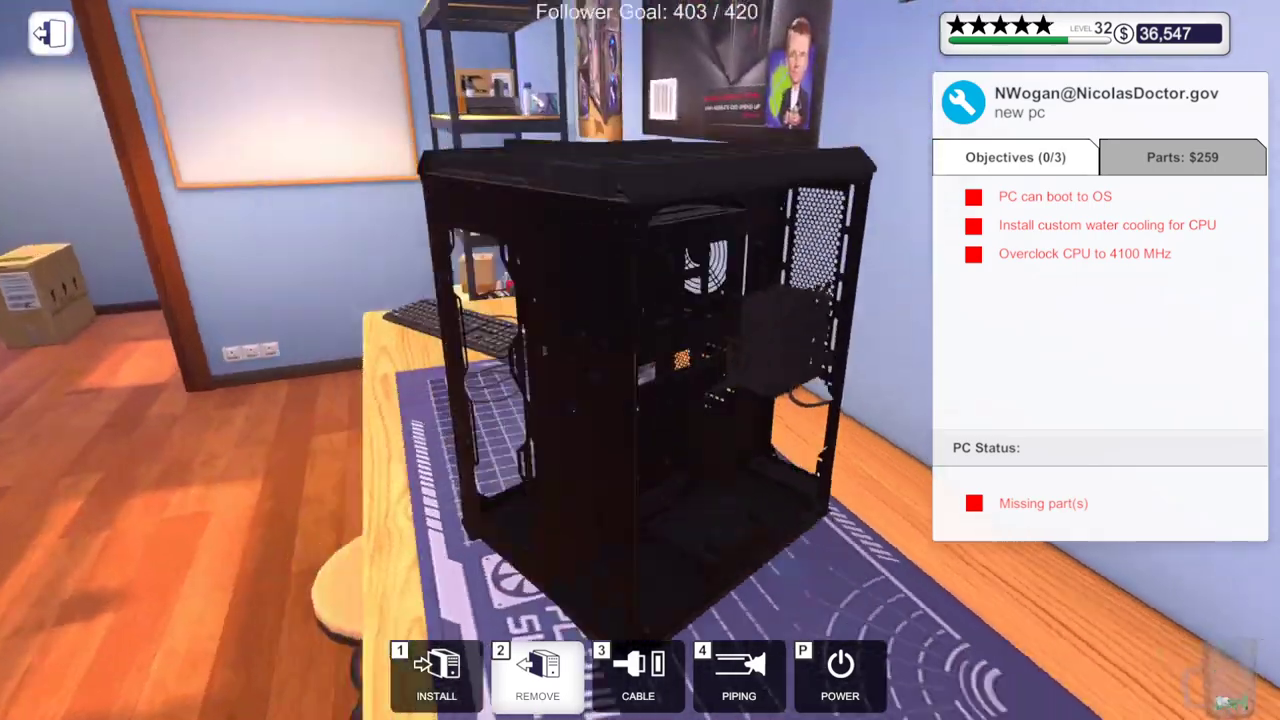
key(a)
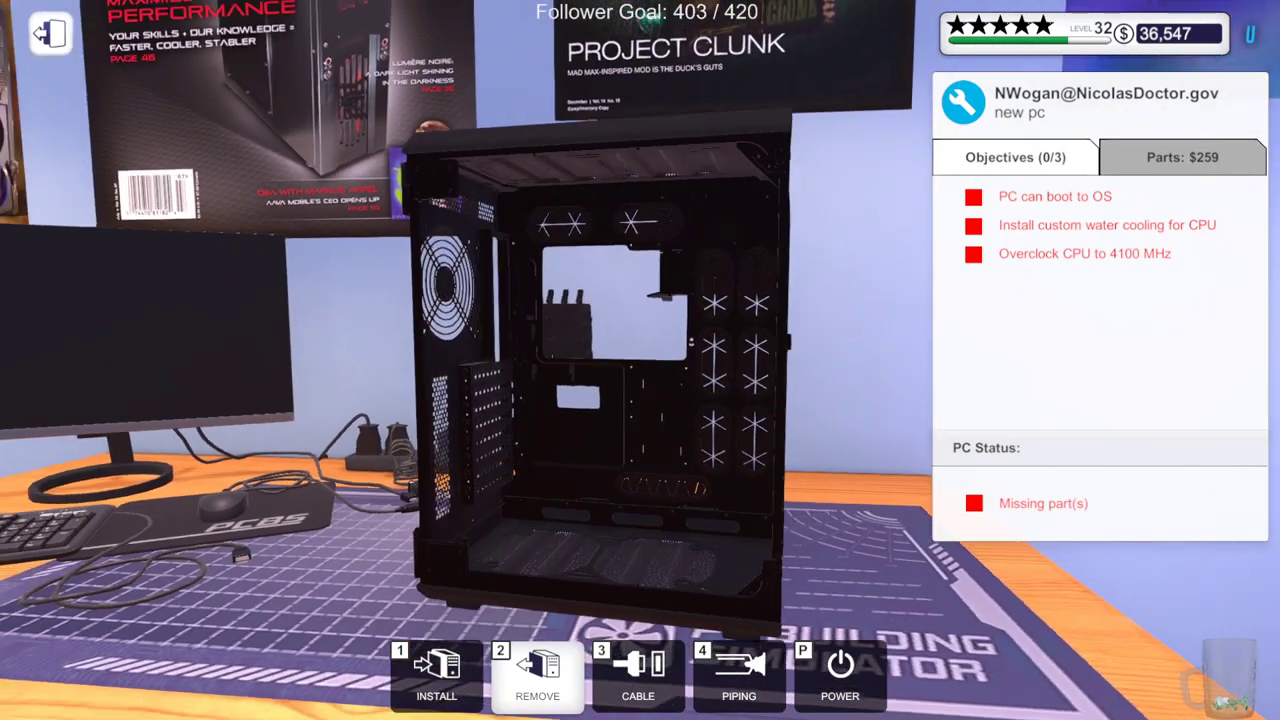
key(i)
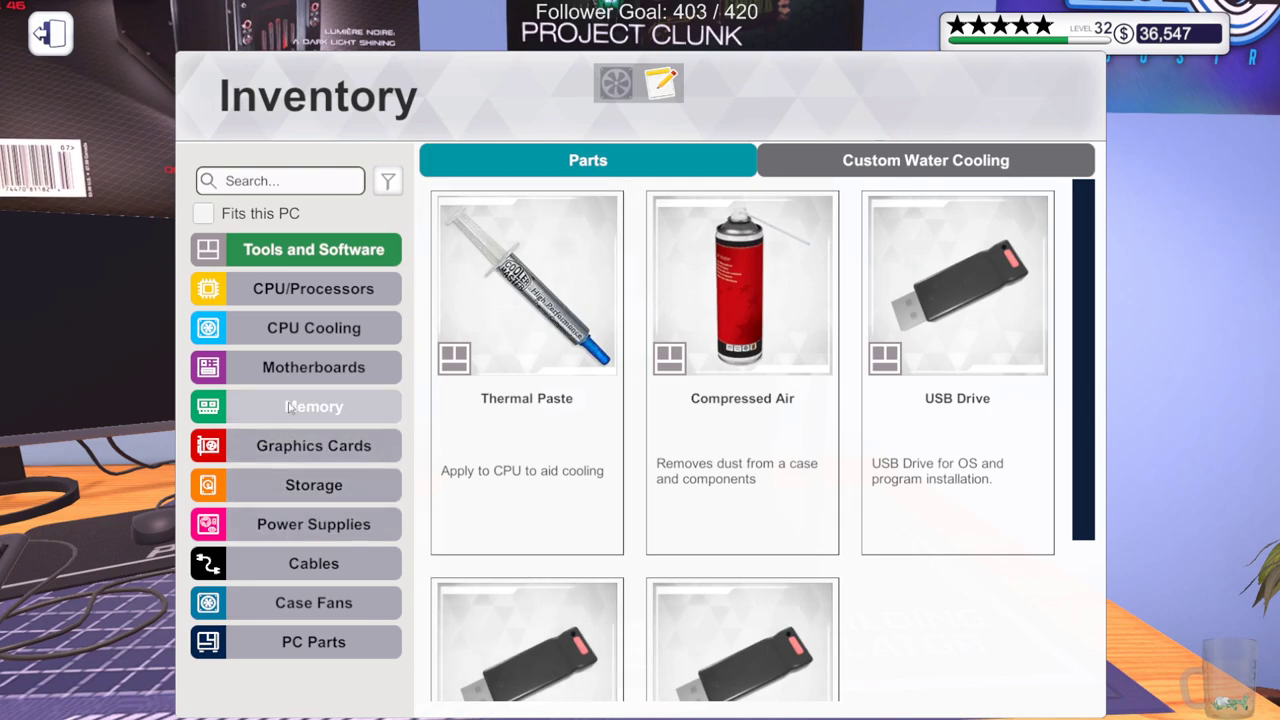
Filter inventory to motherboards that fit this PC and install the ASRock B550 Pro4
click(300, 368)
click(265, 216)
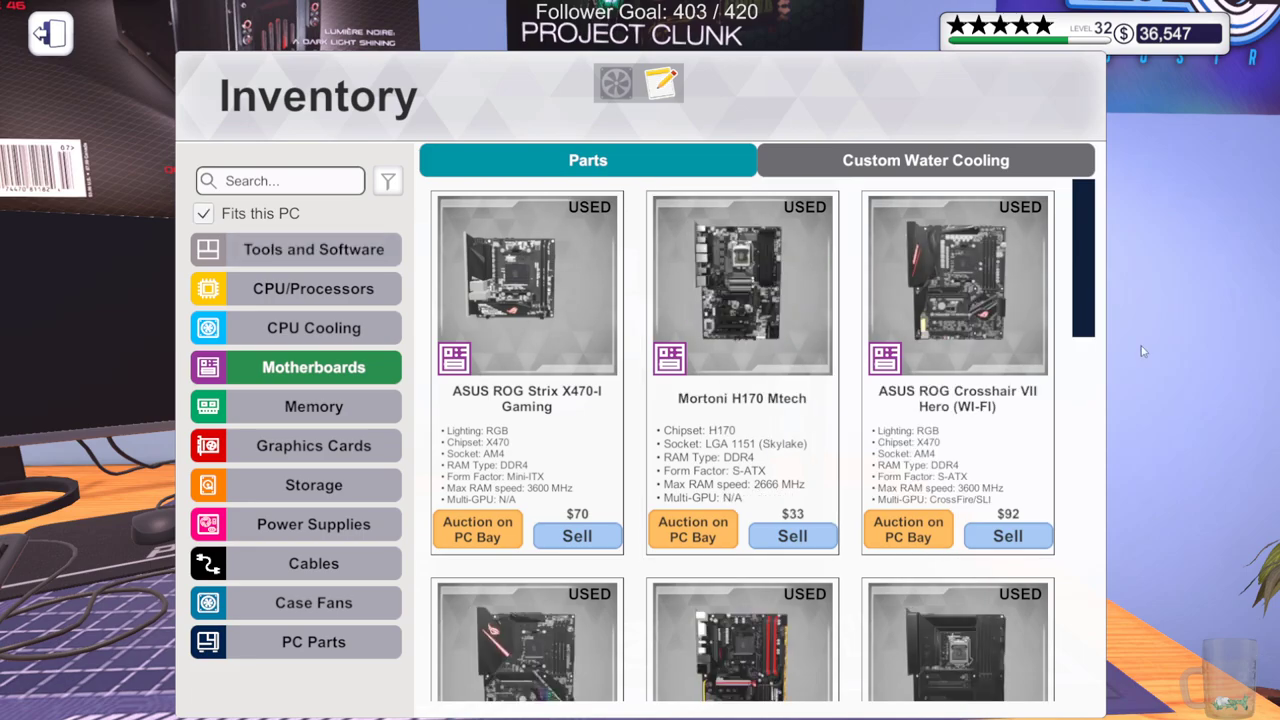
scroll(1049, 600, down, 5)
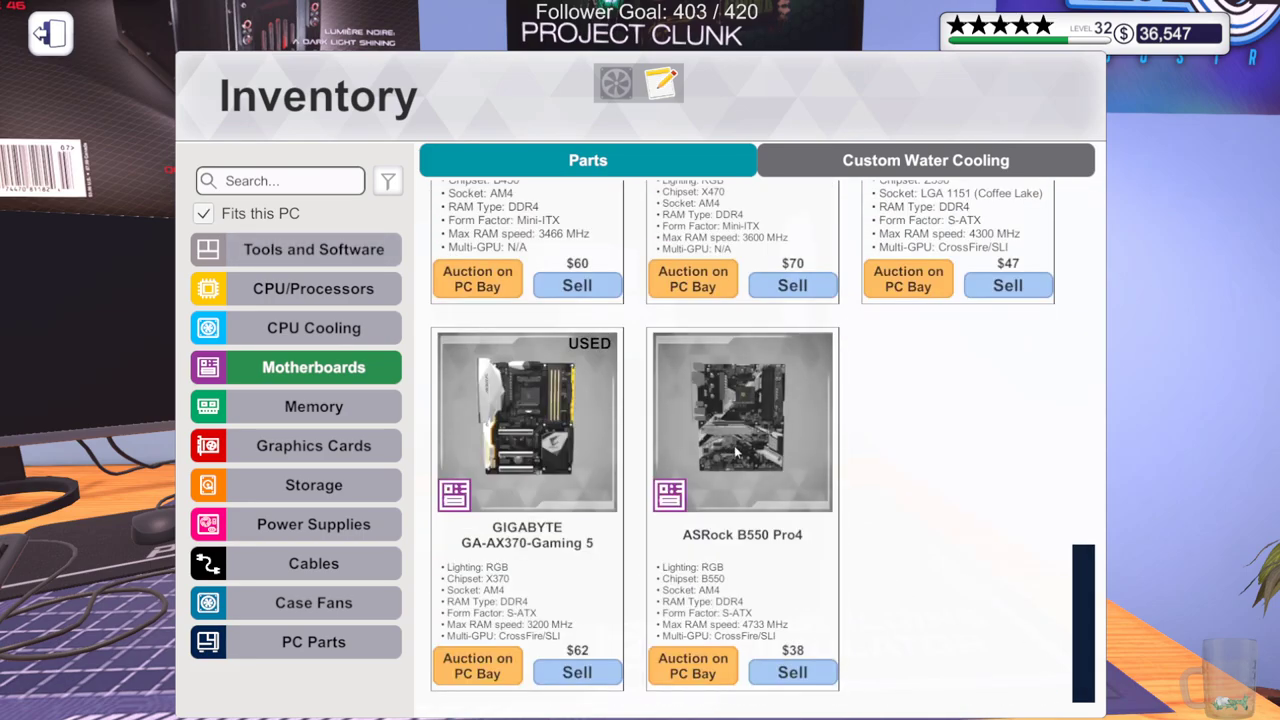
click(730, 465)
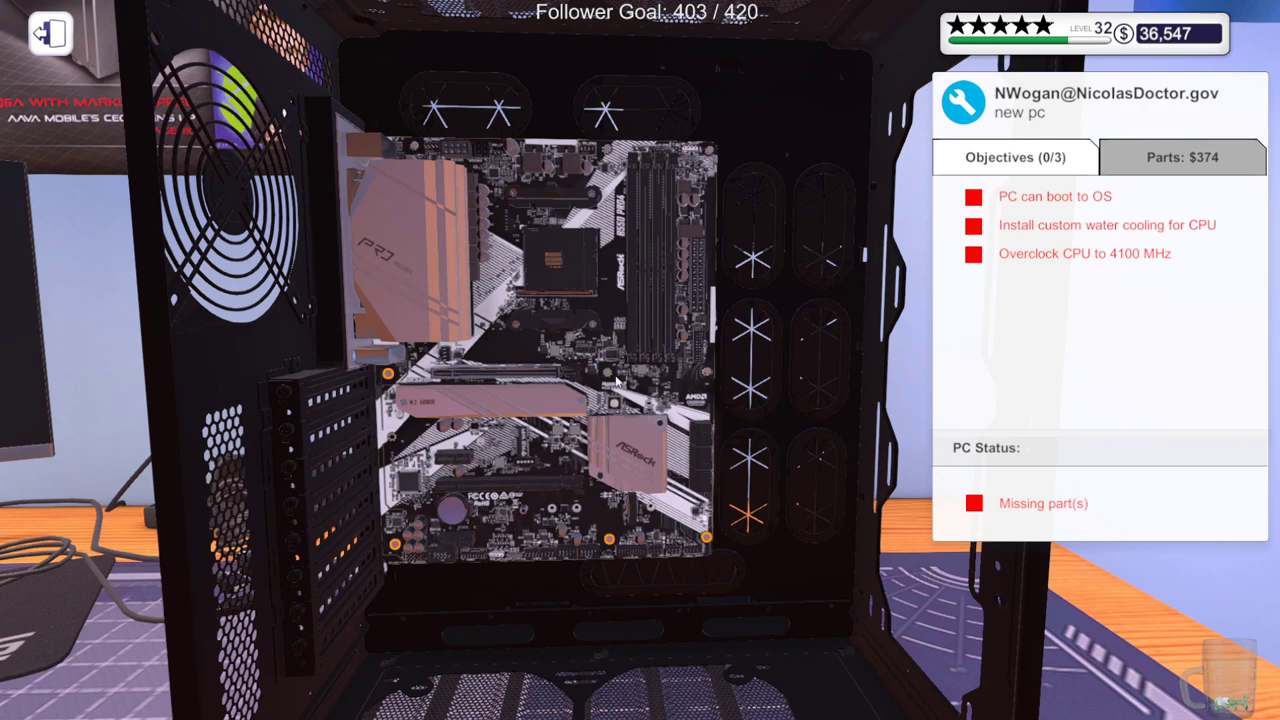
Fasten the remaining motherboard screws and remove the top and bottom mesh panels
click(390, 374)
click(704, 541)
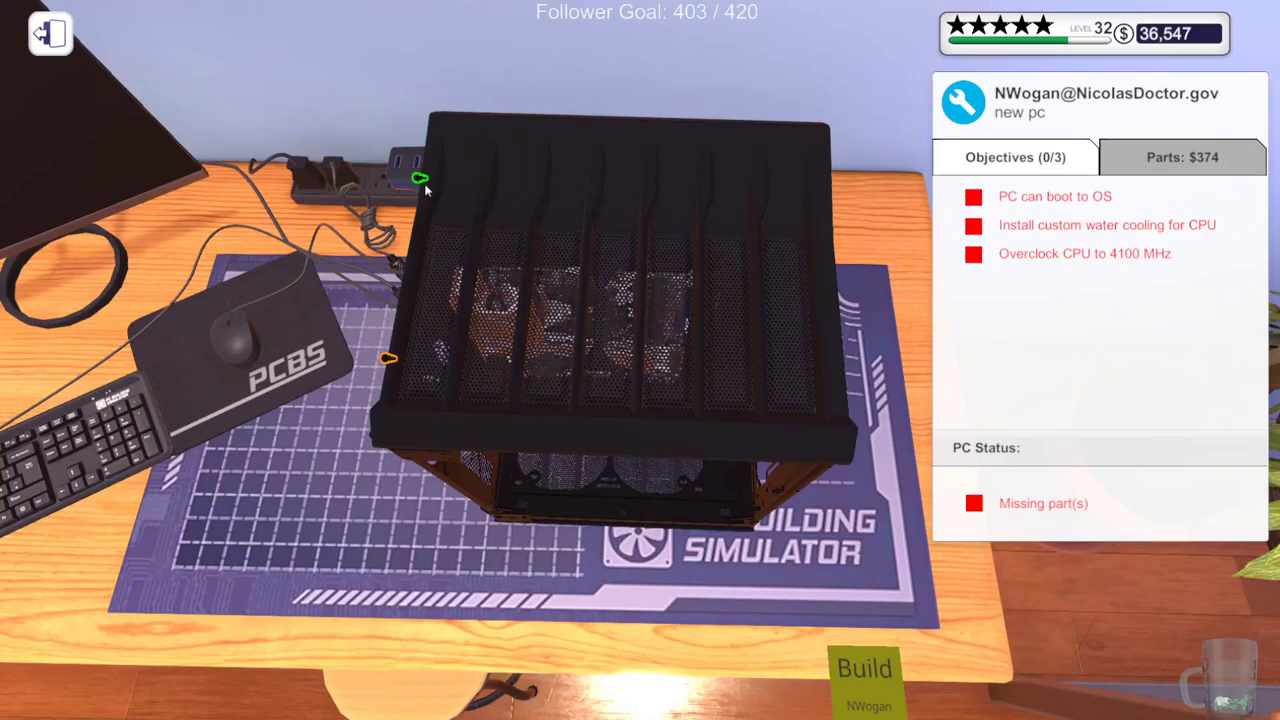
click(386, 361)
drag(608, 412, 605, 567)
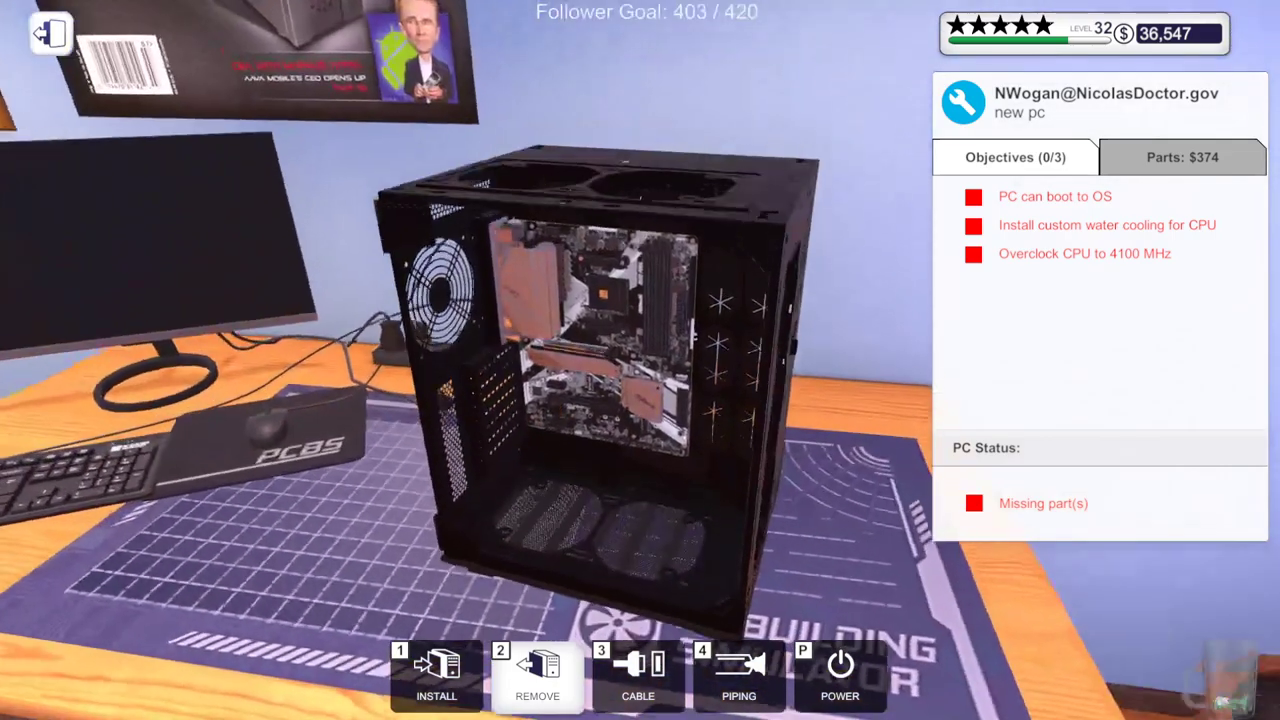
click(605, 567)
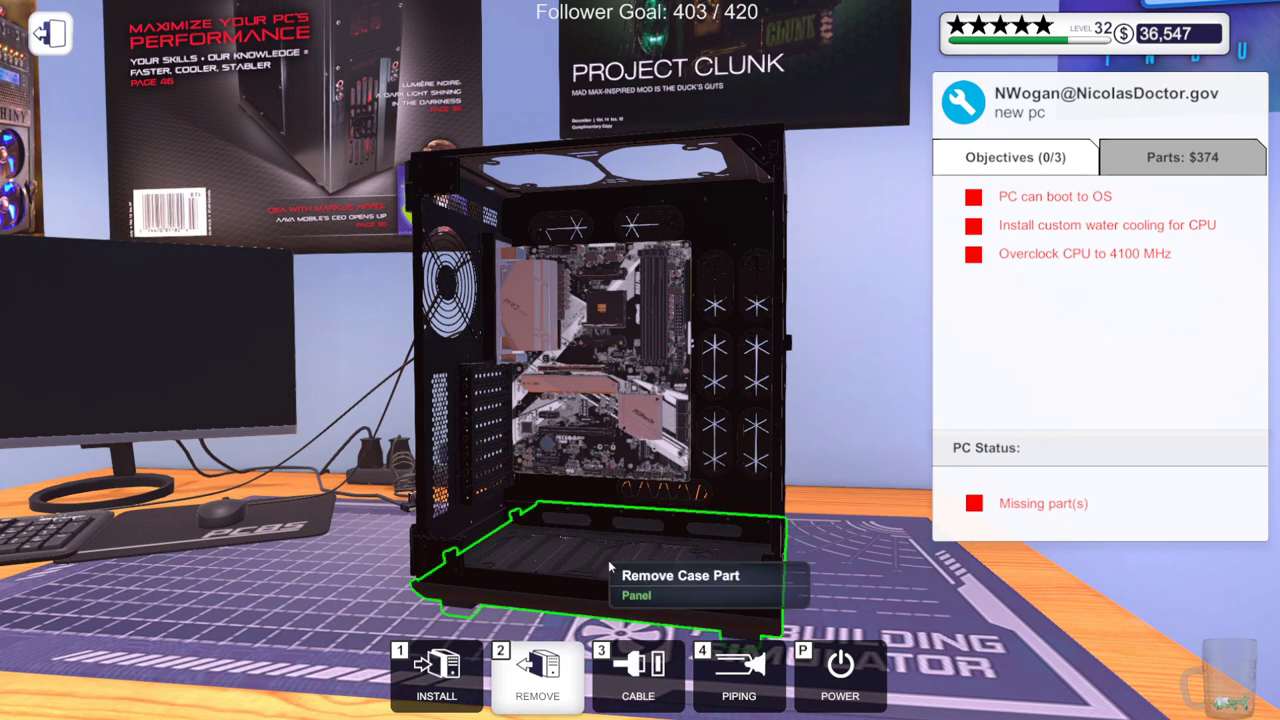
mouse_move(600, 555)
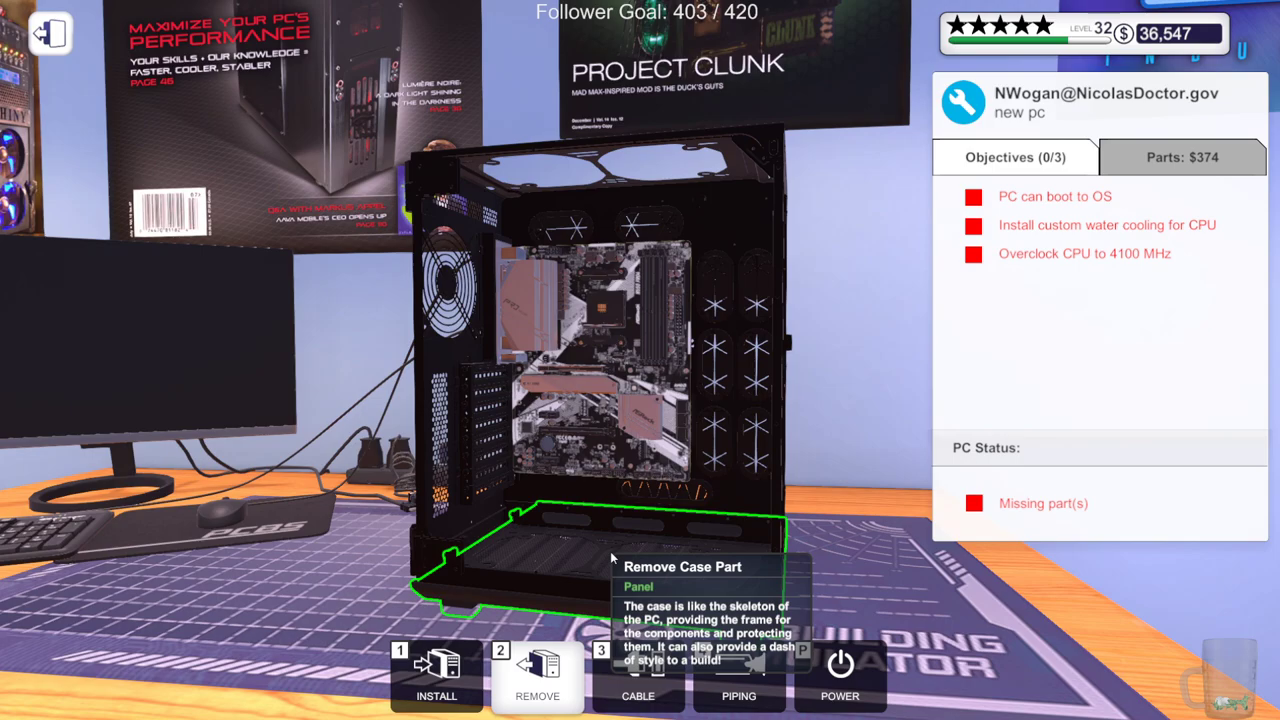
Turn the view toward the motherboard's M.2 slot and close its drive bay cover
drag(610, 551, 610, 551)
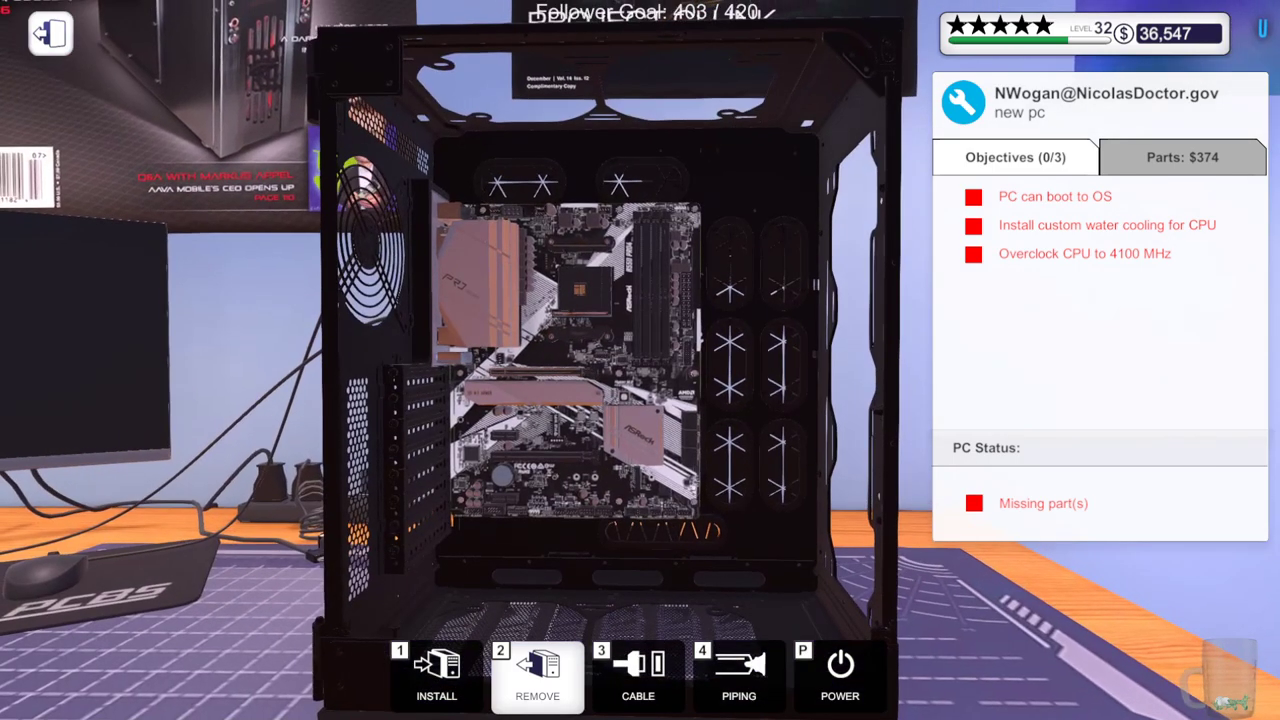
scroll(610, 380, down, 3)
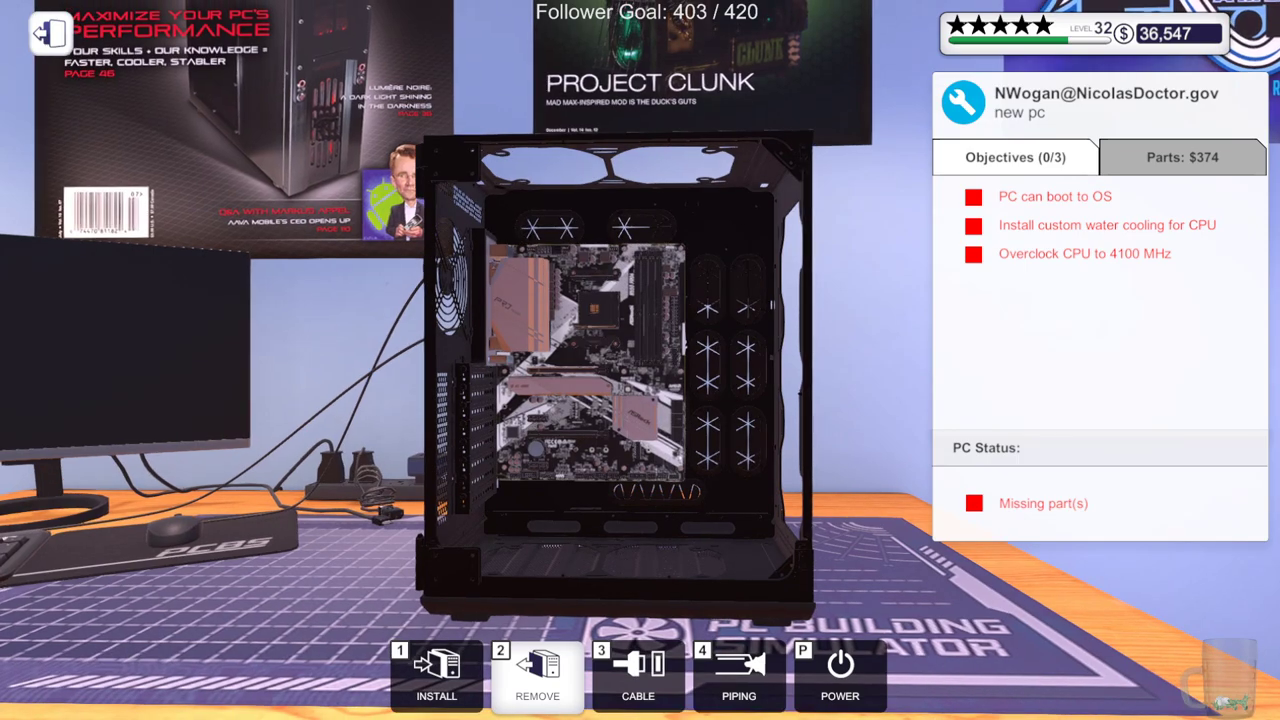
mouse_move(560, 380)
mouse_down()
mouse_move(680, 380)
mouse_move(520, 380)
mouse_up()
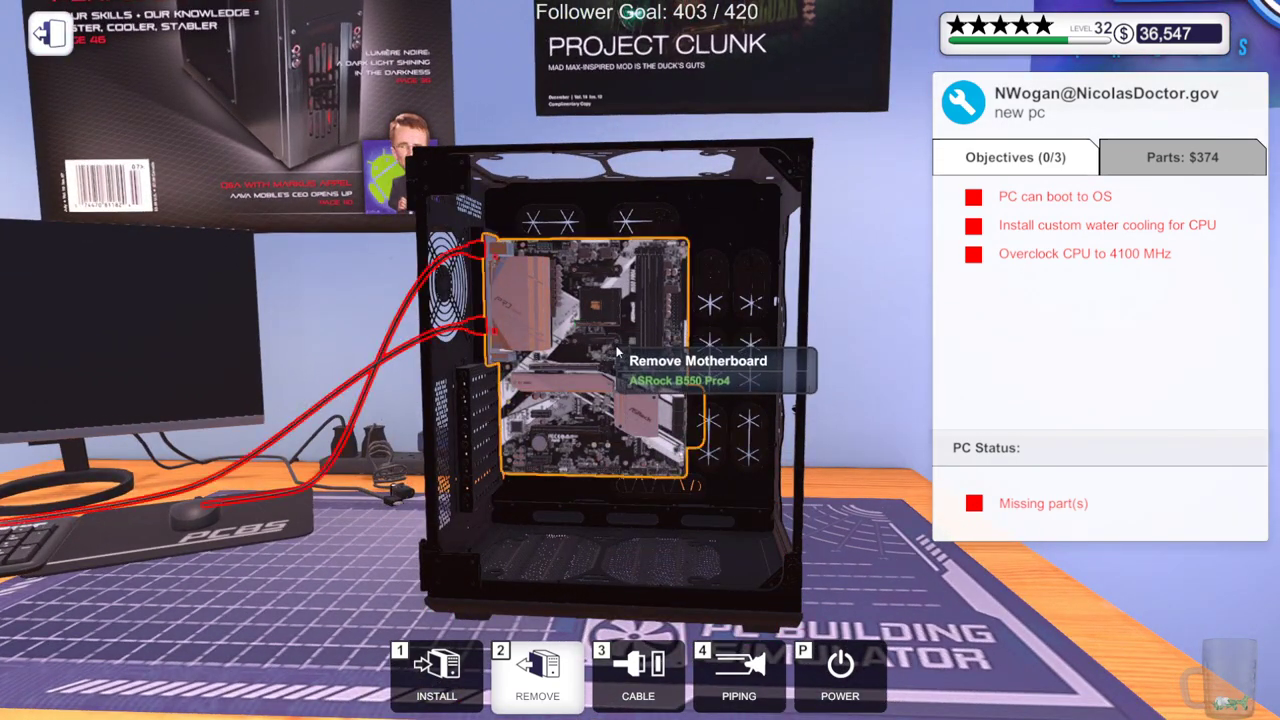
scroll(618, 352, up, 3)
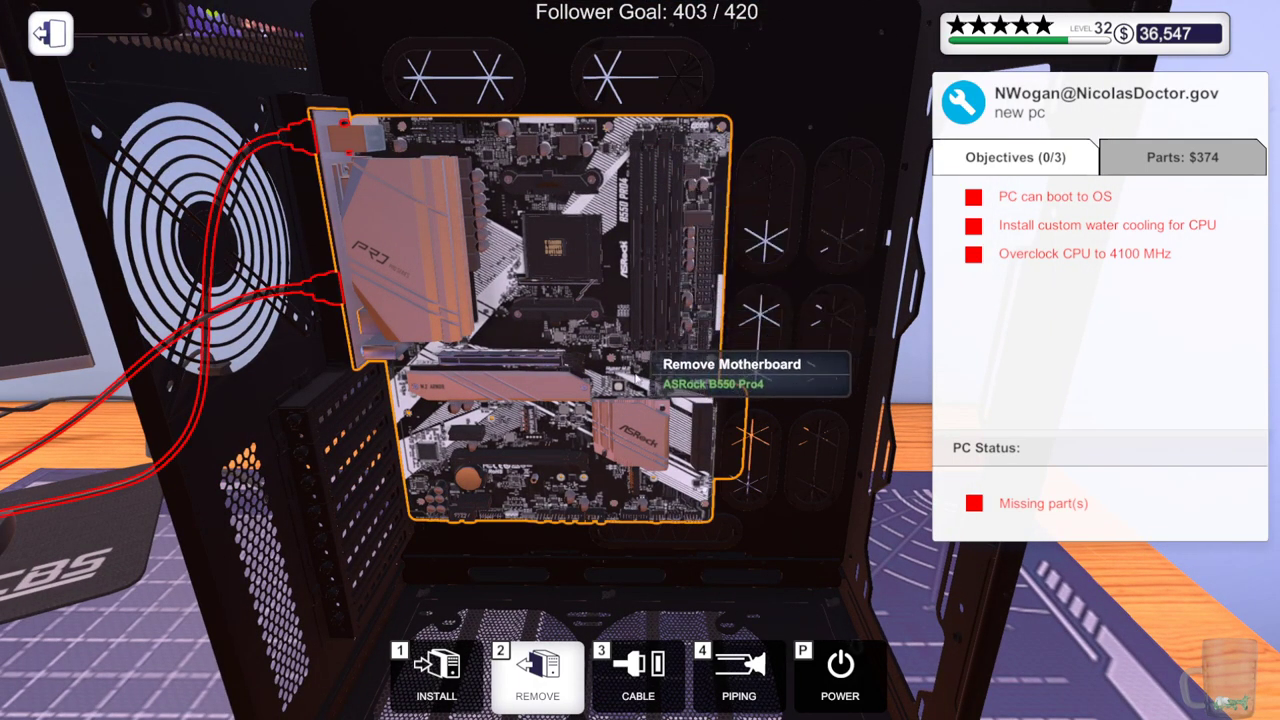
drag(455, 390, 546, 463)
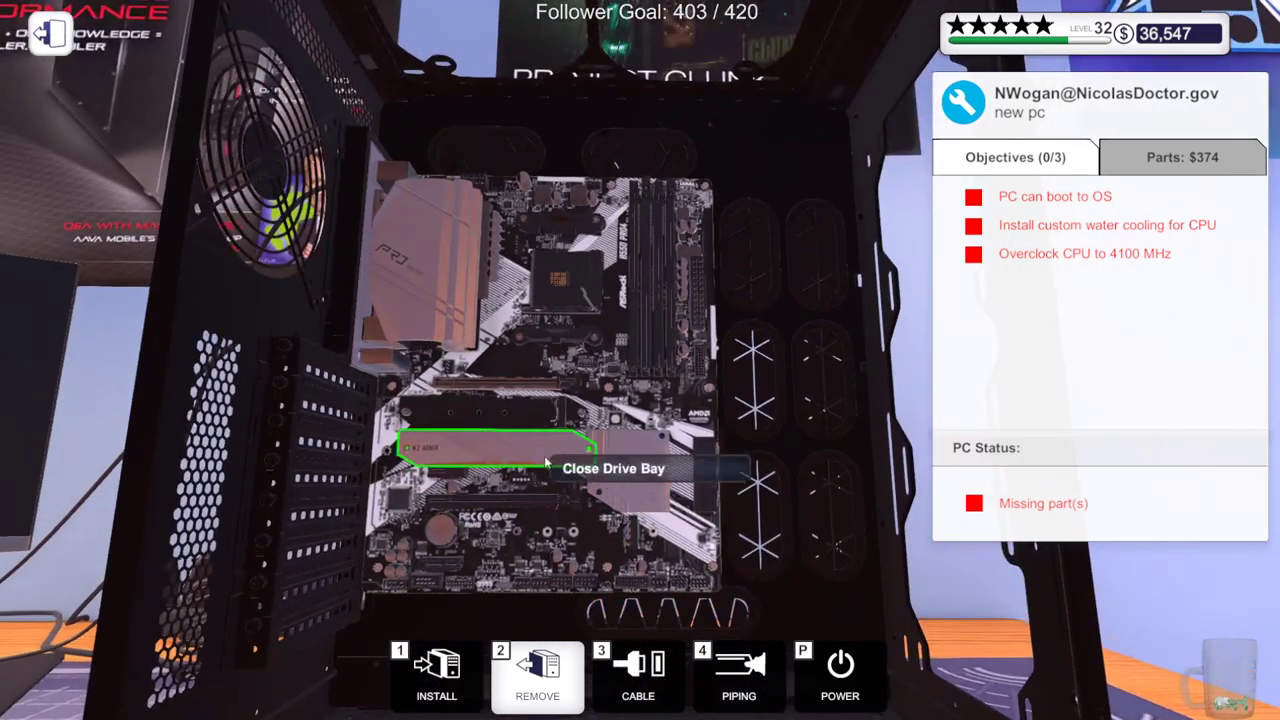
click(546, 463)
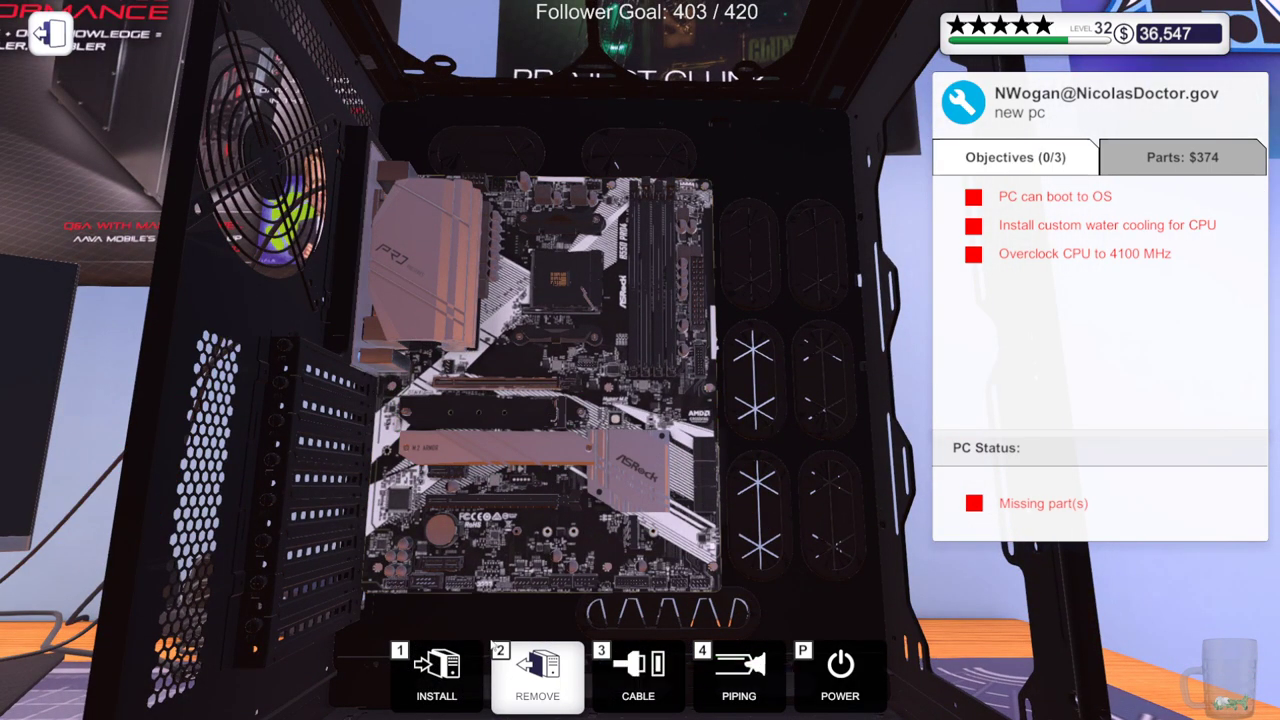
Seat the AMD Ryzen 9 Twelve Core 3900XT processor in the motherboard socket
click(449, 690)
click(313, 288)
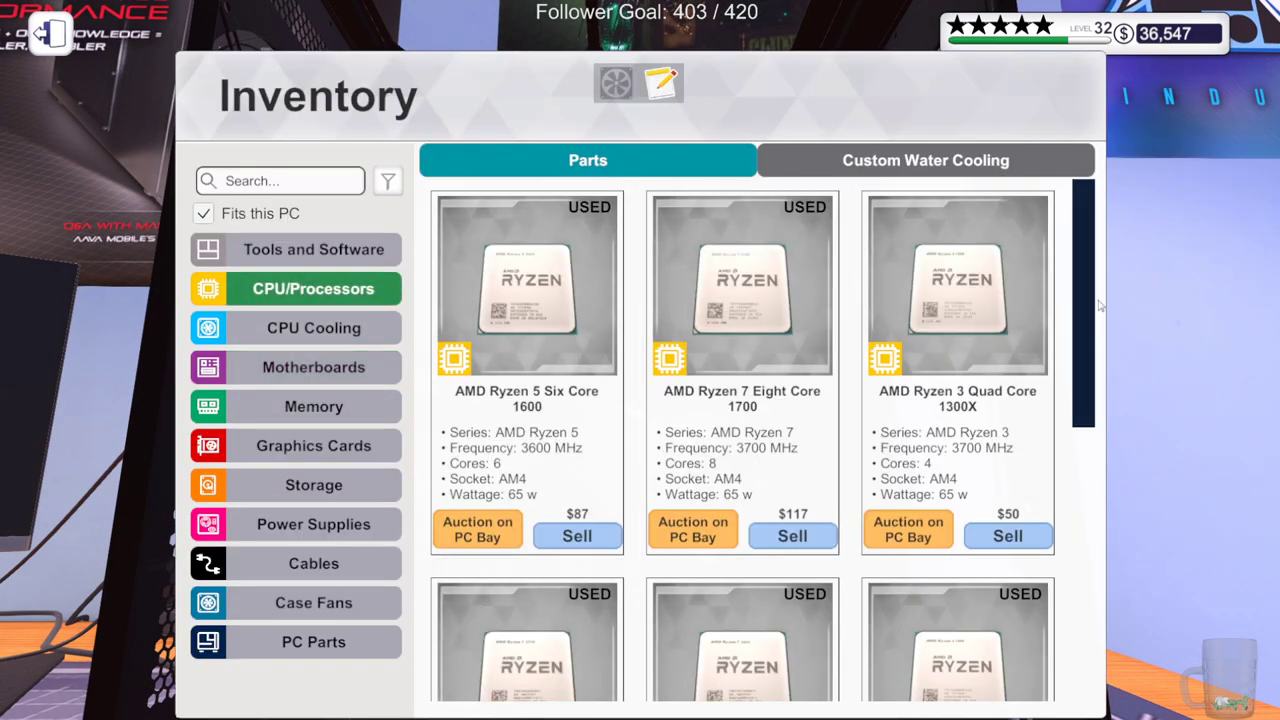
scroll(939, 494, down, 5)
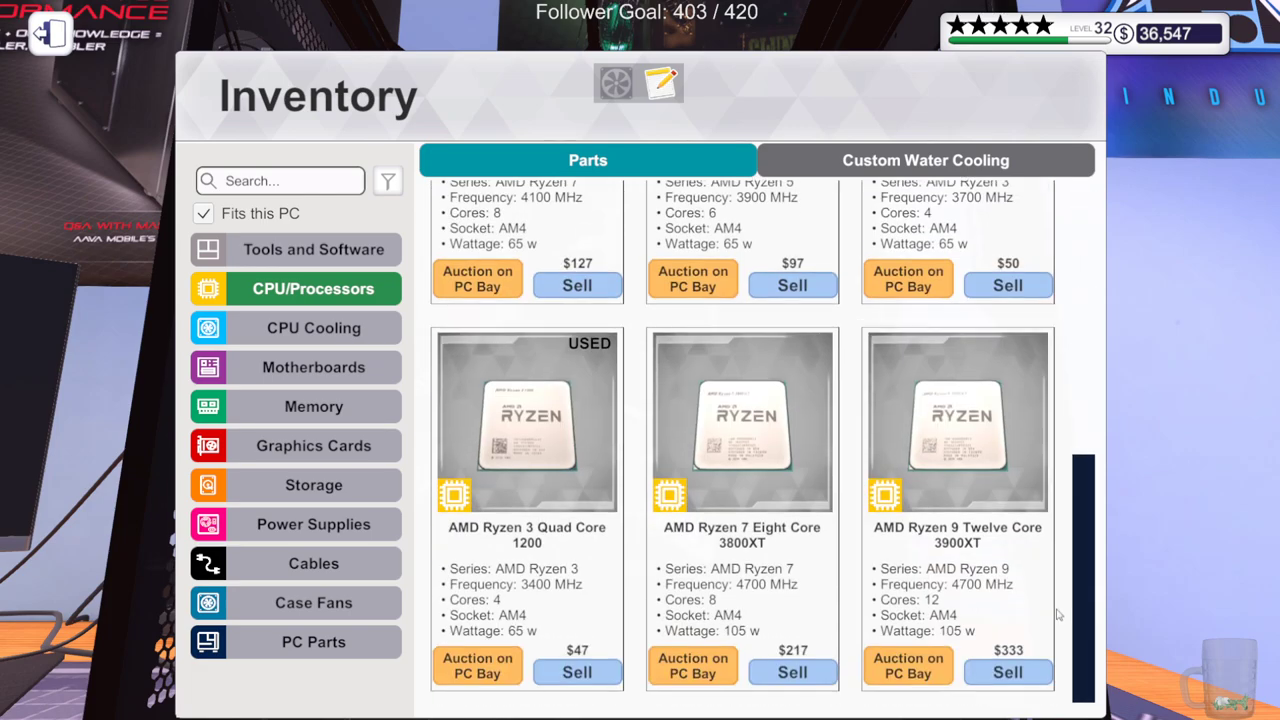
click(958, 473)
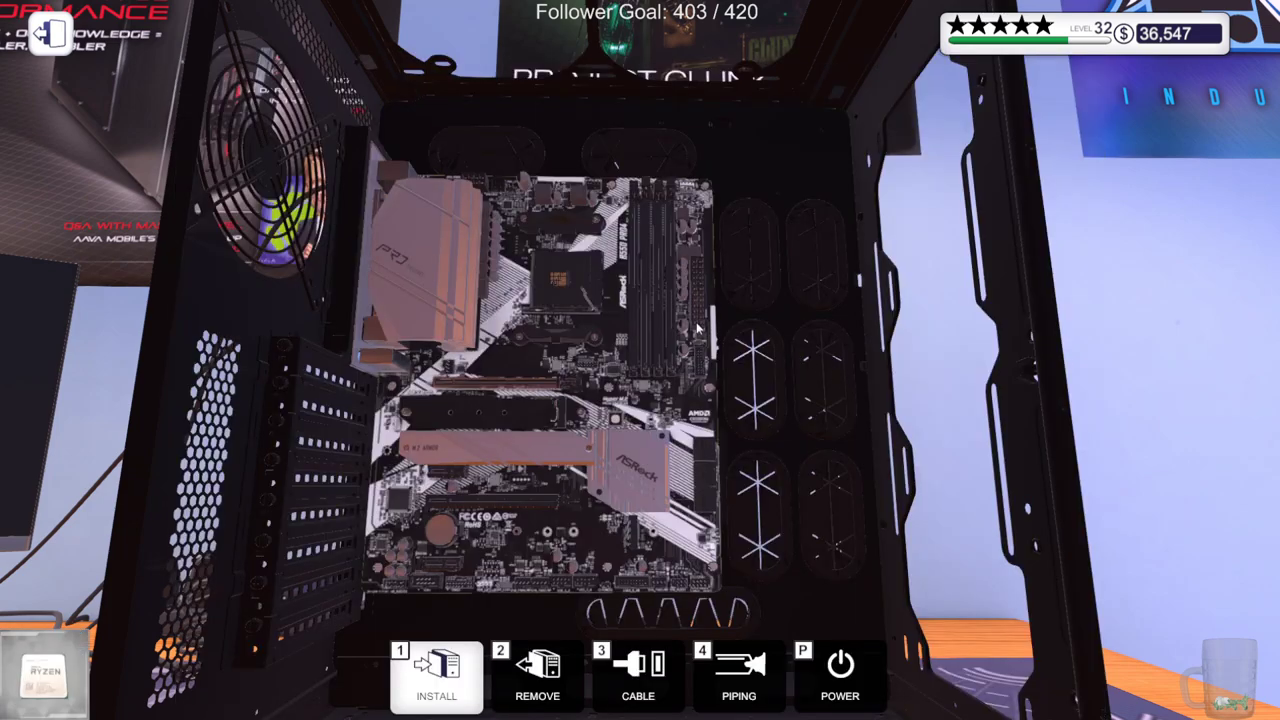
click(556, 278)
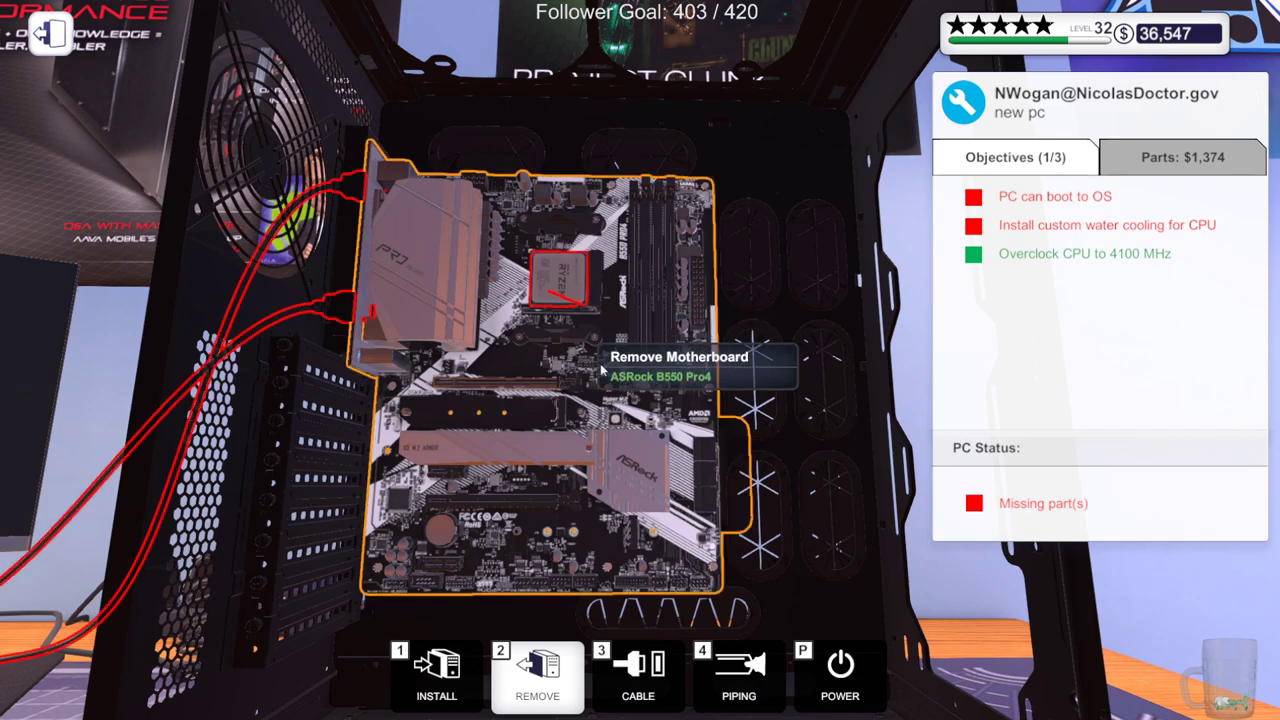
Pick up the thermal paste and bring the Tools and Software inventory back up
click(443, 684)
click(290, 249)
click(545, 400)
click(443, 677)
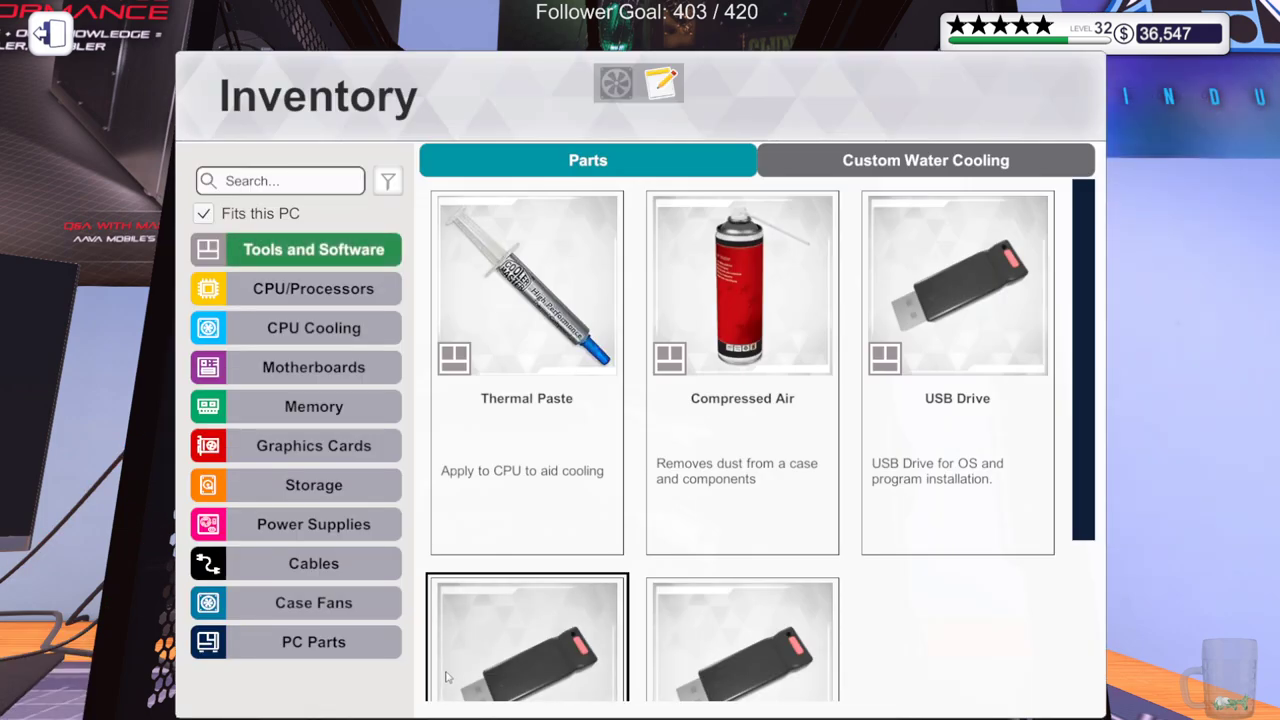
Plug a USB drive into the case and take a Corsair RAM stick
click(906, 360)
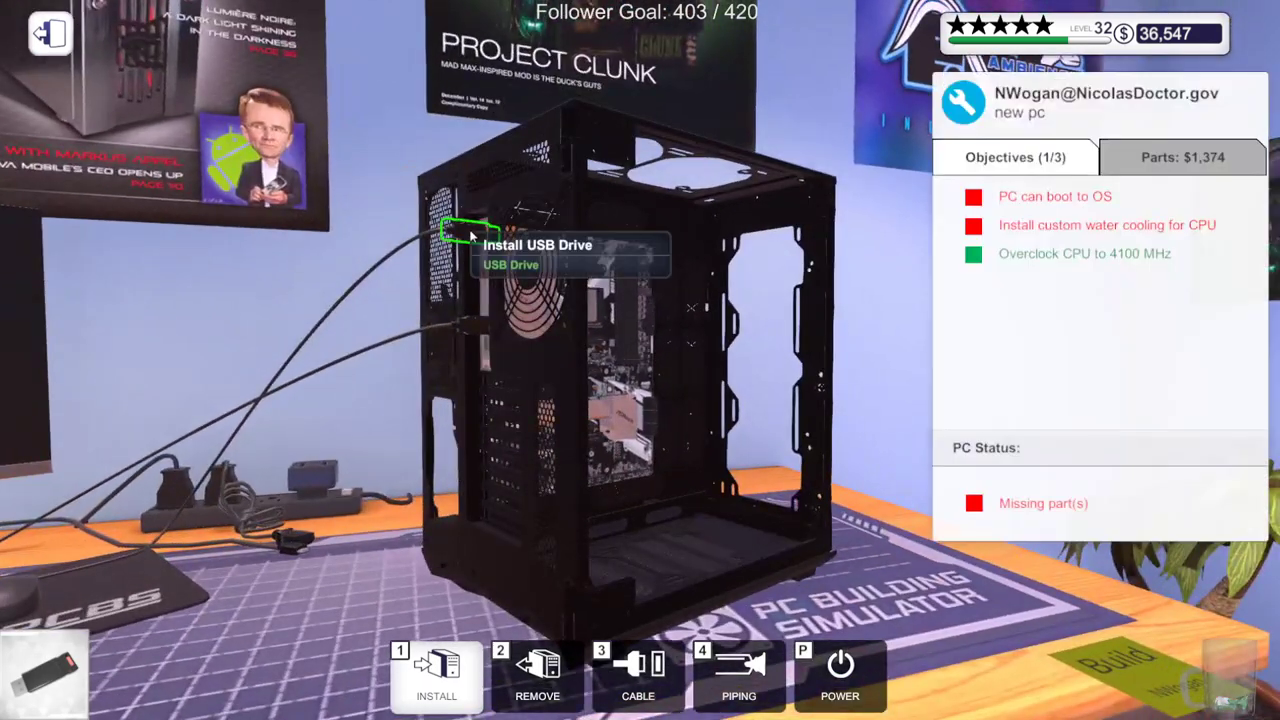
click(470, 236)
click(443, 690)
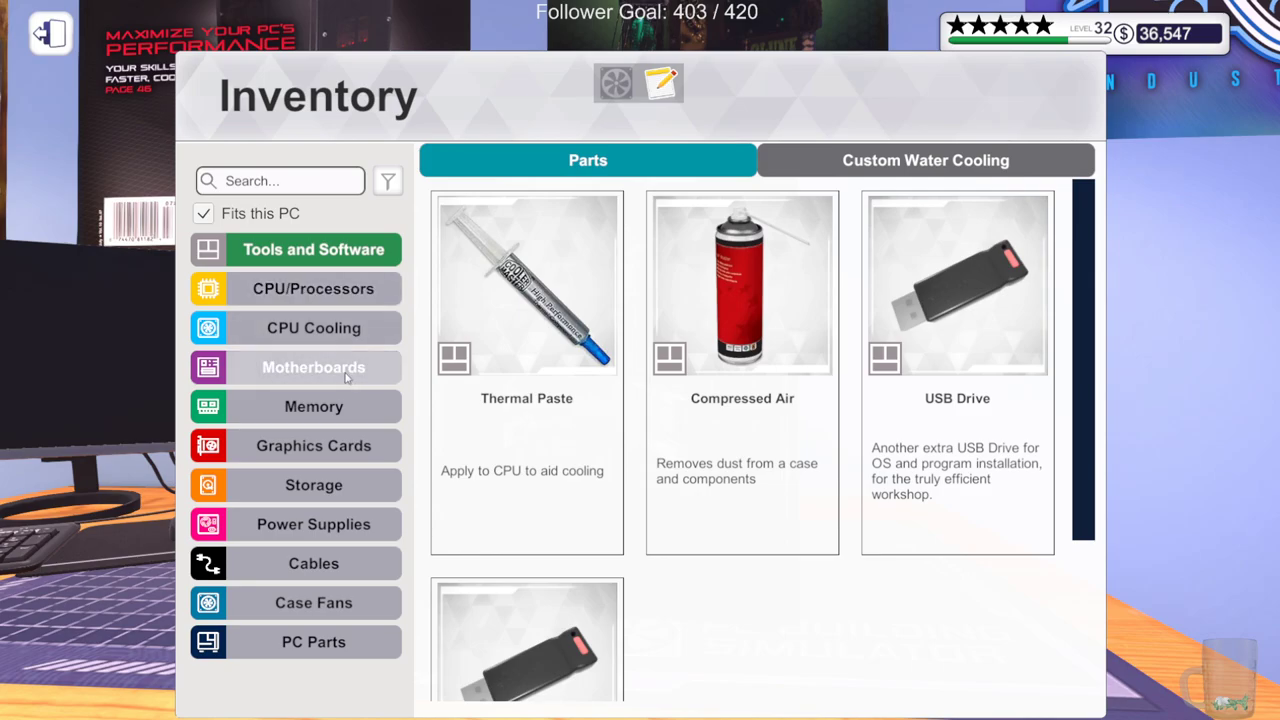
click(313, 406)
drag(1085, 216, 1089, 533)
scroll(1089, 533, down, 5)
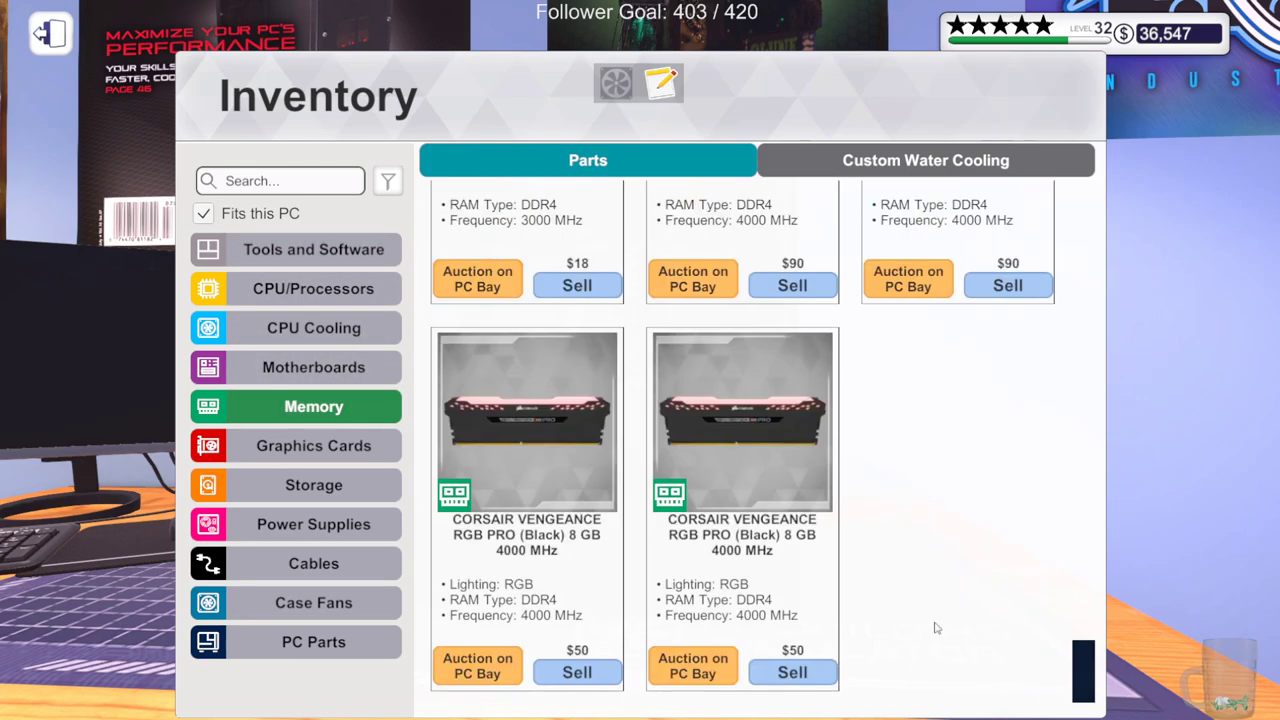
click(806, 486)
Install the Corsair Vengeance RGB Pro 4000 MHz memory on the board
right_click(665, 315)
key(2)
key(i)
click(620, 379)
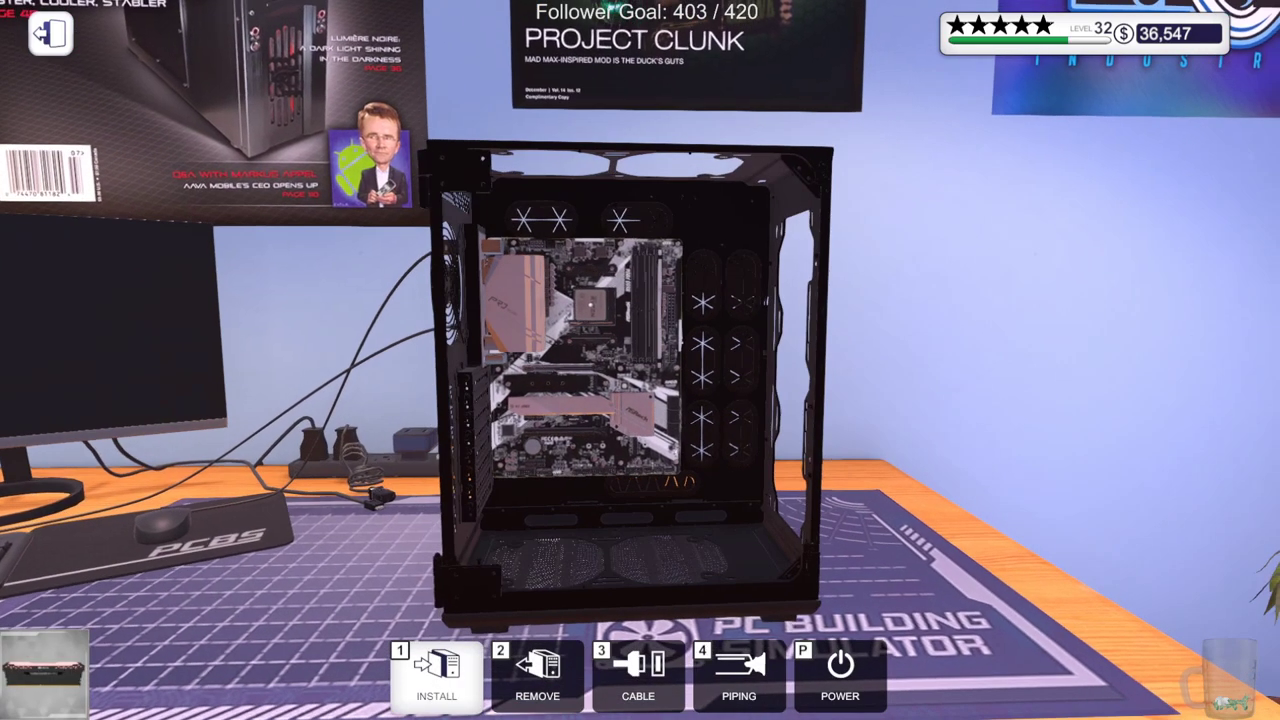
right_click(647, 312)
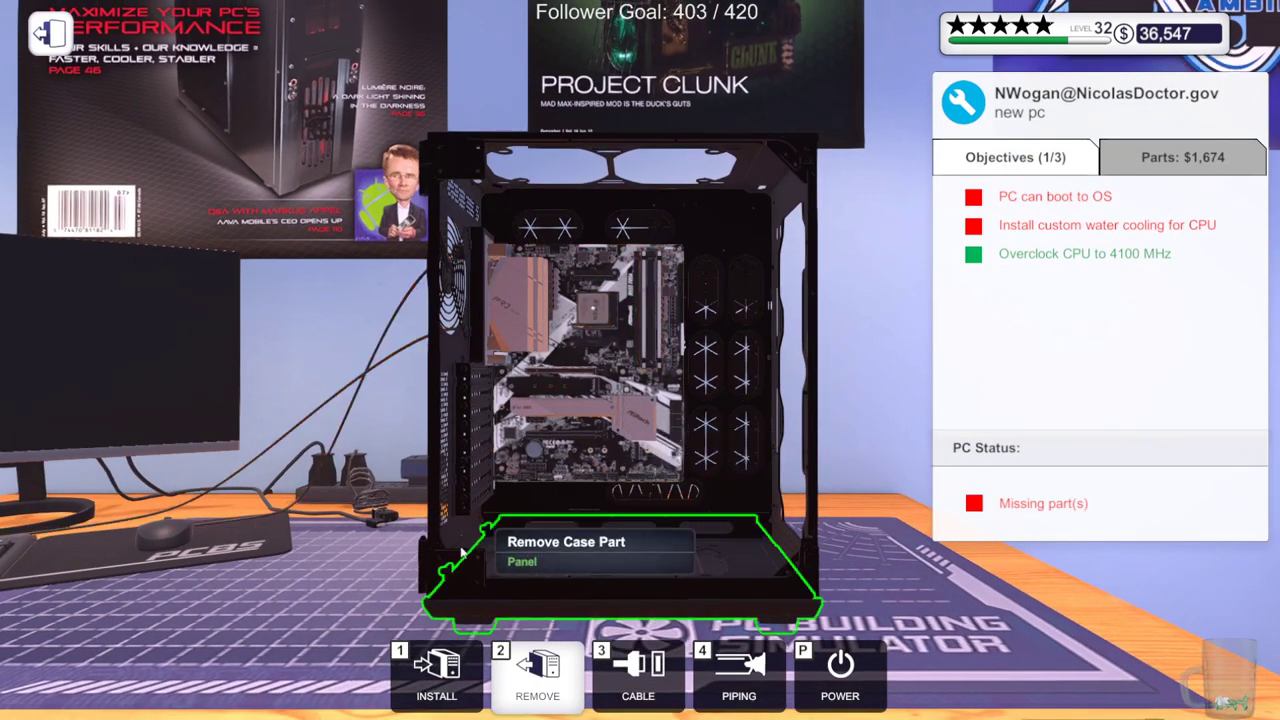
Pick up the CORSAIR HX1000 power supply from Power Supplies
click(436, 688)
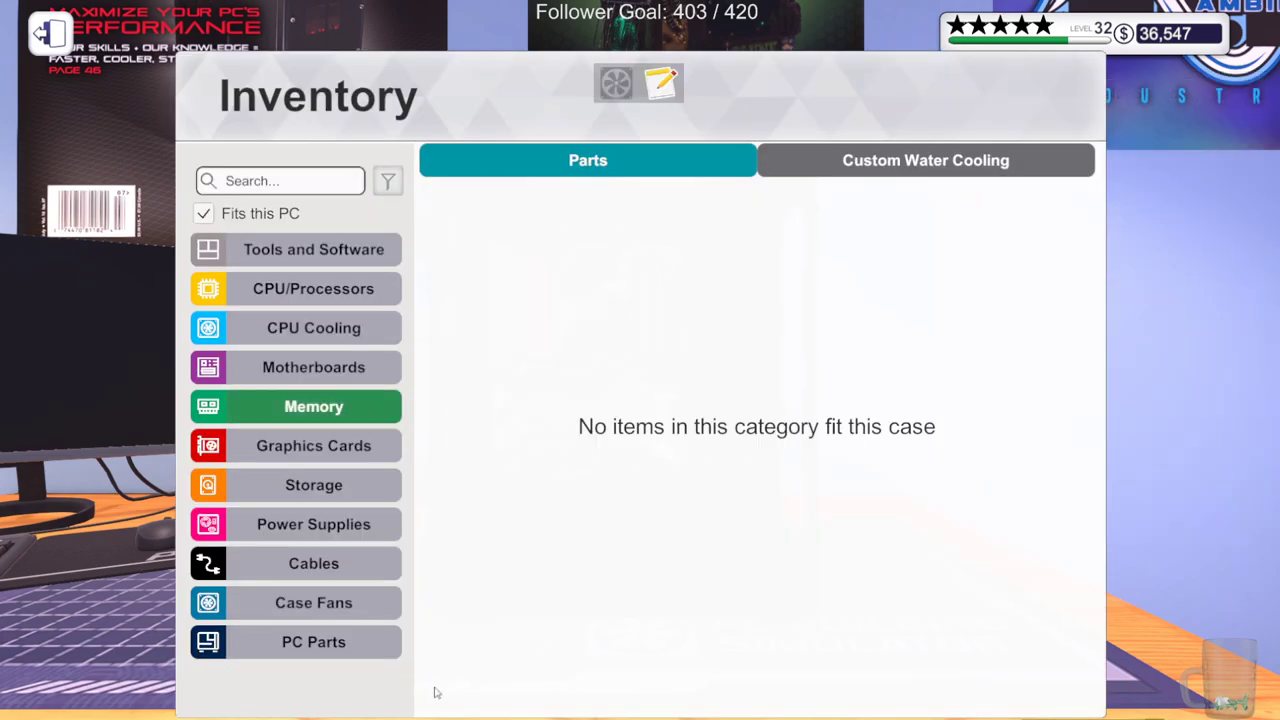
click(335, 530)
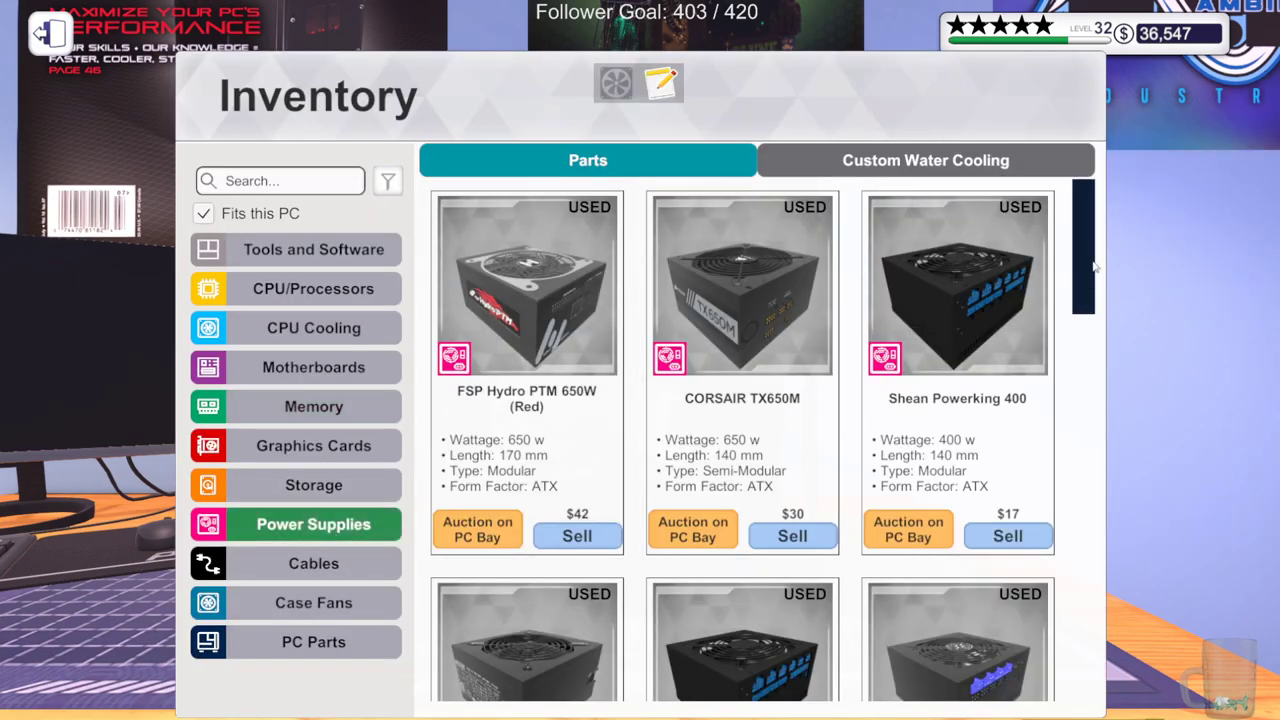
scroll(698, 575, down, 3)
scroll(698, 575, down, 3)
click(563, 434)
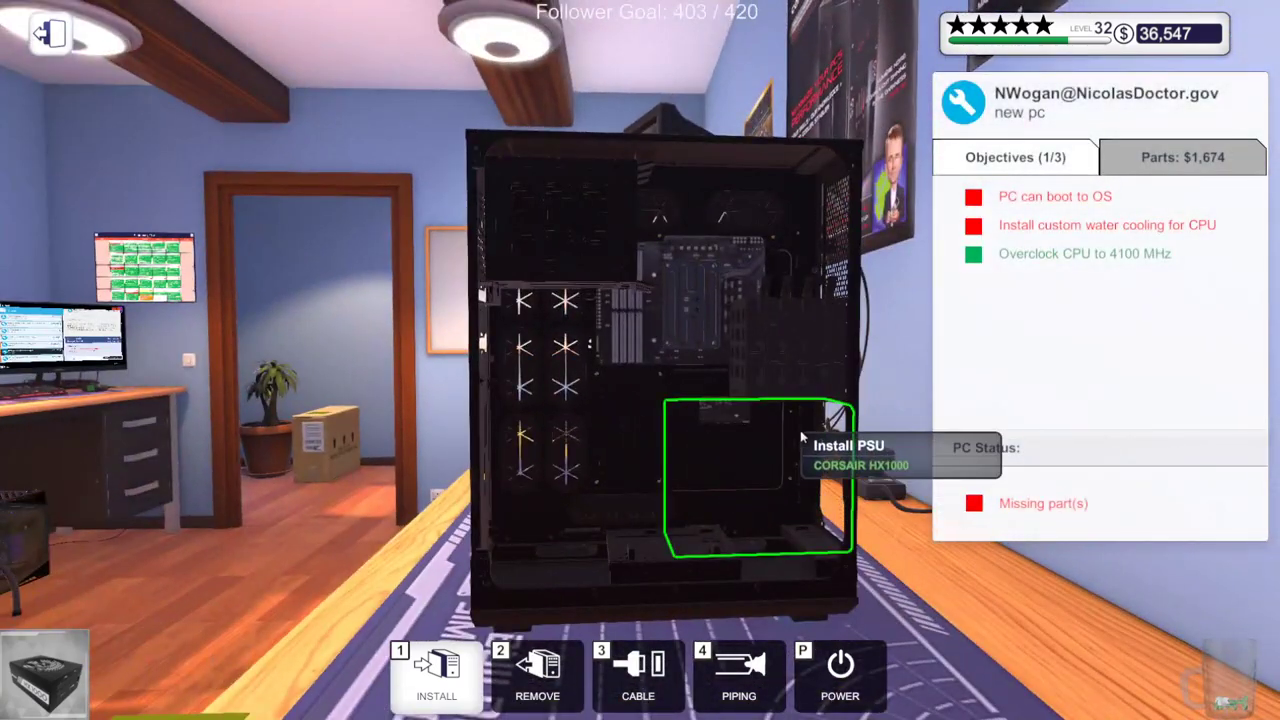
Screw the Corsair HX1000 PSU into its bay and reopen the inventory
click(790, 450)
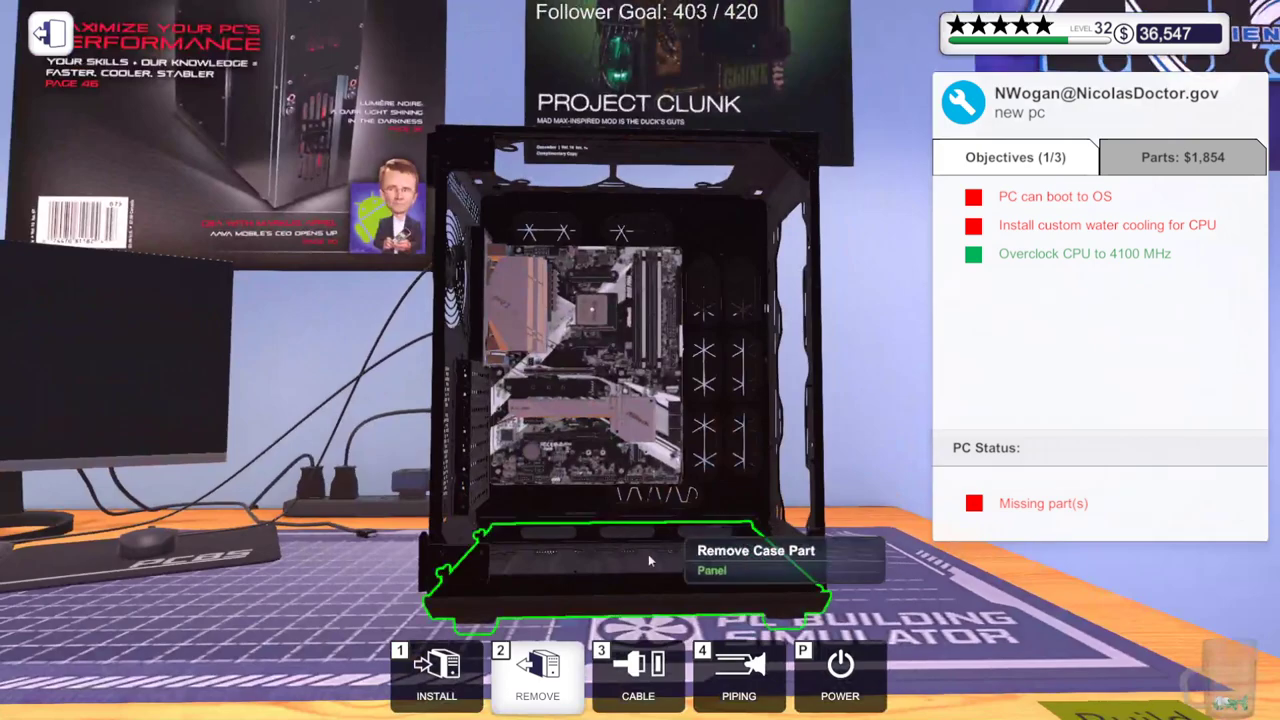
key(1)
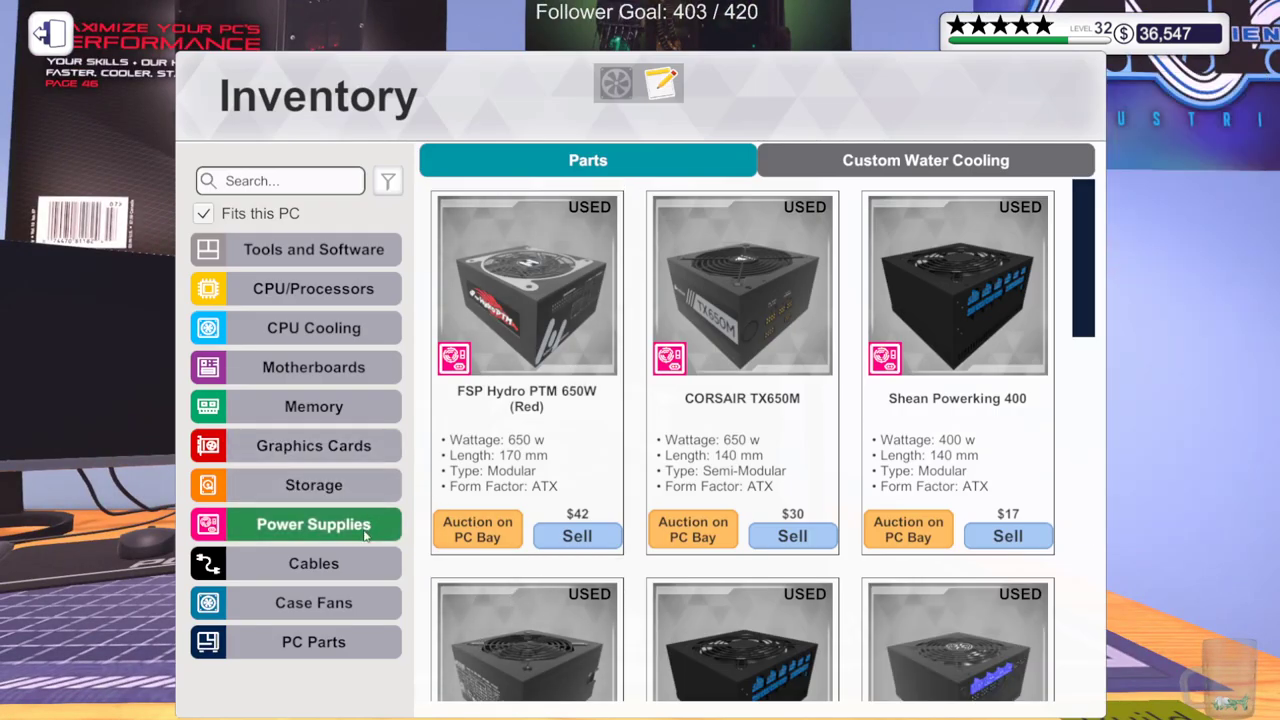
Install a Patriot Viper VP4300 M.2 SSD in the first M.2 slot
click(313, 485)
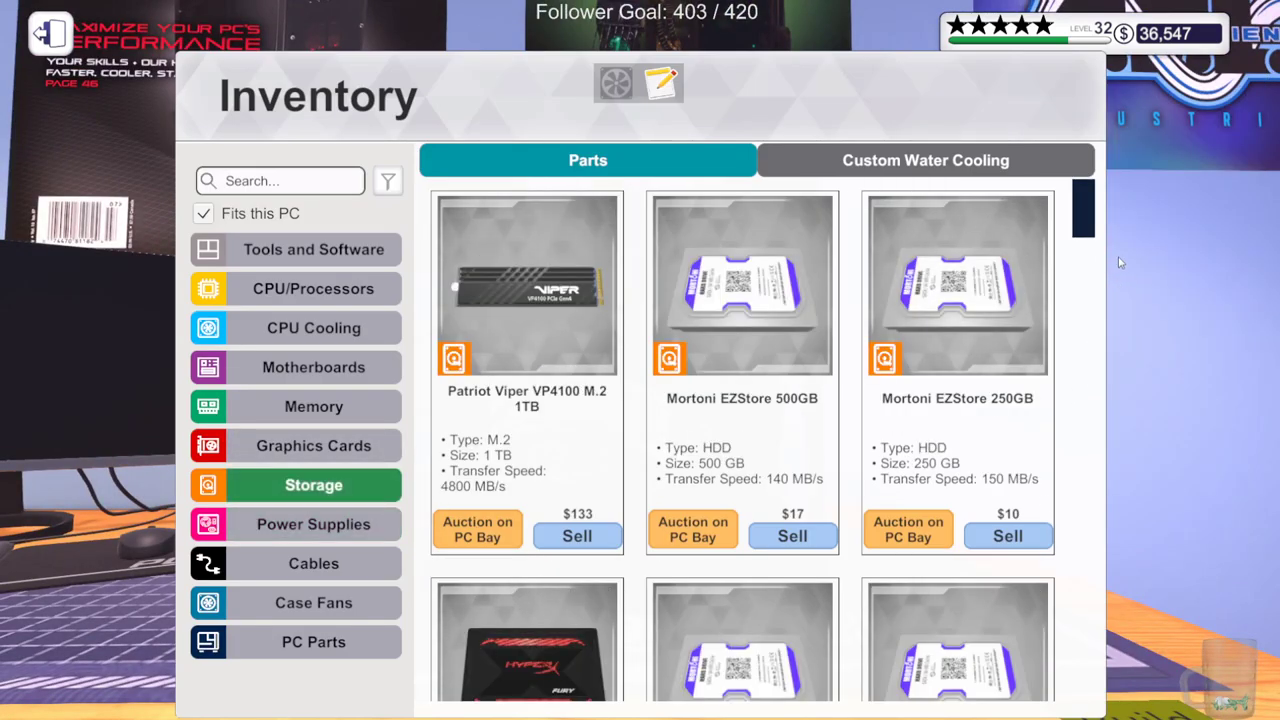
drag(1086, 215, 1056, 710)
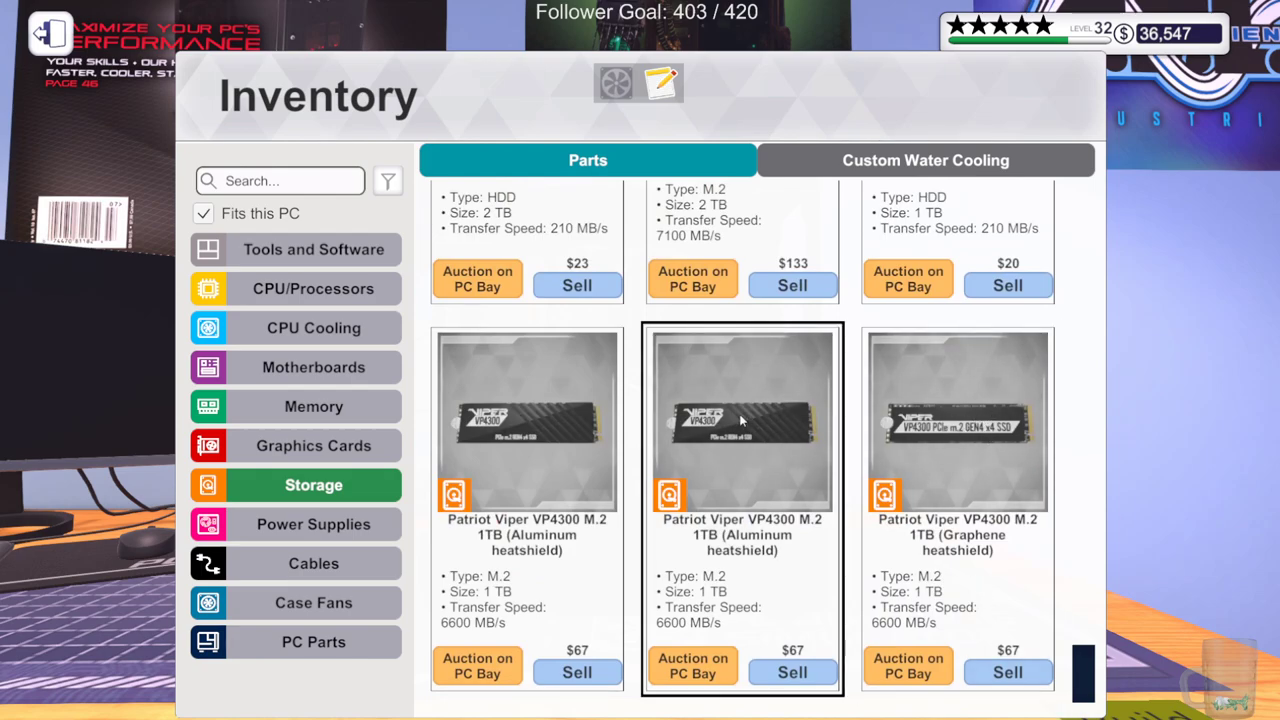
click(741, 428)
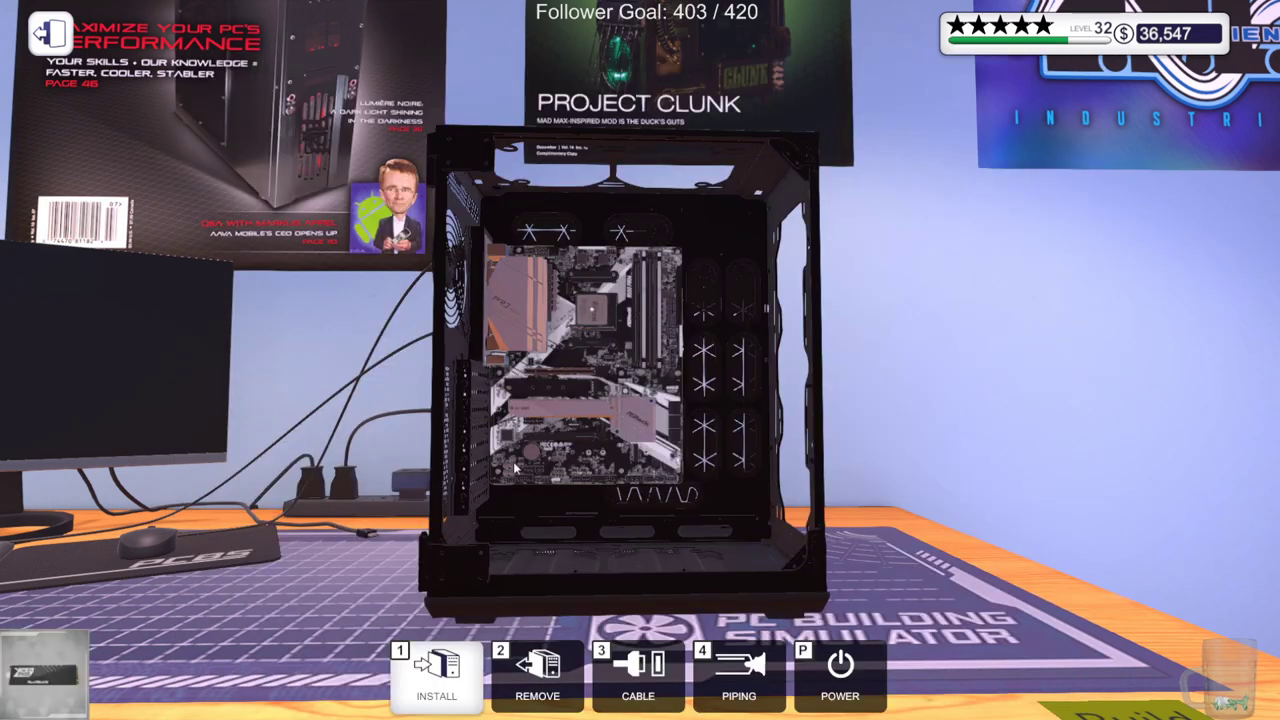
scroll(564, 400, up, 3)
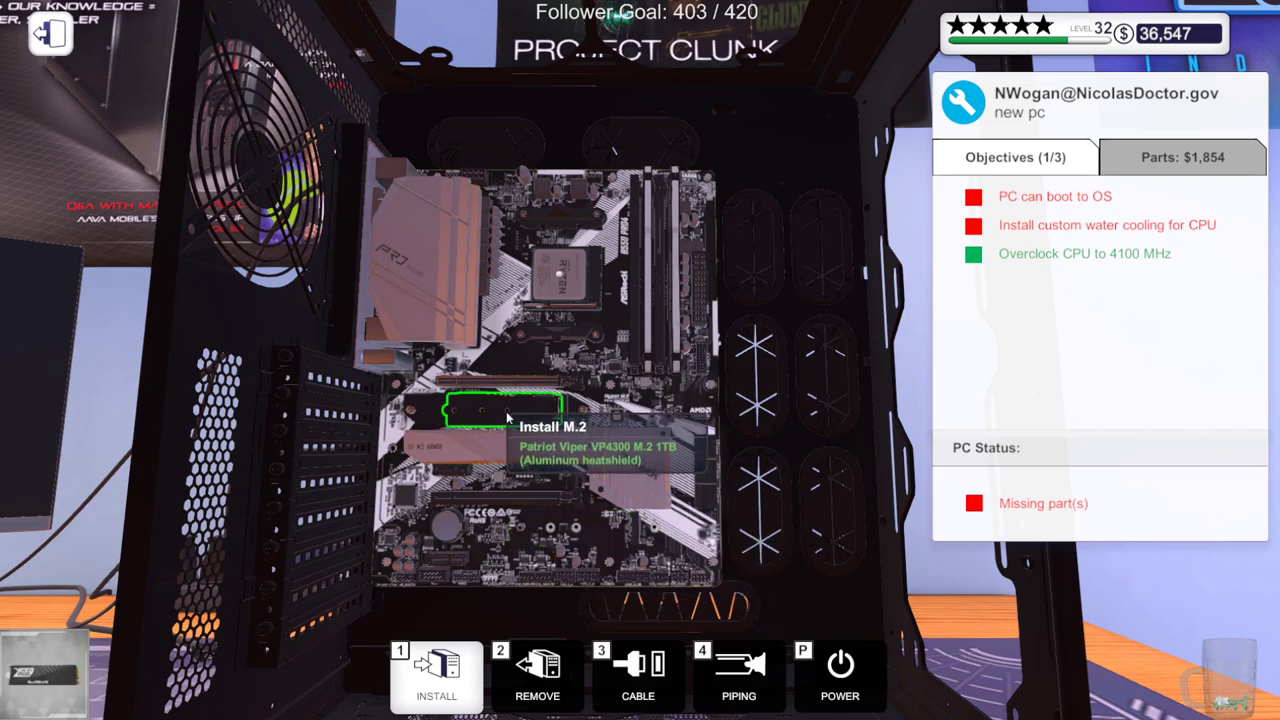
drag(507, 418, 512, 370)
click(512, 370)
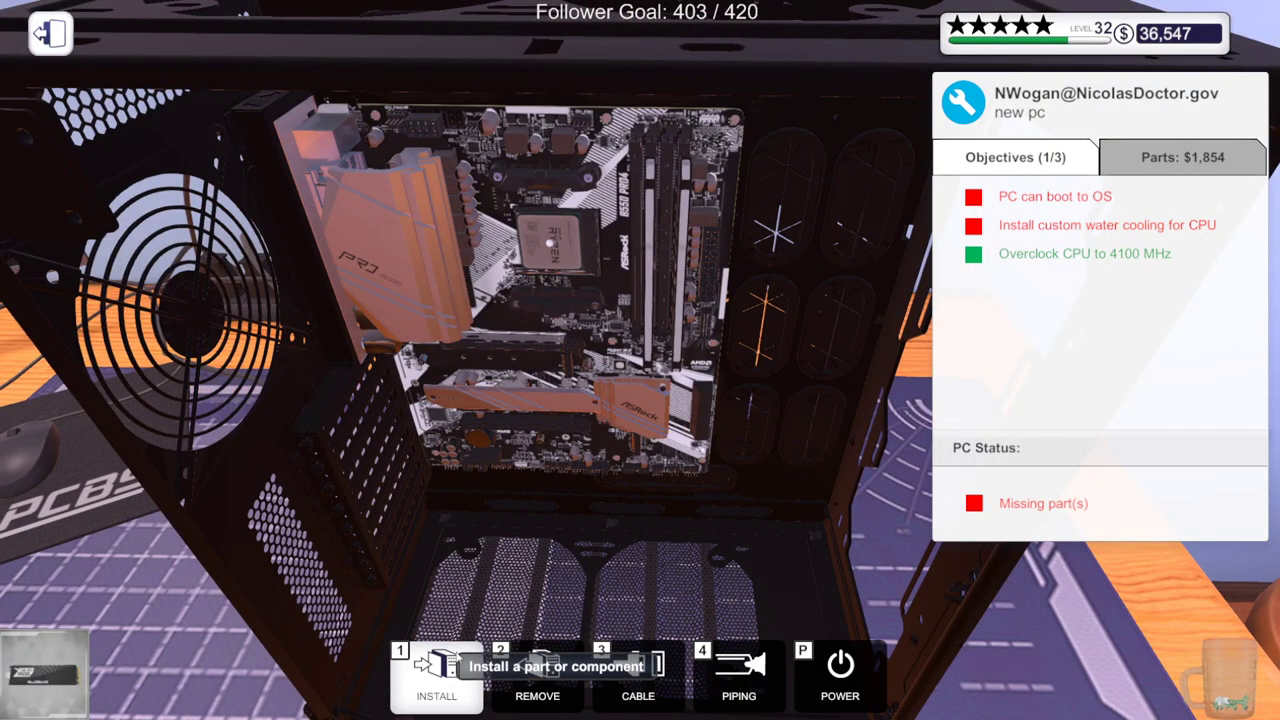
Install a second Patriot Viper M.2 SSD in another M.2 slot
key(1)
scroll(1070, 260, down, 2)
scroll(1085, 270, down, 5)
scroll(1100, 285, down, 2)
drag(1100, 285, 1108, 456)
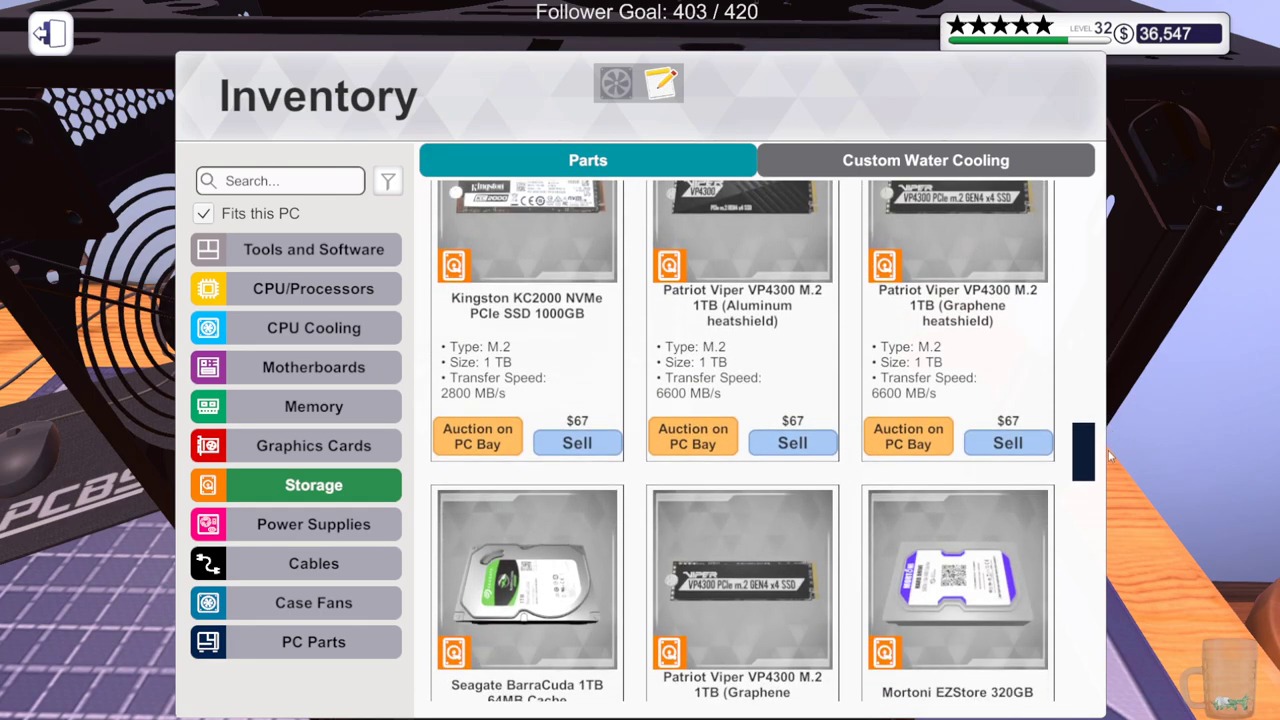
scroll(1108, 458, down, 2)
scroll(1108, 465, down, 2)
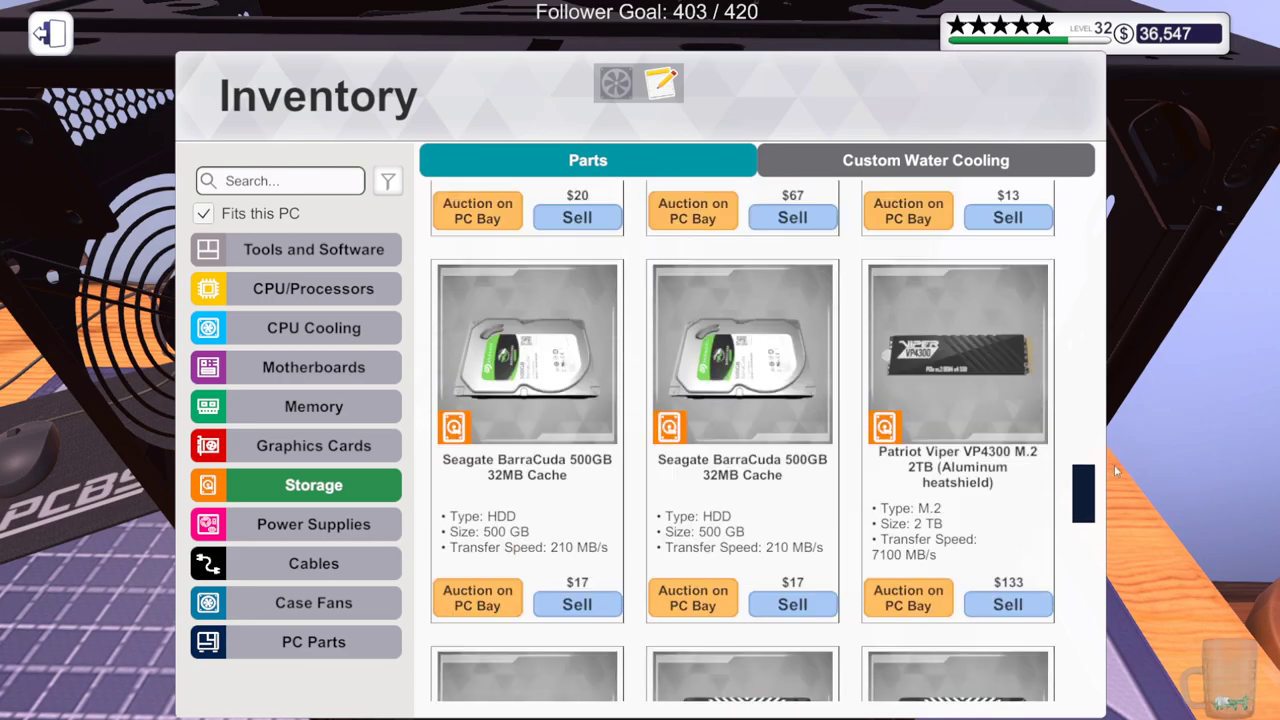
scroll(1110, 460, down, 2)
drag(1116, 448, 1137, 190)
click(203, 213)
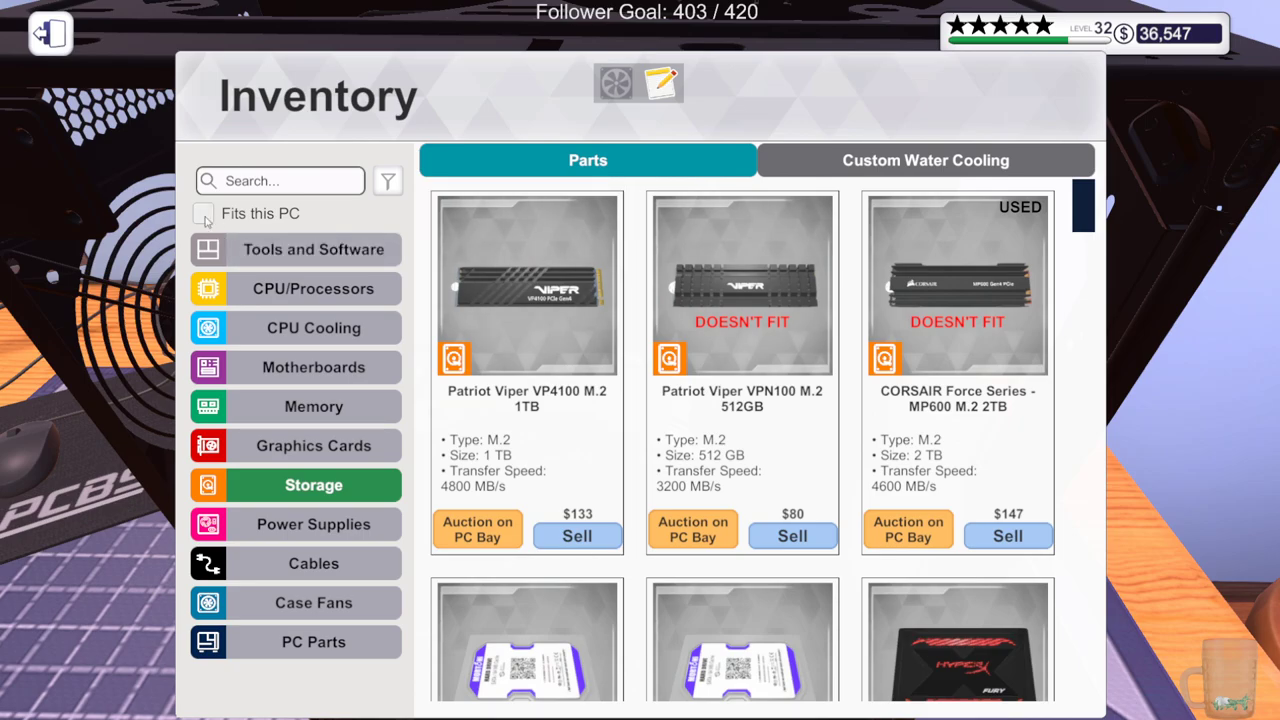
click(203, 213)
mouse_move(1083, 208)
mouse_down()
mouse_move(1063, 480)
mouse_move(1020, 712)
mouse_up()
click(755, 435)
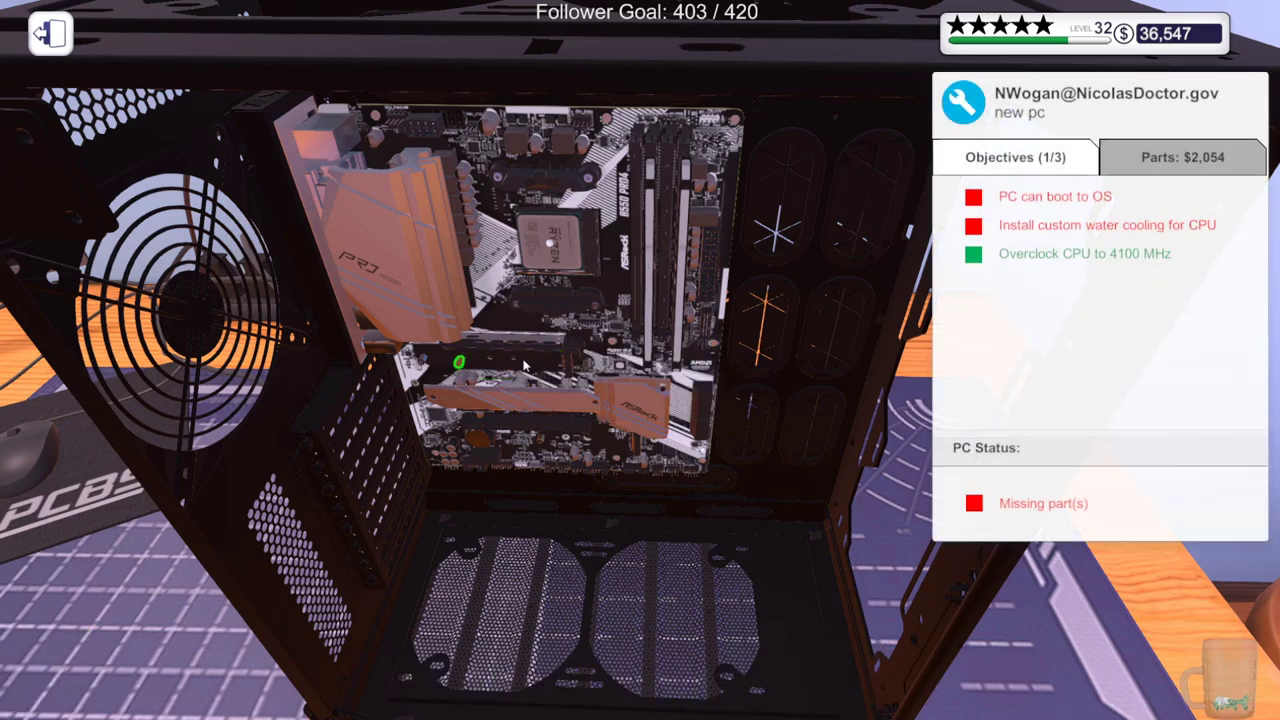
click(459, 365)
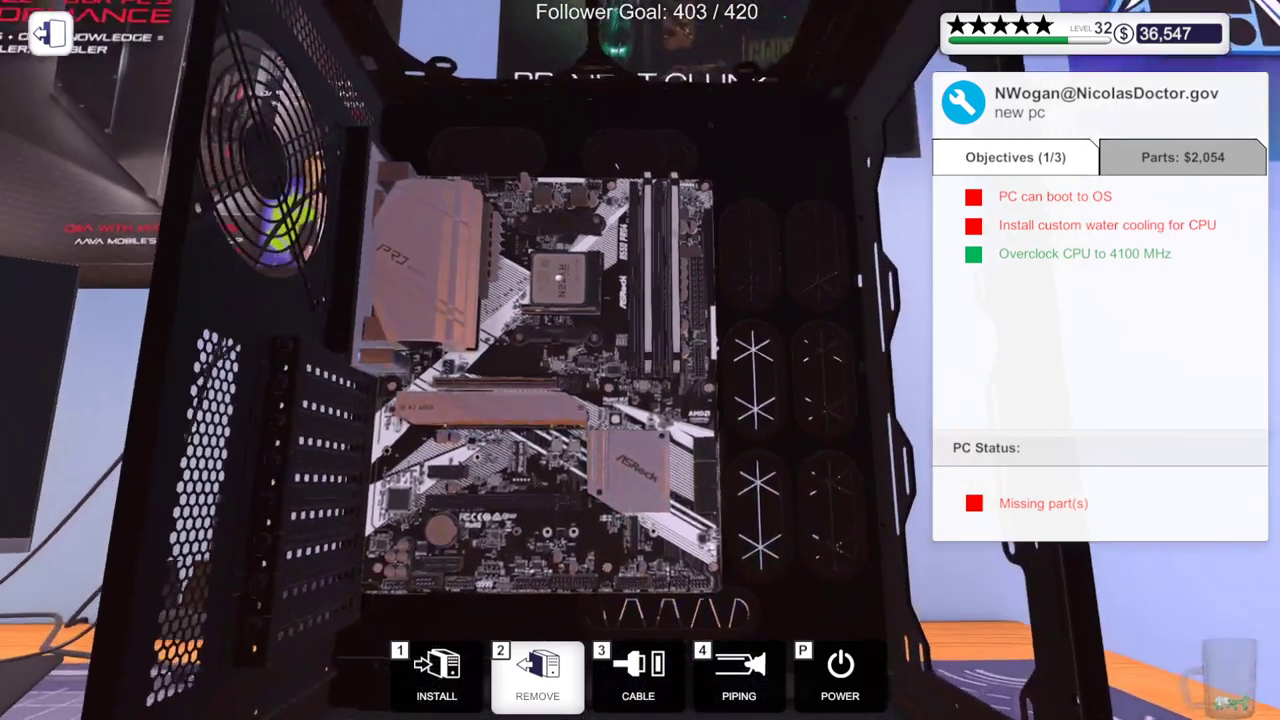
scroll(573, 510, down, 5)
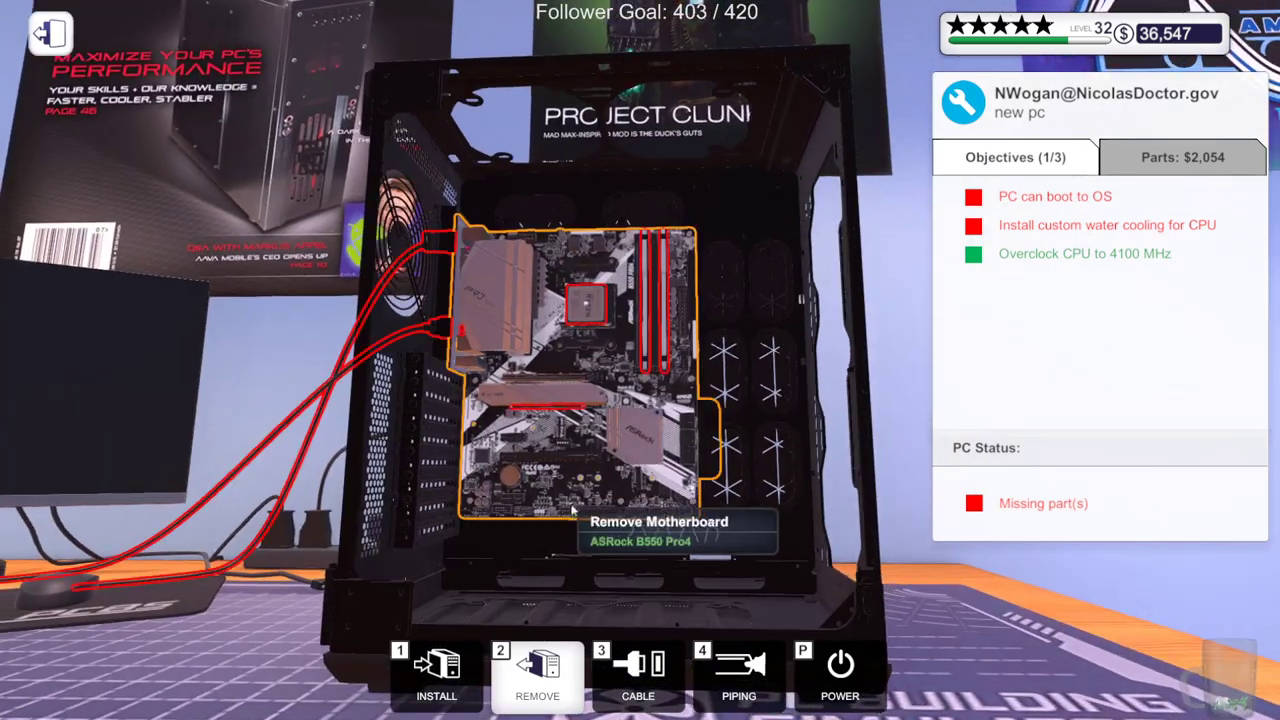
Pick up the RTX 3080 graphics card from Graphics Cards
key(1)
click(313, 445)
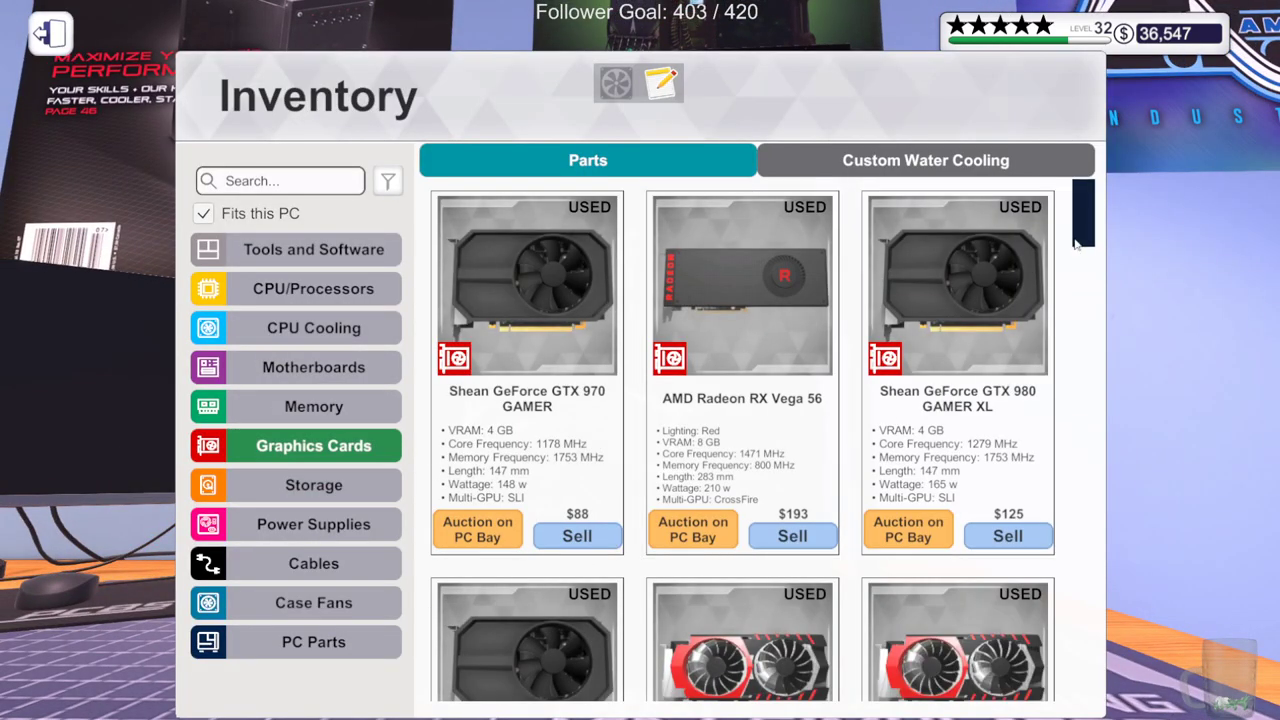
drag(1078, 242, 1067, 712)
click(775, 405)
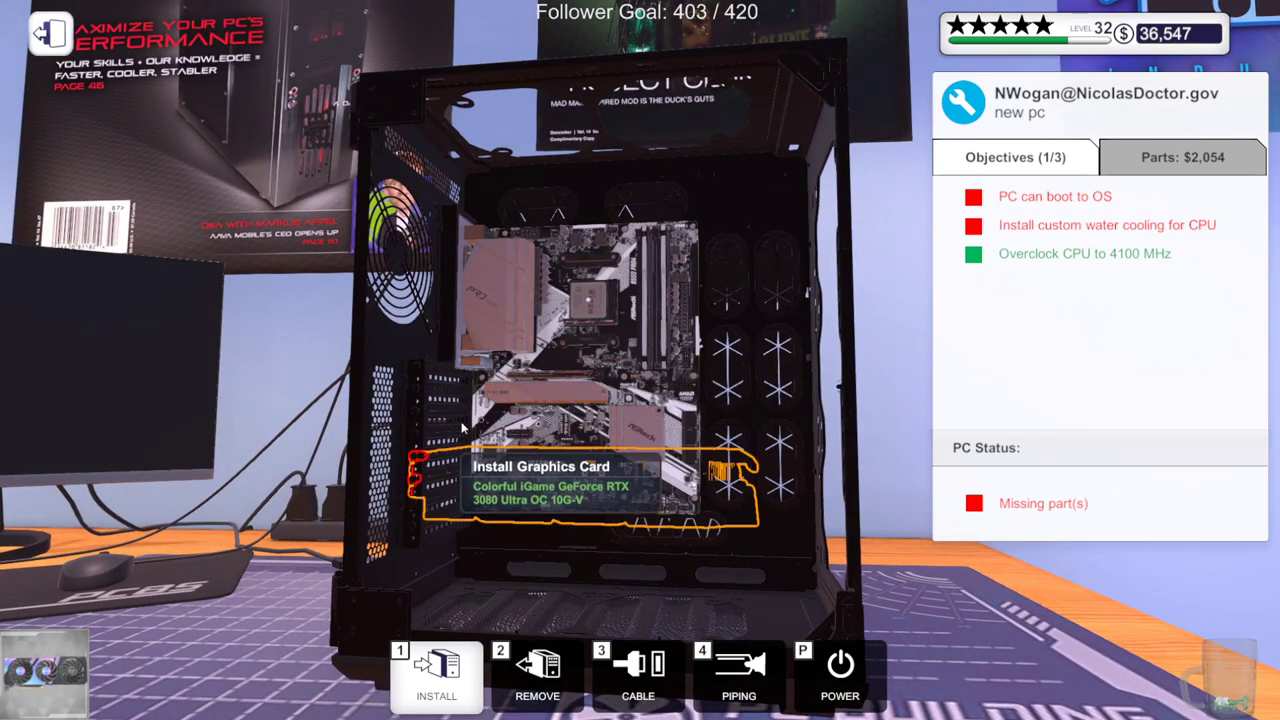
click(440, 670)
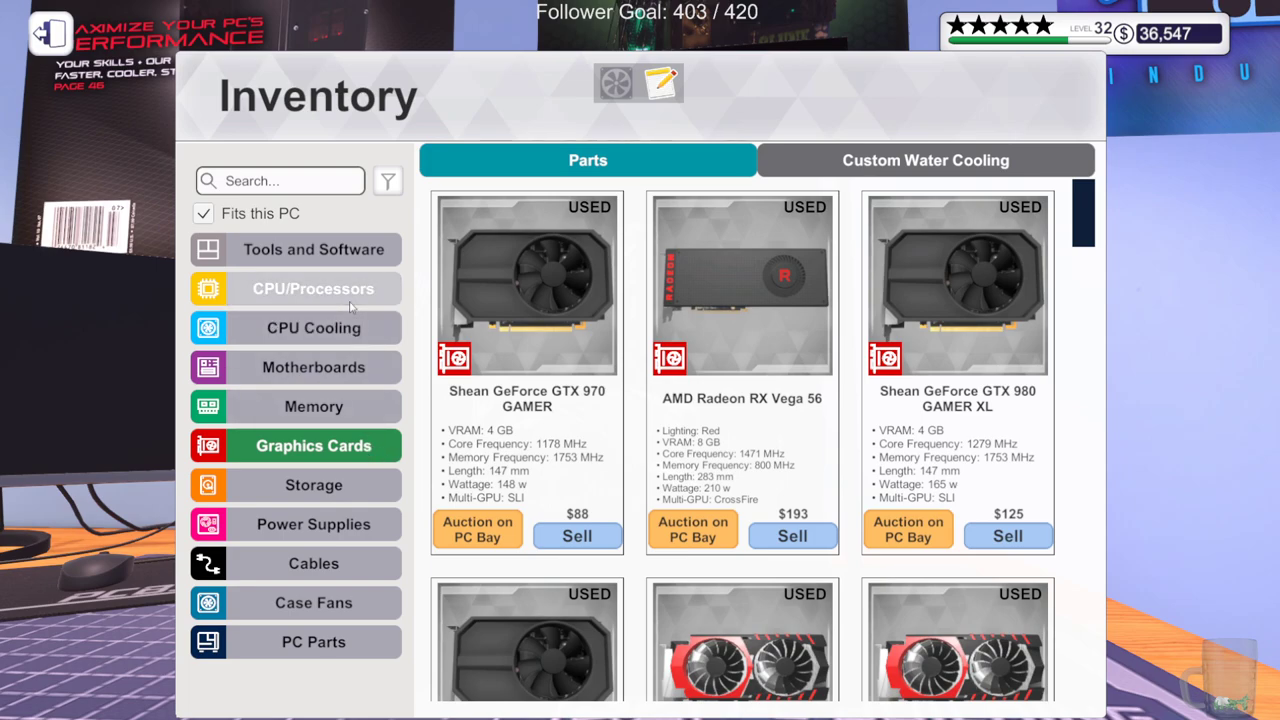
key(Escape)
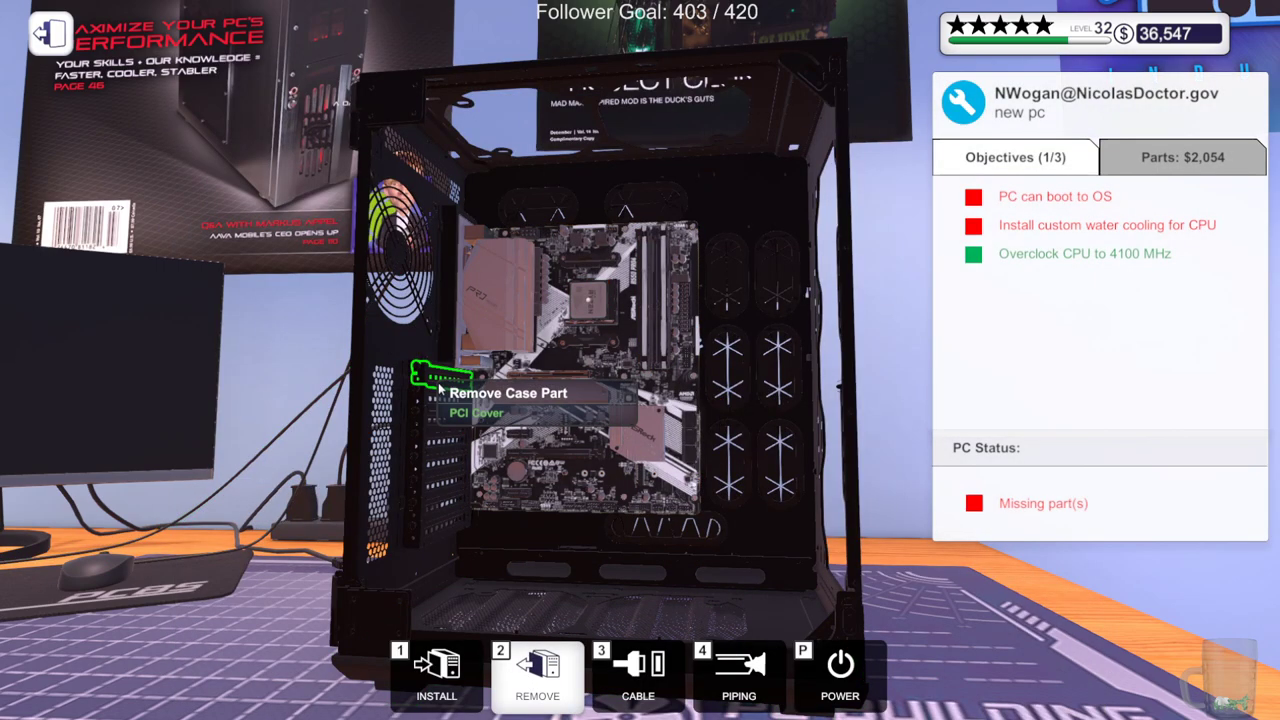
Remove two PCI slot covers and seat the GeForce RTX card in the PCIe slot
click(437, 388)
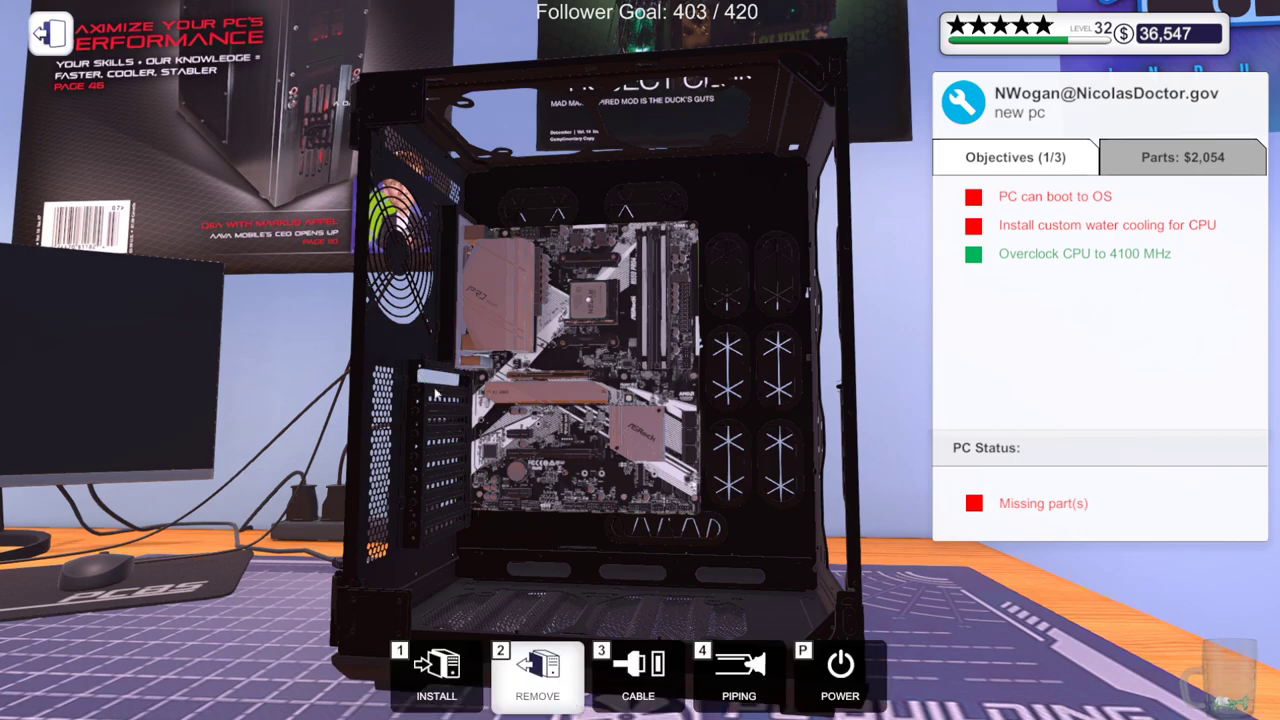
click(437, 398)
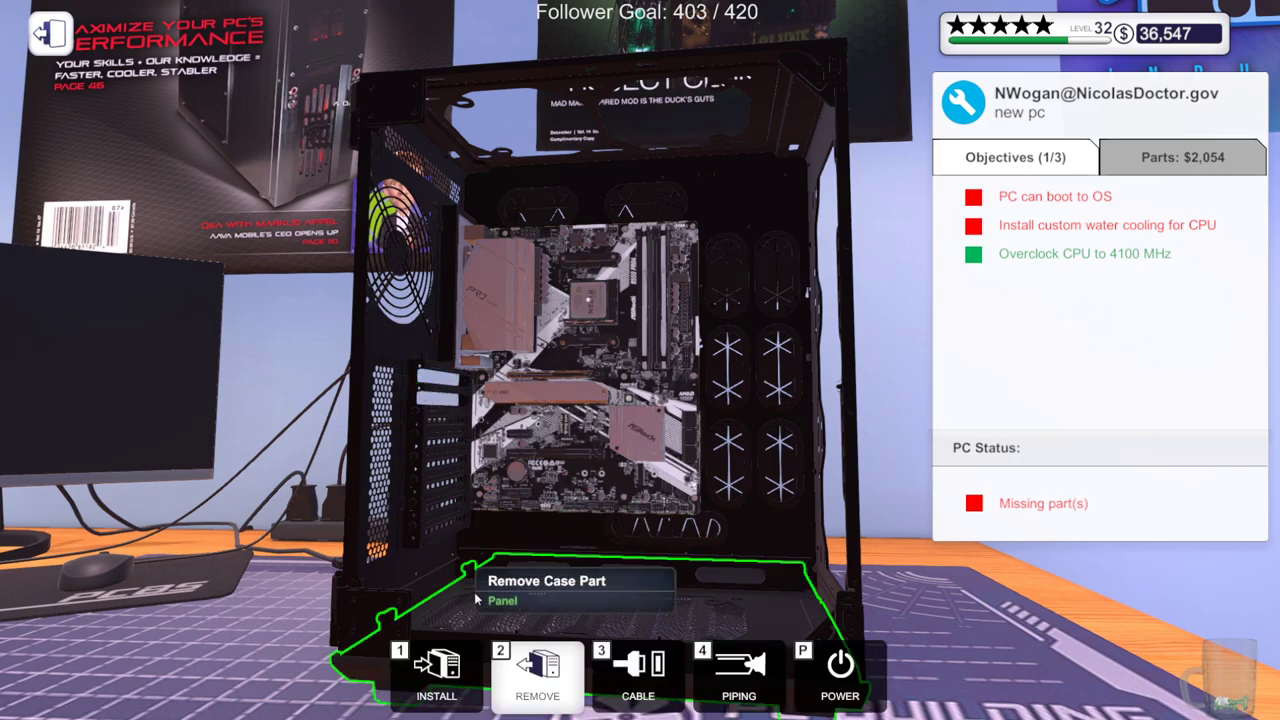
click(391, 665)
scroll(1085, 331, down, 2)
scroll(1085, 331, down, 3)
click(794, 445)
click(565, 398)
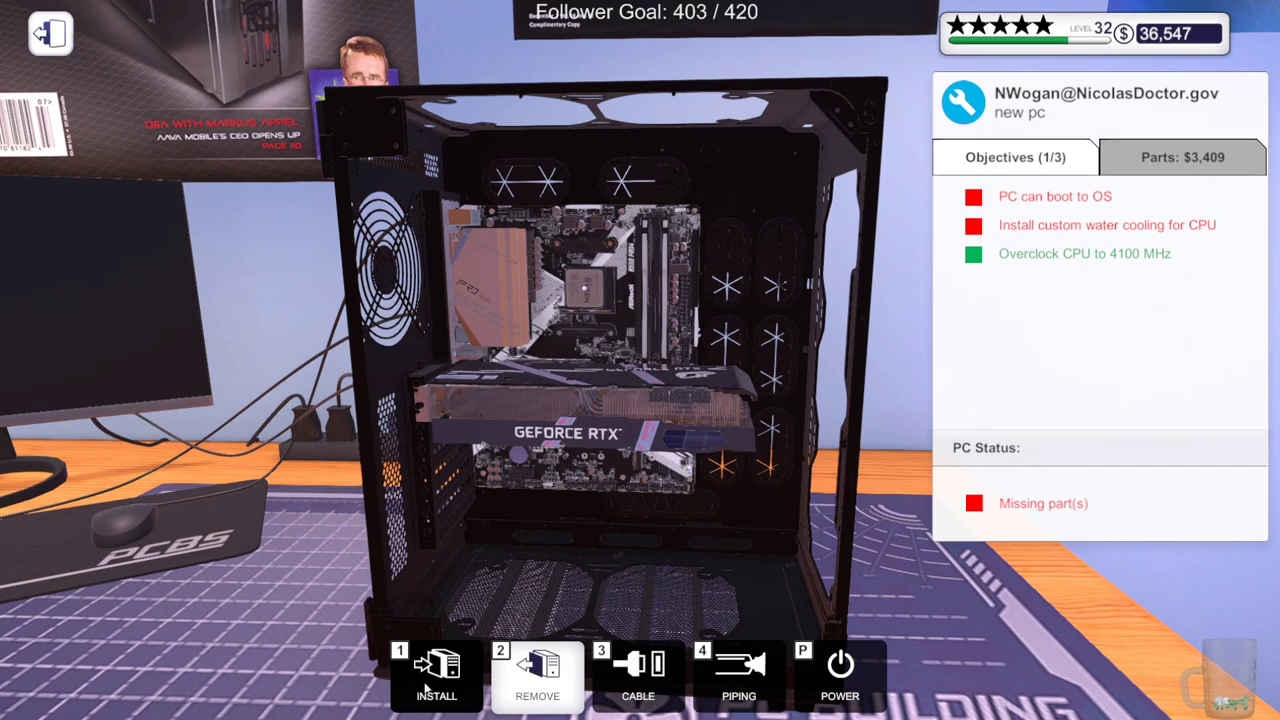
Try the CORSAIR XD5 RGB Combo (Black) reservoir, orbiting around the case
click(428, 688)
click(790, 160)
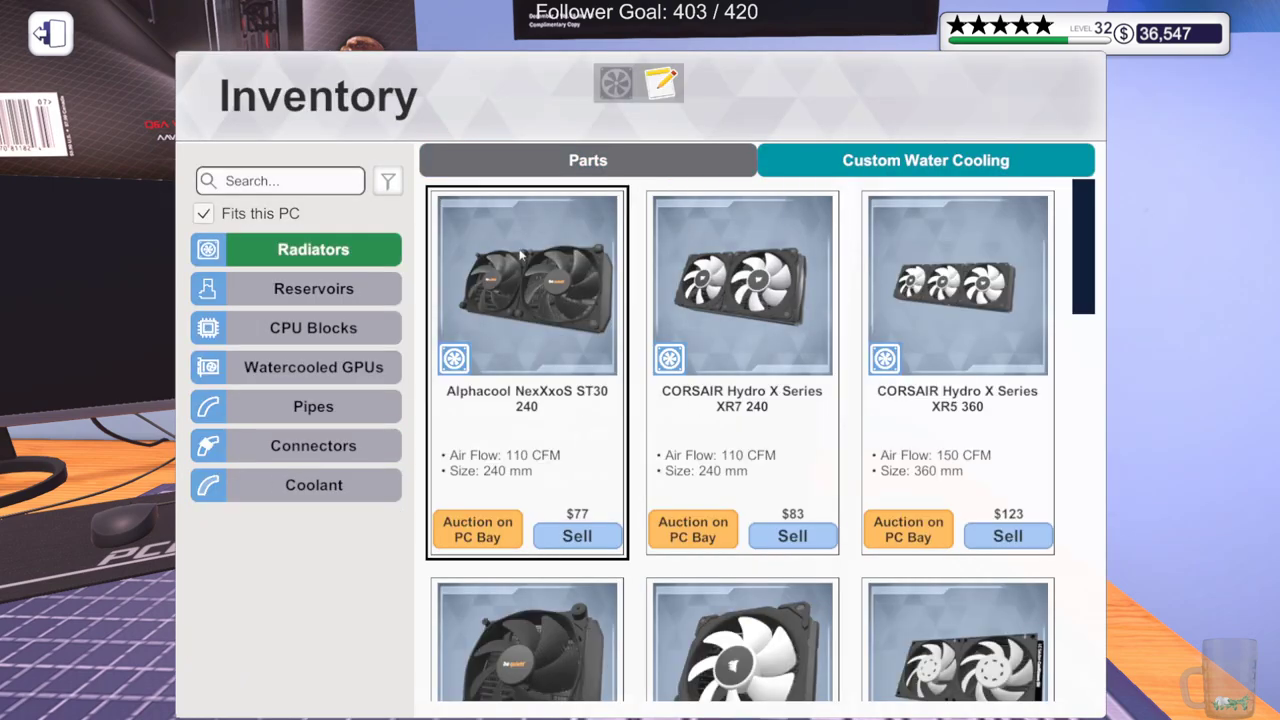
click(343, 295)
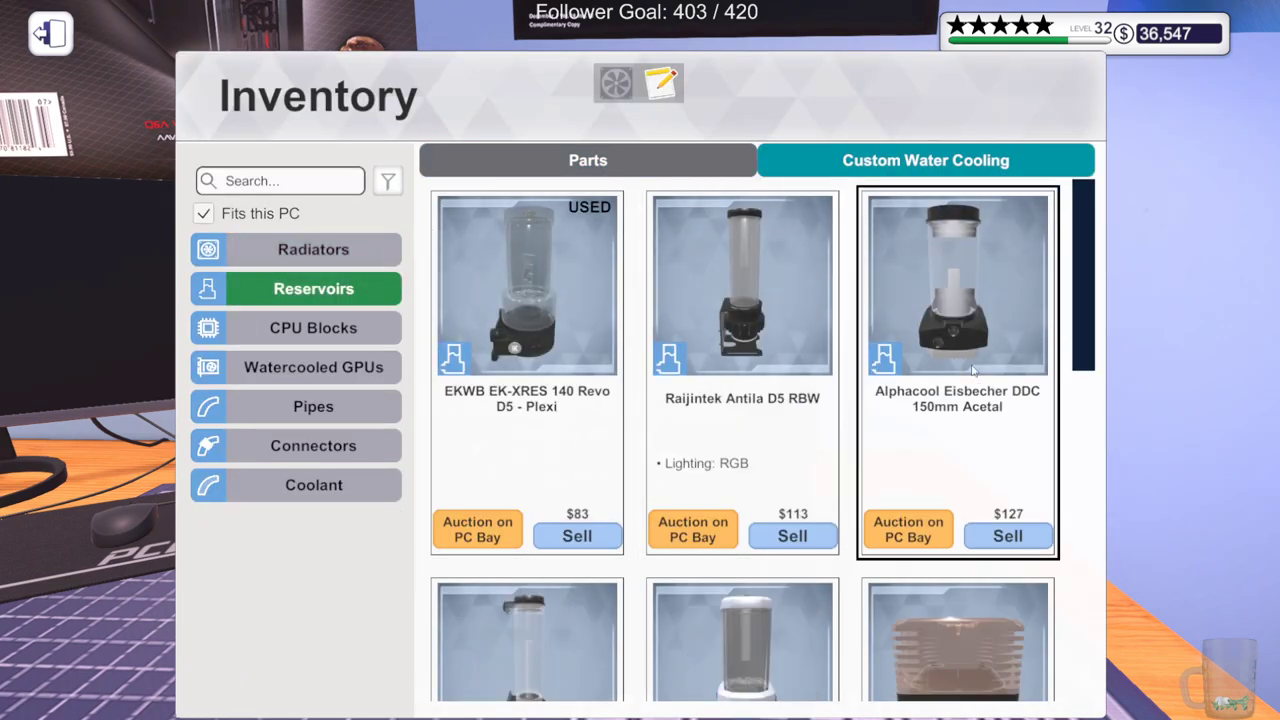
scroll(959, 369, down, 1)
scroll(940, 378, down, 3)
scroll(921, 386, down, 1)
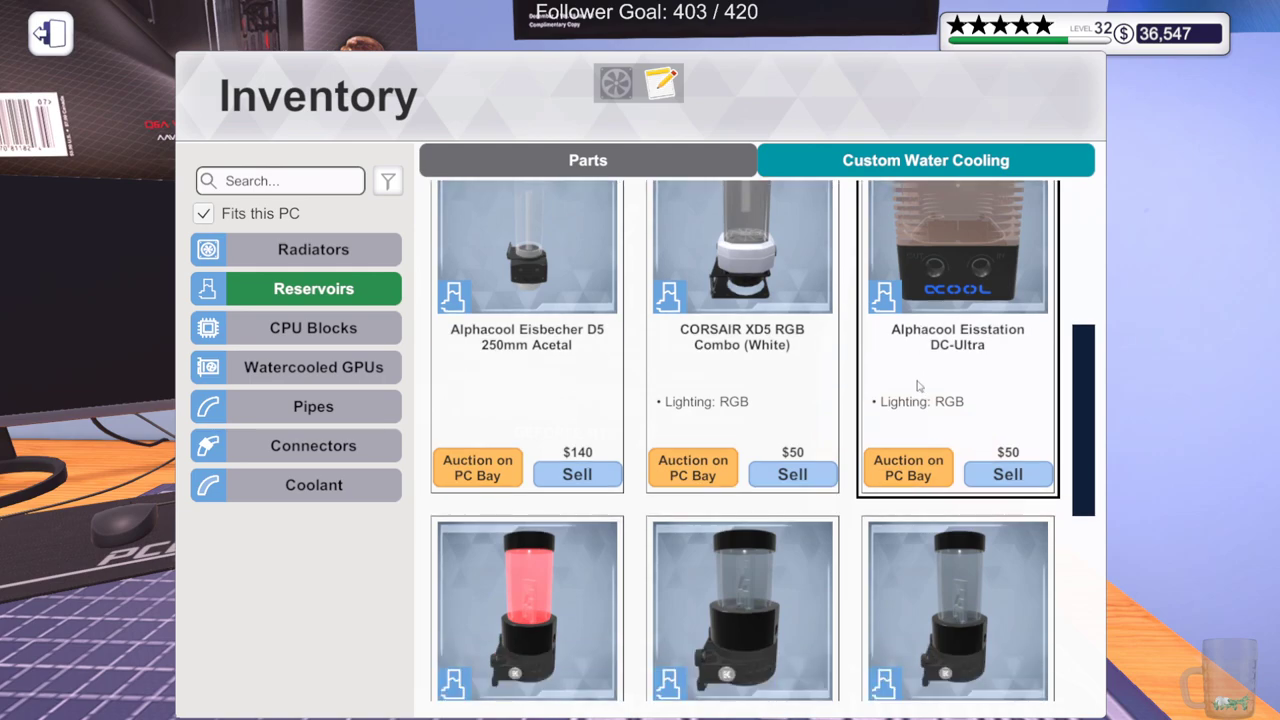
scroll(918, 385, down, 2)
scroll(918, 383, down, 2)
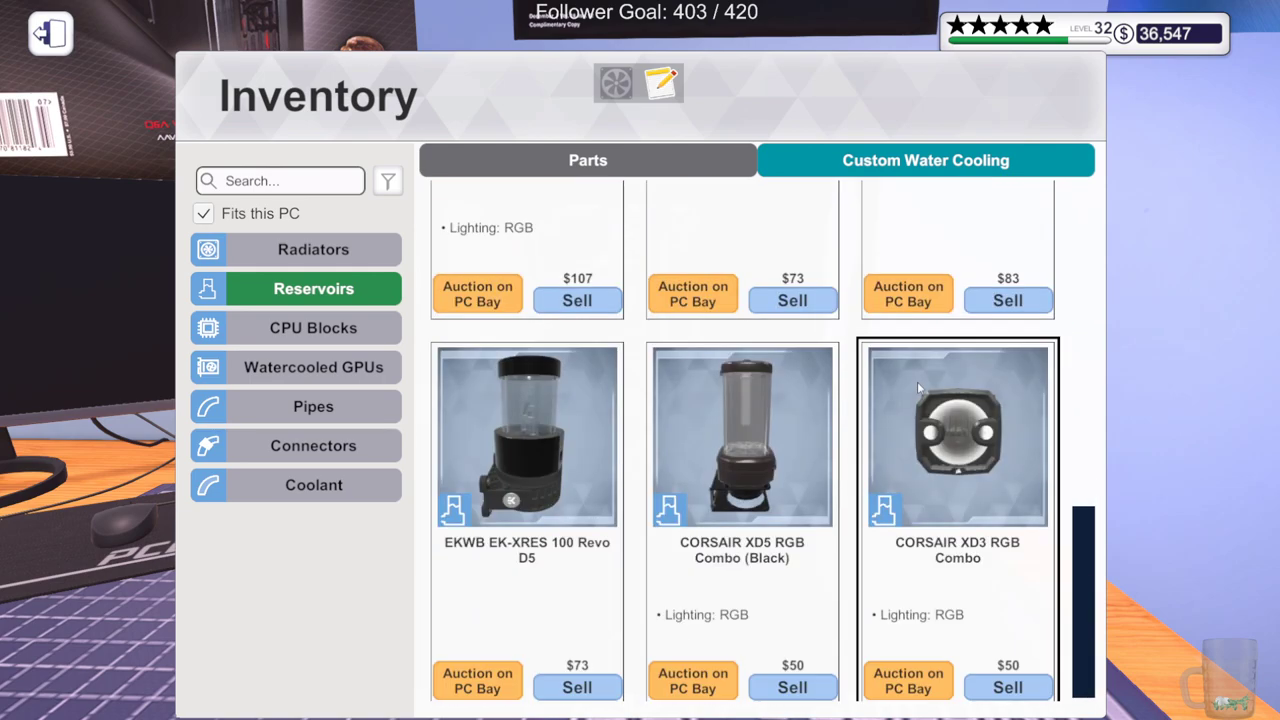
click(750, 414)
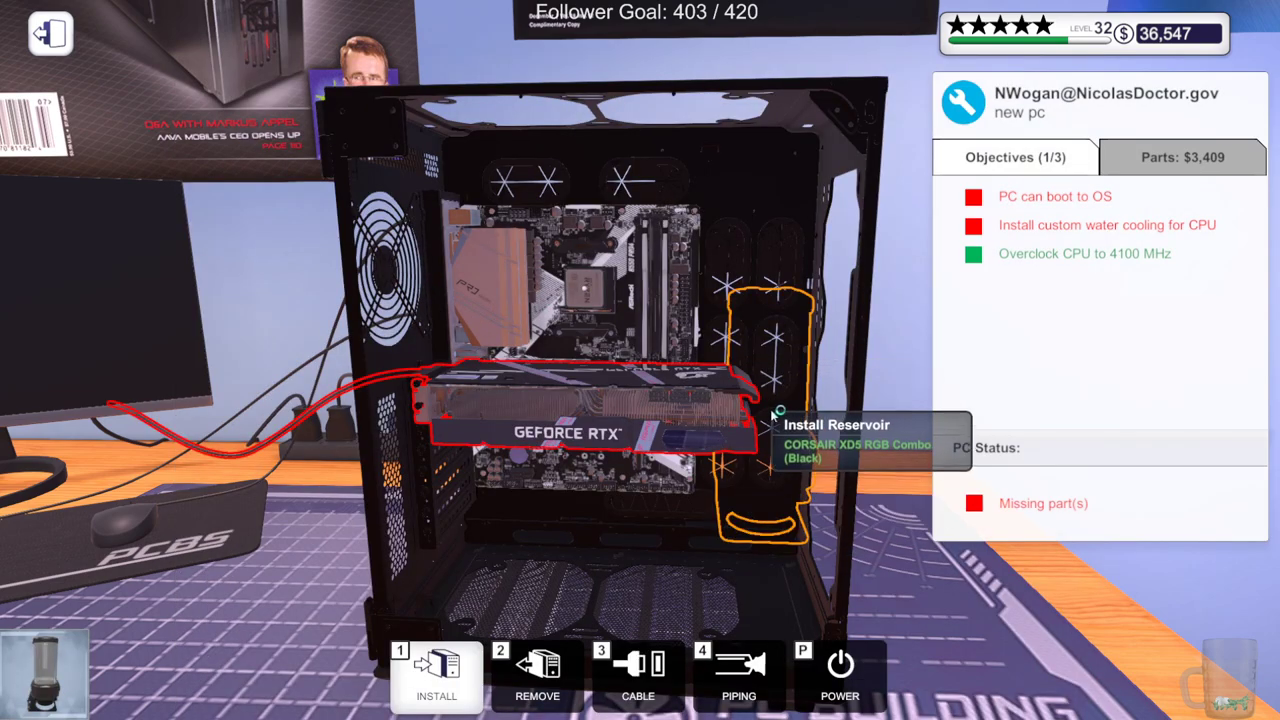
key(w)
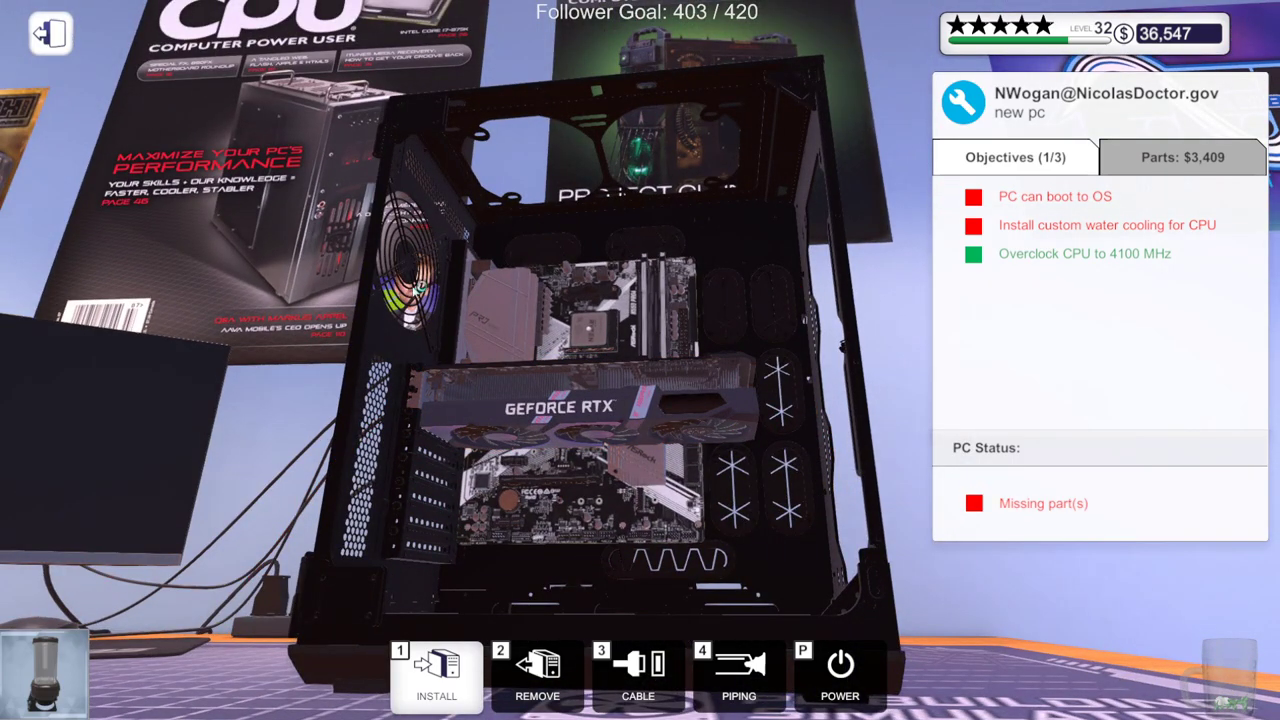
key(s)
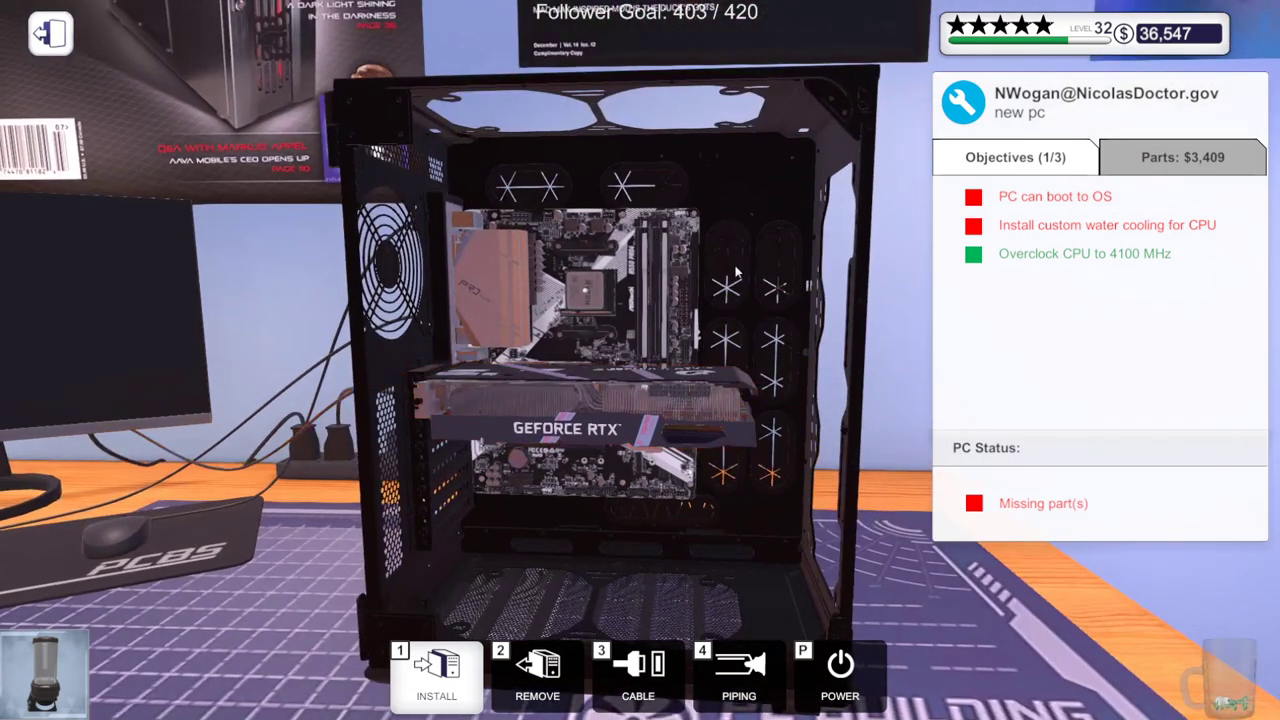
key(a)
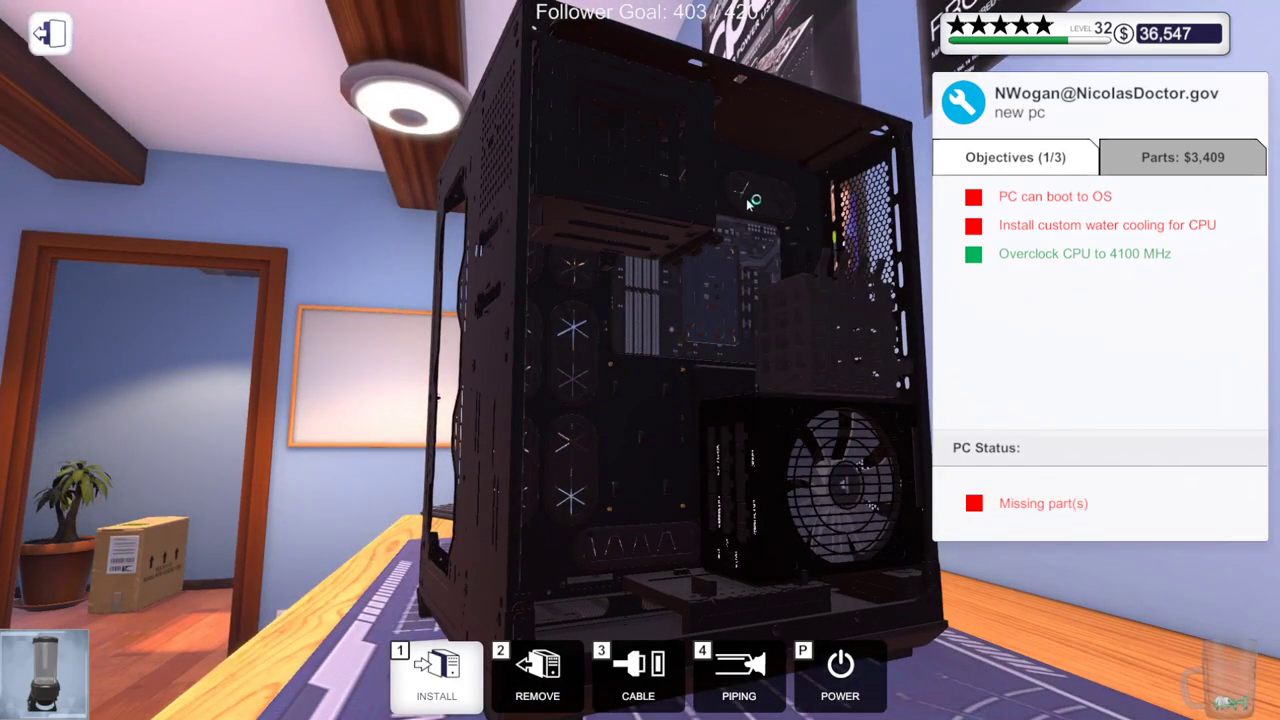
key(d)
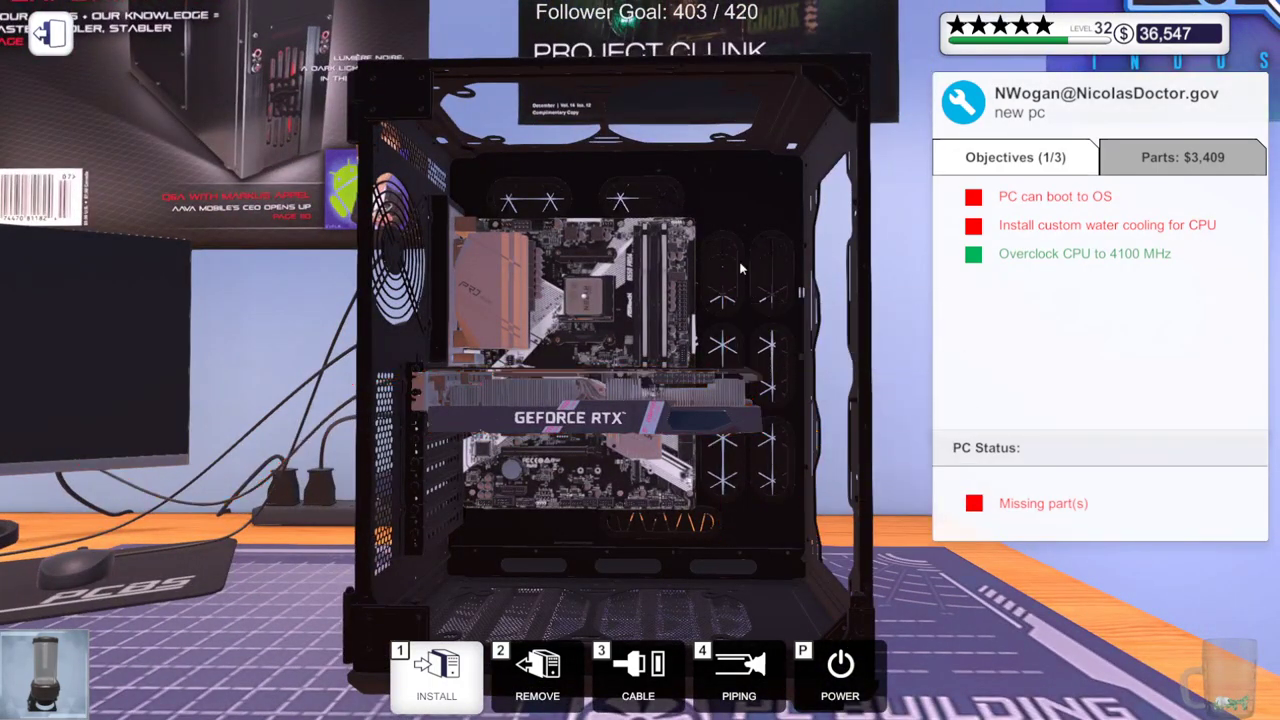
key(w)
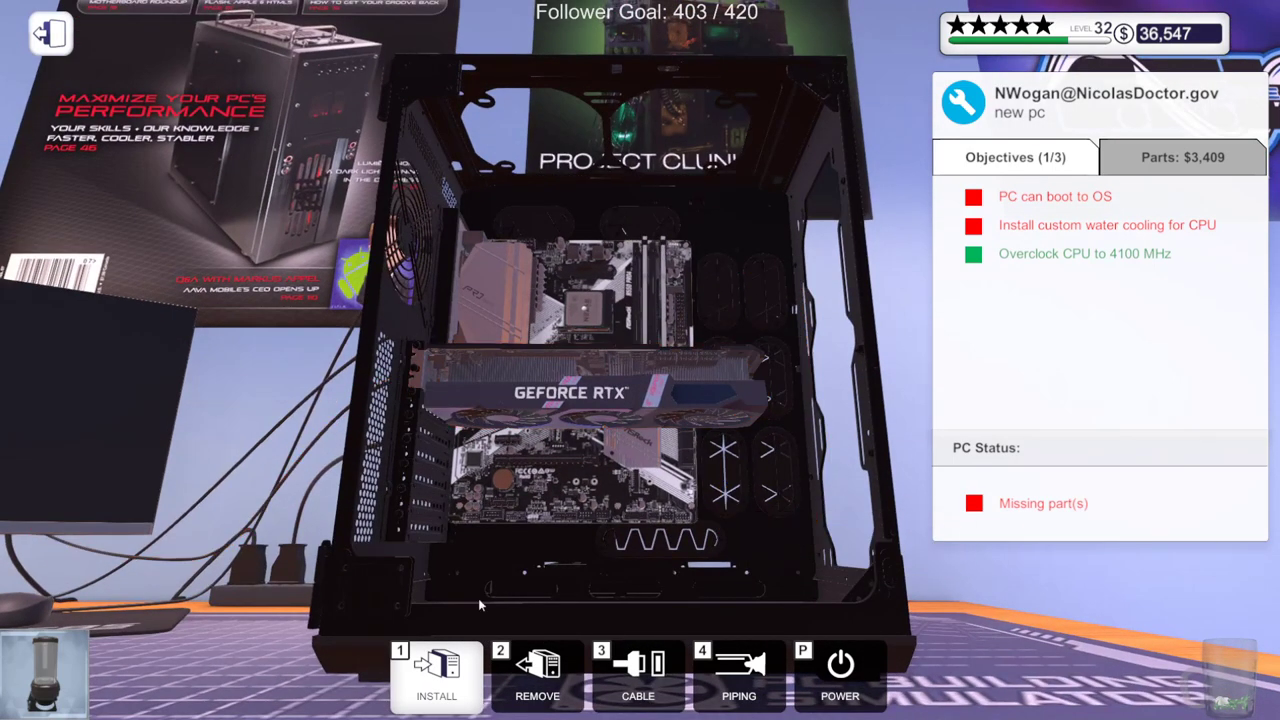
Take the CORSAIR XD3 RGB Combo reservoir and check where it fits
click(440, 675)
scroll(977, 396, down, 3)
scroll(977, 400, down, 3)
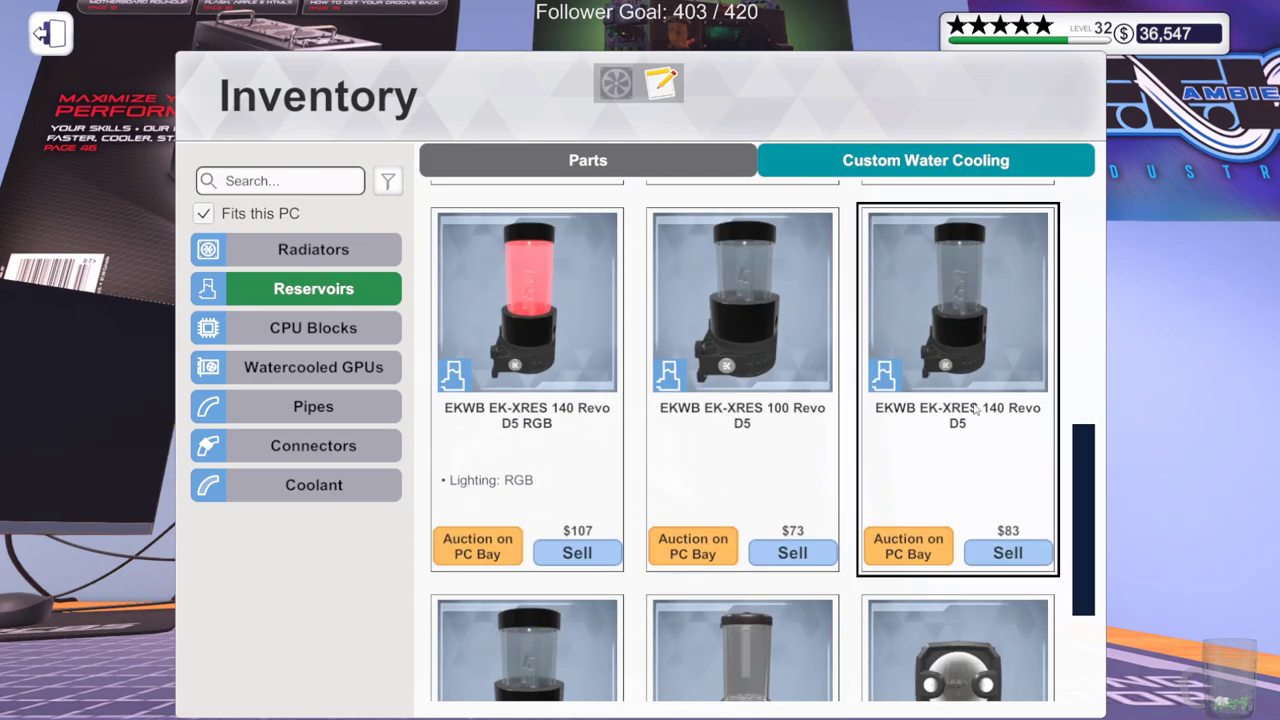
scroll(977, 410, down, 3)
click(983, 490)
key(a)
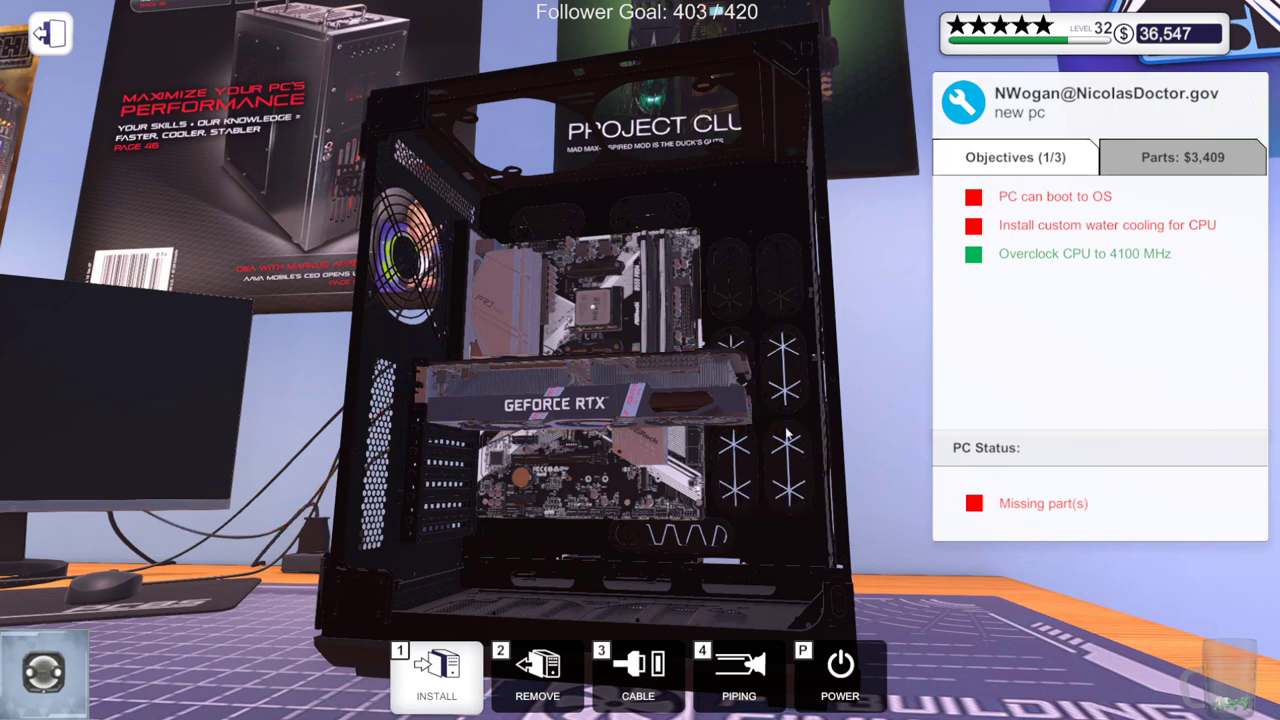
key(w)
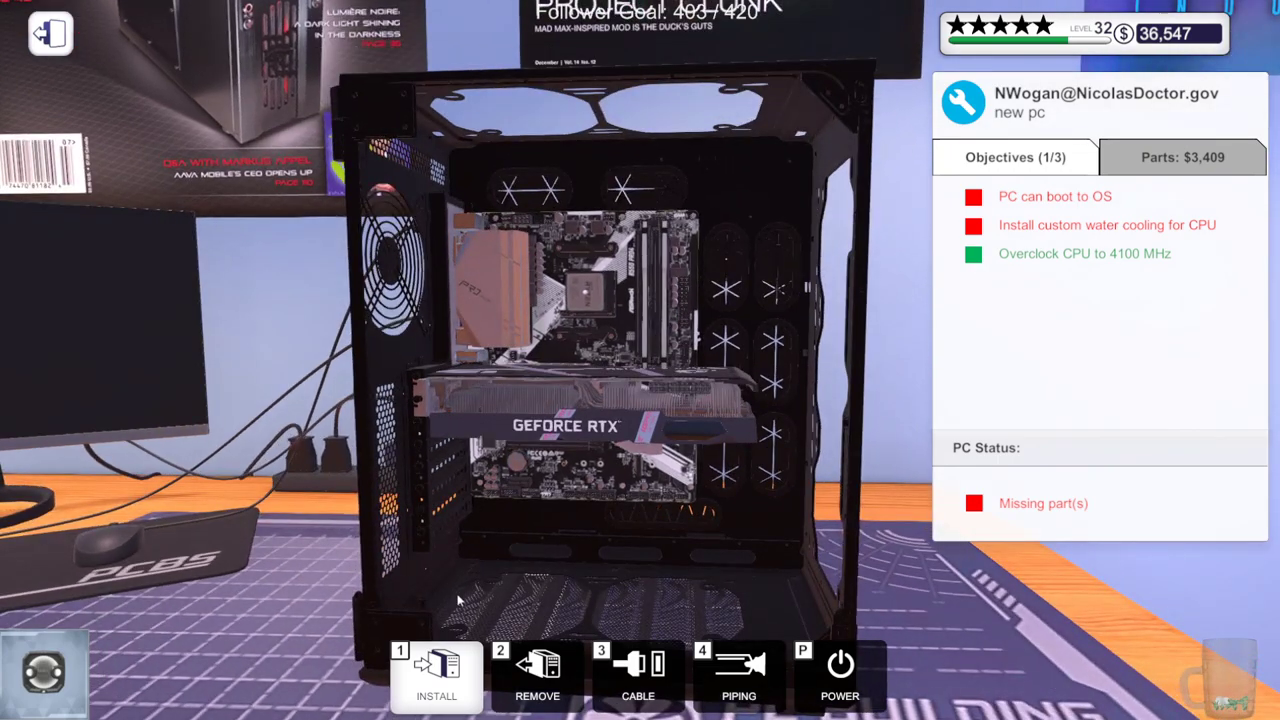
key(a)
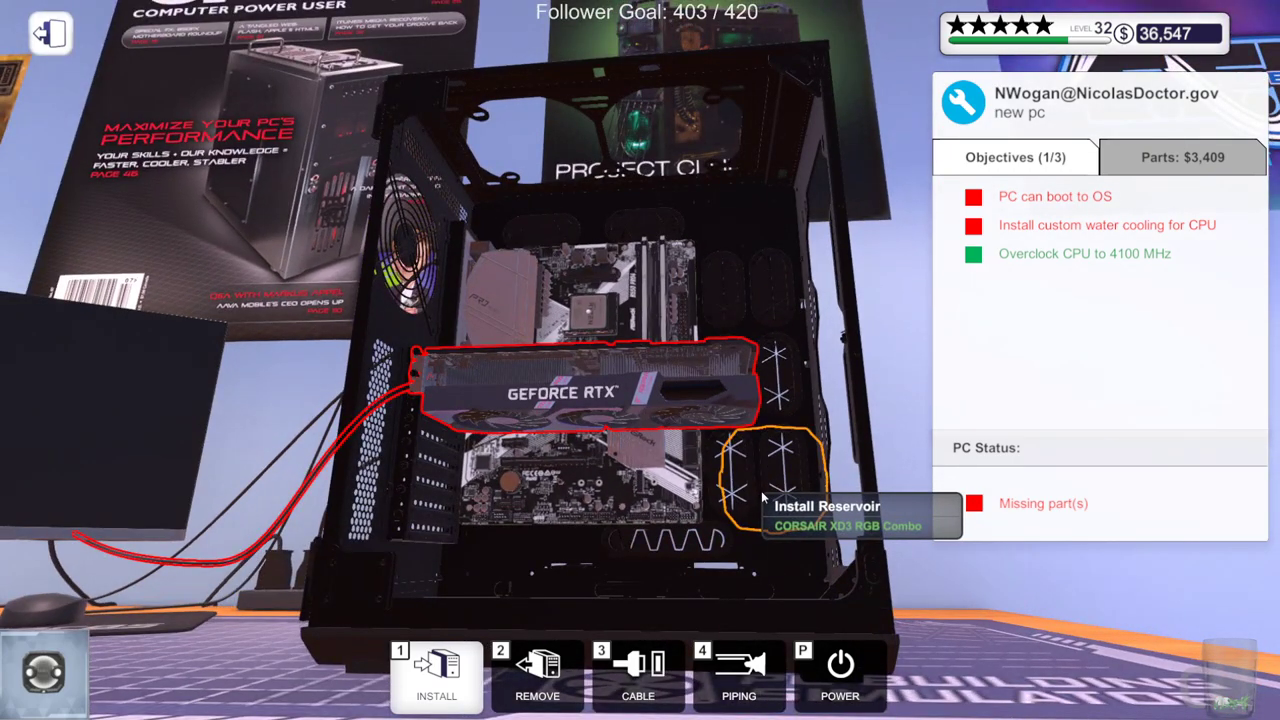
key(d)
Unplug the GPU power cable and pull the GeForce RTX card out
click(537, 668)
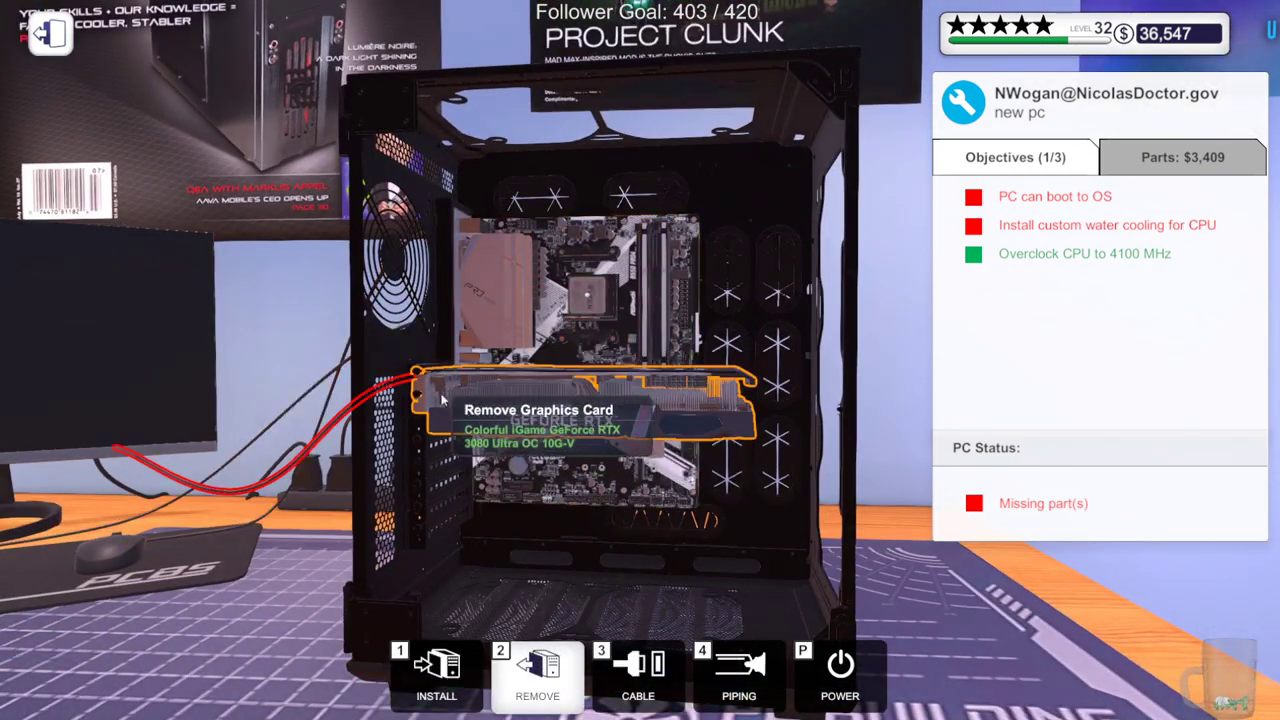
key(a)
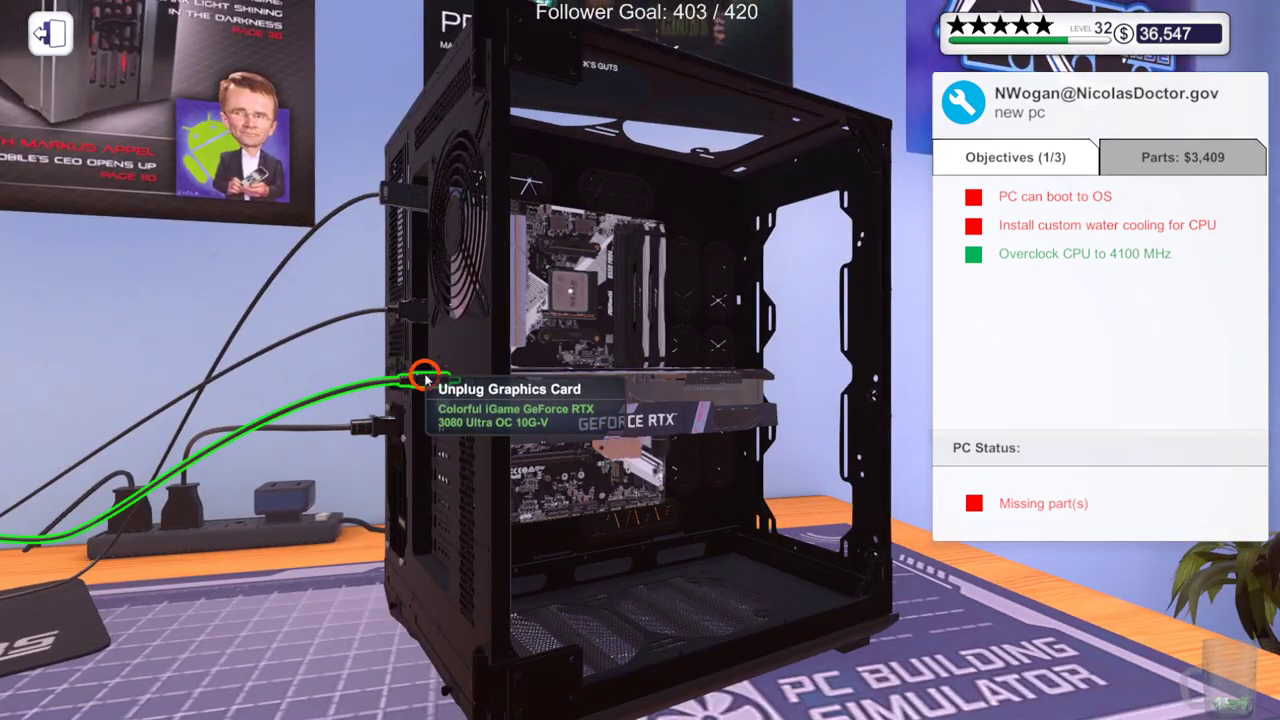
click(425, 378)
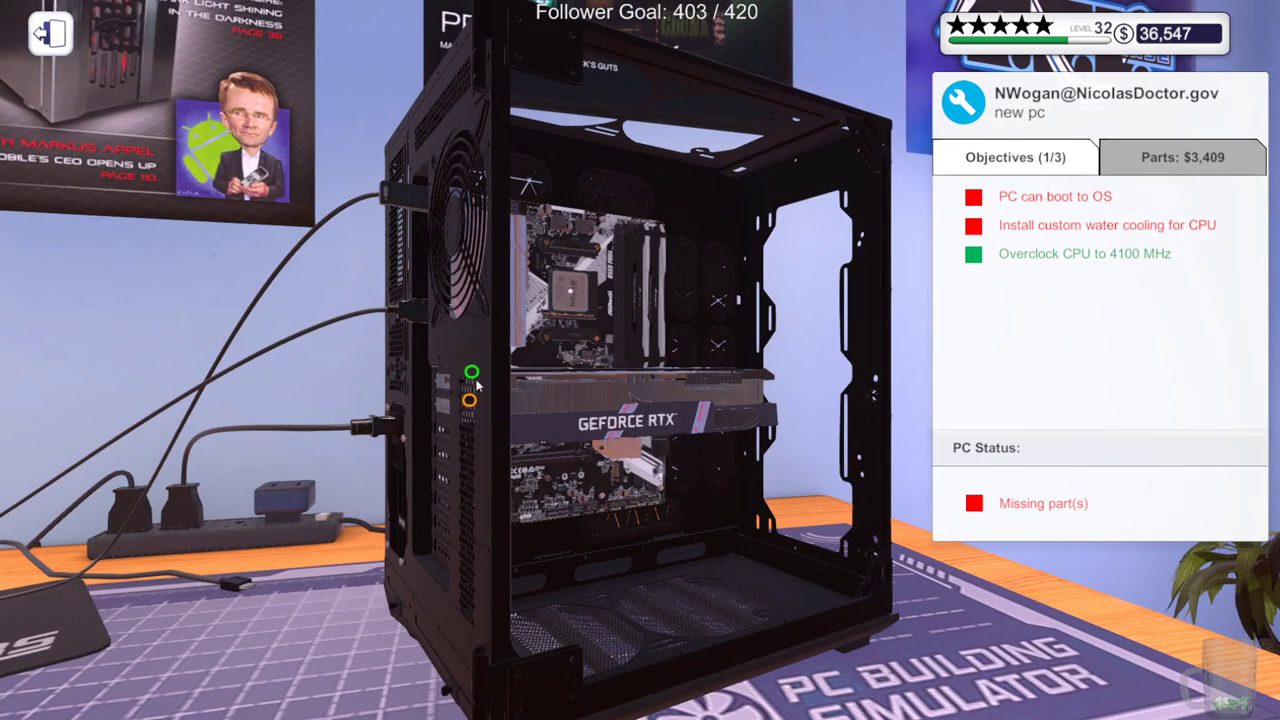
click(470, 402)
Mount the CORSAIR XD3 RGB Combo reservoir at the lower right of the case
key(d)
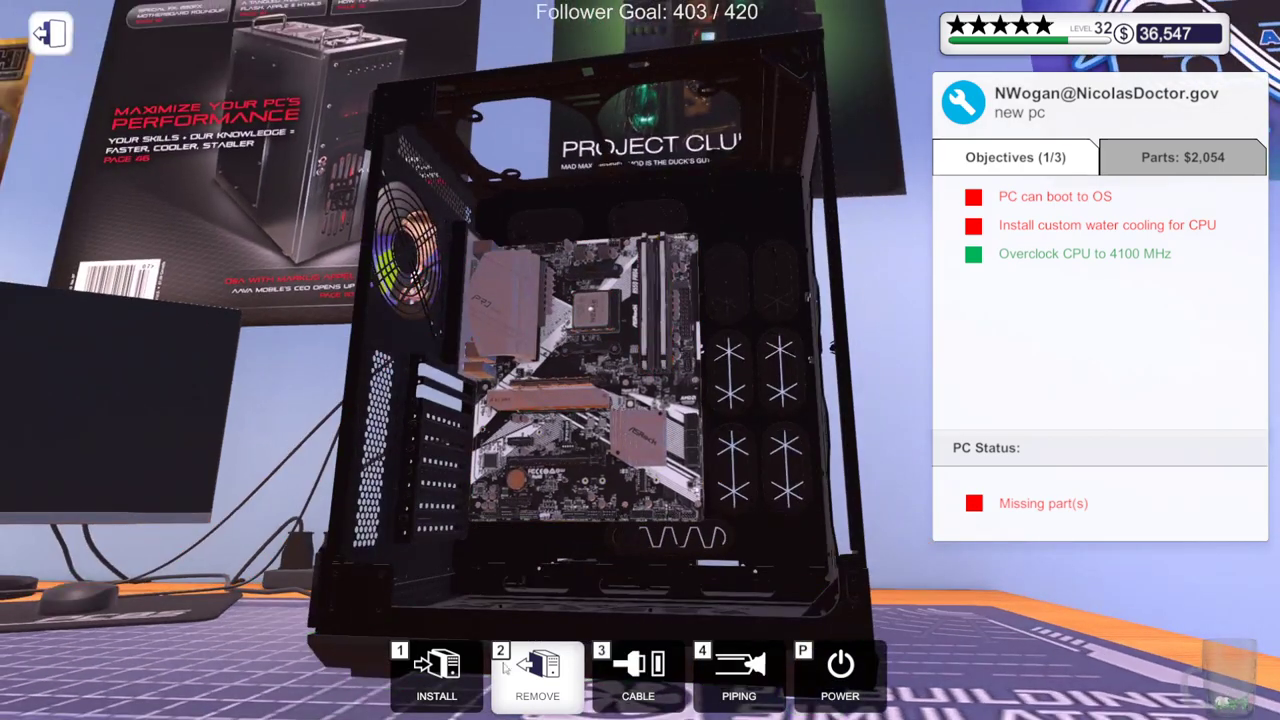
click(452, 675)
scroll(1083, 268, down, 5)
scroll(1000, 400, down, 5)
click(955, 430)
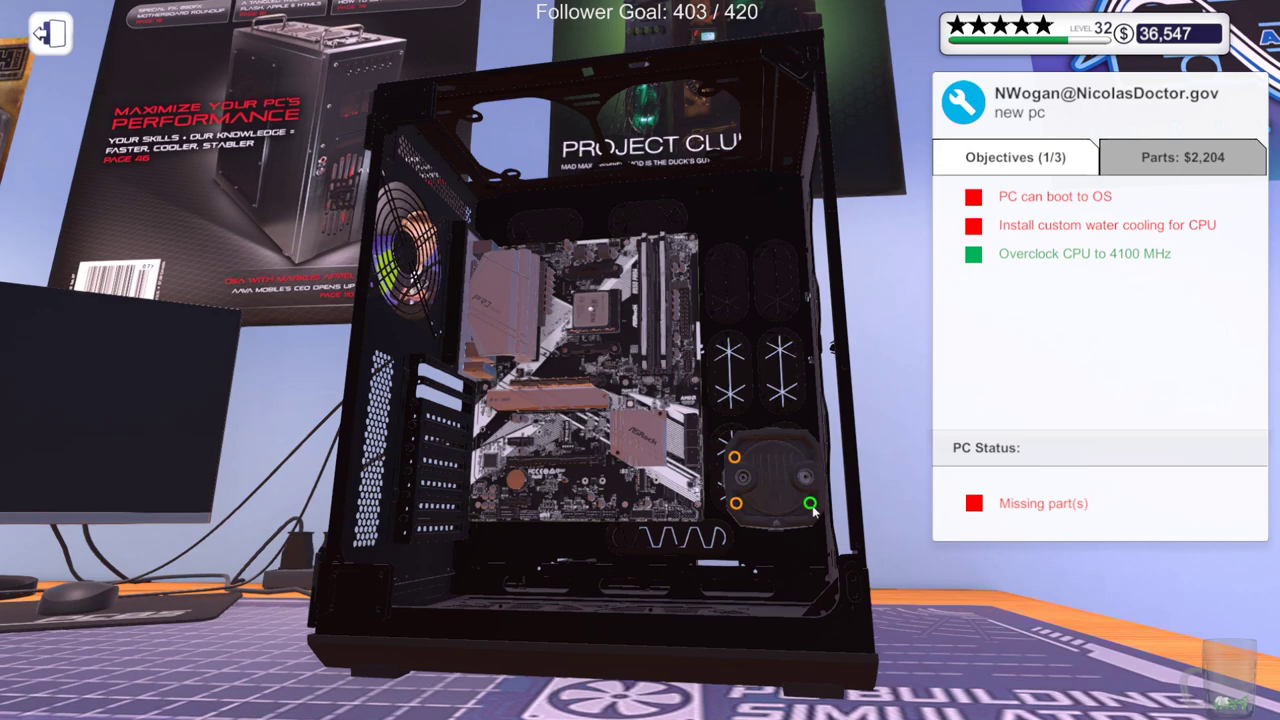
Take the Colorful iGame GeForce RTX 3080 Ultra OC 10G-V from Graphics Cards
click(735, 458)
scroll(1000, 450, down, 10)
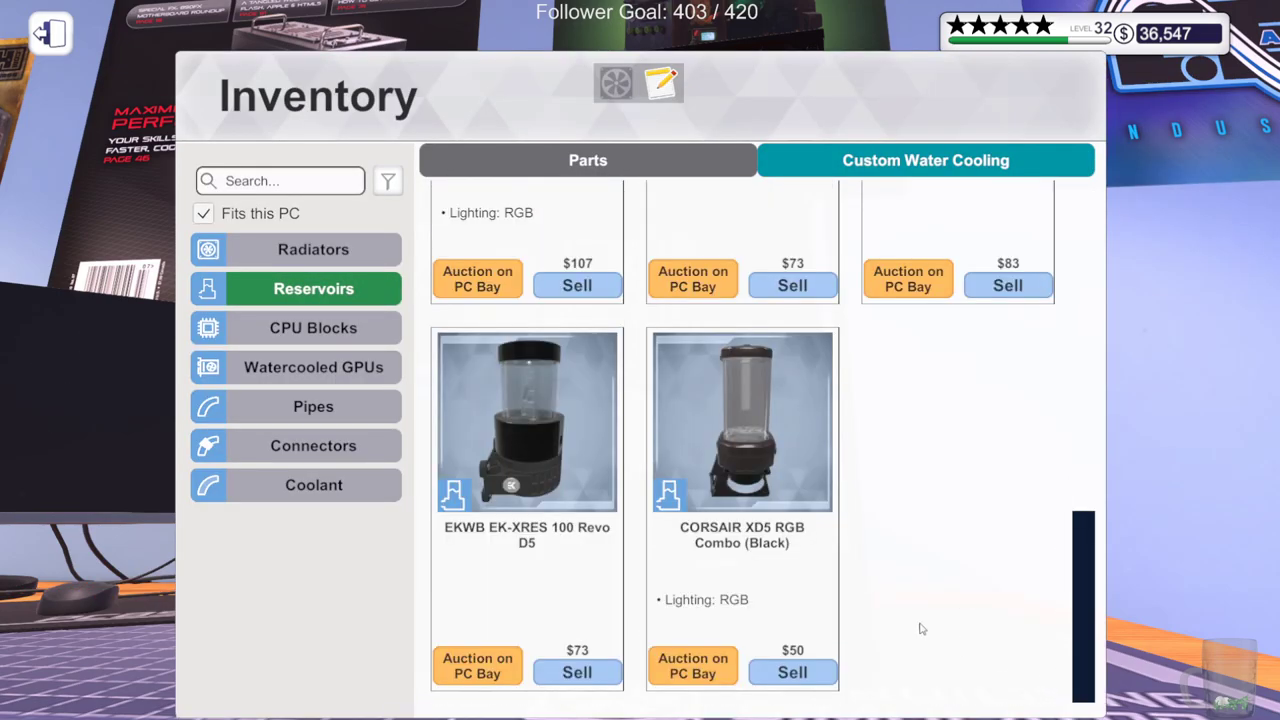
click(501, 157)
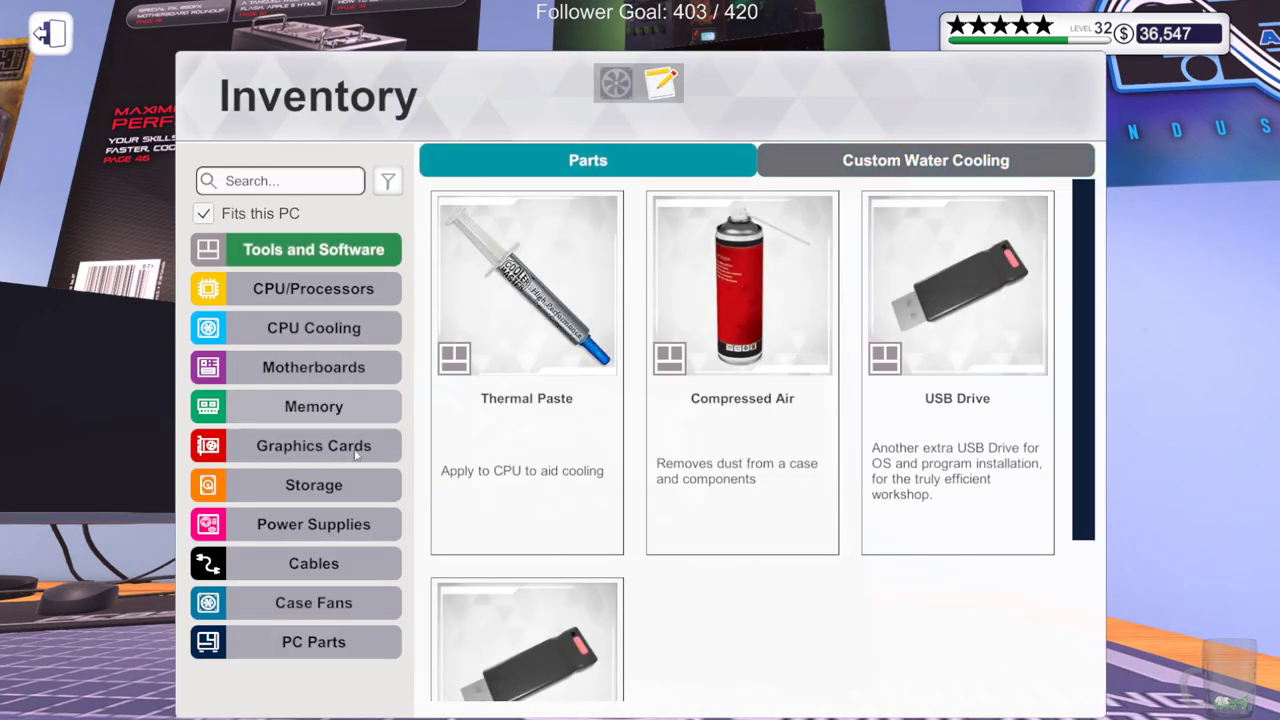
click(329, 523)
click(328, 452)
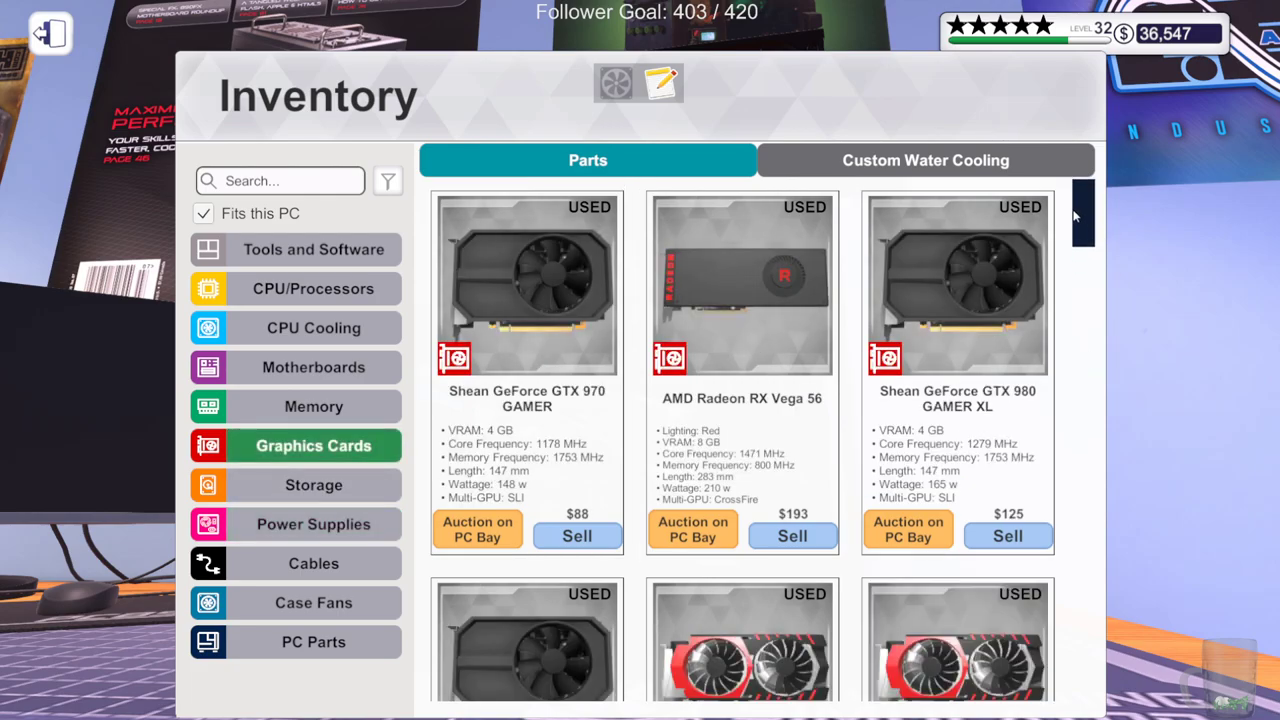
drag(1073, 212, 1080, 680)
click(769, 454)
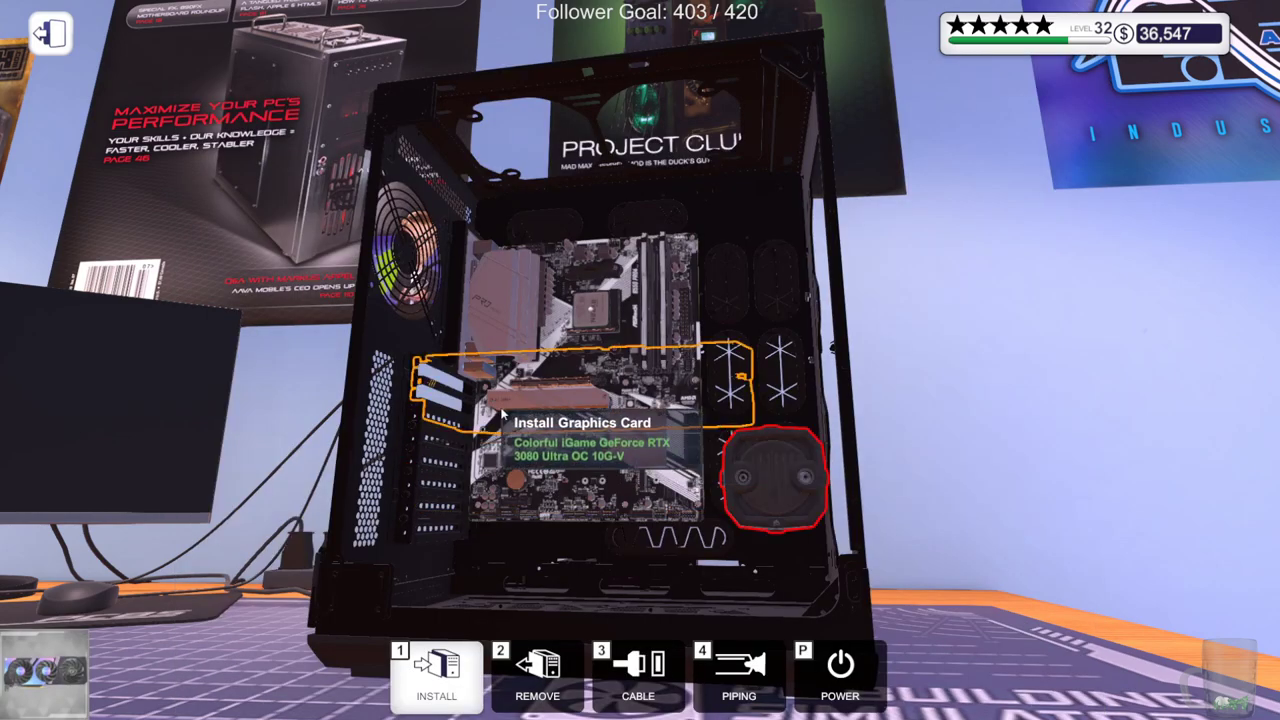
key(Tab)
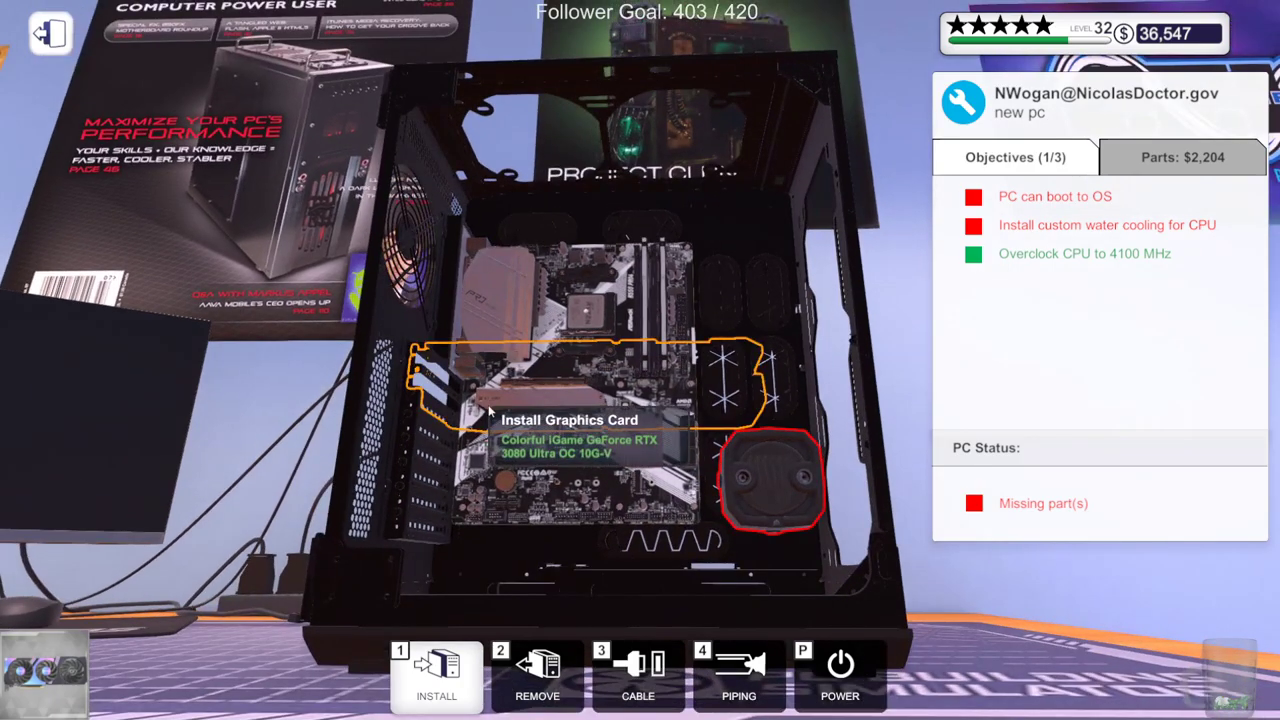
mouse_move(487, 414)
mouse_down()
mouse_move(700, 420)
mouse_move(510, 397)
mouse_up()
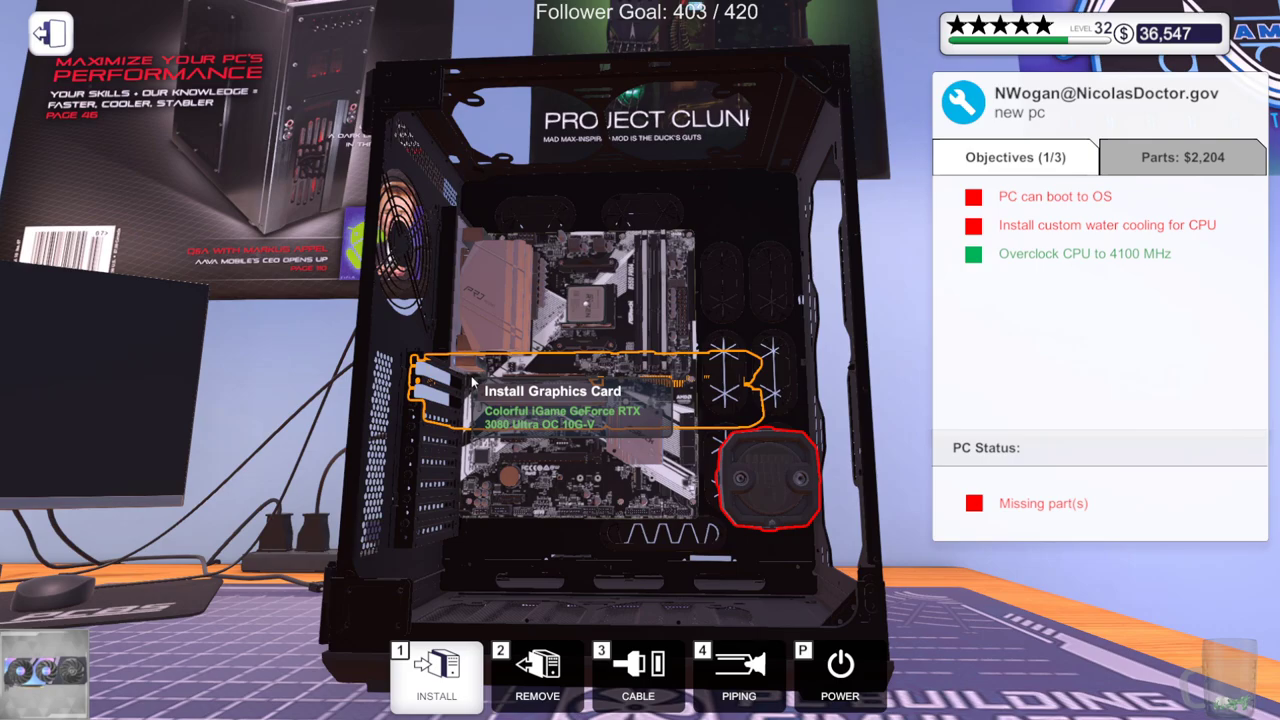
Select the ZOTAC RTX 3080 and toggle the New condition filter on and off
click(472, 381)
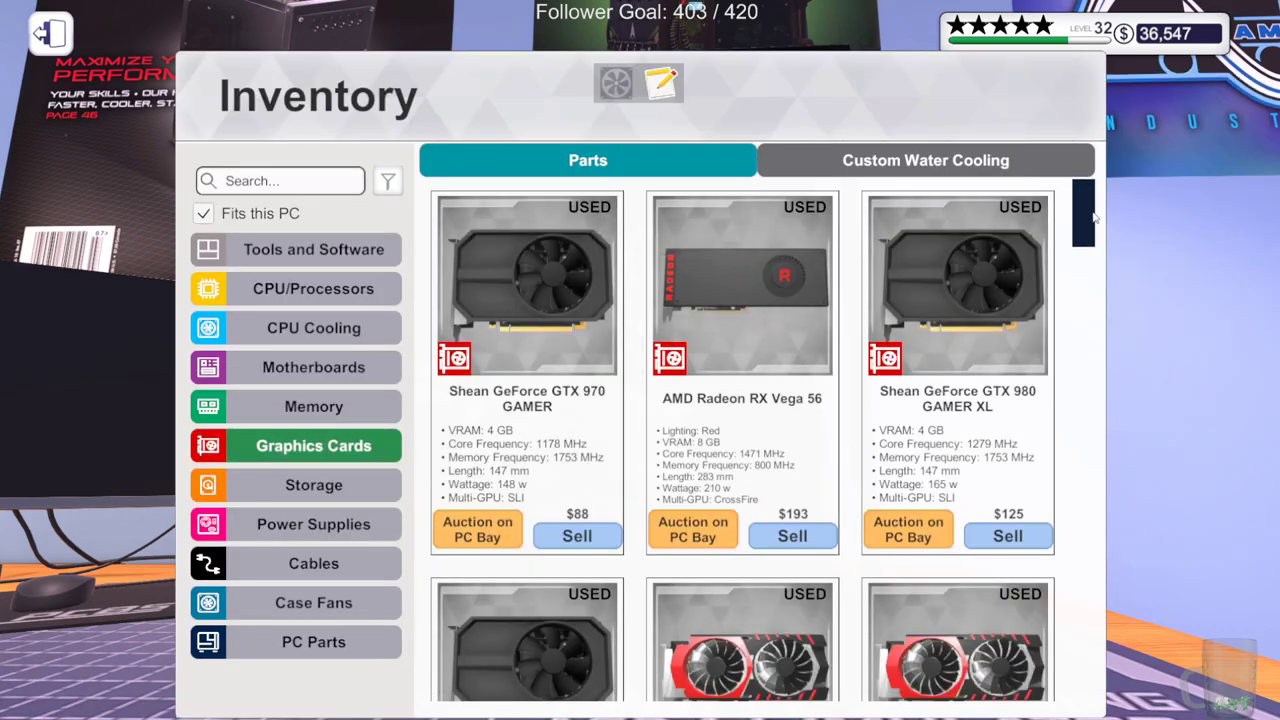
scroll(968, 395, down, 5)
scroll(968, 395, down, 2)
scroll(968, 395, up, 2)
click(985, 365)
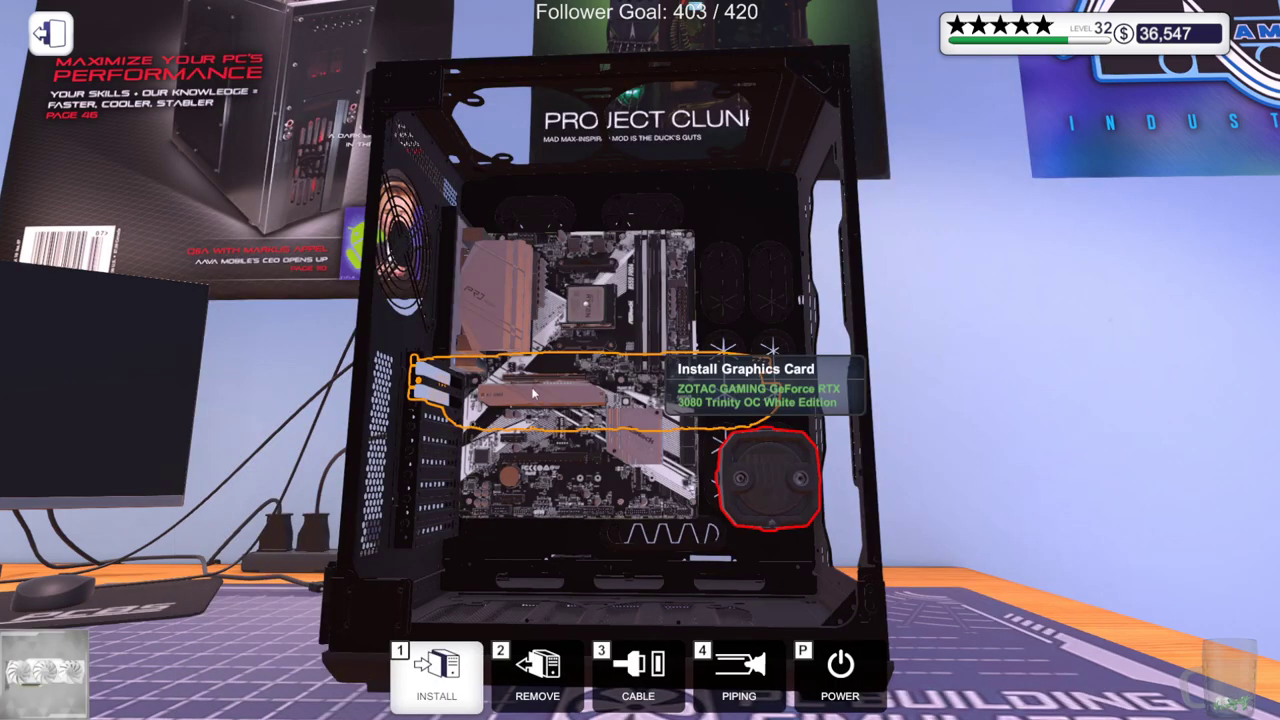
click(436, 668)
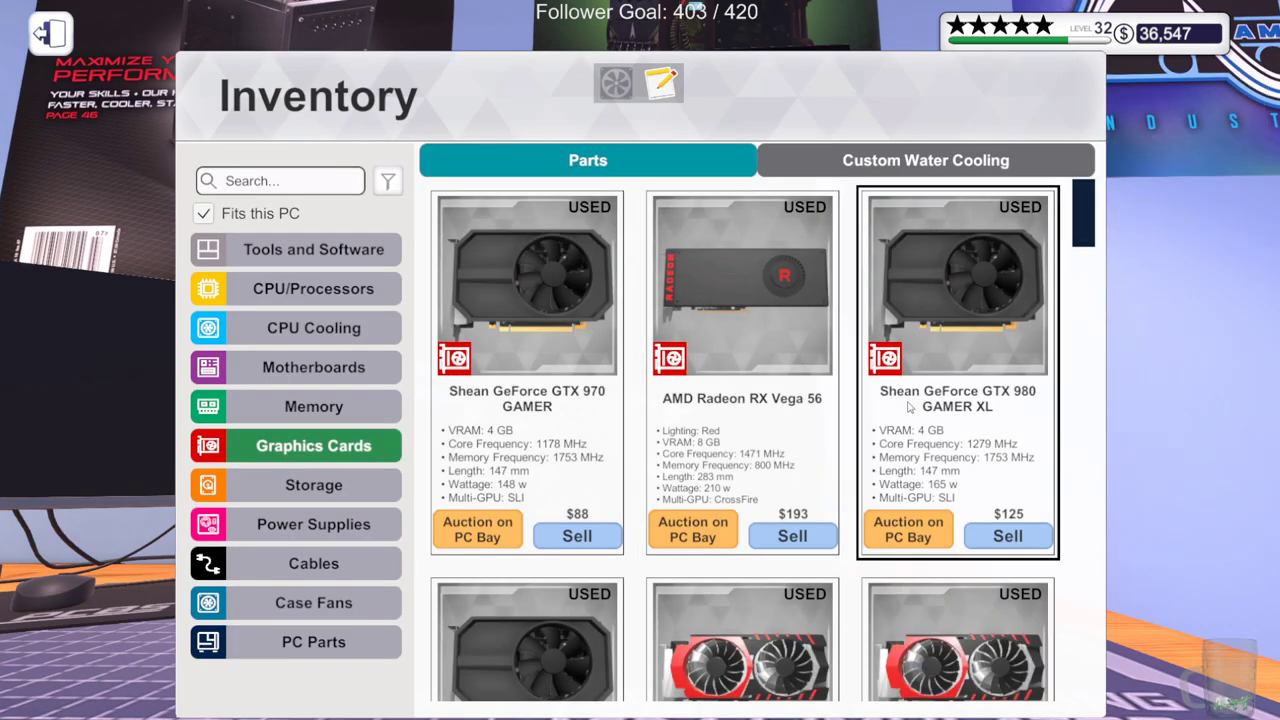
scroll(1071, 367, down, 3)
scroll(1071, 367, down, 5)
scroll(914, 543, down, 2)
scroll(914, 543, up, 2)
scroll(915, 545, up, 1)
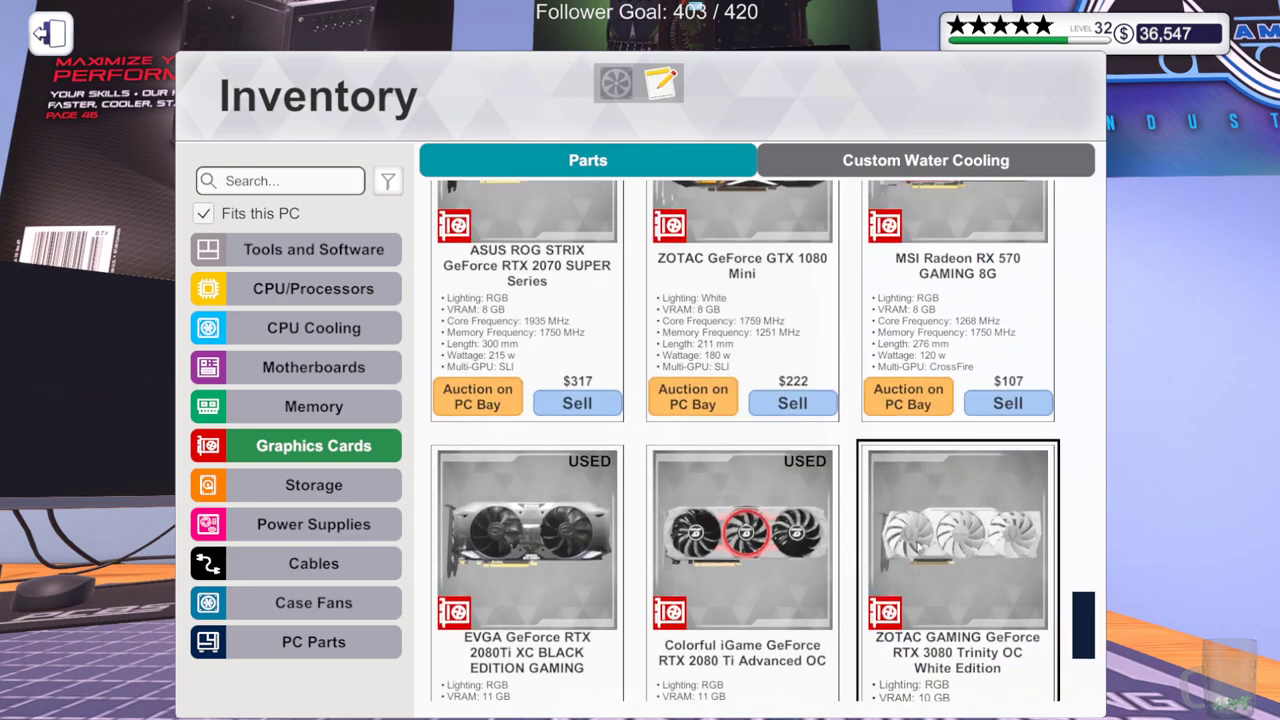
click(387, 181)
click(252, 233)
click(266, 268)
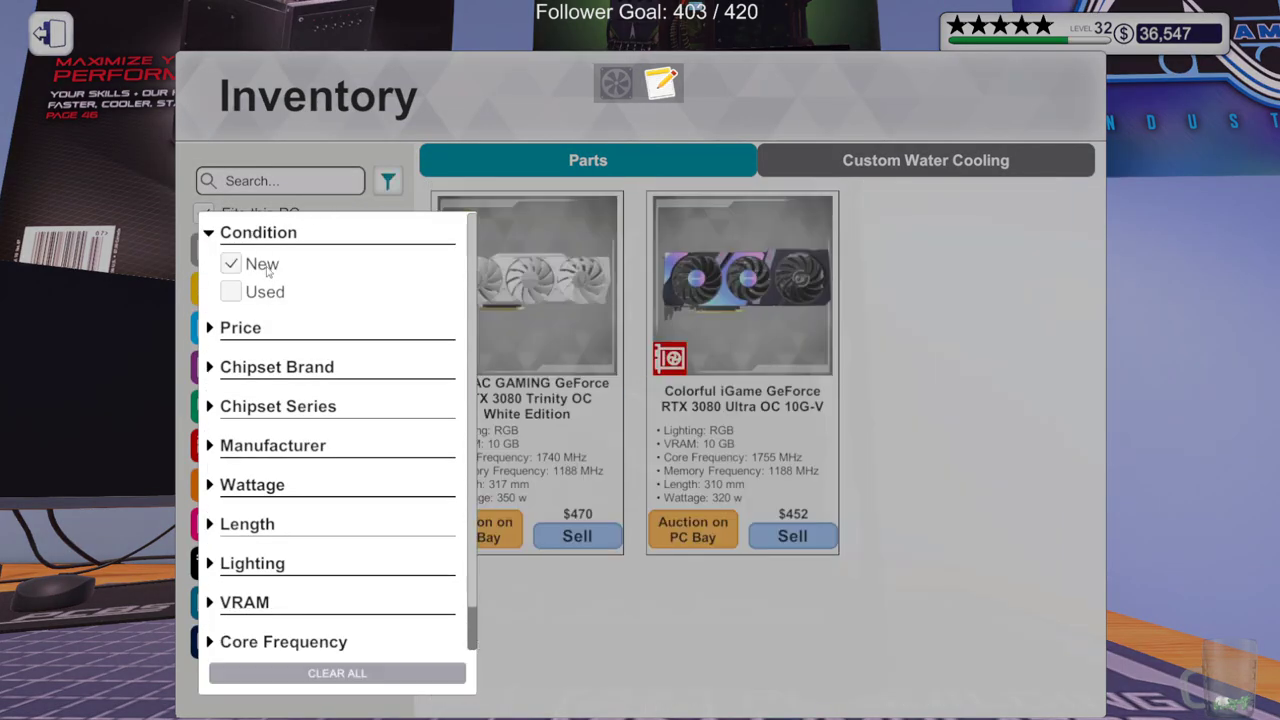
click(266, 268)
click(470, 105)
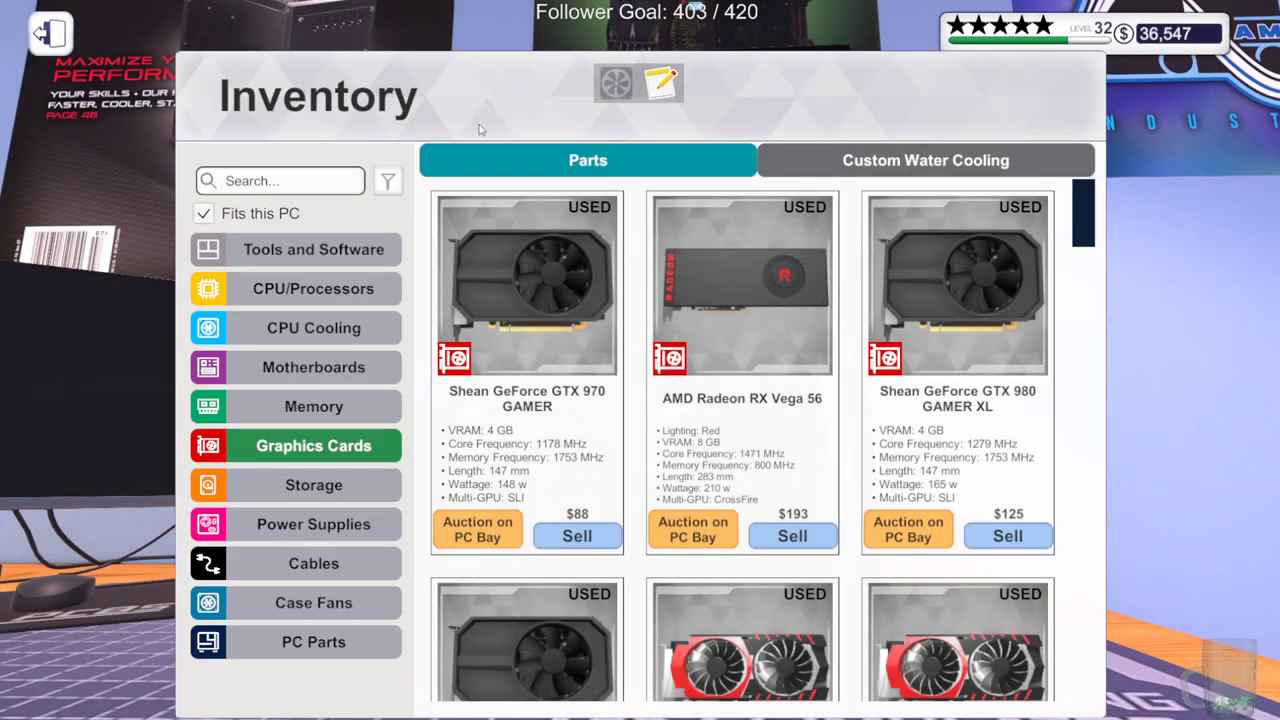
scroll(934, 591, down, 3)
scroll(934, 591, down, 2)
scroll(920, 554, down, 3)
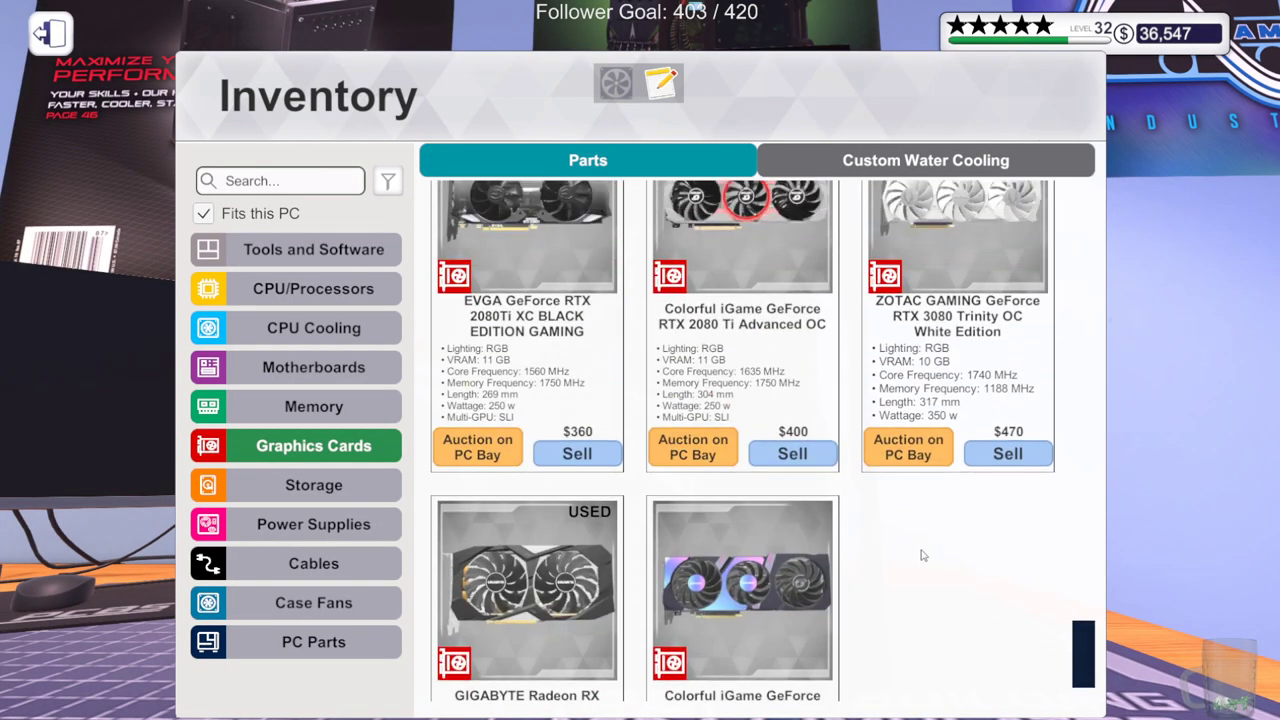
scroll(842, 519, down, 2)
Compare the Colorful RTX 2080 Ti and EVGA RTX 2080Ti against the job objectives
click(736, 306)
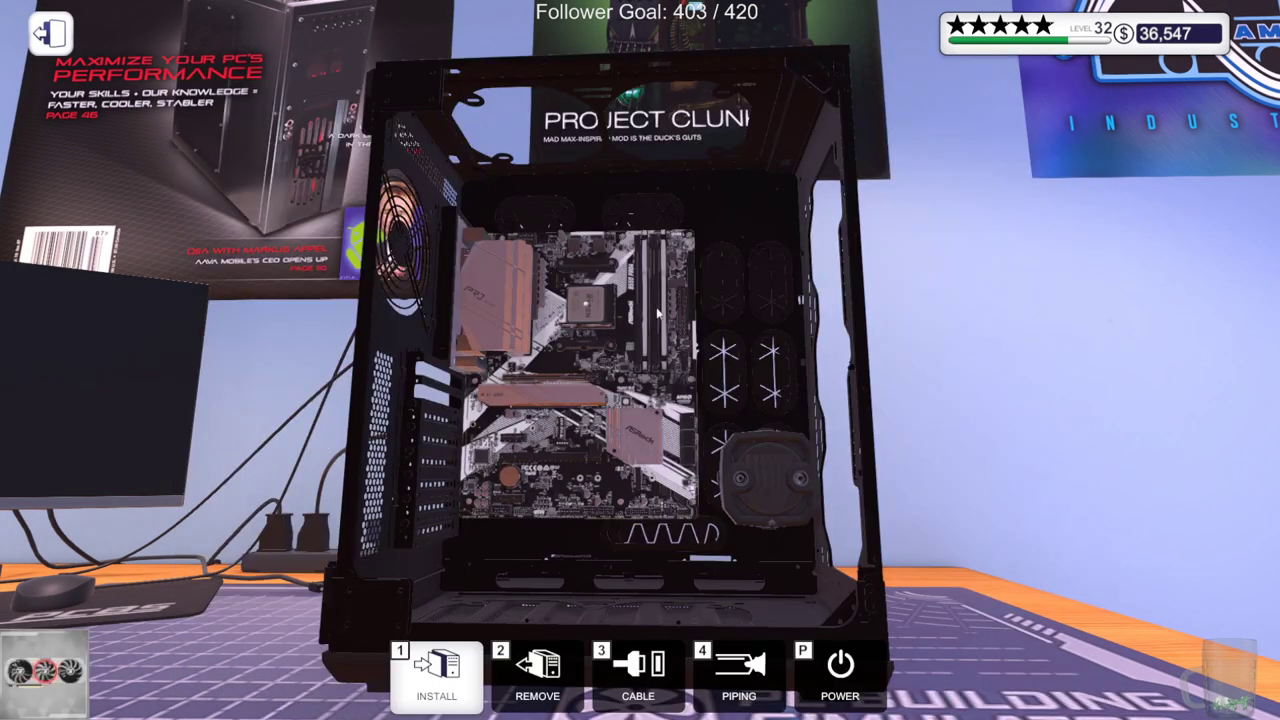
click(437, 668)
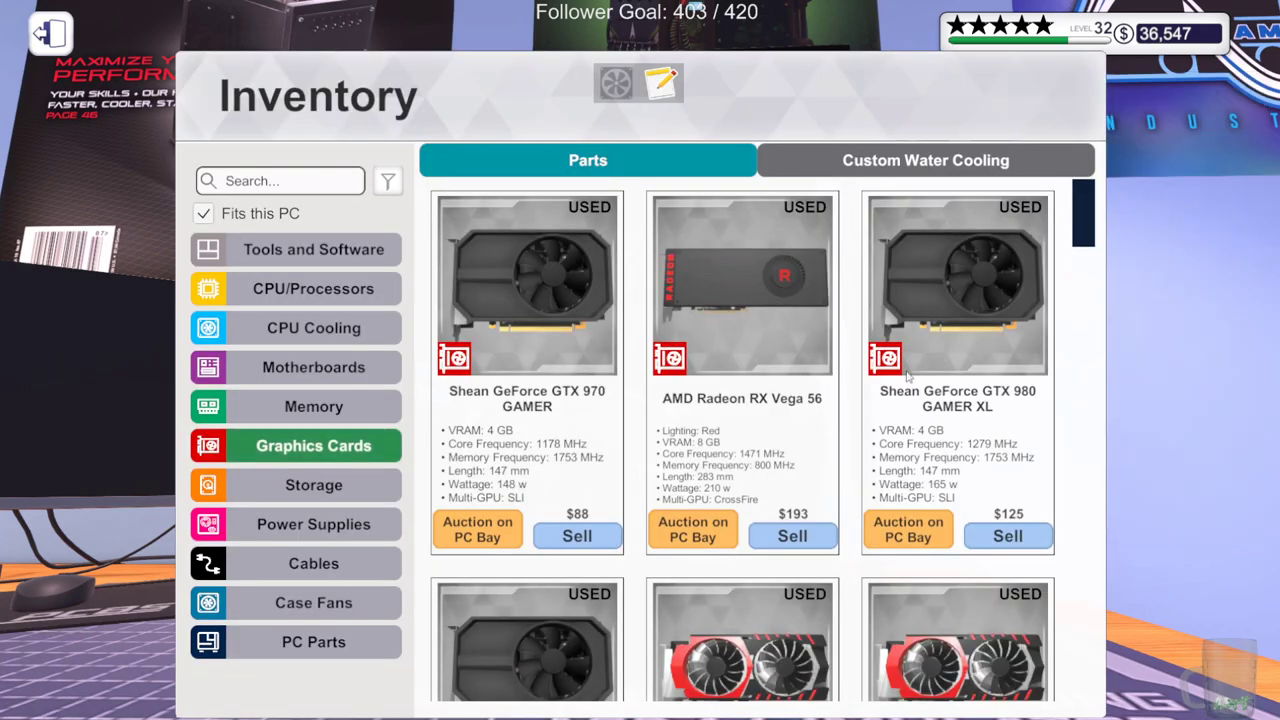
scroll(969, 516, down, 5)
scroll(969, 516, down, 5)
scroll(969, 516, up, 1)
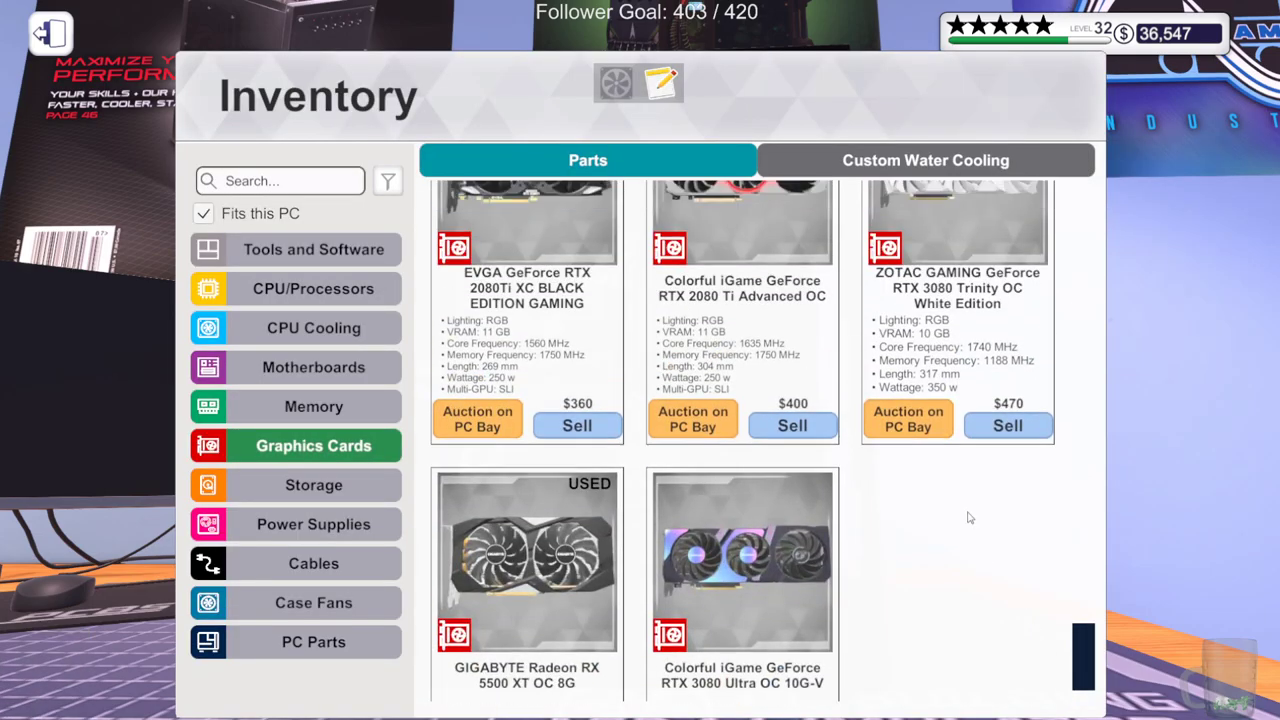
scroll(969, 516, up, 1)
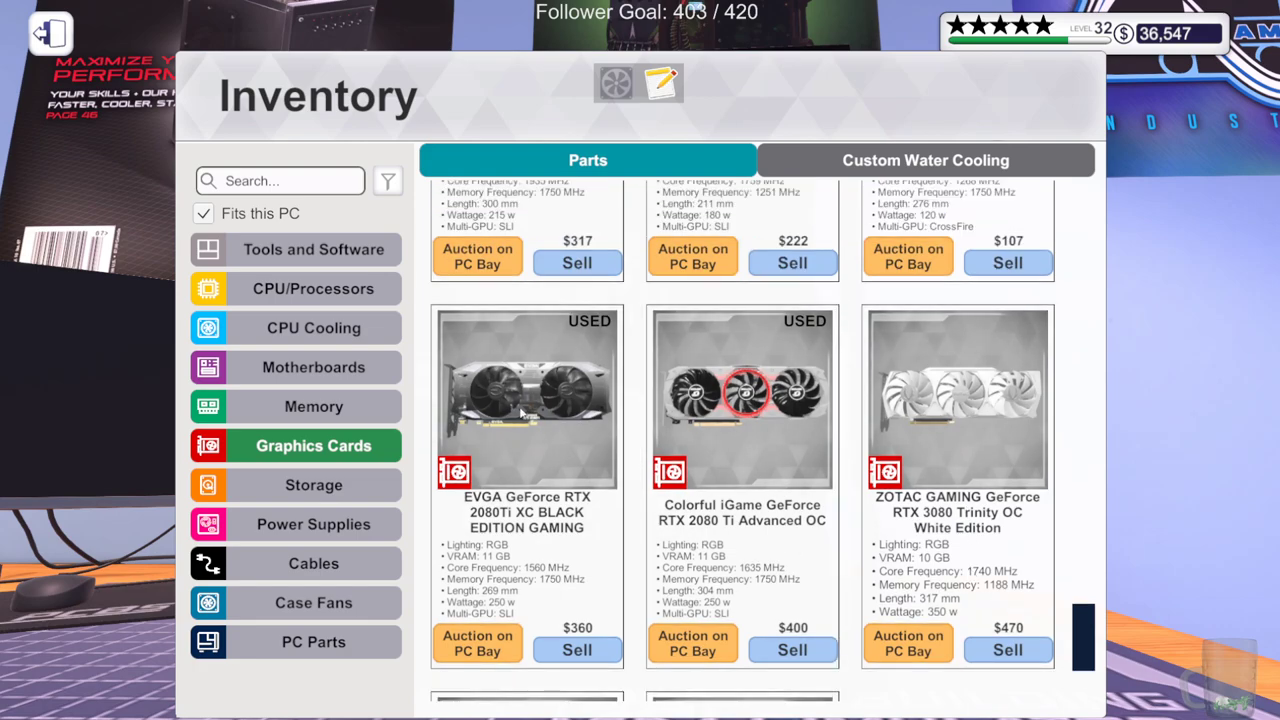
click(522, 412)
click(516, 387)
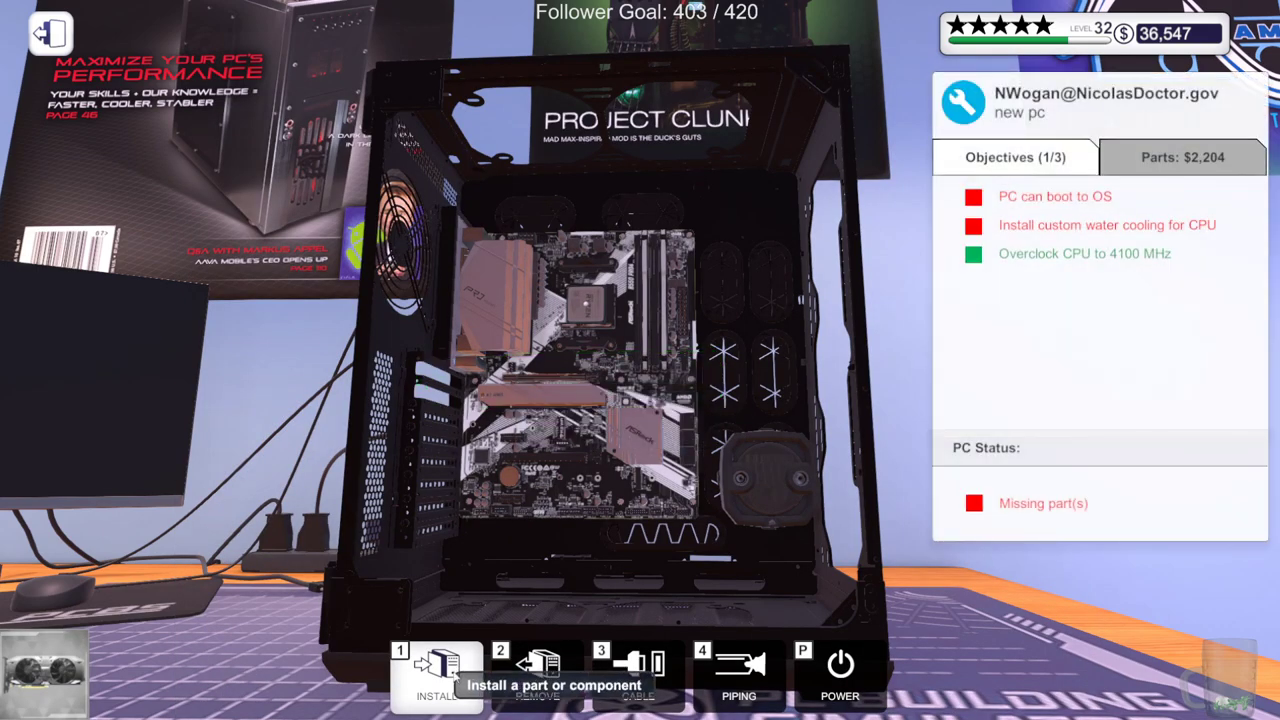
click(437, 668)
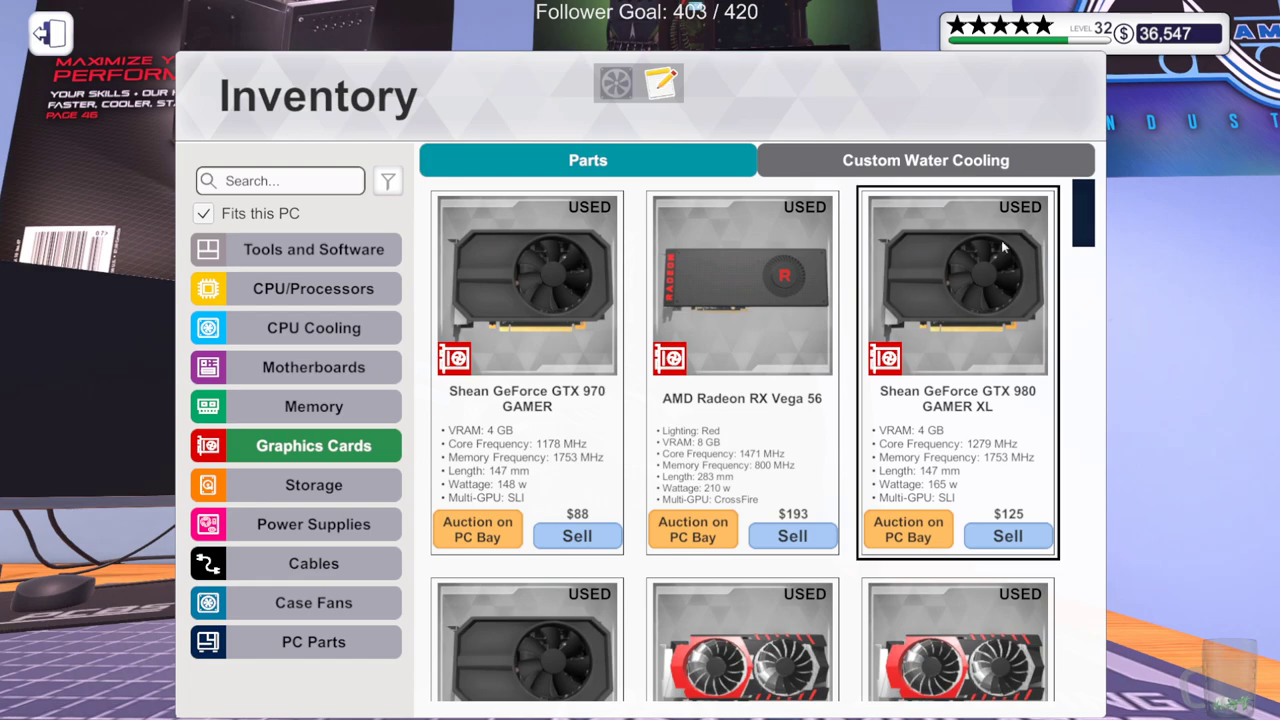
key(Escape)
click(763, 465)
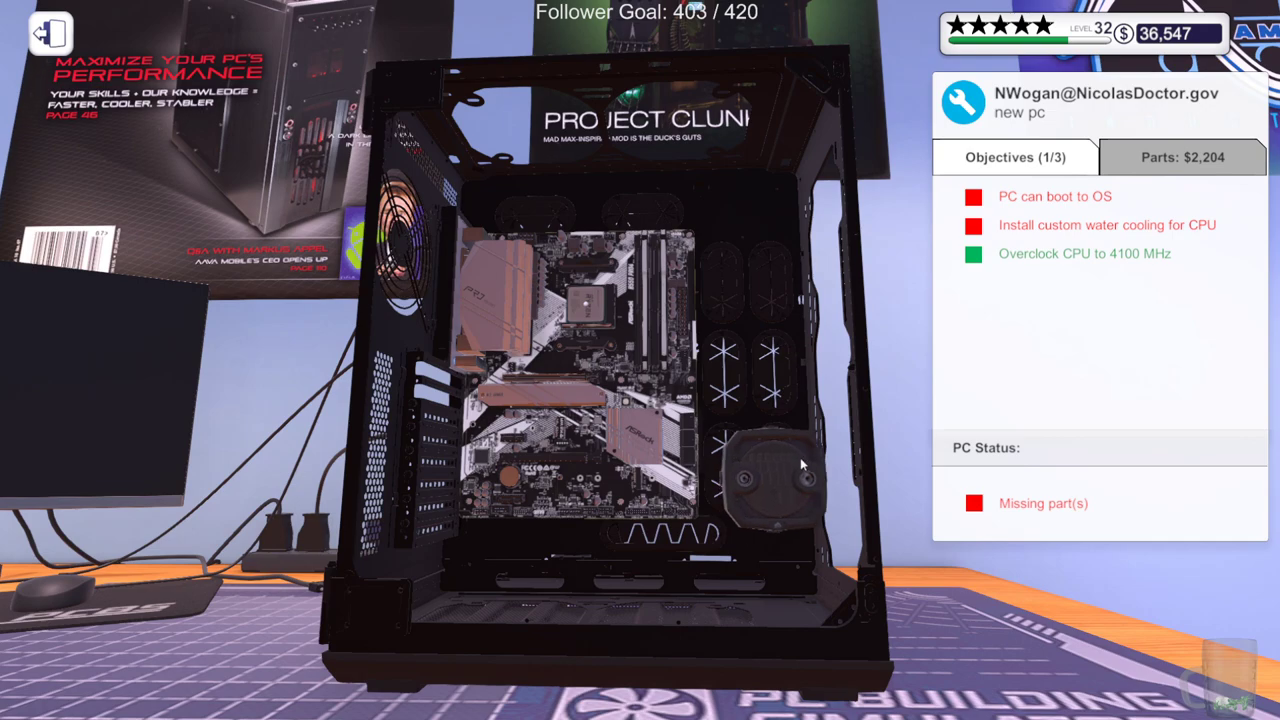
click(432, 668)
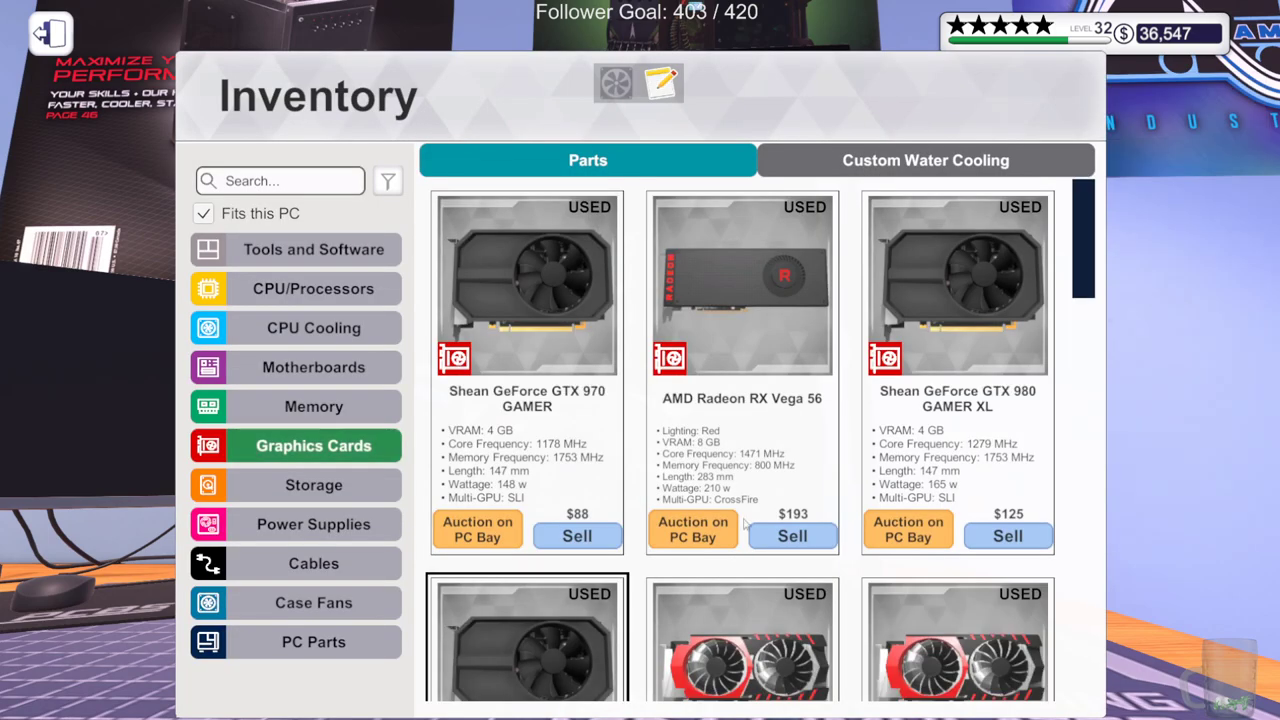
Mount and screw in the Alphacool Eisstation DC-Ultra reservoir
click(797, 165)
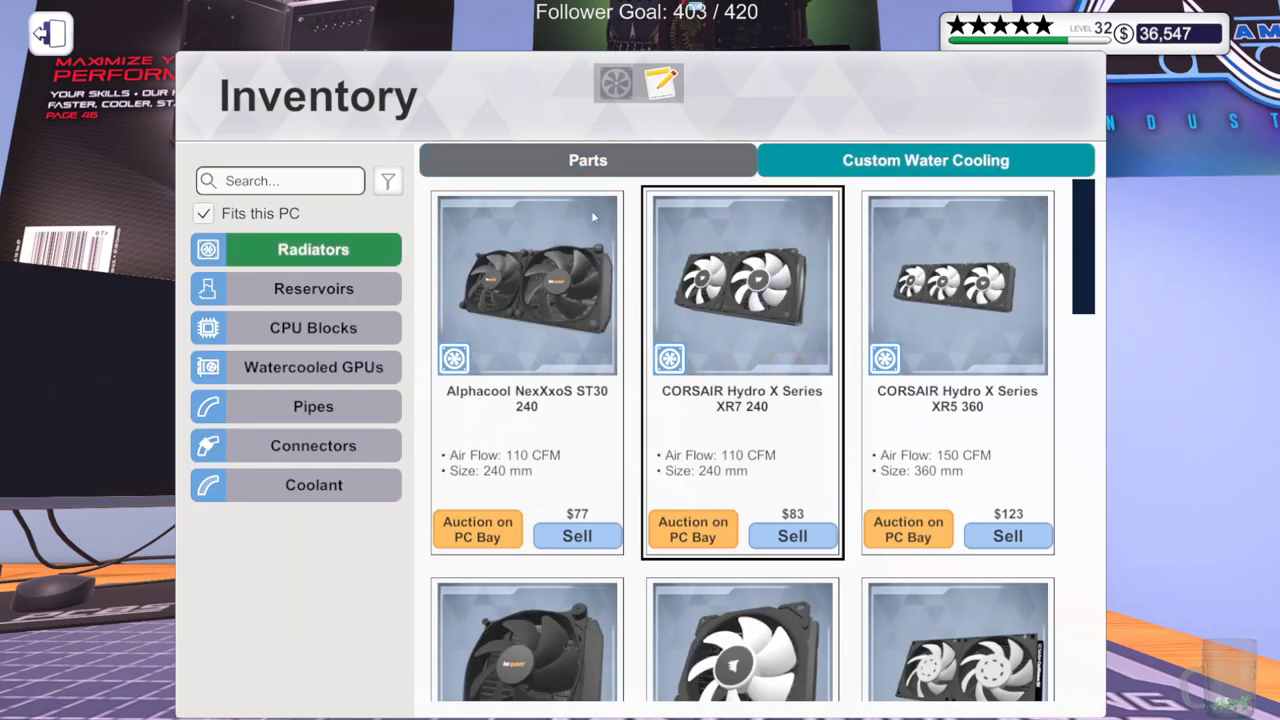
click(313, 288)
mouse_move(1085, 291)
mouse_down()
mouse_move(1098, 641)
mouse_move(1084, 380)
mouse_up()
click(972, 361)
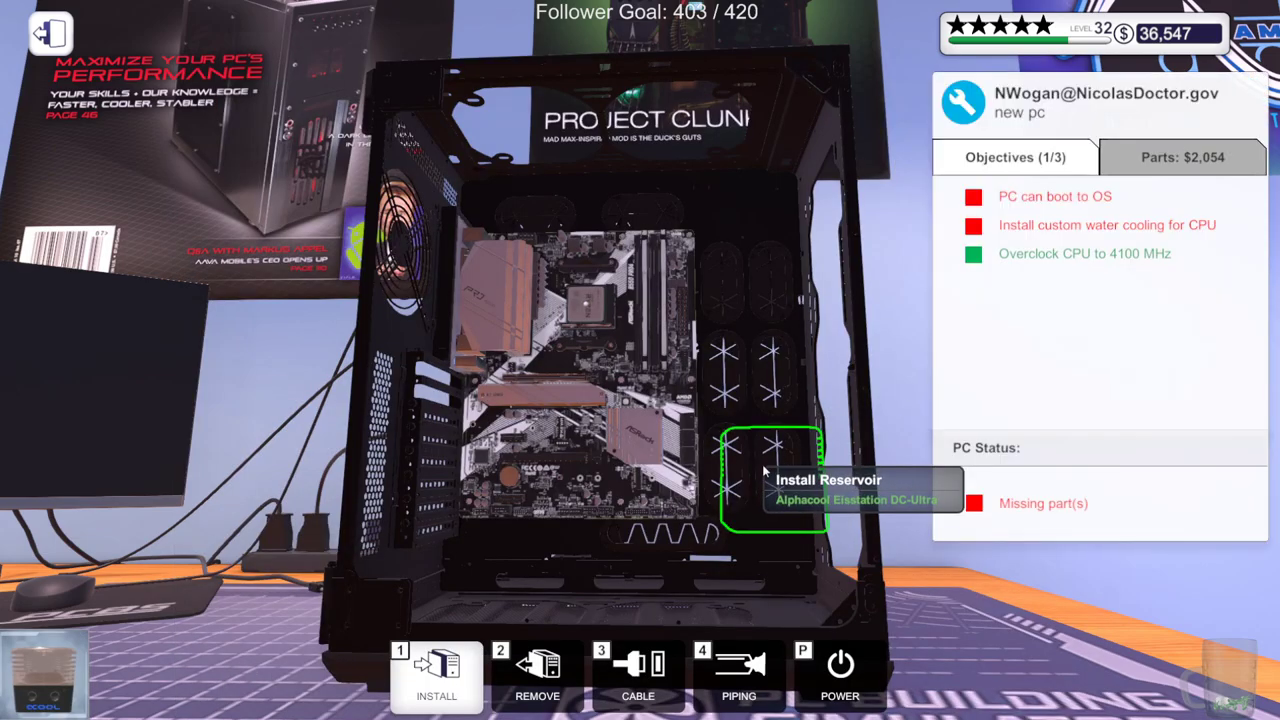
click(806, 494)
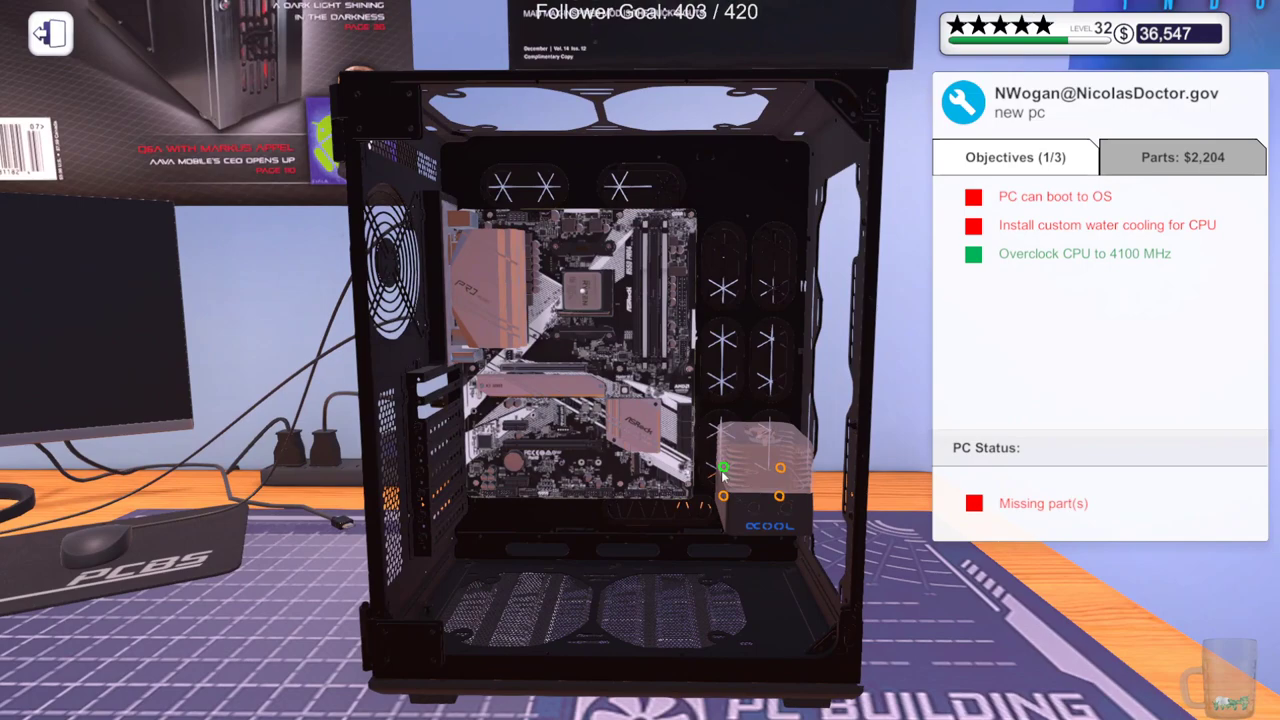
click(722, 470)
Try seating the Colorful RTX 3080 Ultra OC in the PCIe slot
key(2)
click(775, 505)
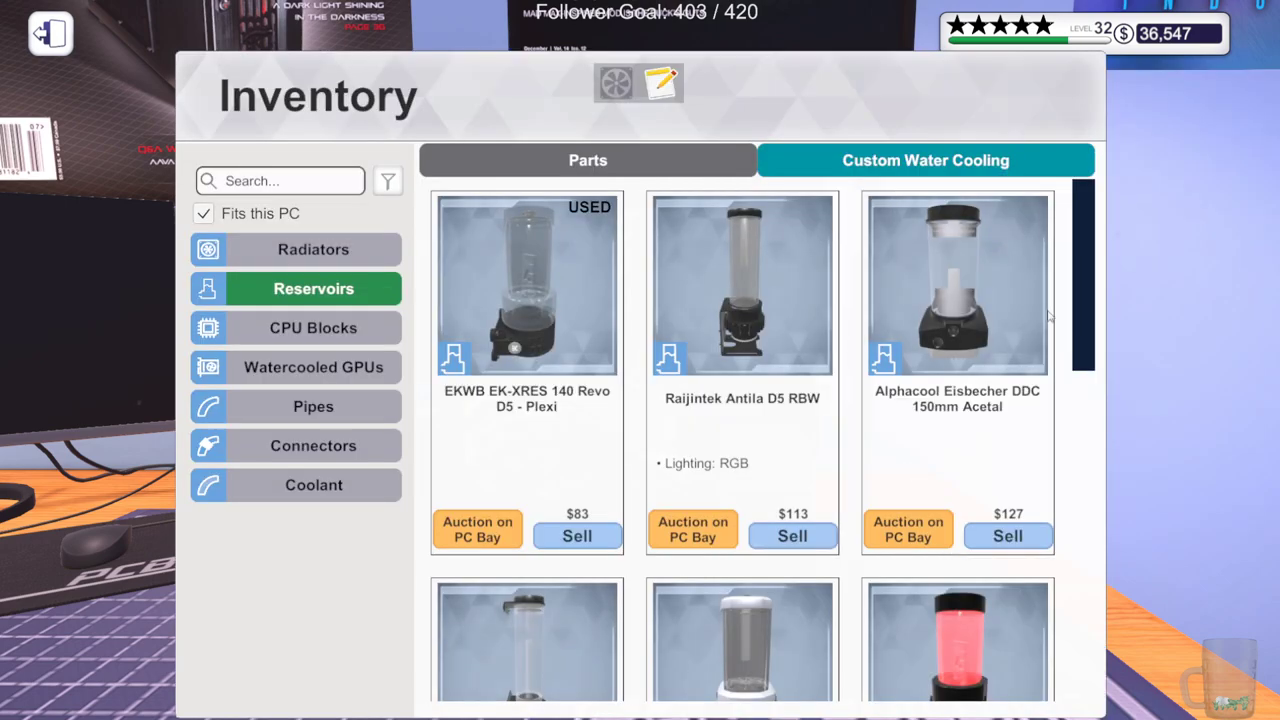
click(533, 173)
click(313, 445)
scroll(1047, 503, down, 3)
scroll(1047, 503, down, 3)
click(742, 410)
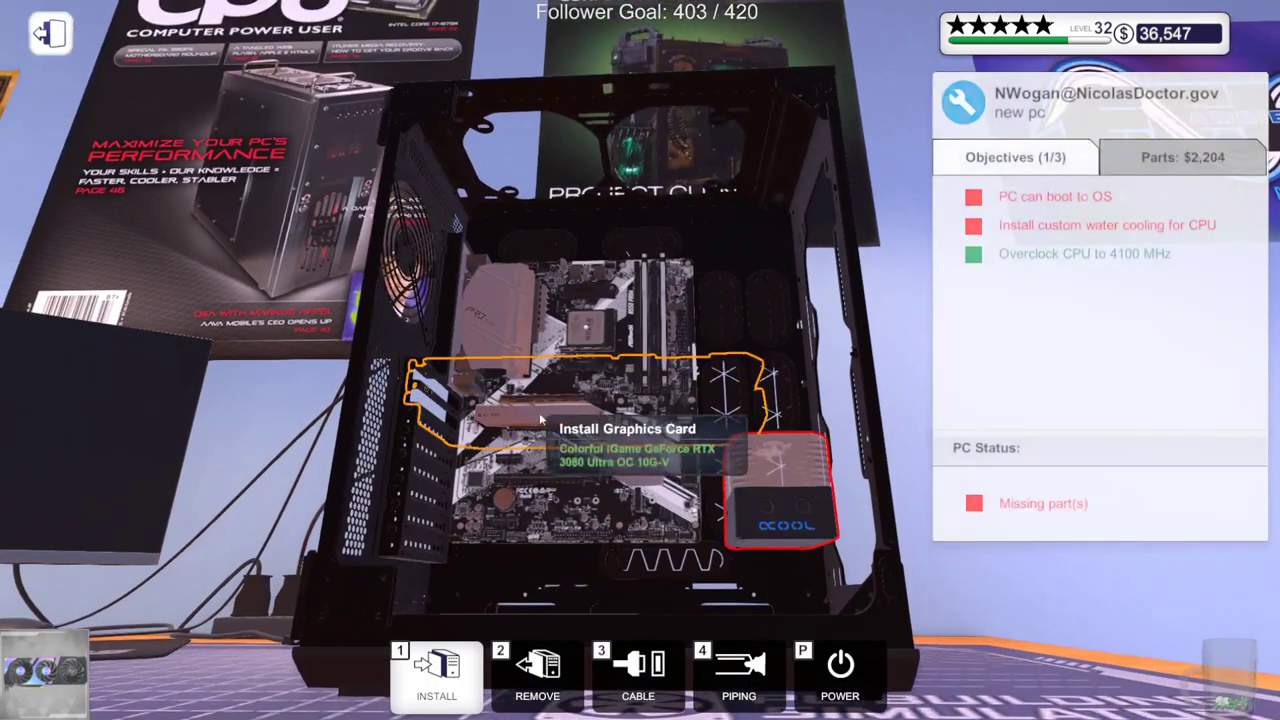
key(d)
key(d)
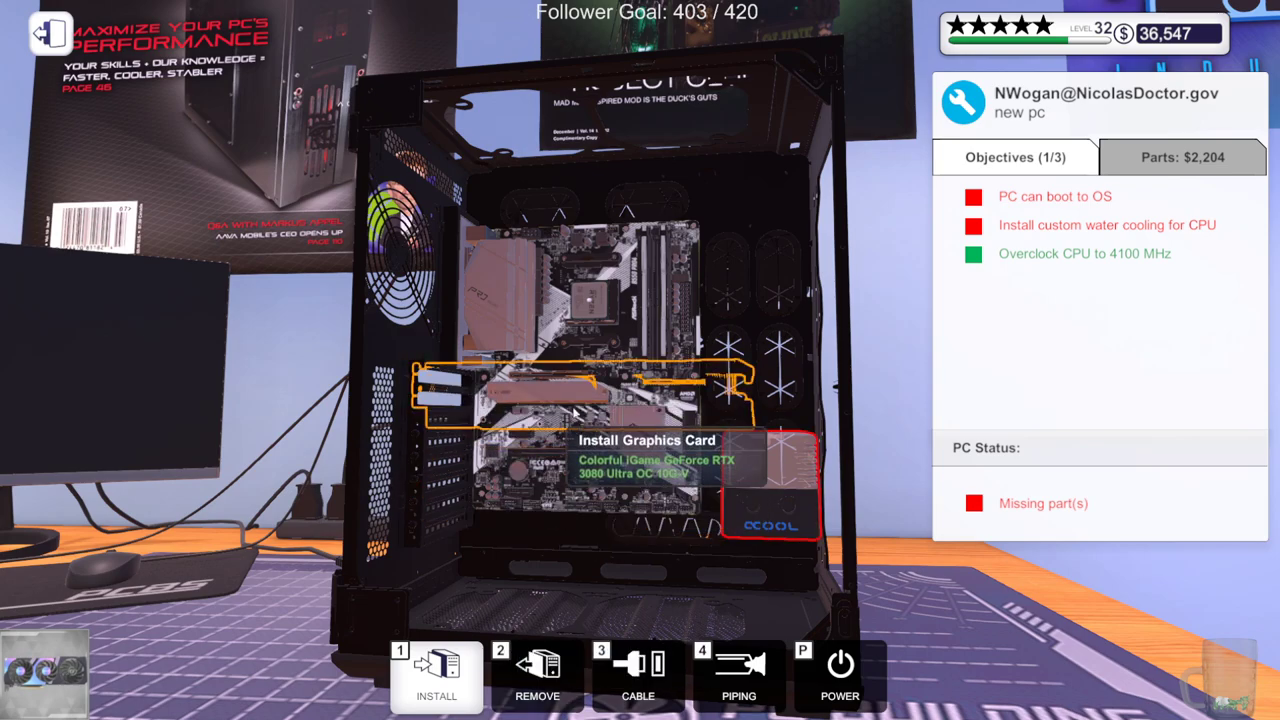
click(577, 410)
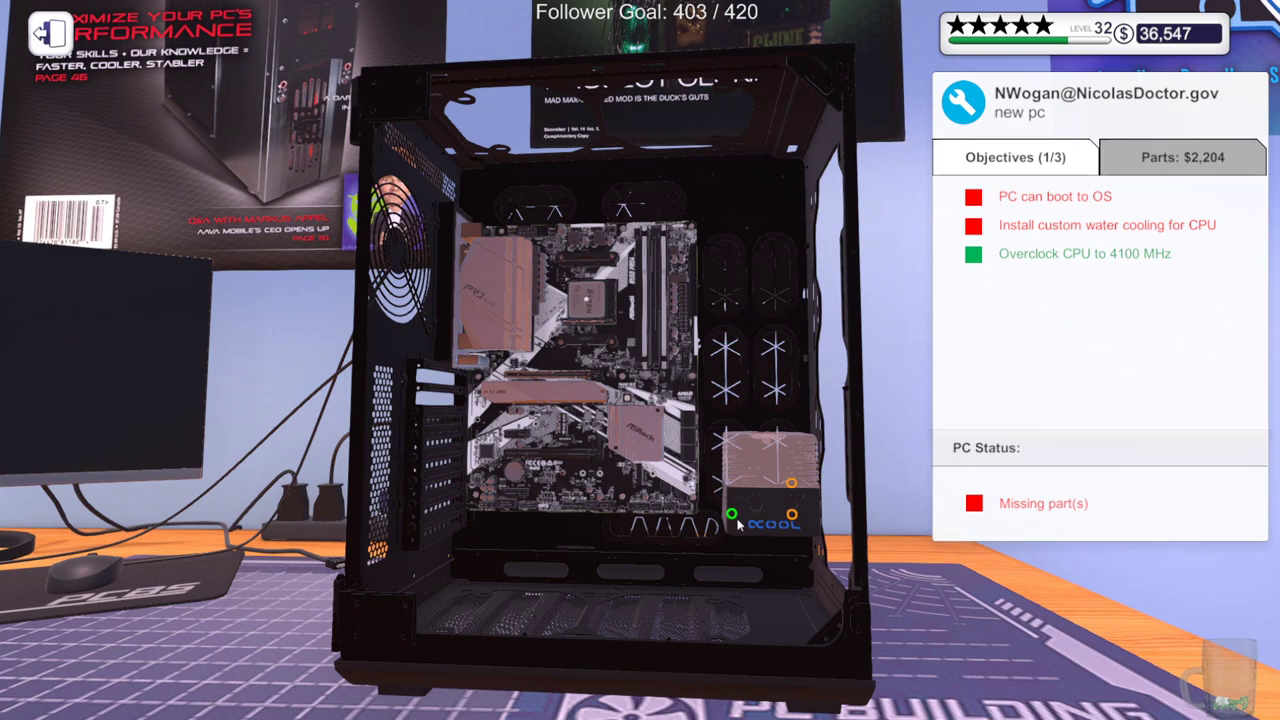
Swap the Alphacool reservoir for the CORSAIR XD3 RGB Combo in the reservoir slot
click(800, 484)
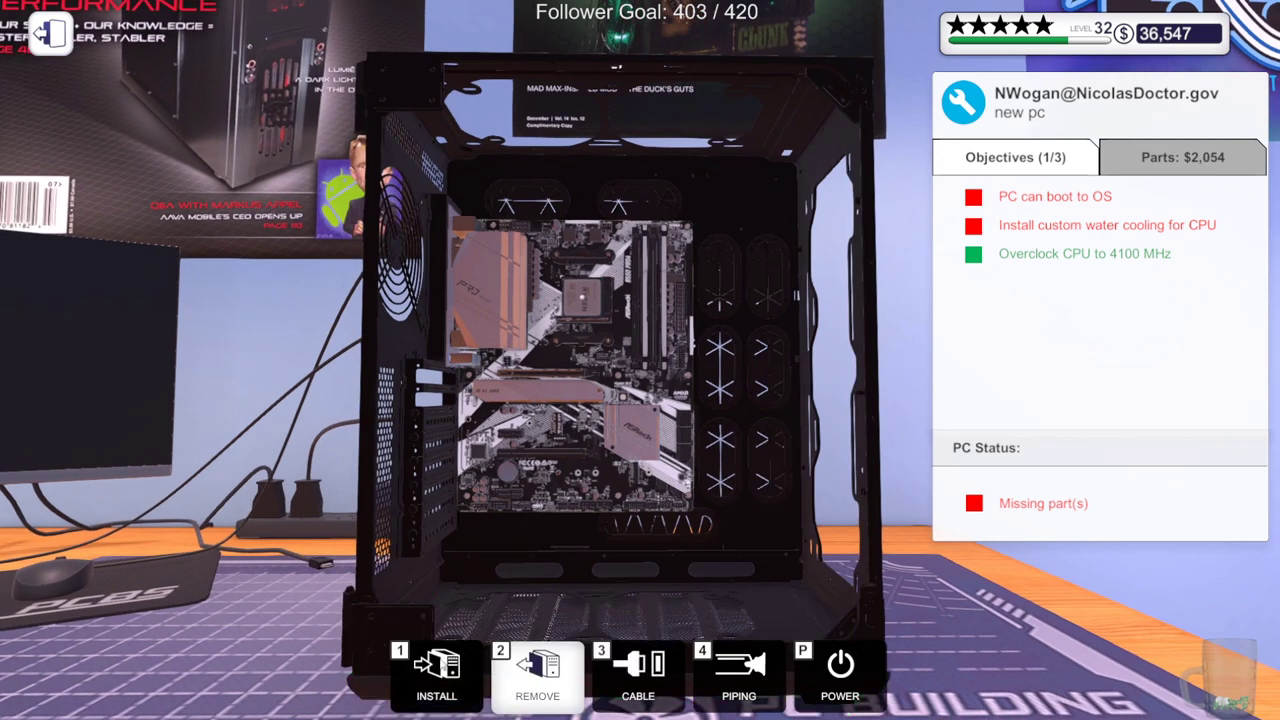
key(1)
scroll(951, 346, down, 5)
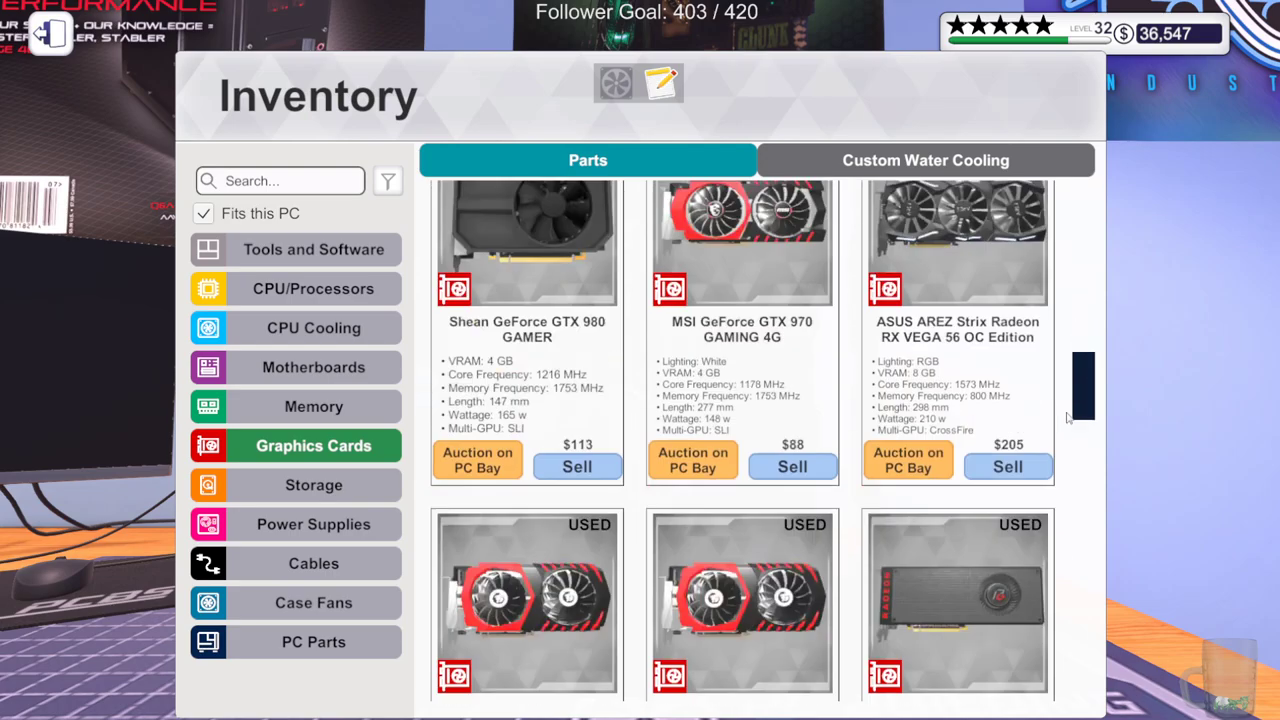
scroll(951, 346, down, 5)
scroll(900, 300, down, 3)
click(855, 166)
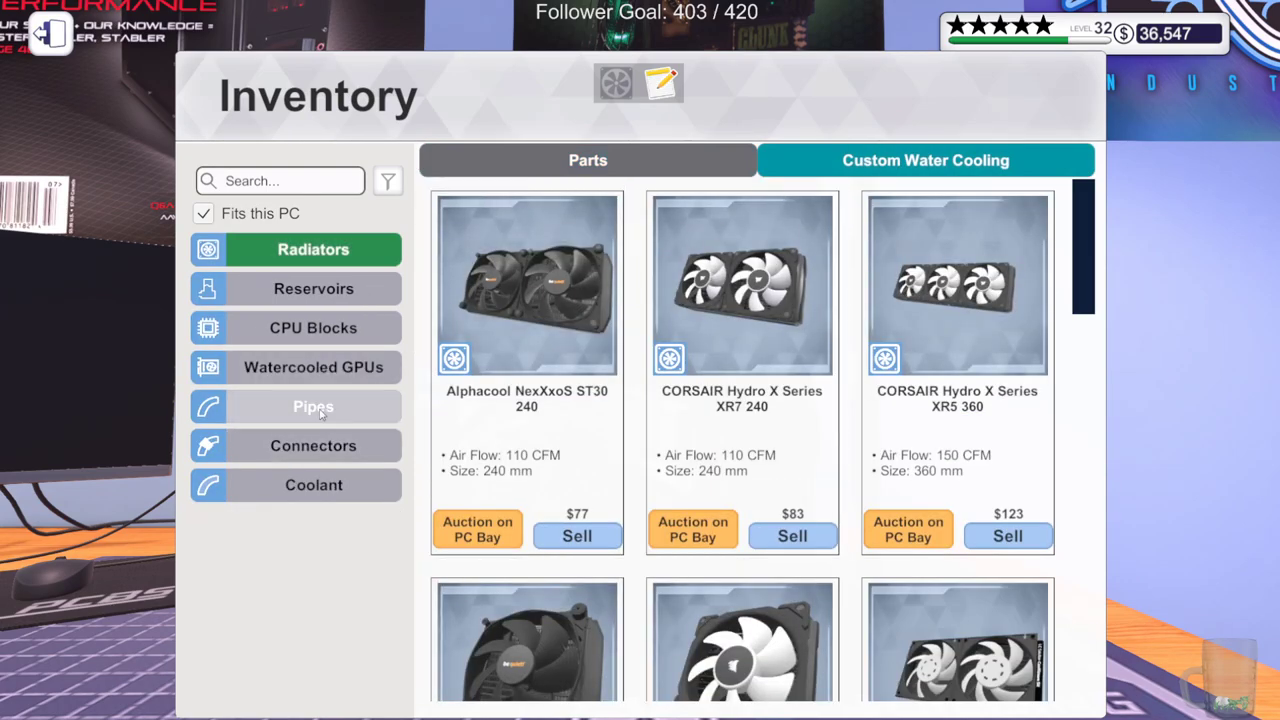
click(318, 289)
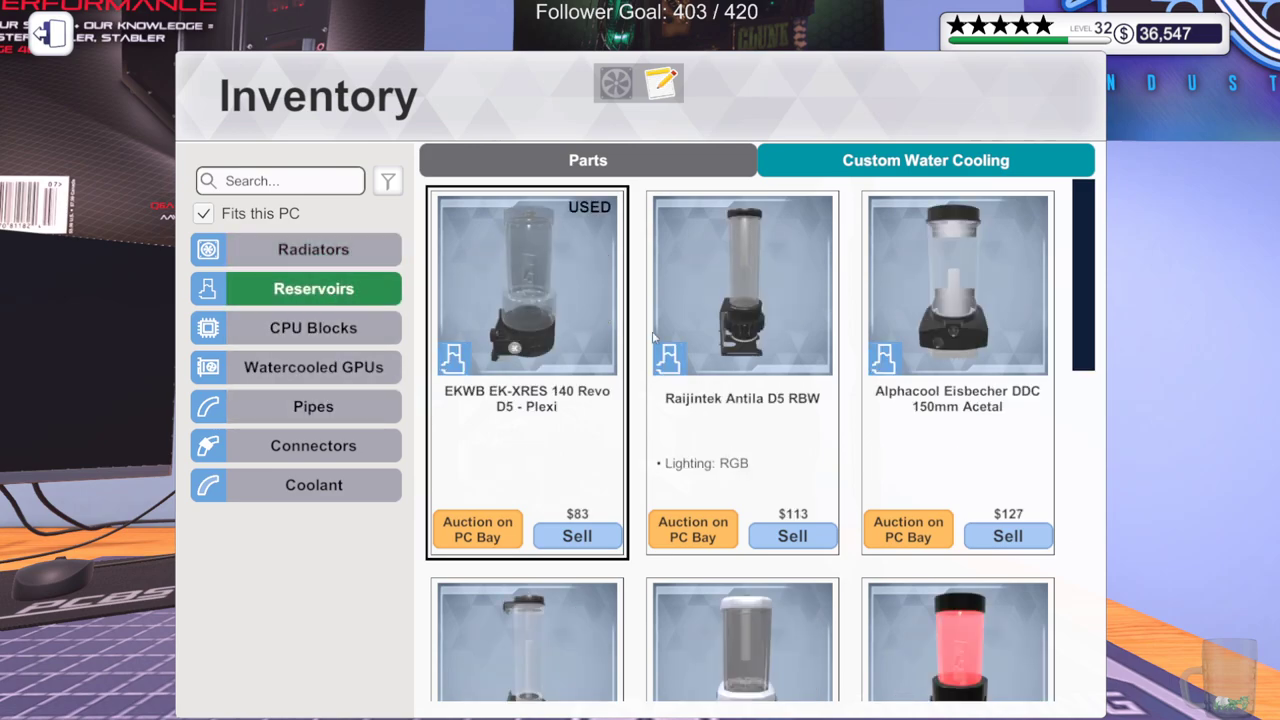
drag(1084, 264, 1112, 680)
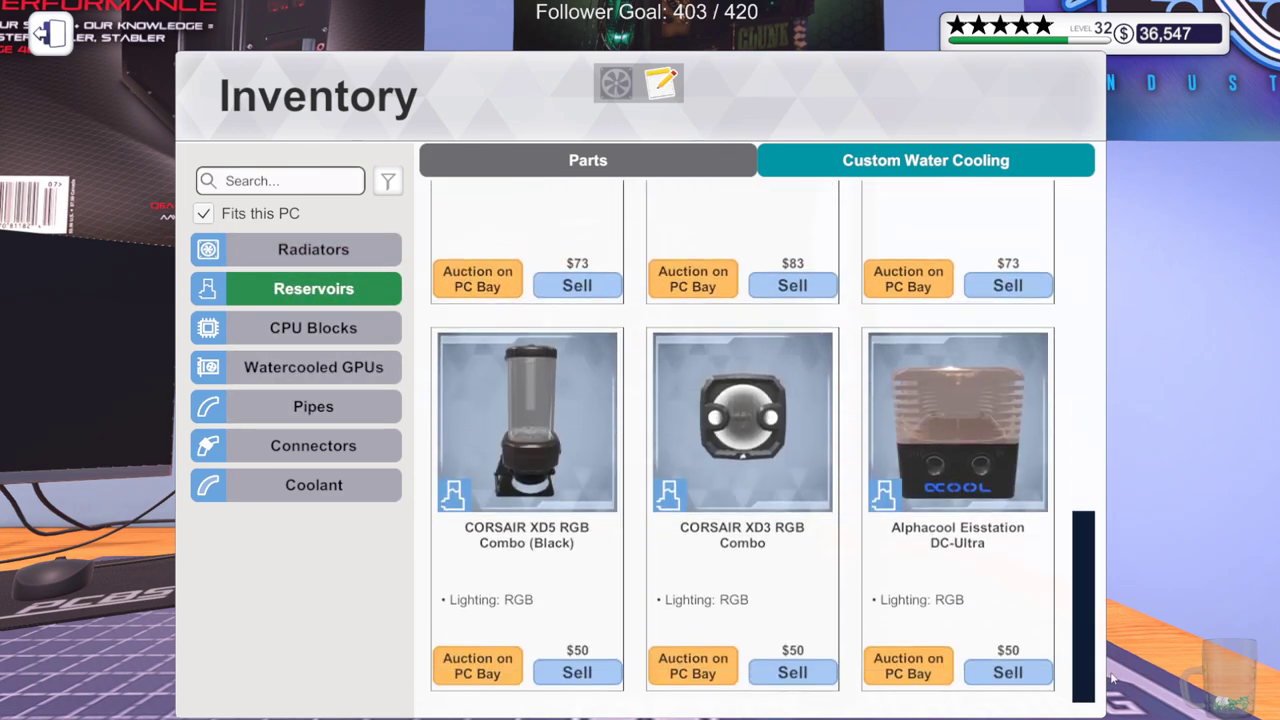
click(997, 503)
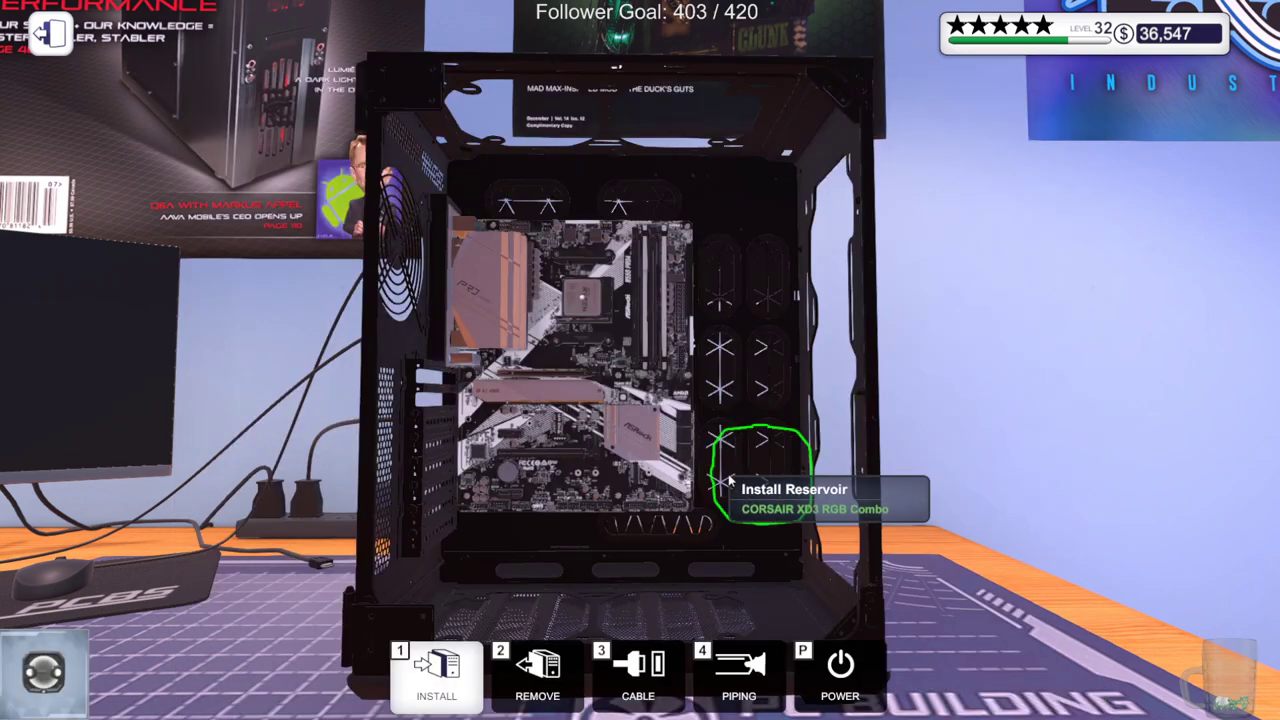
click(745, 460)
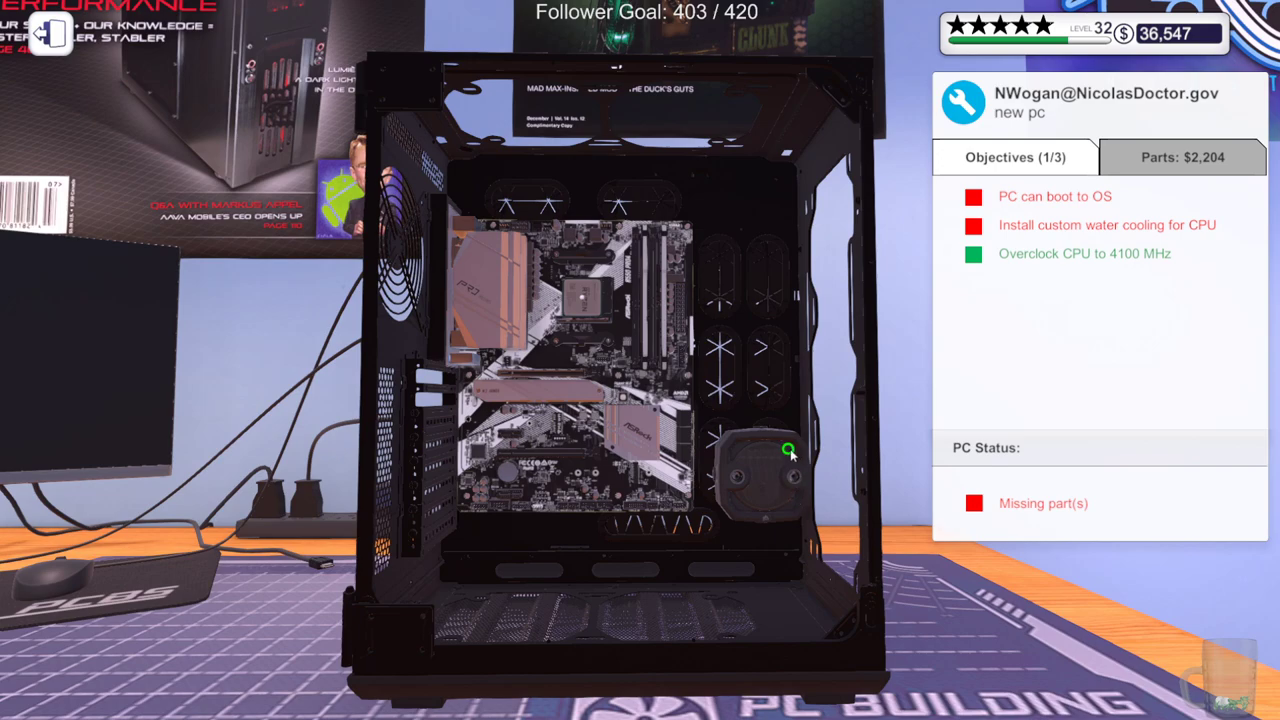
Test-fit the MSI Radeon RX 570 GAMING 8G, then take the ASUS ROG STRIX RTX 2070 SUPER
click(437, 672)
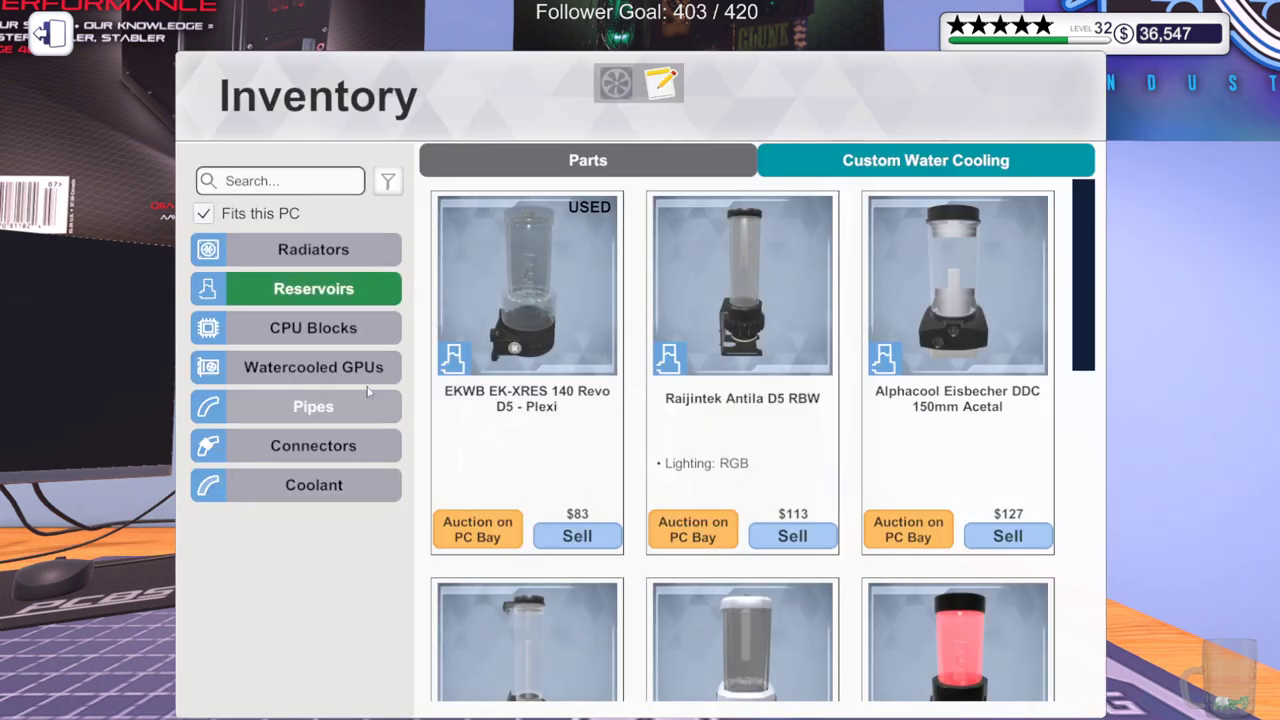
click(584, 170)
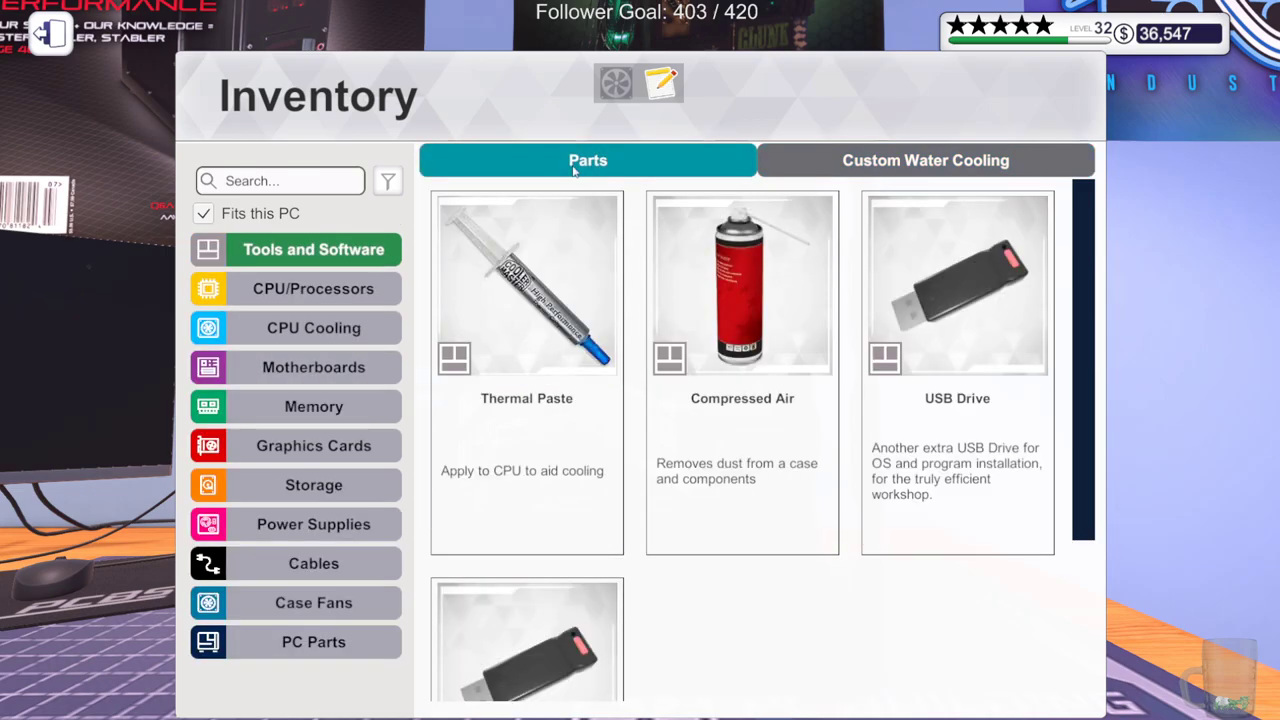
click(325, 446)
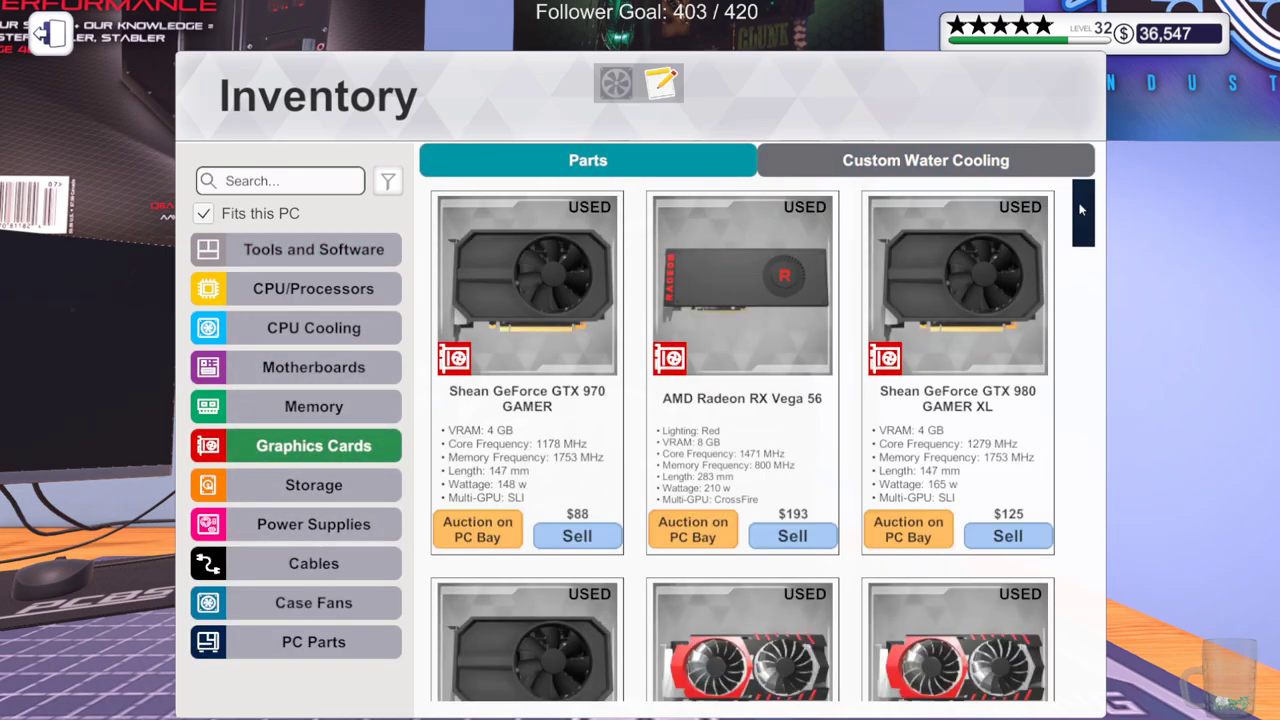
scroll(1025, 694, down, 5)
scroll(1025, 694, down, 5)
scroll(952, 542, up, 2)
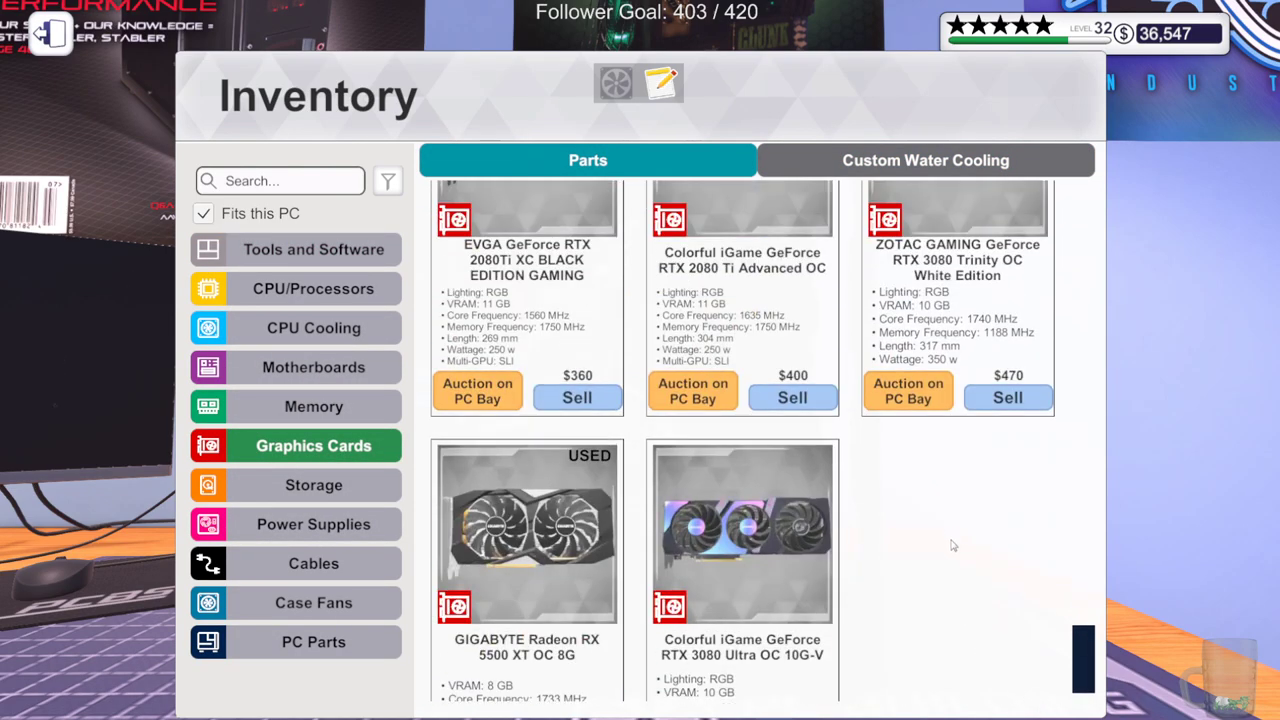
scroll(952, 545, up, 5)
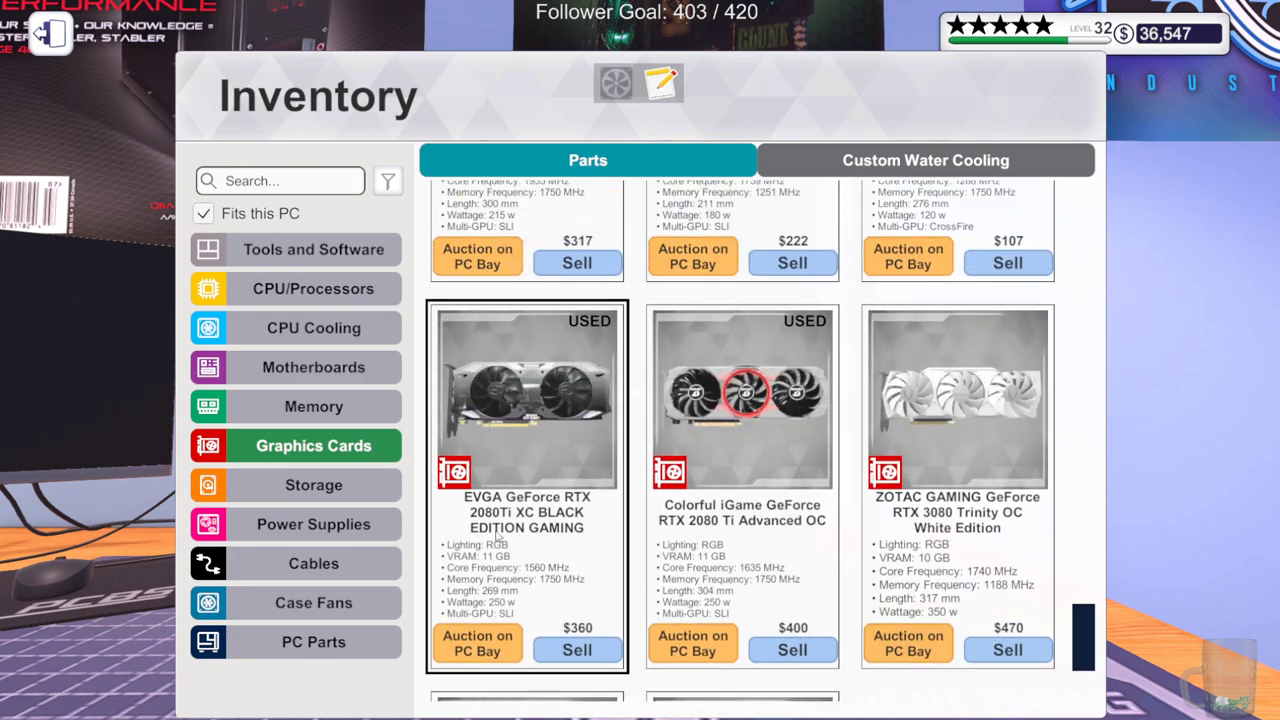
scroll(740, 545, up, 2)
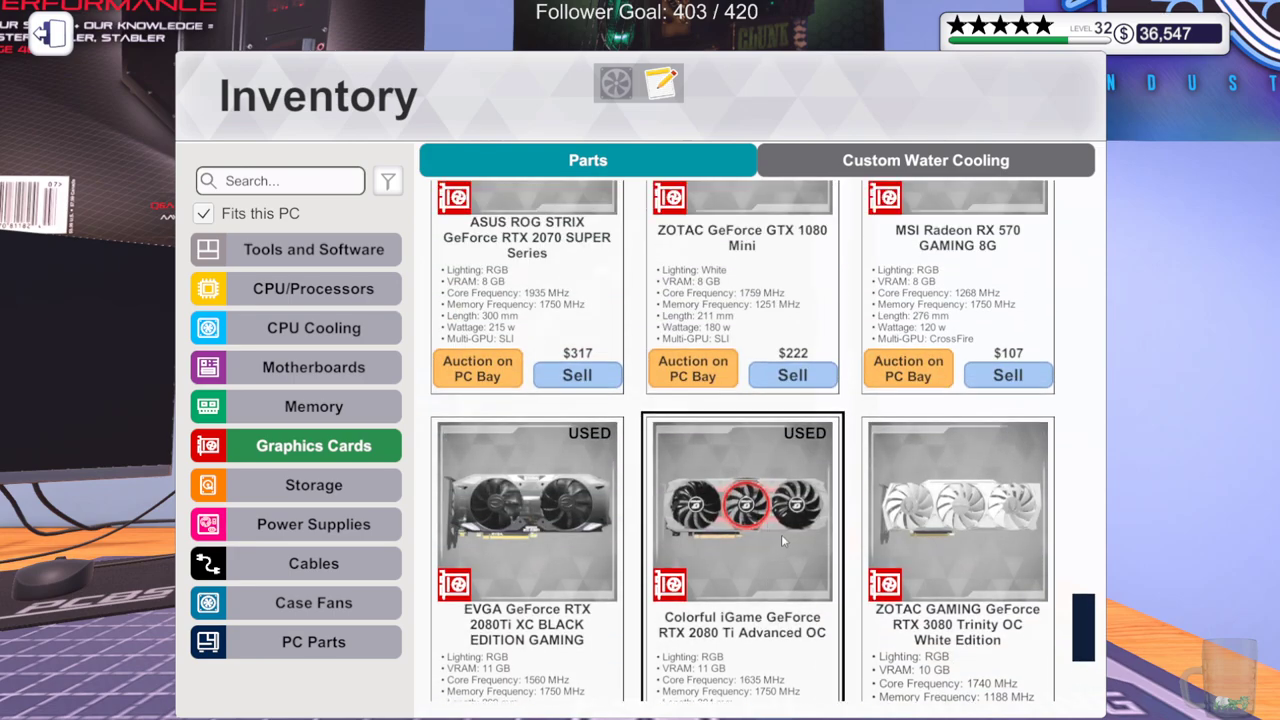
scroll(781, 541, up, 2)
click(970, 258)
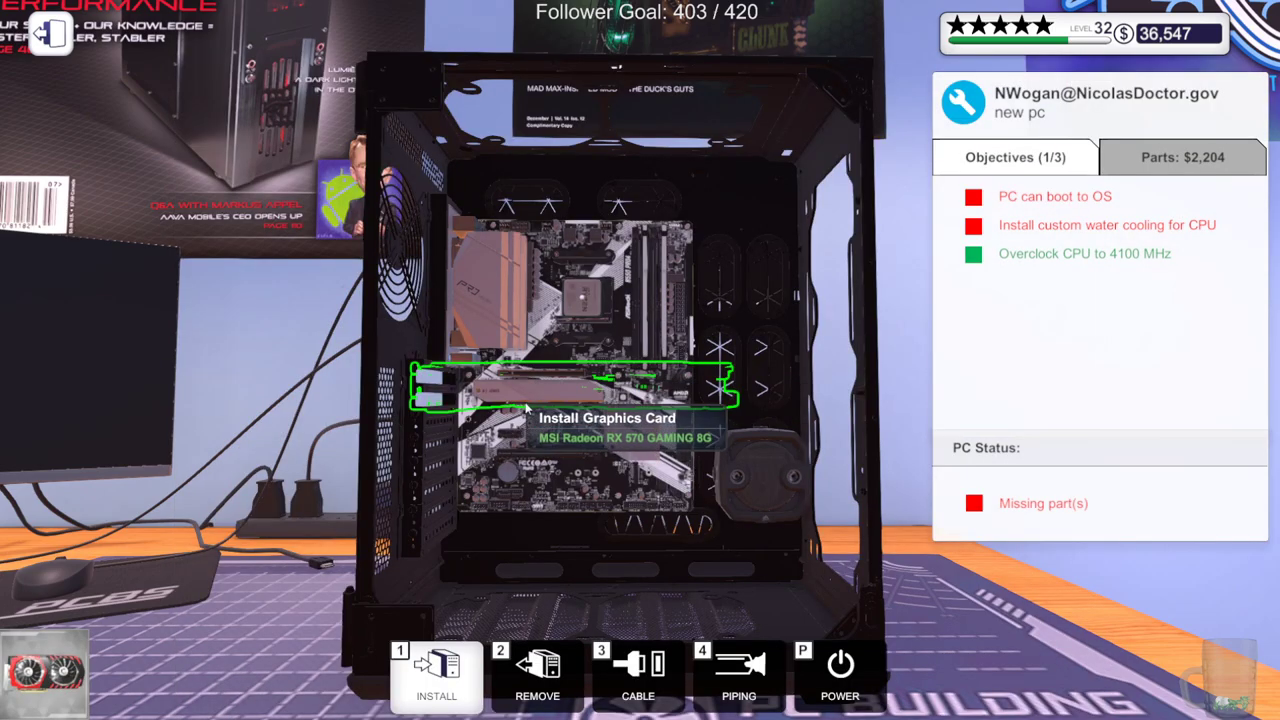
click(436, 668)
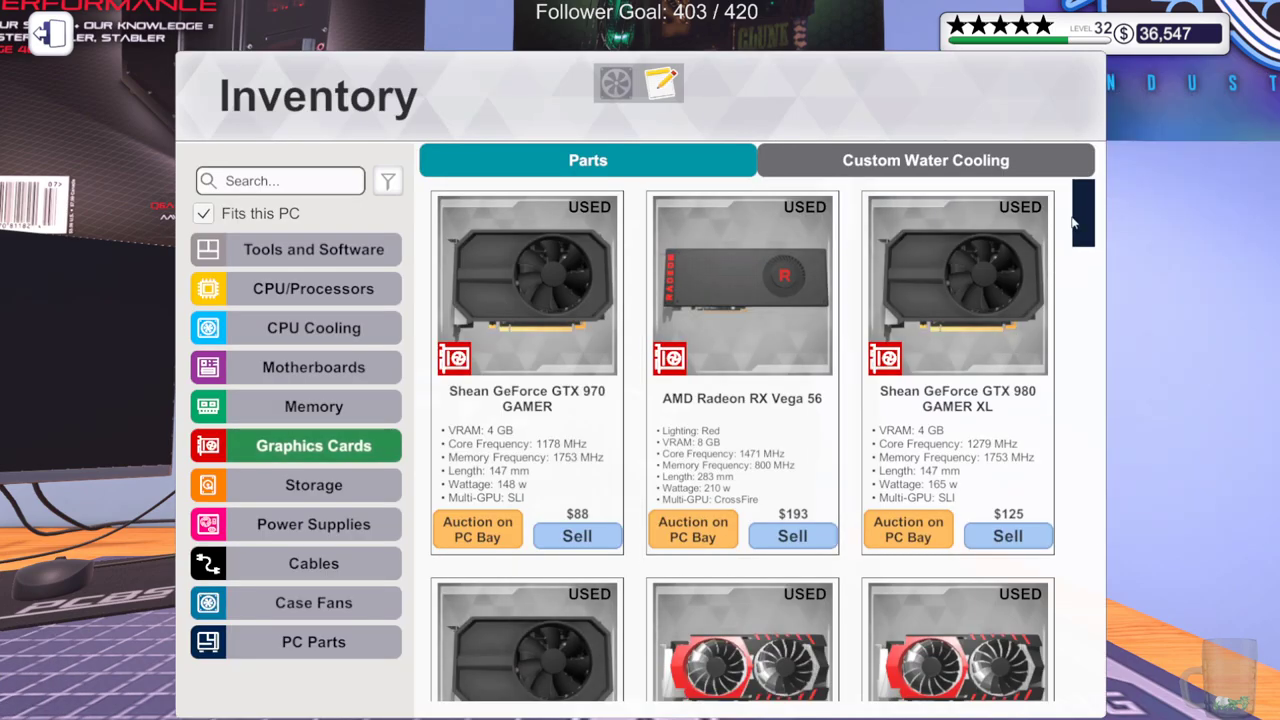
scroll(1014, 347, down, 5)
scroll(1060, 510, down, 5)
scroll(900, 492, up, 2)
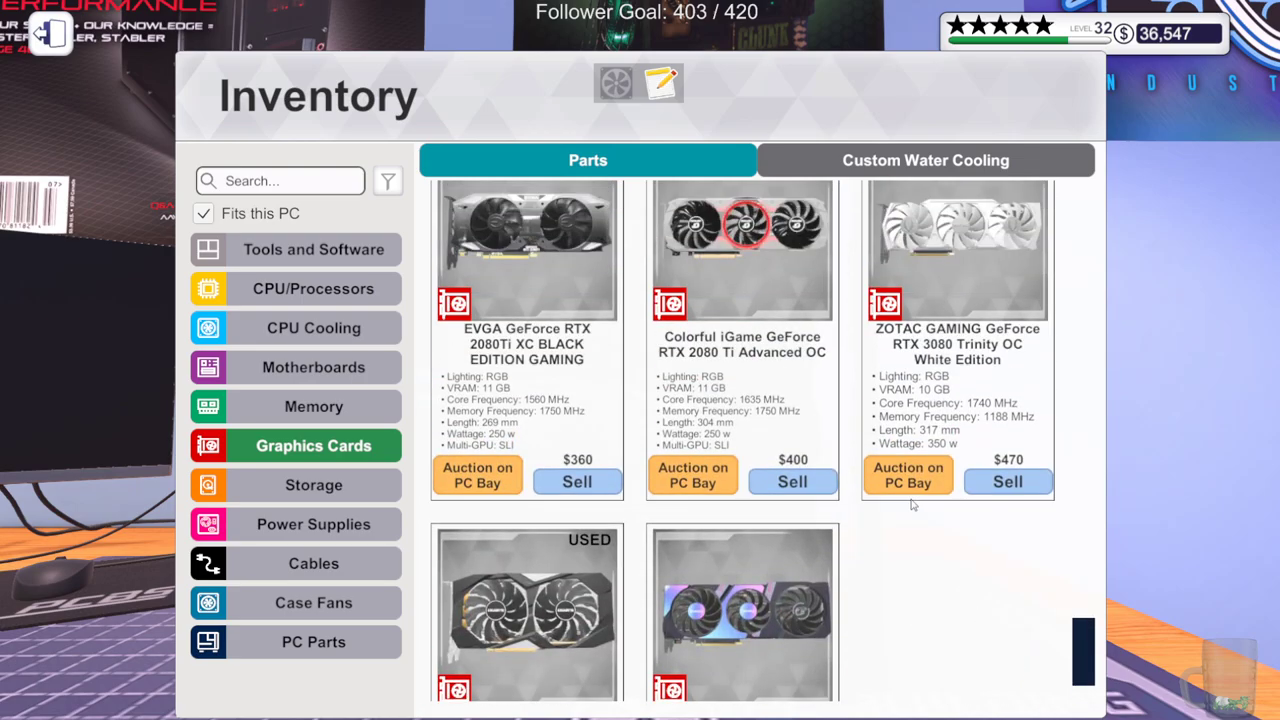
scroll(910, 484, up, 5)
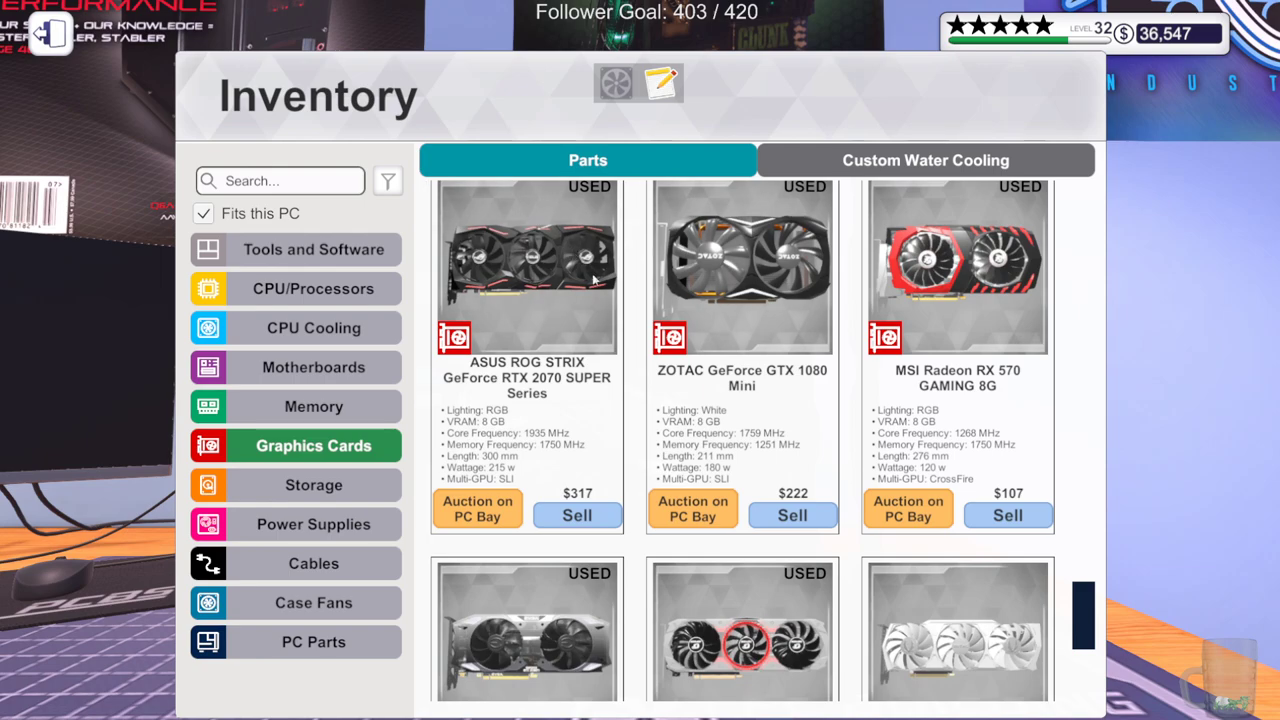
click(535, 403)
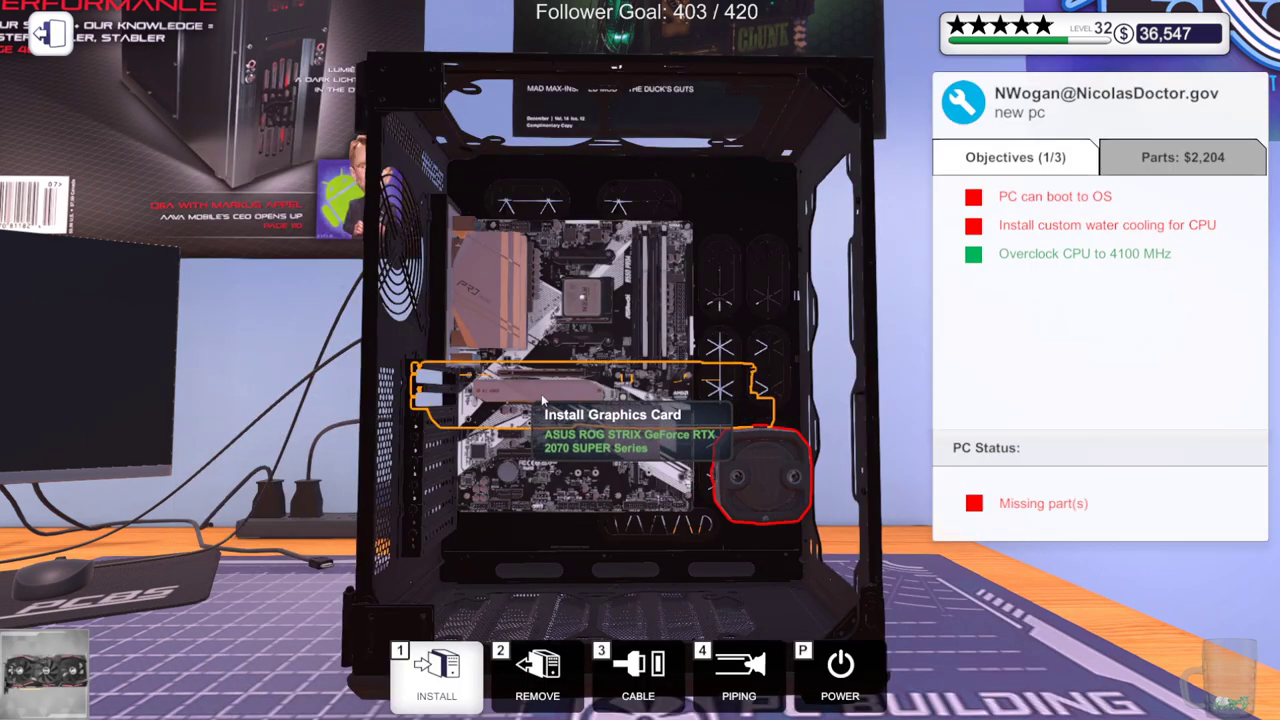
Take the GIGABYTE AORUS RTX 2080 XTREME 8G, then switch to the RTX 2080 Ti XTREME 11G
click(436, 675)
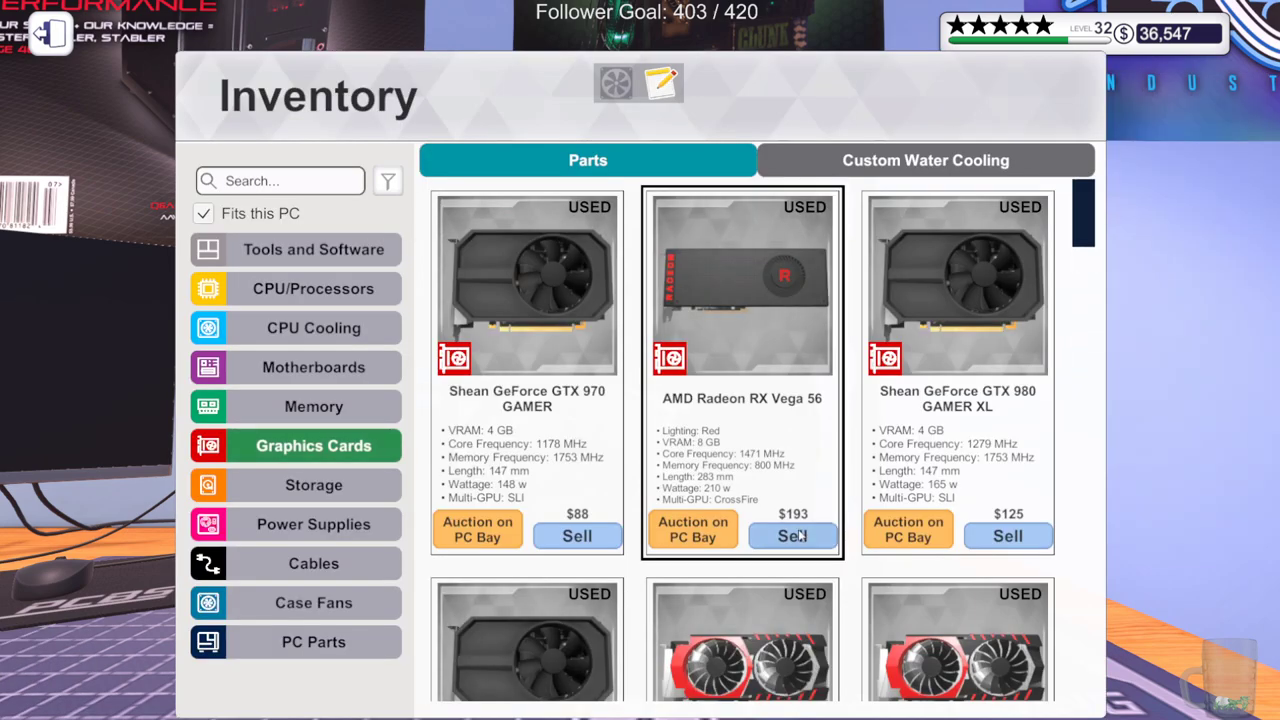
scroll(1083, 251, down, 3)
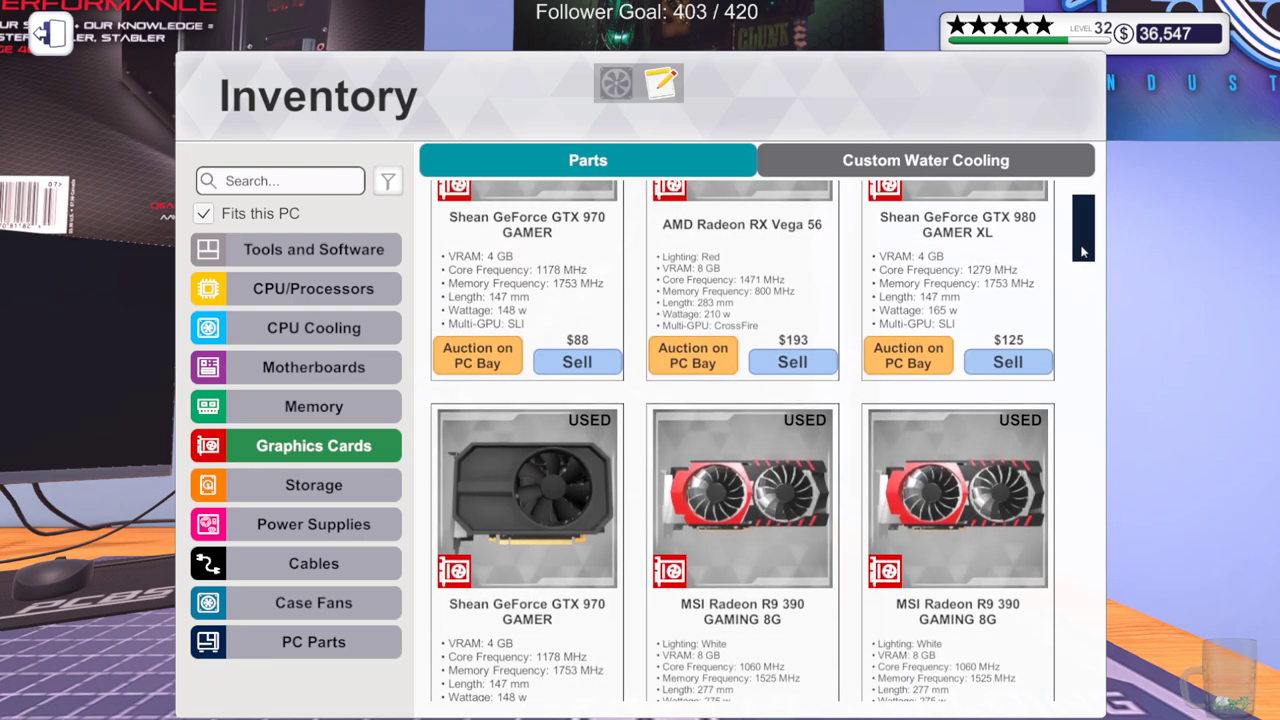
drag(1083, 251, 1080, 690)
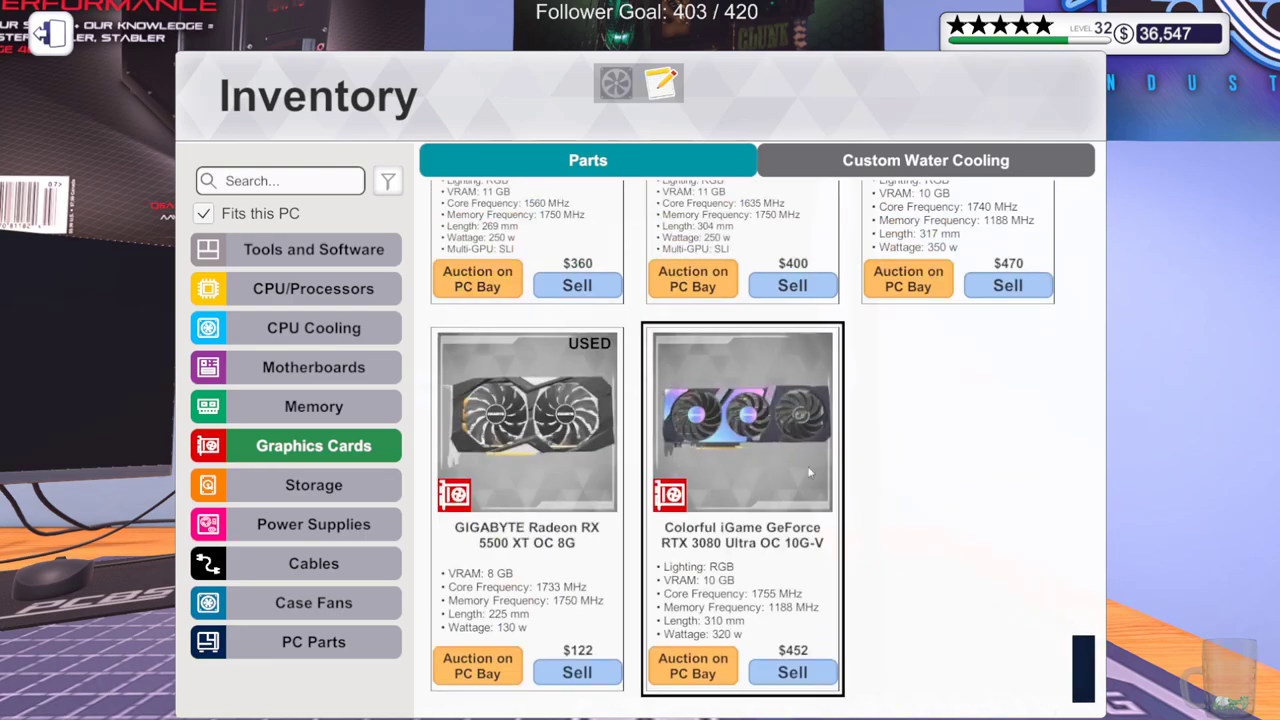
scroll(810, 473, up, 5)
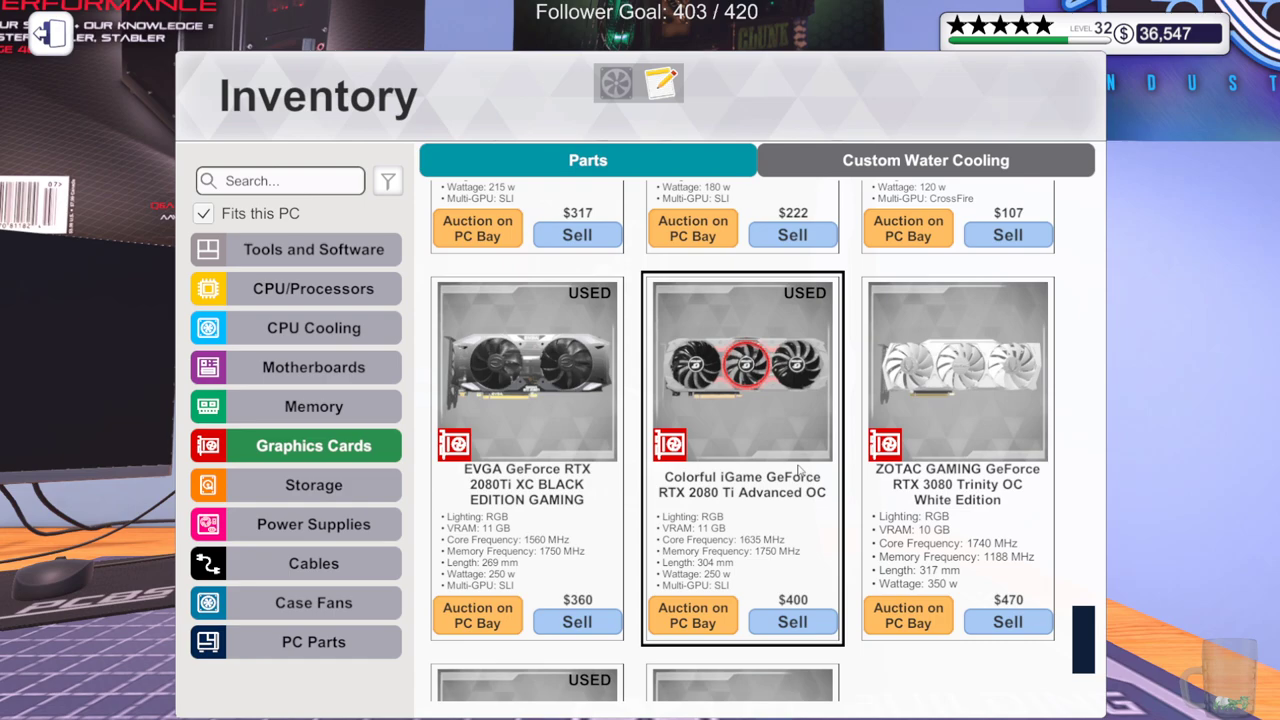
scroll(800, 472, up, 4)
scroll(806, 507, up, 5)
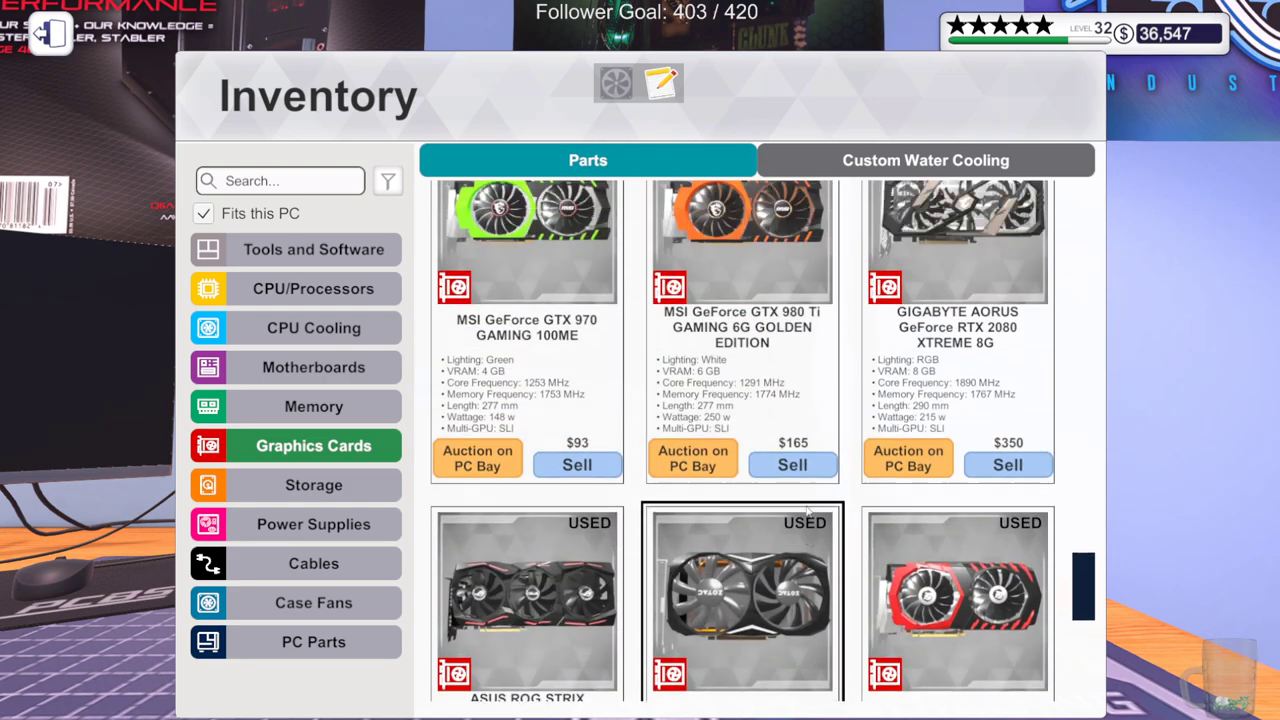
scroll(900, 450, up, 1)
click(937, 414)
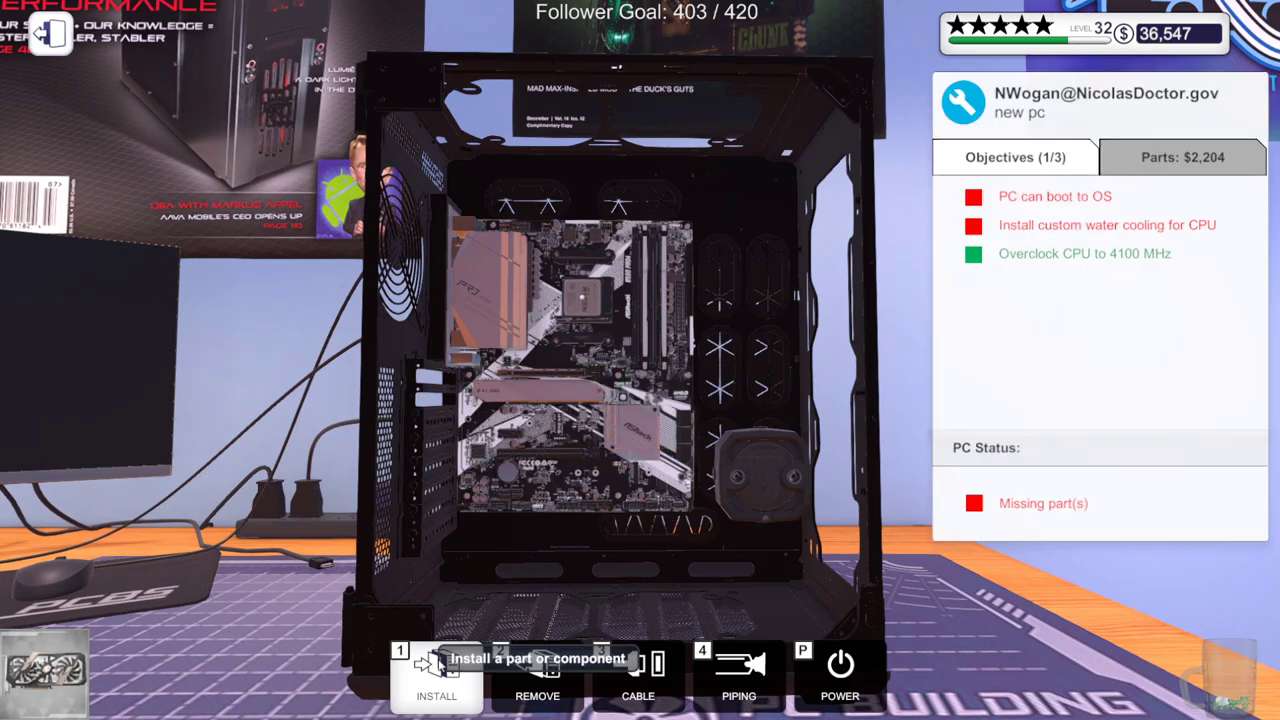
click(436, 668)
drag(1082, 232, 1117, 705)
scroll(938, 510, up, 2)
scroll(938, 507, up, 2)
scroll(938, 510, up, 2)
scroll(940, 512, up, 1)
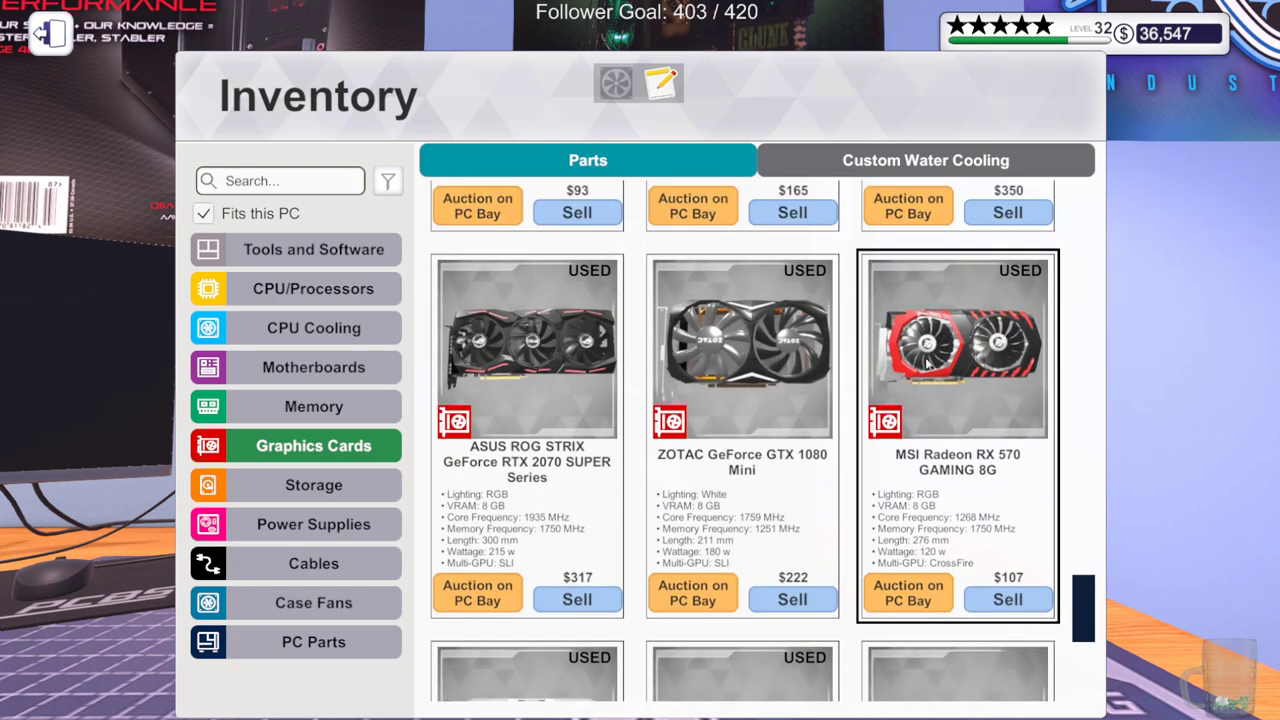
scroll(935, 500, up, 2)
scroll(925, 485, up, 2)
scroll(916, 470, up, 2)
scroll(916, 470, up, 2)
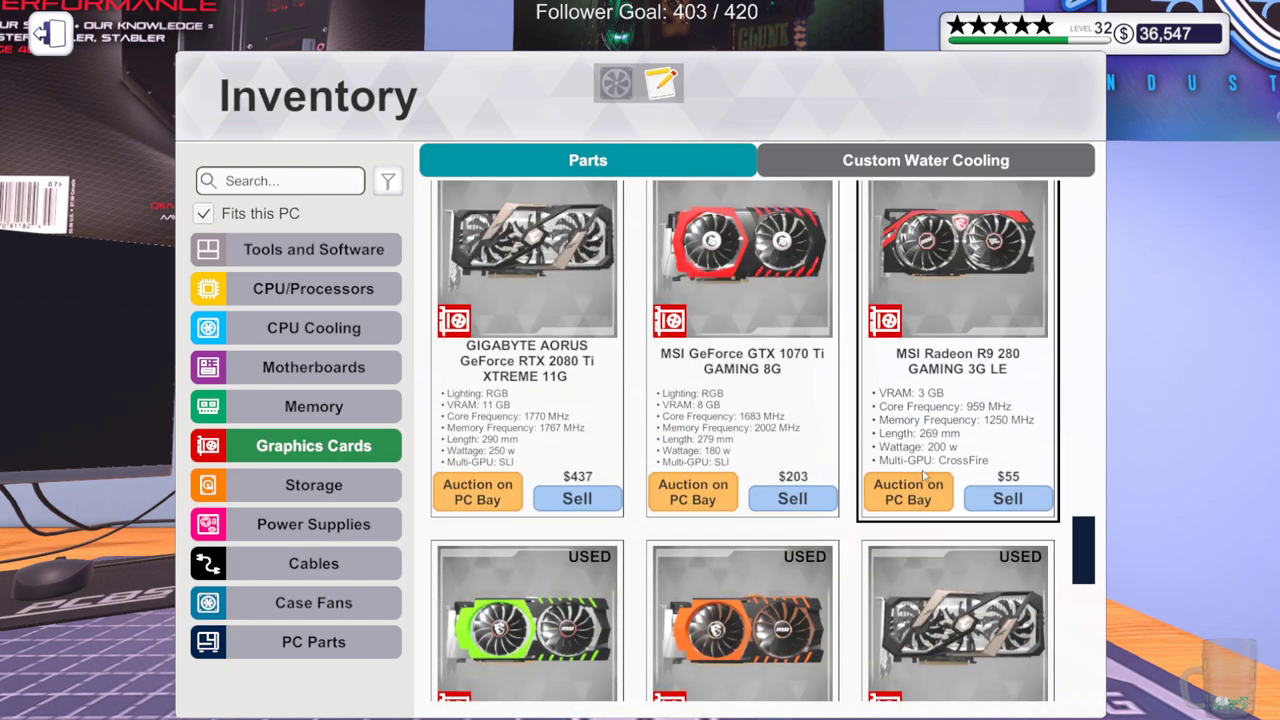
click(512, 395)
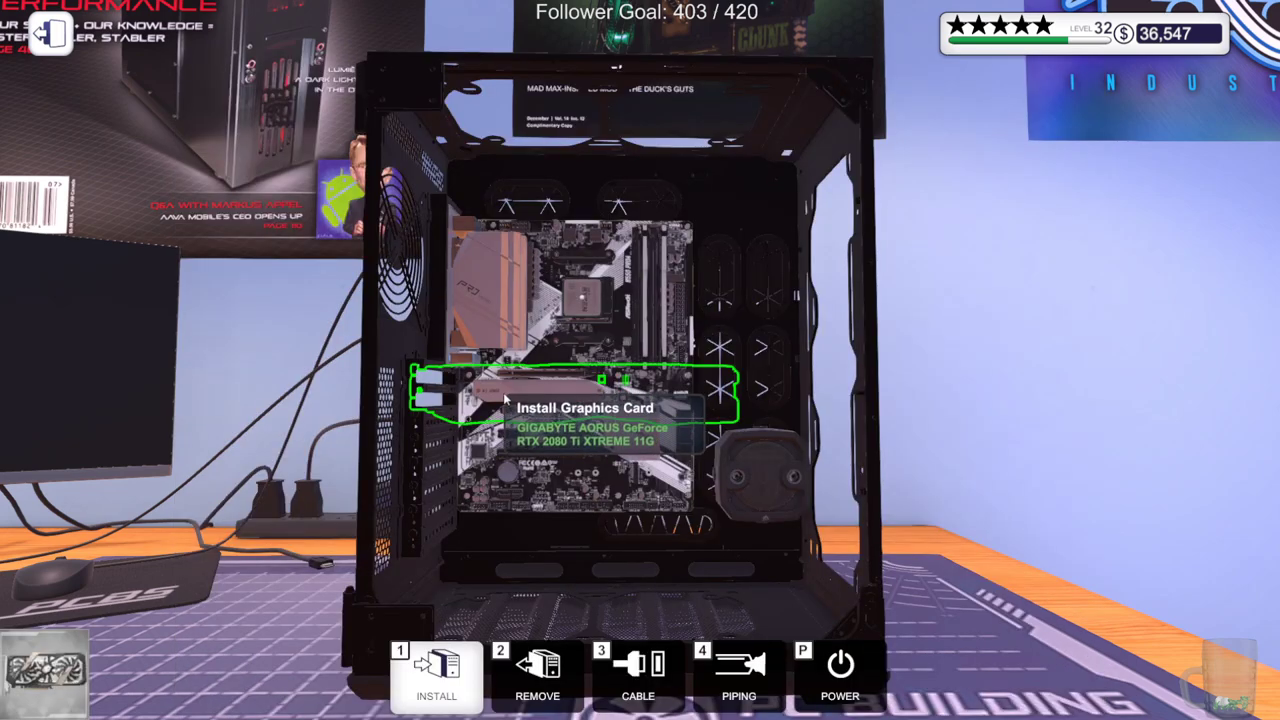
Show the job objectives and rotate the view around the case
key(Tab)
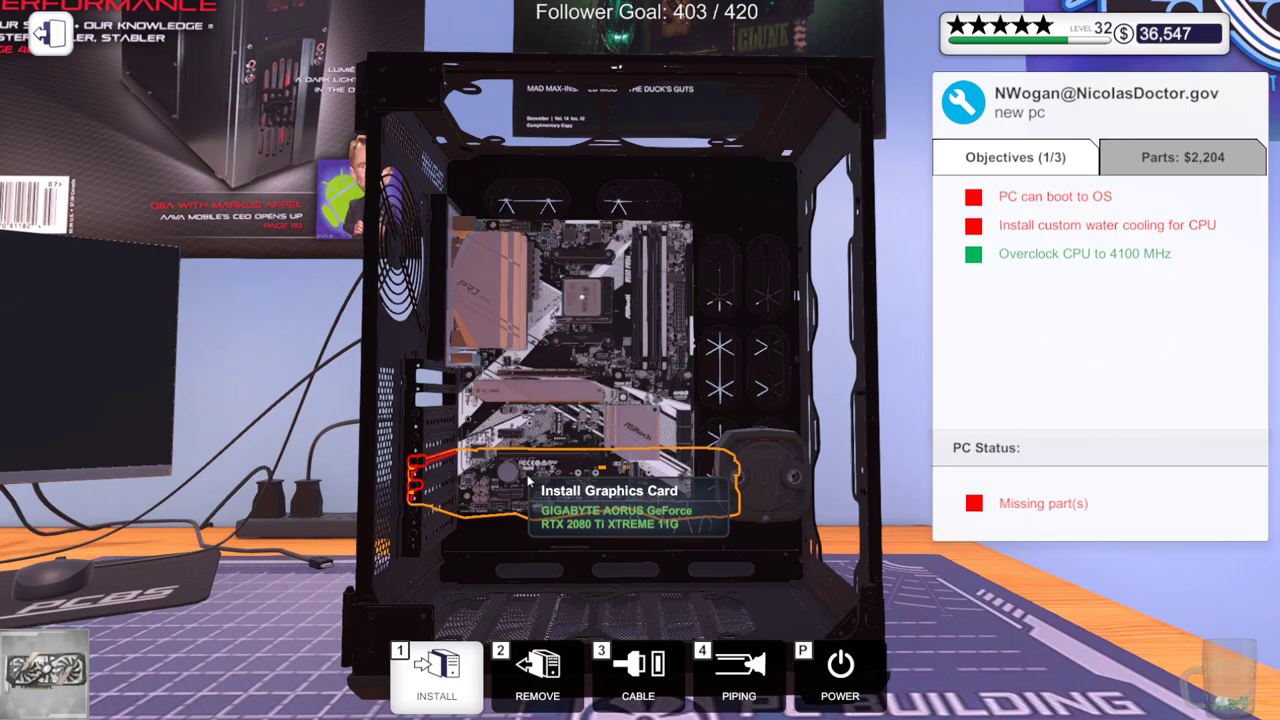
key(Left)
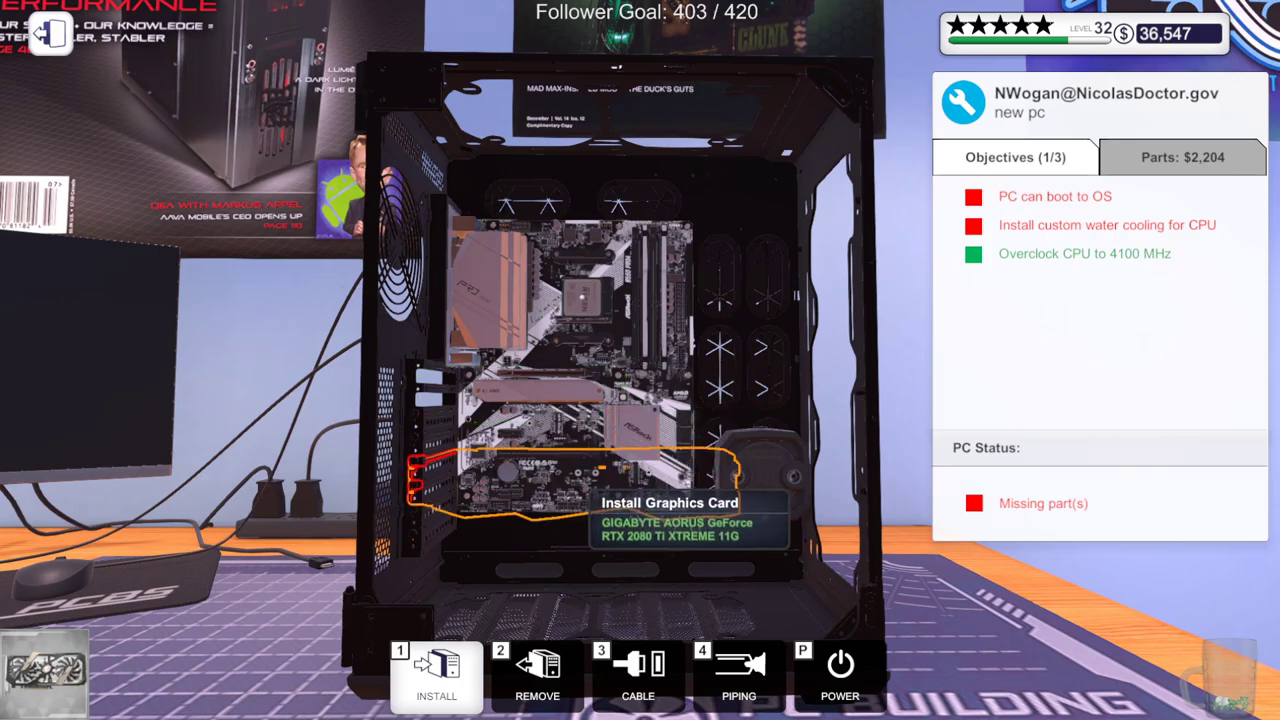
key(Right)
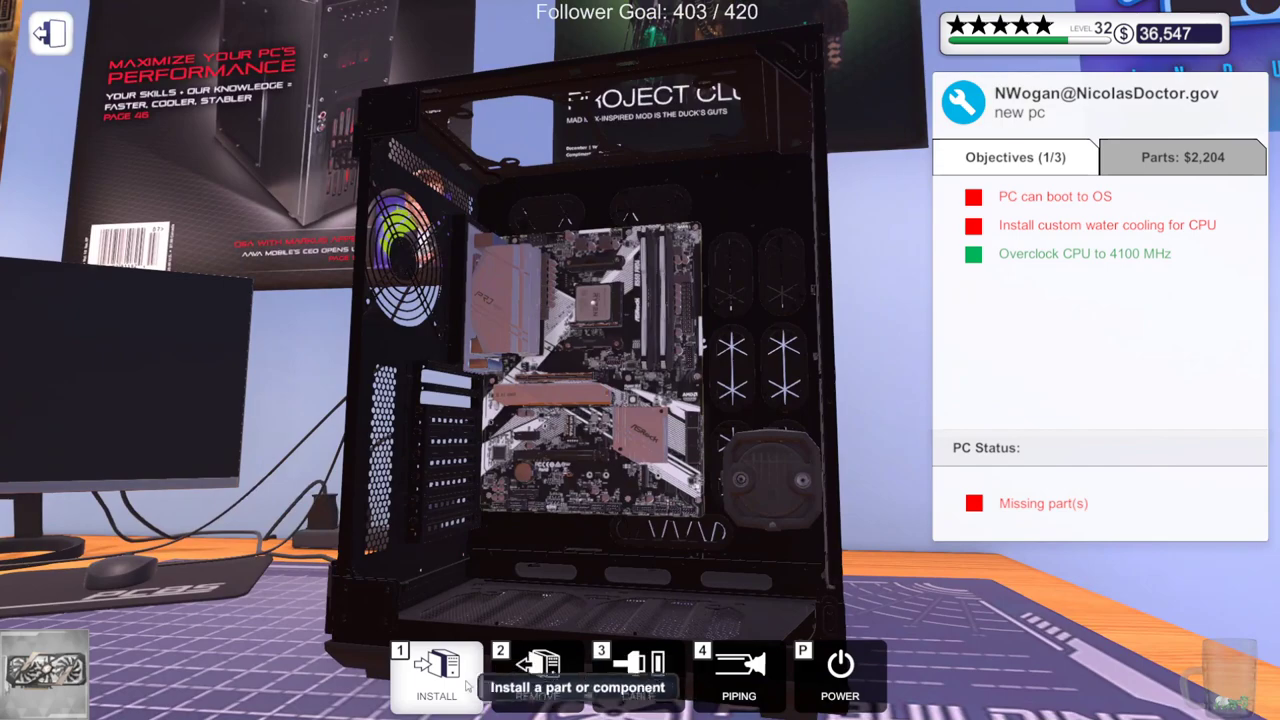
Pick the Alphacool Eisstation DC-Ultra from Reservoirs and check the job status
click(466, 685)
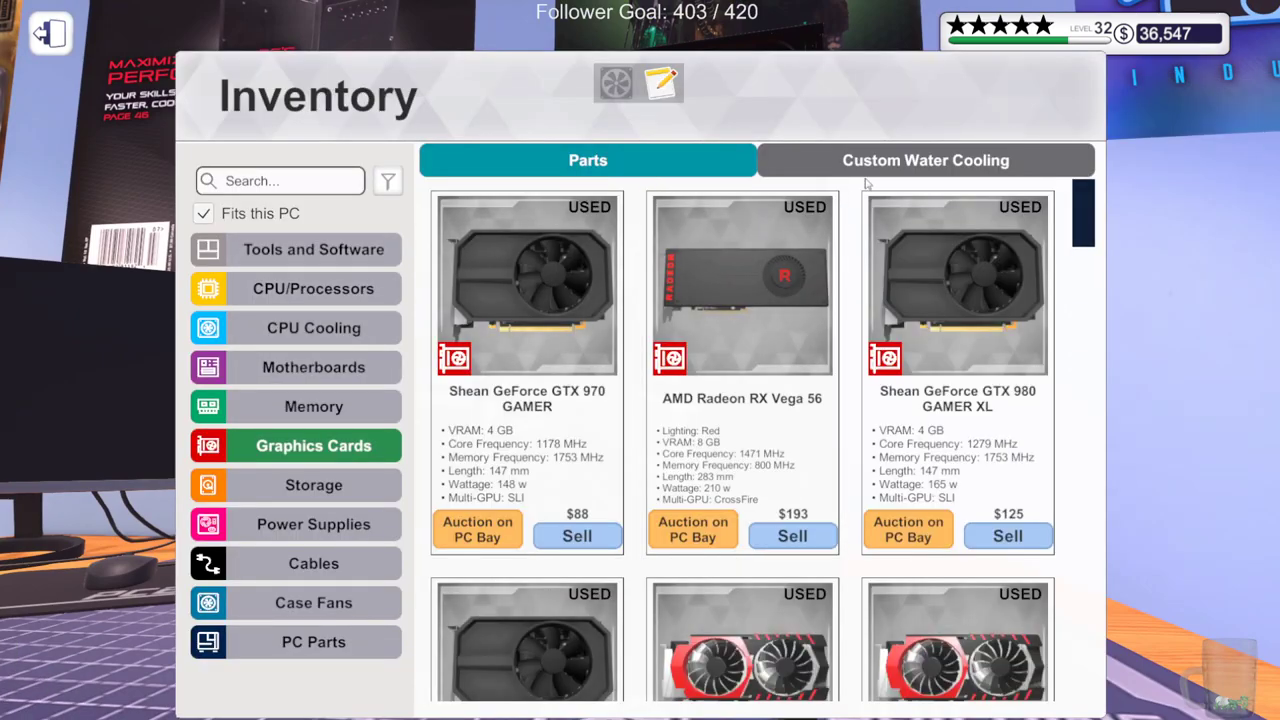
click(925, 160)
click(336, 298)
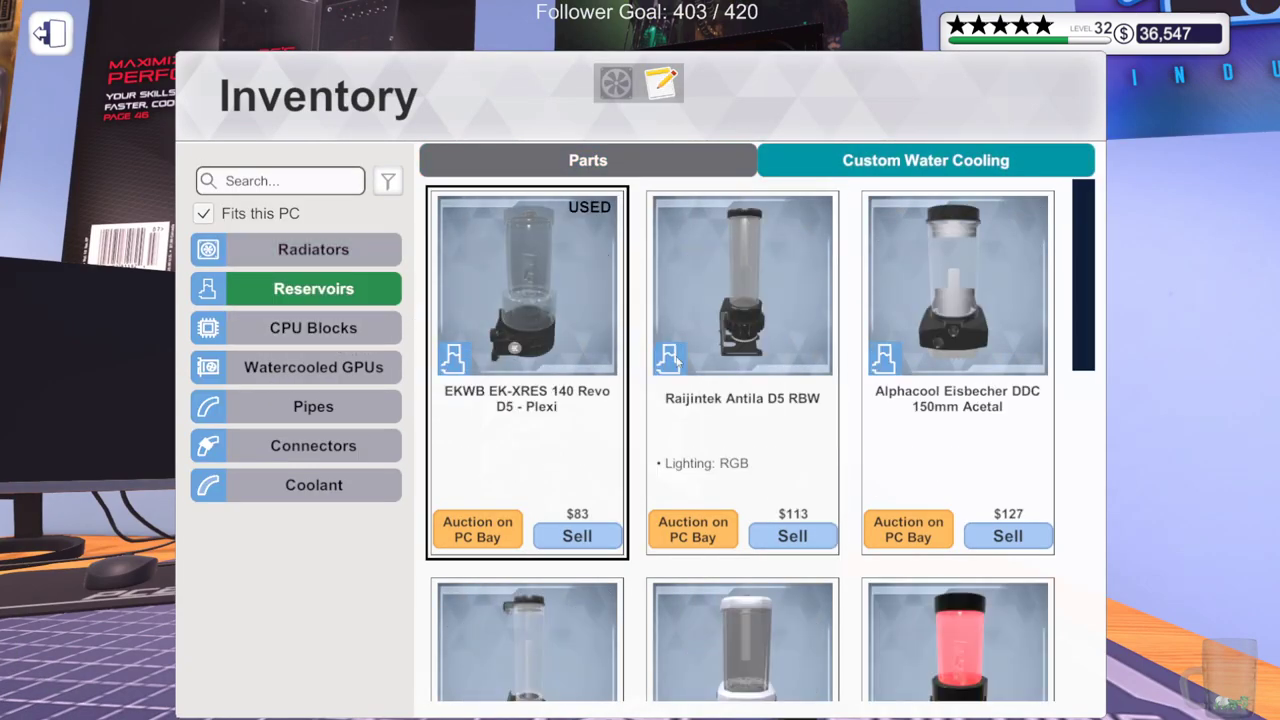
scroll(908, 487, down, 3)
scroll(910, 487, down, 5)
scroll(910, 487, down, 3)
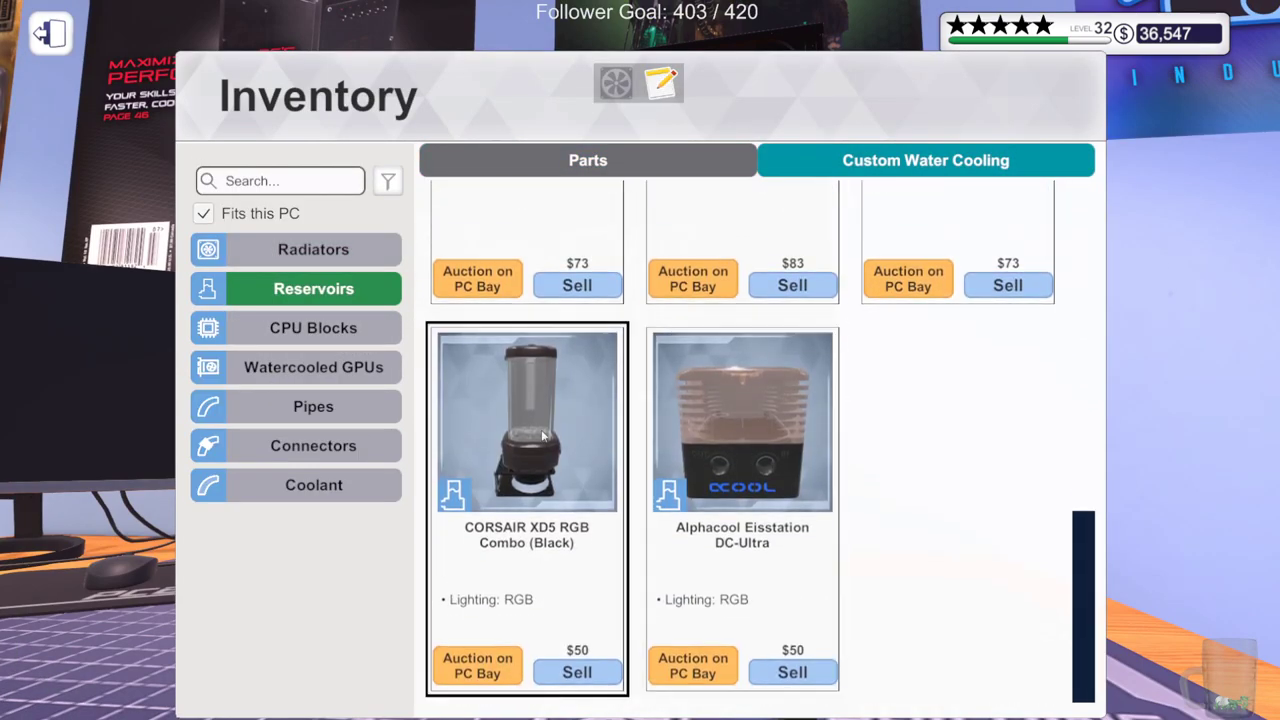
click(737, 387)
key(Tab)
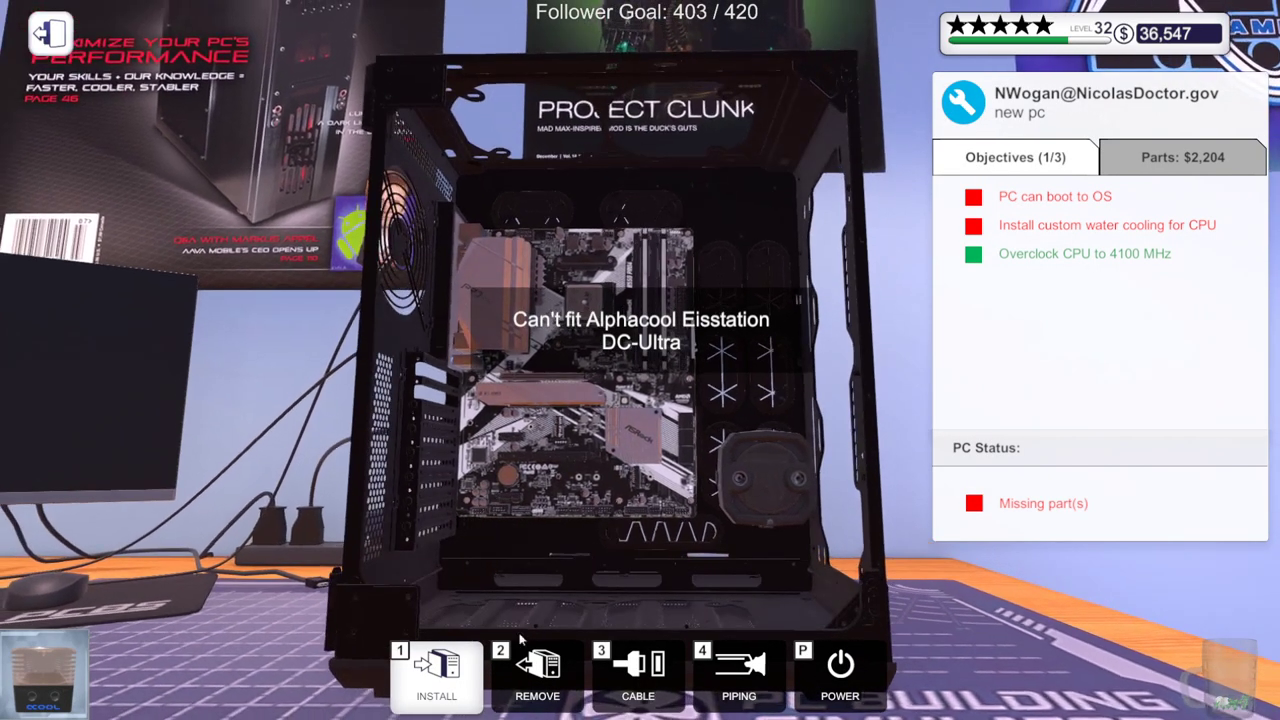
Switch to remove mode and orbit the view around the case from several sides
key(2)
drag(635, 578, 600, 578)
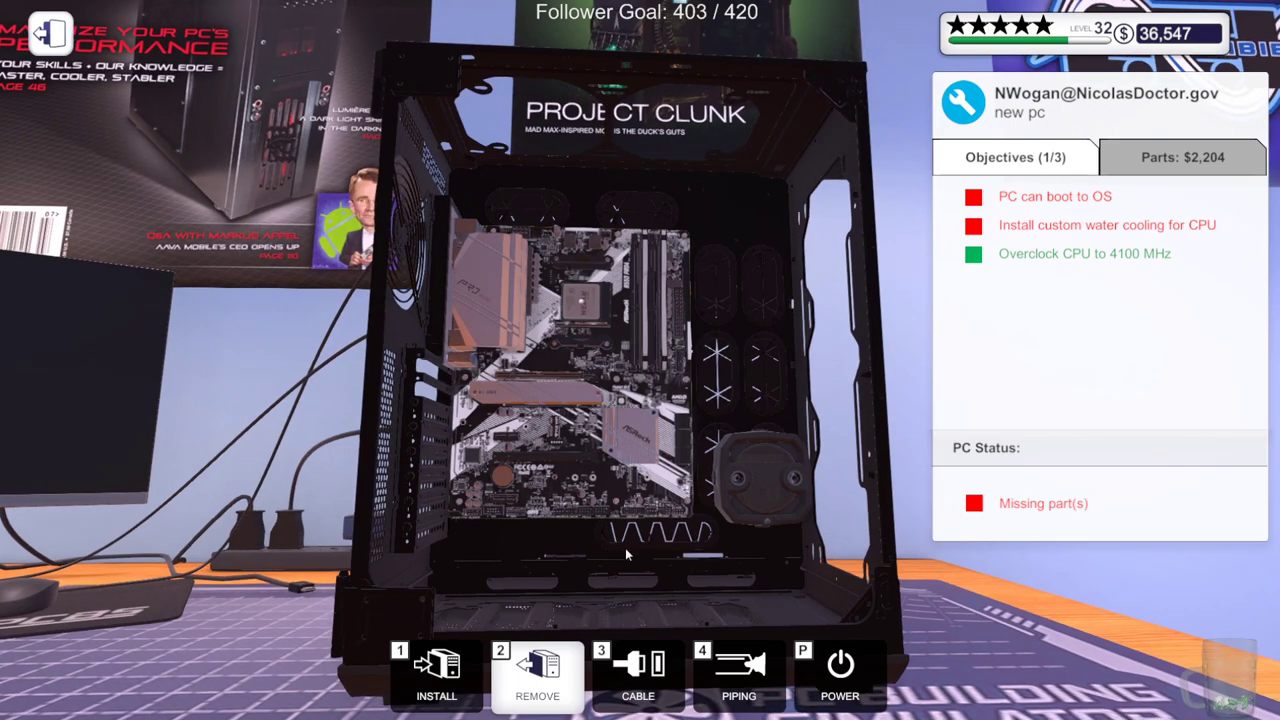
drag(663, 503, 700, 503)
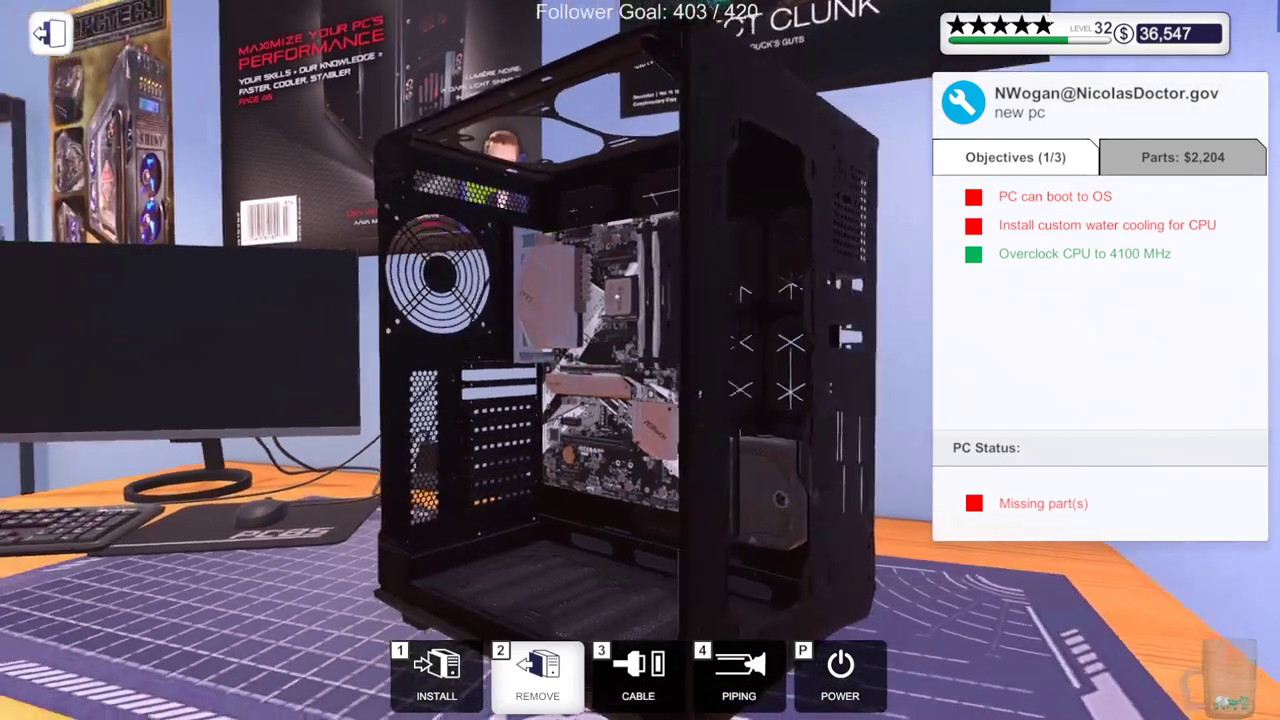
key(d)
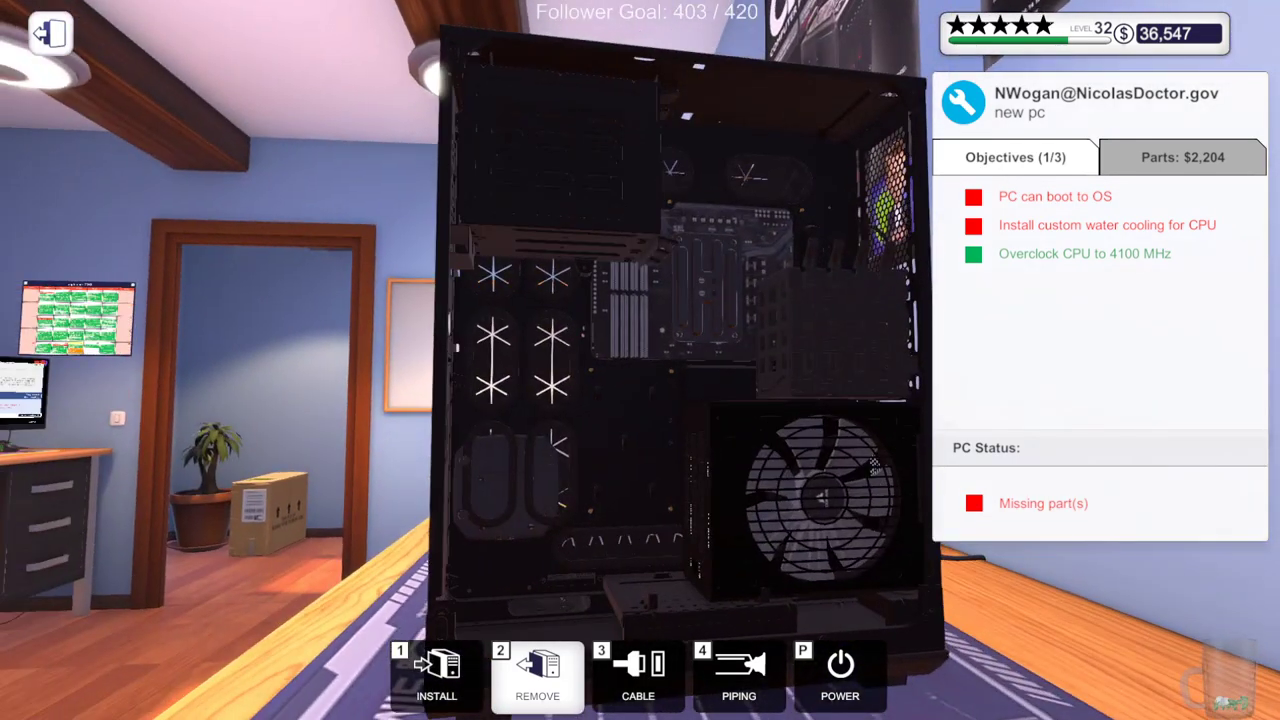
key(a)
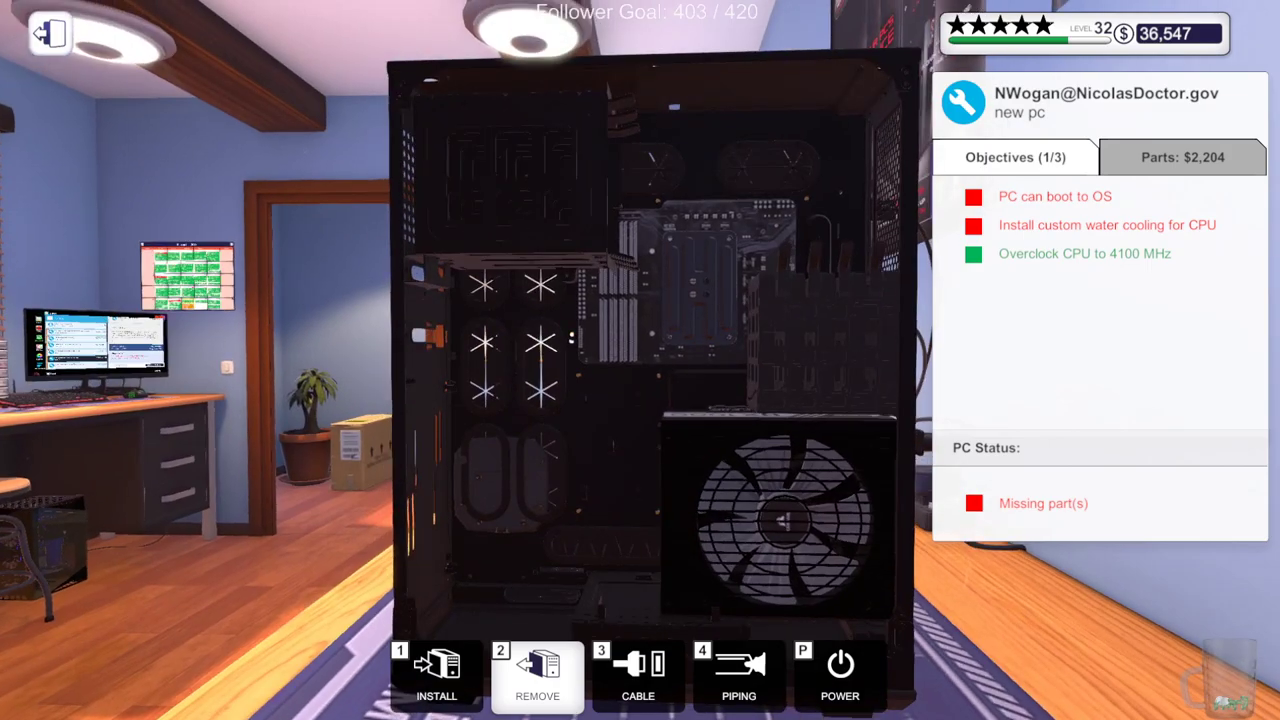
key(a)
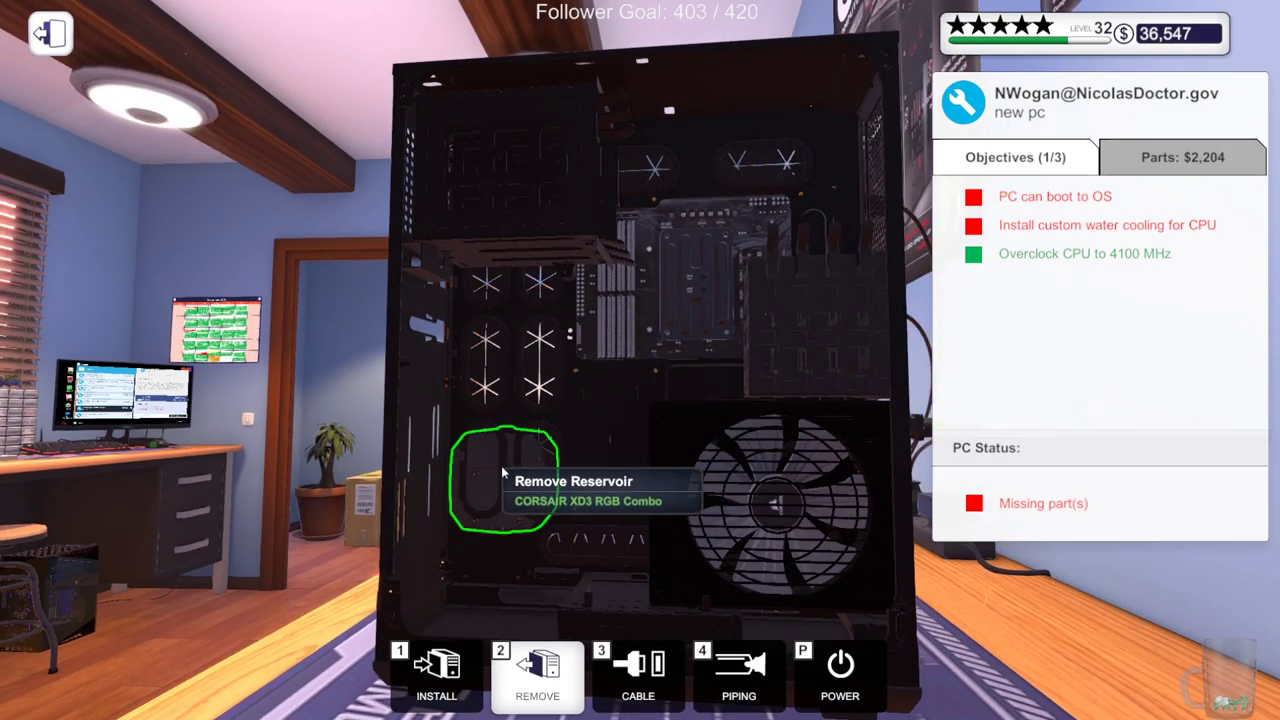
key(a)
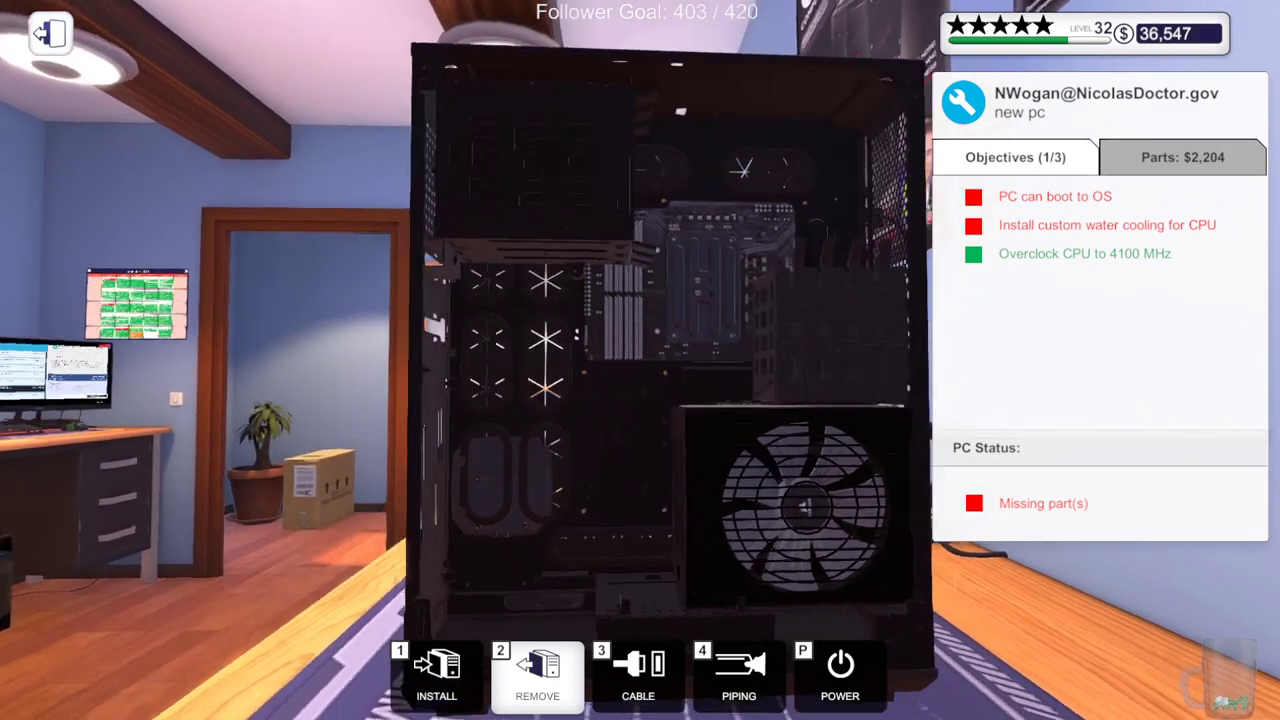
key(a)
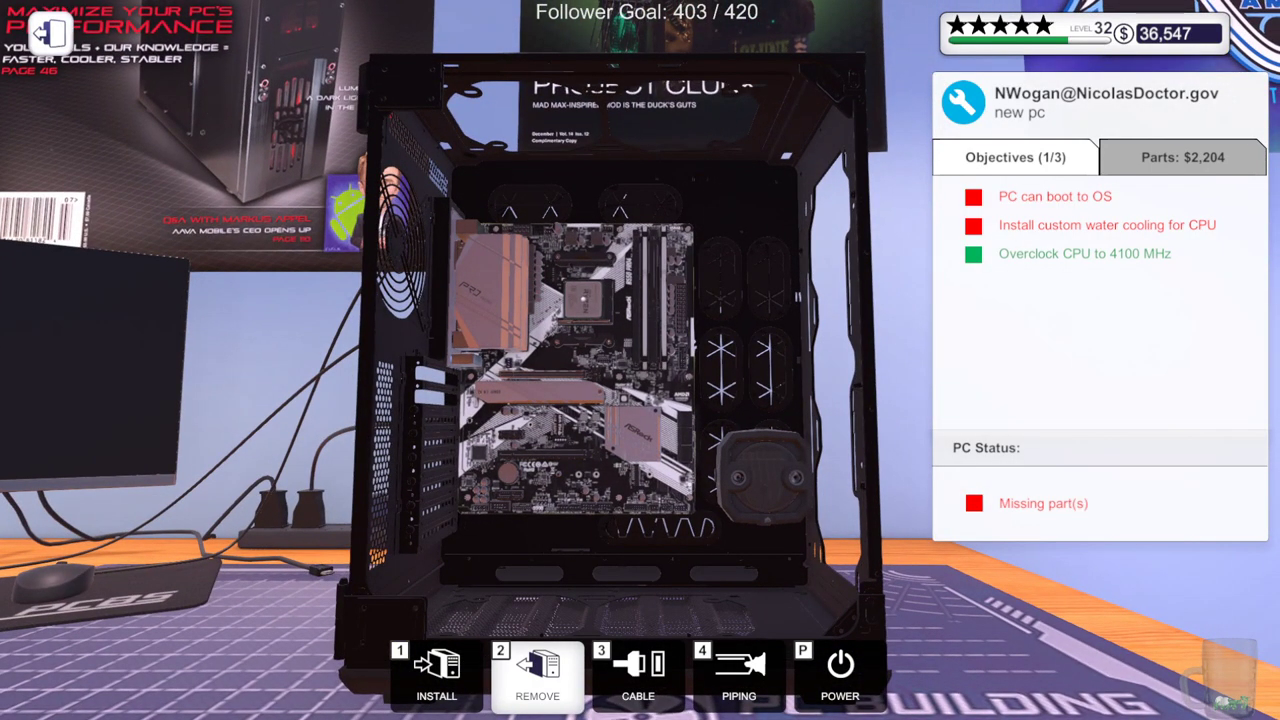
scroll(610, 380, down, 3)
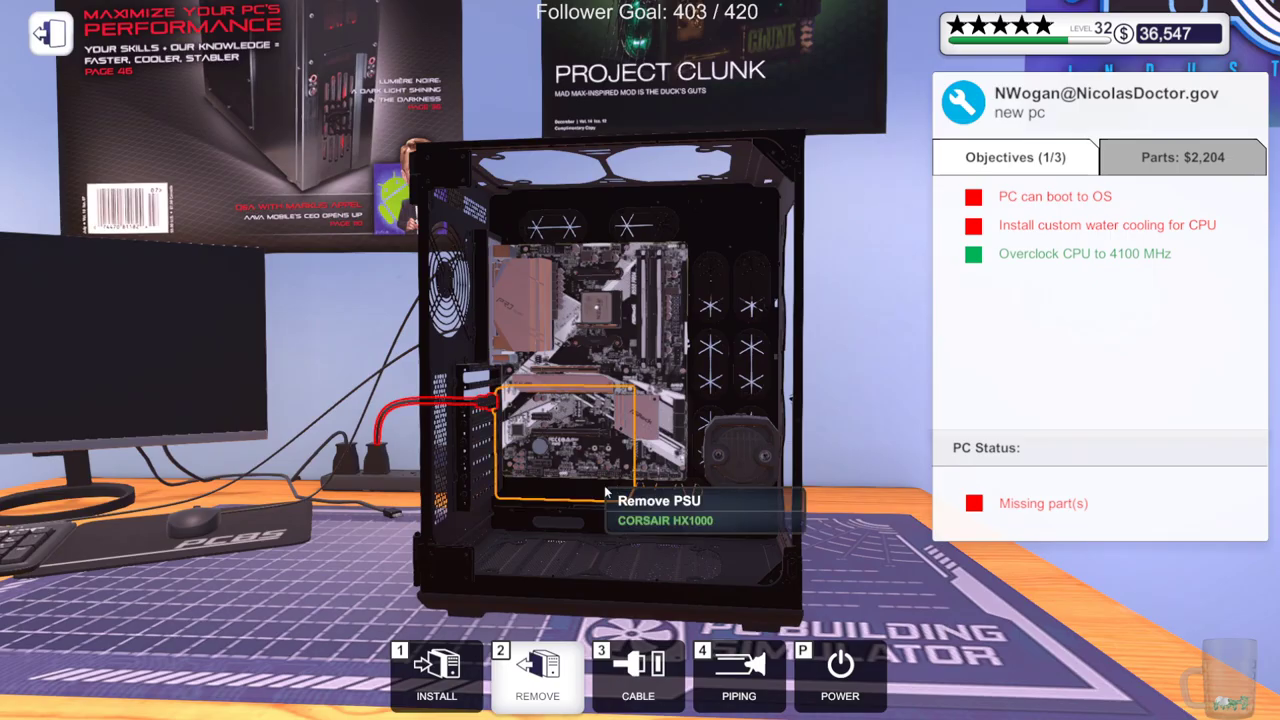
key(Escape)
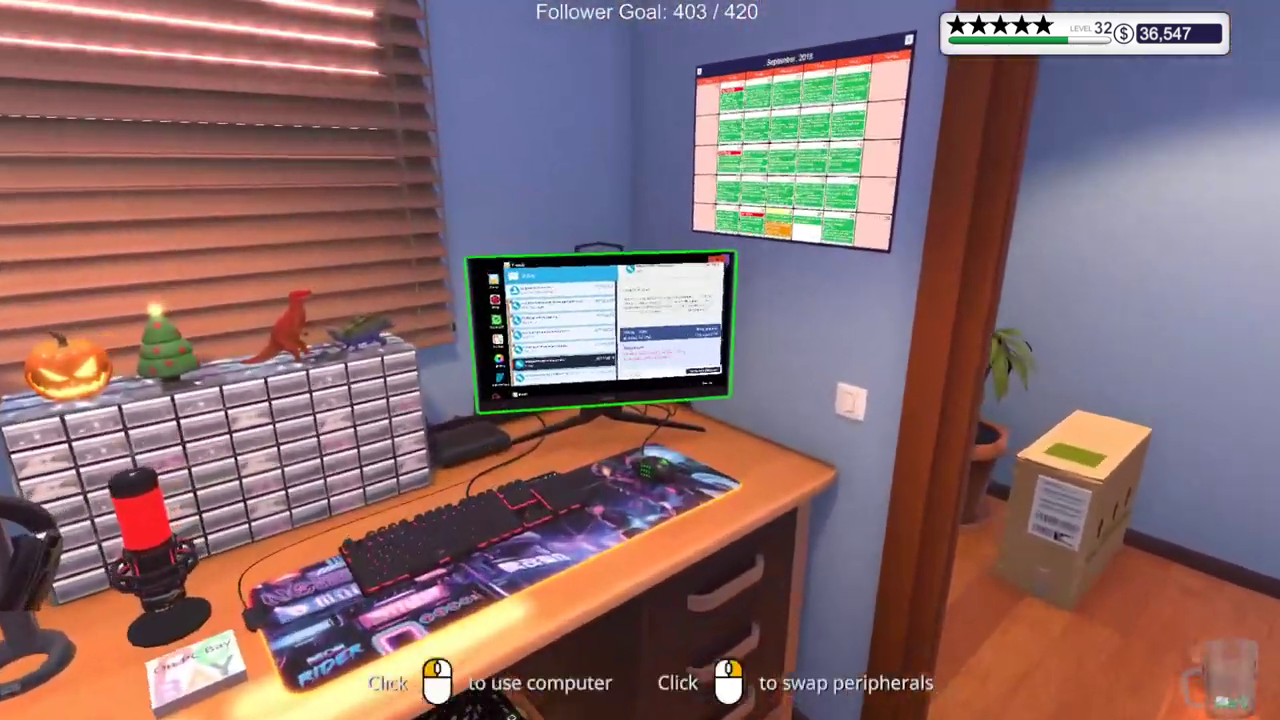
click(640, 370)
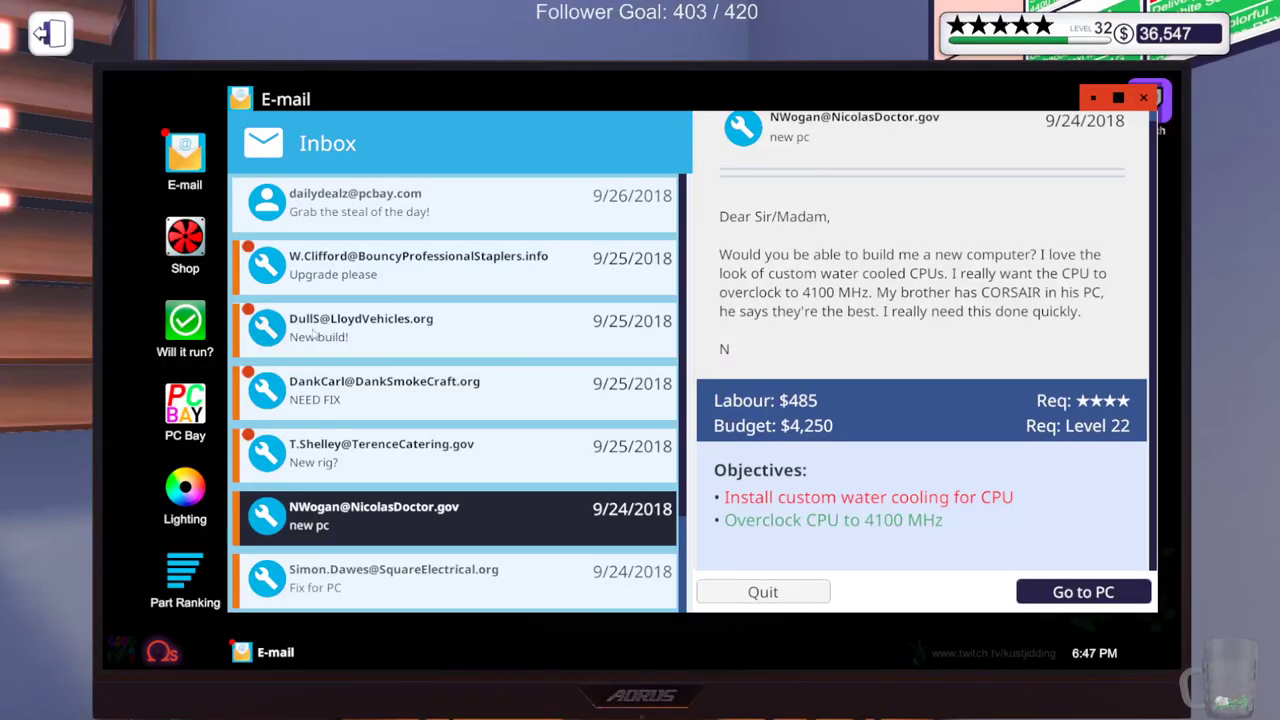
click(180, 248)
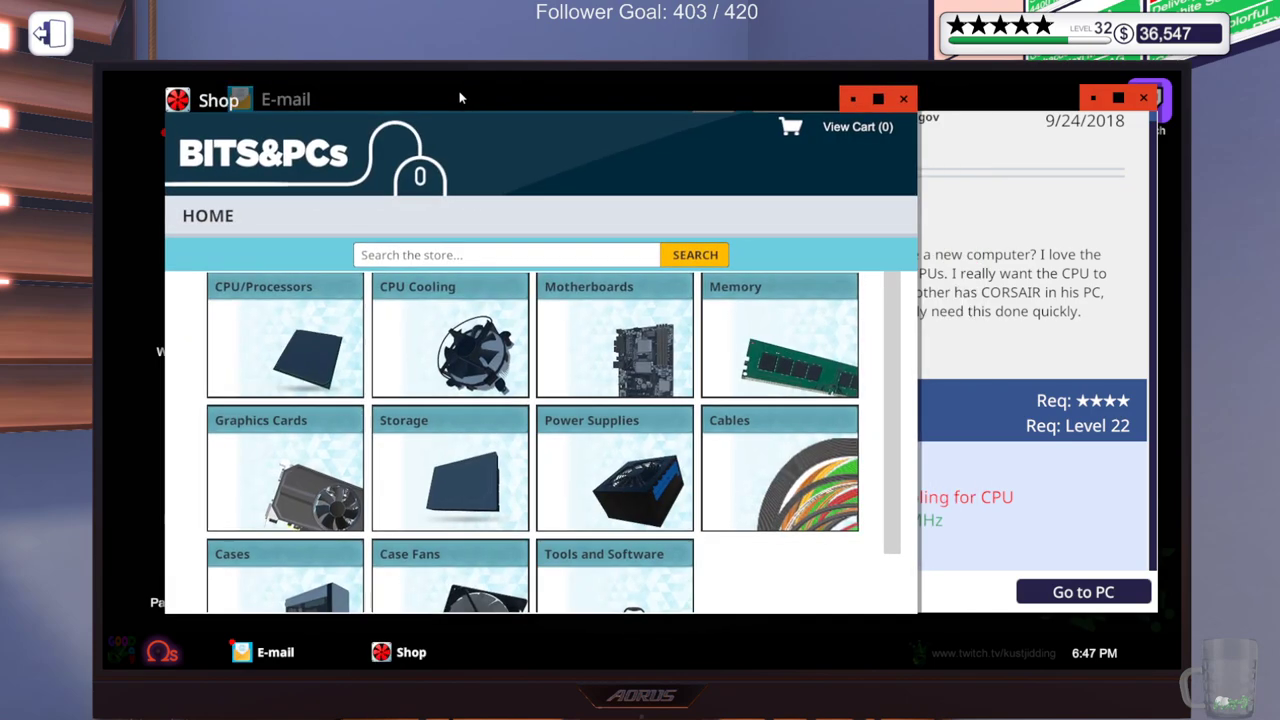
click(280, 450)
click(860, 210)
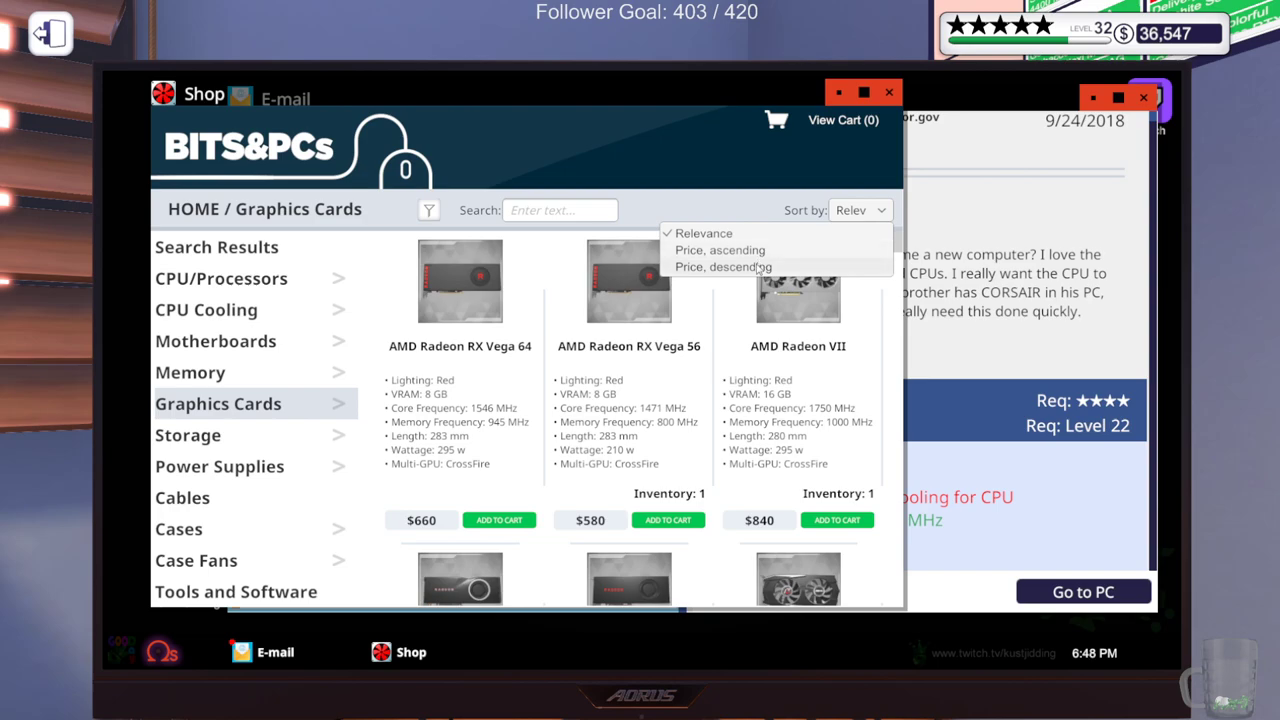
click(765, 266)
scroll(901, 250, down, 5)
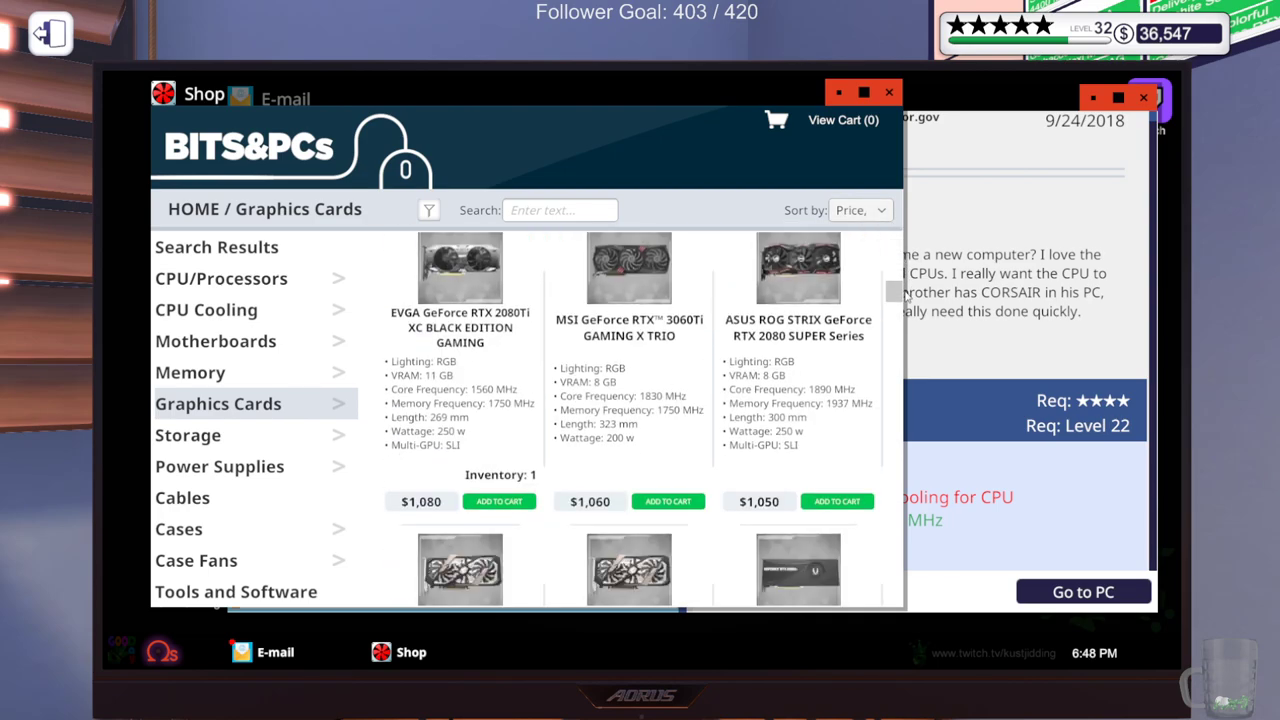
scroll(800, 400, down, 3)
scroll(780, 420, up, 2)
scroll(776, 430, up, 2)
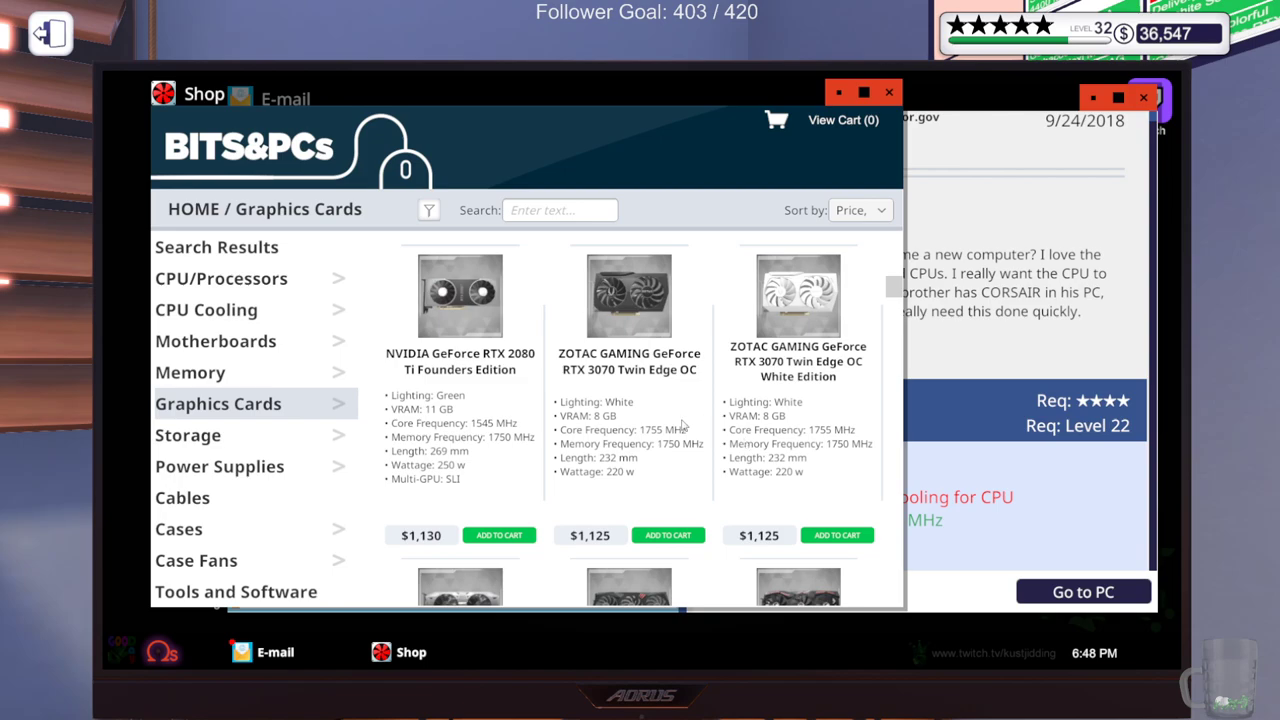
scroll(683, 425, up, 2)
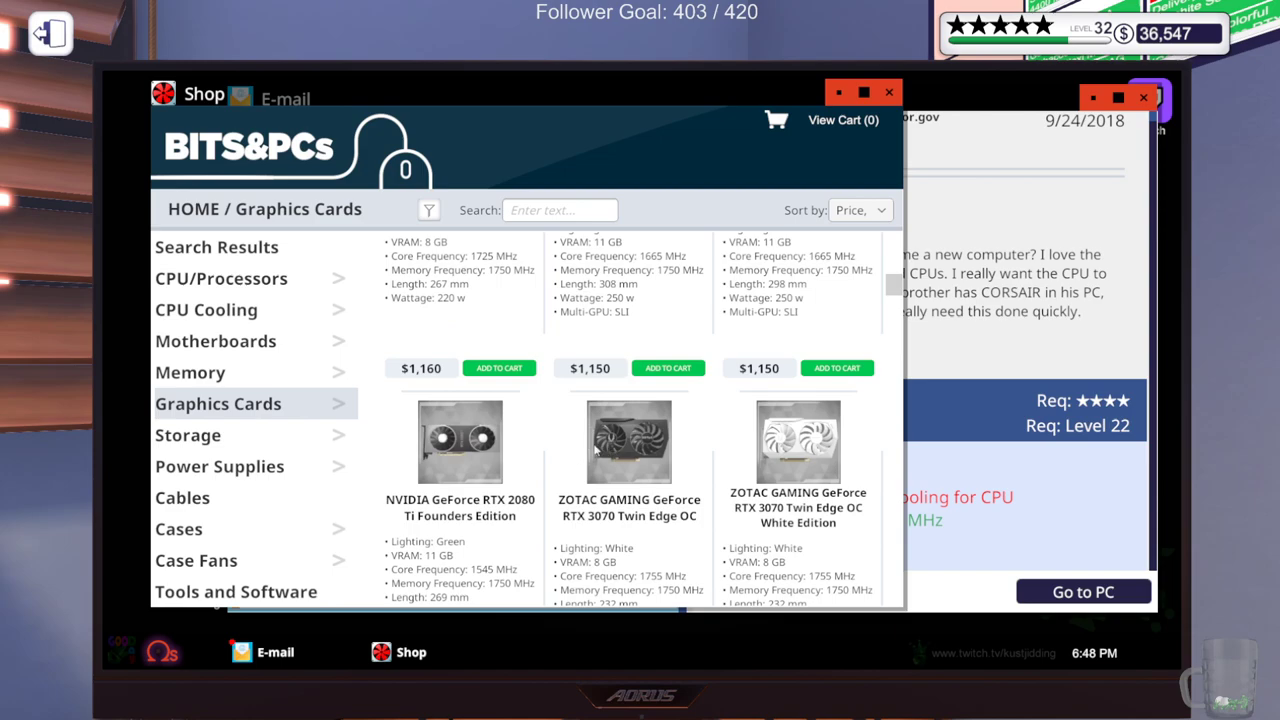
scroll(592, 470, up, 2)
scroll(597, 490, up, 2)
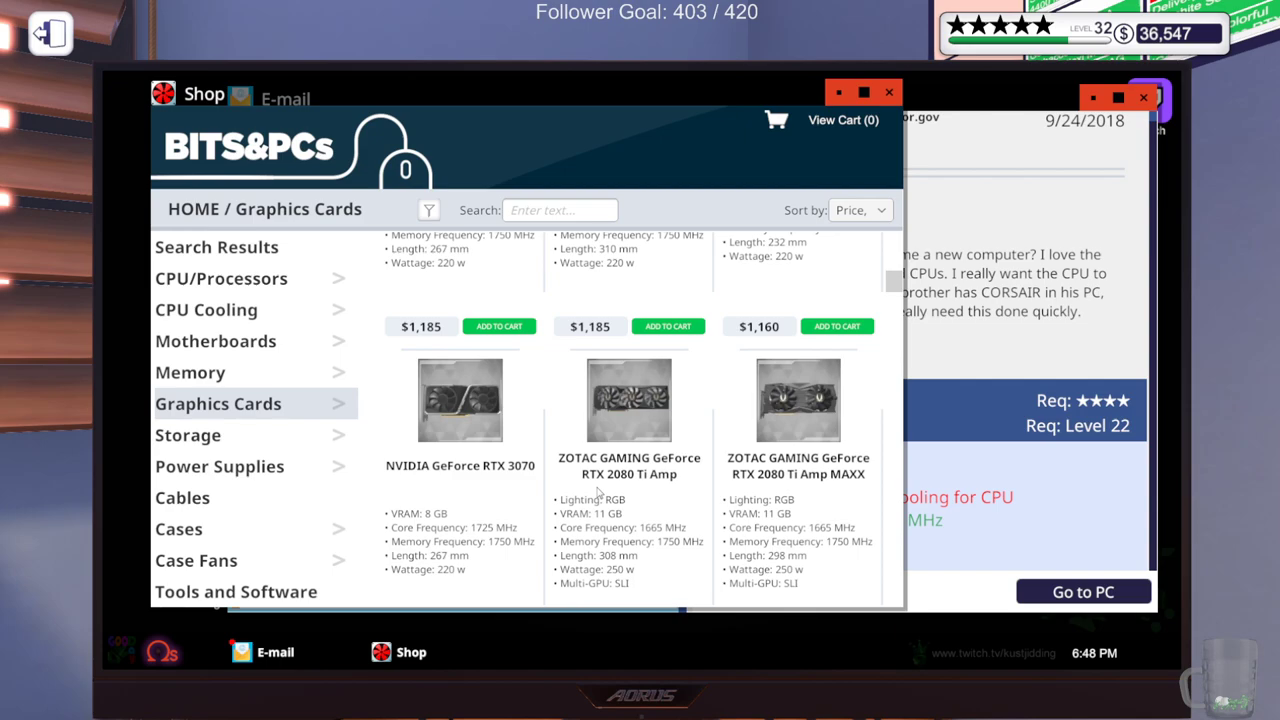
scroll(598, 492, up, 2)
scroll(598, 492, up, 2)
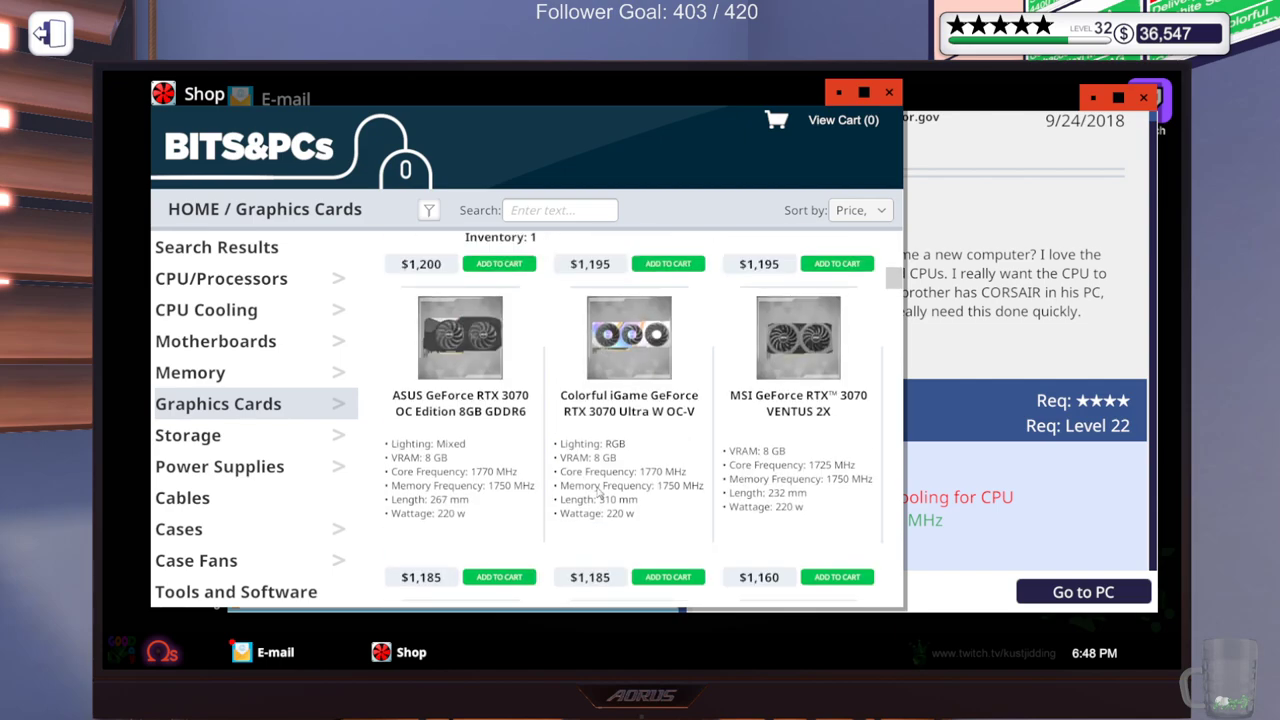
scroll(598, 492, up, 1)
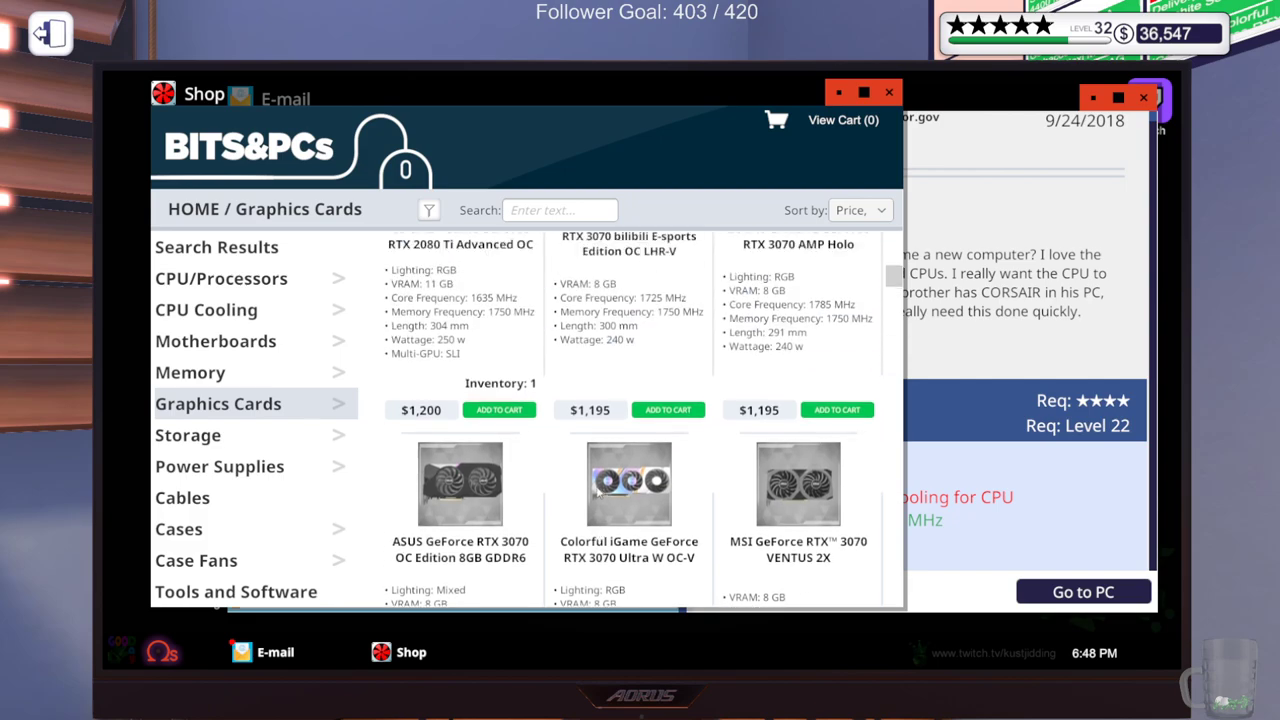
scroll(598, 492, up, 1)
scroll(598, 492, up, 1)
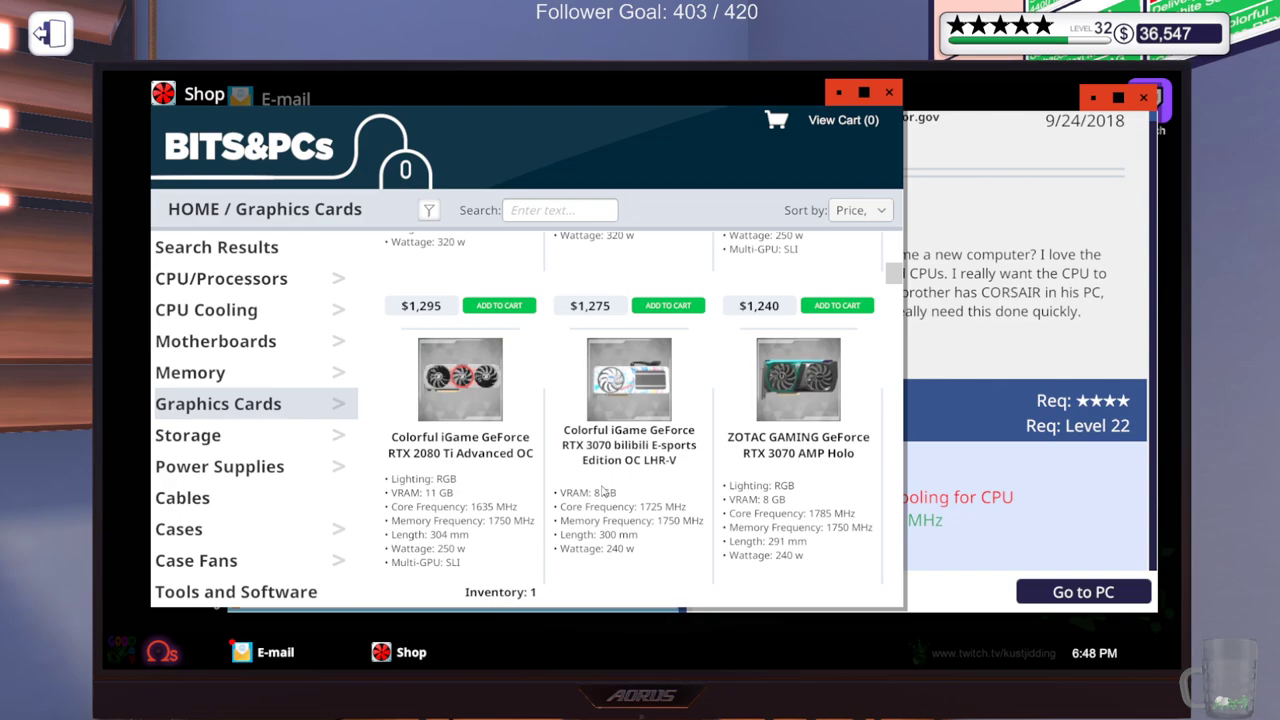
scroll(603, 492, up, 1)
scroll(631, 515, up, 1)
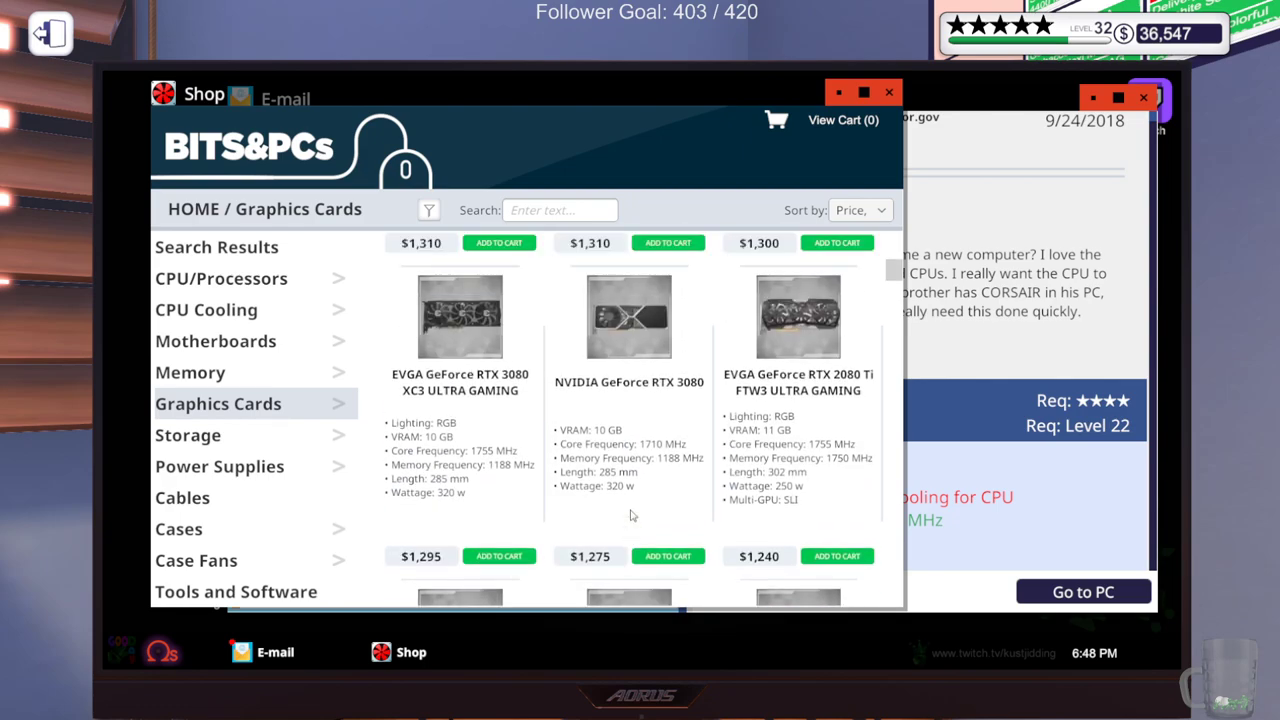
scroll(631, 515, up, 1)
scroll(631, 515, up, 1)
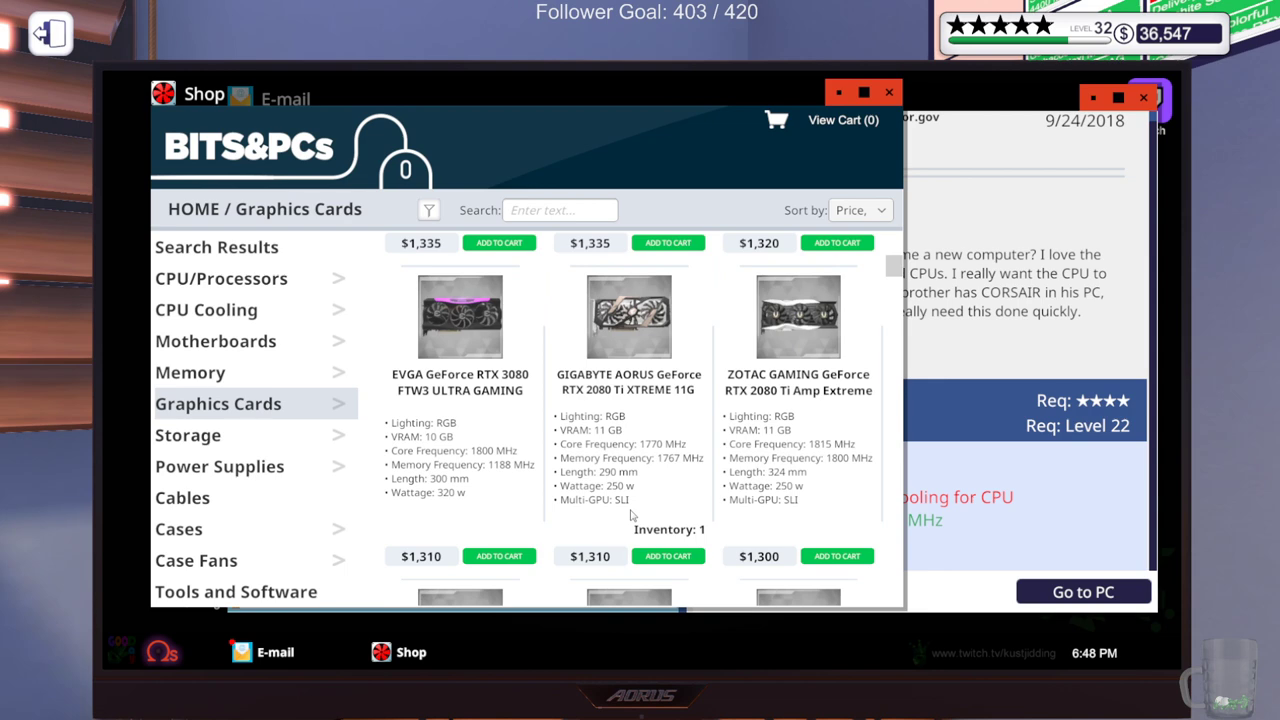
click(1031, 493)
Return to the PC and remove the four screws from the squat pump unit
key(Escape)
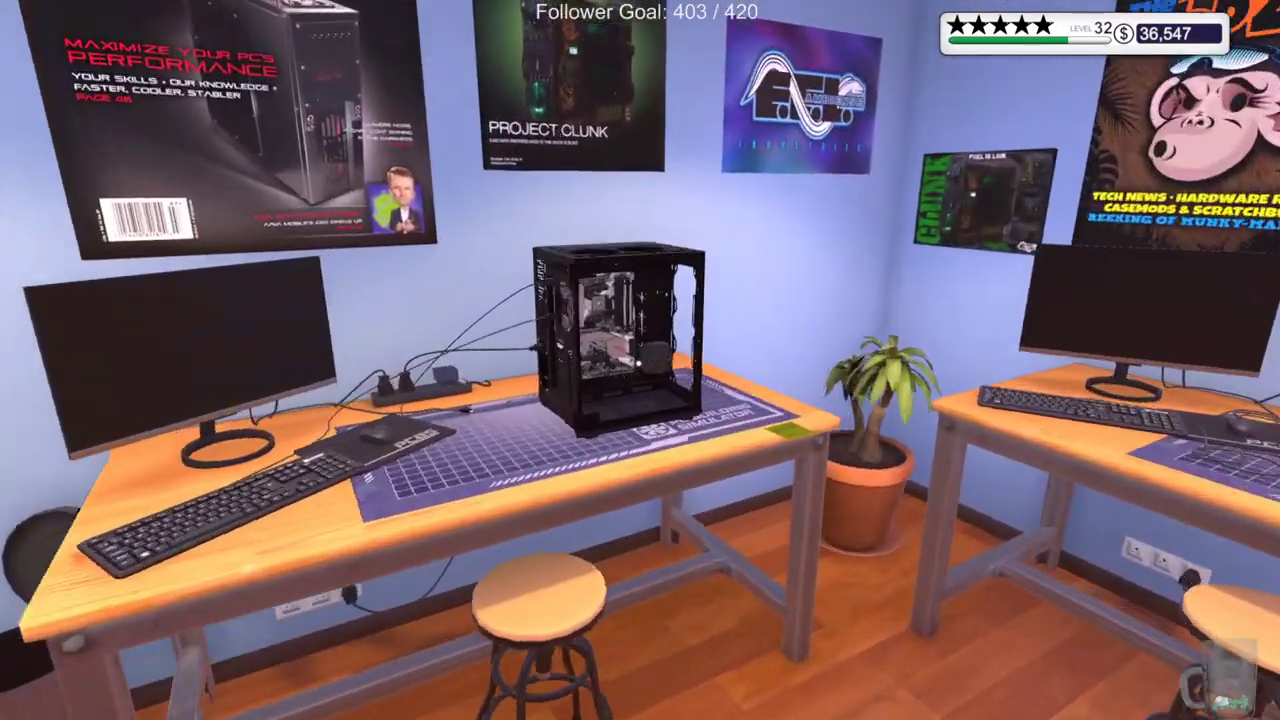
click(640, 360)
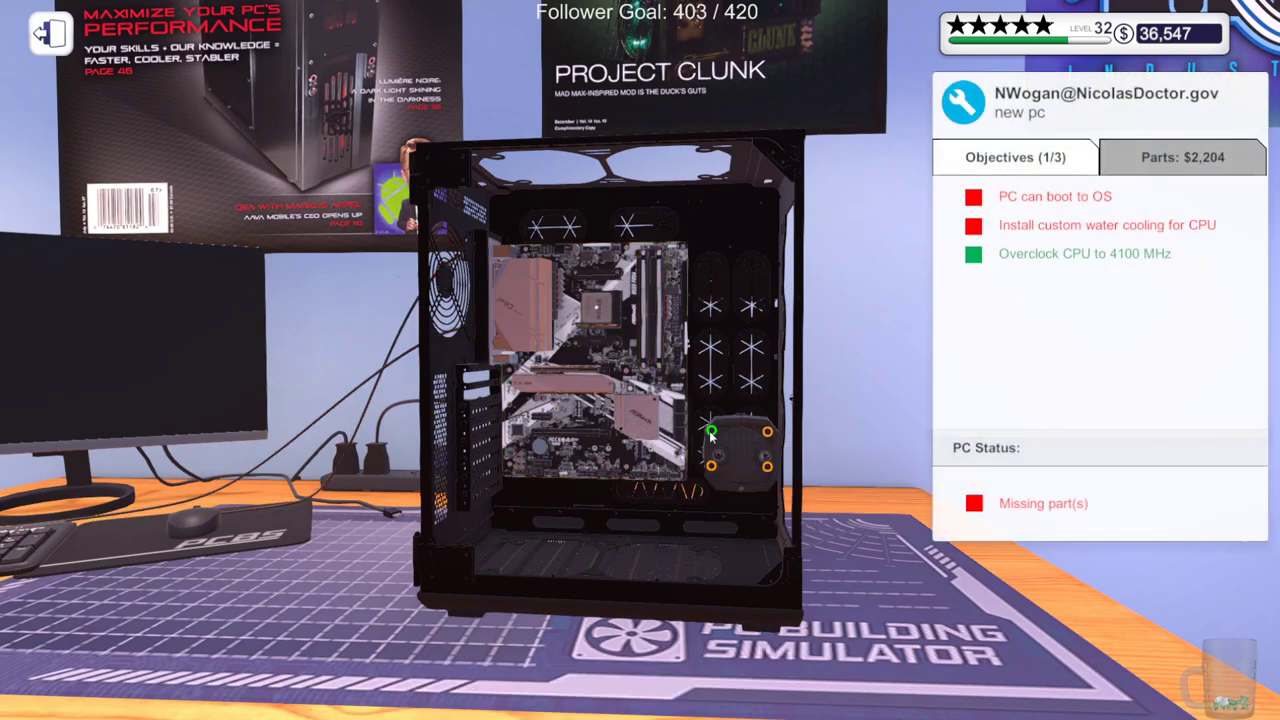
click(711, 433)
click(712, 467)
click(770, 470)
click(767, 433)
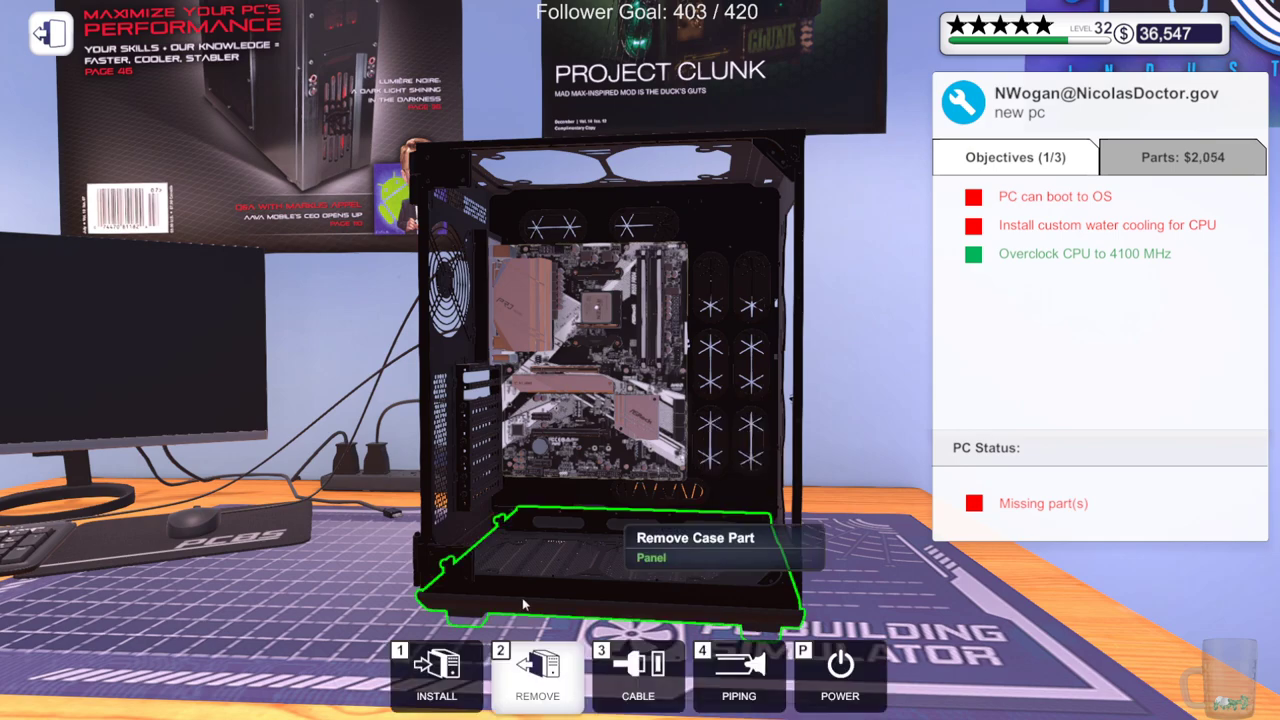
Mount the CORSAIR XD5 RGB Combo reservoir in the case and screw it down
key(1)
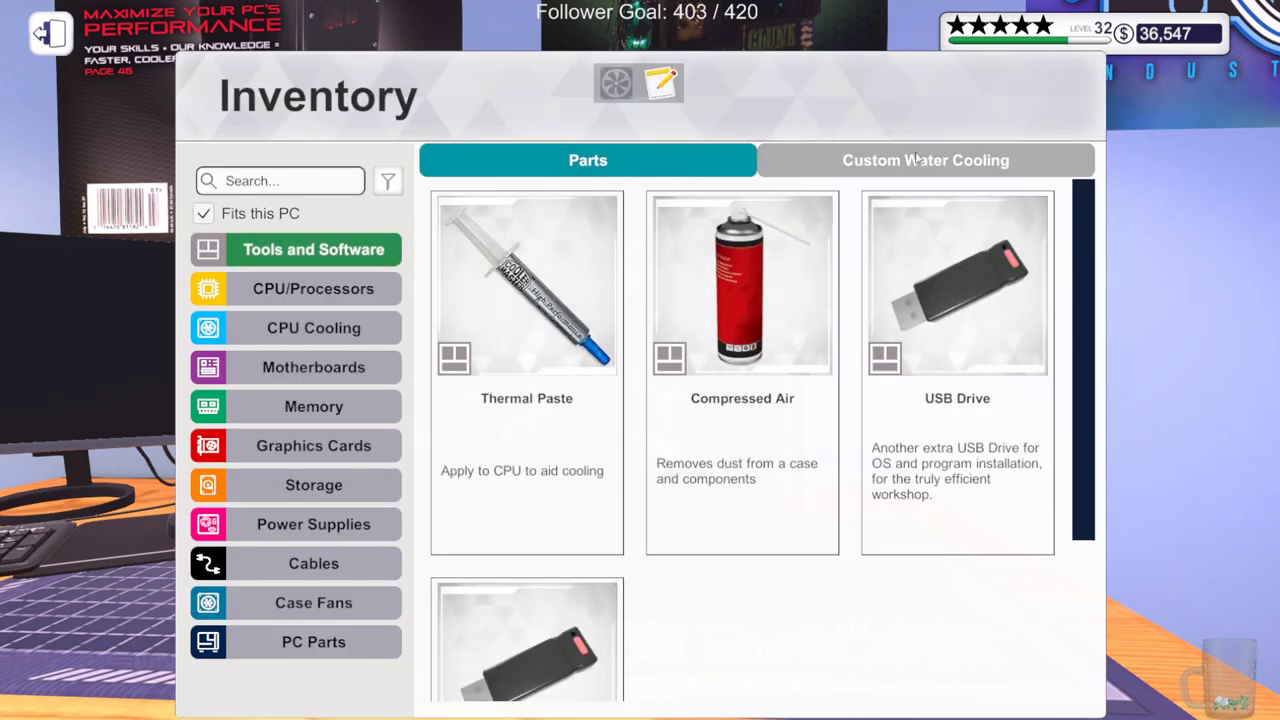
click(925, 160)
click(313, 288)
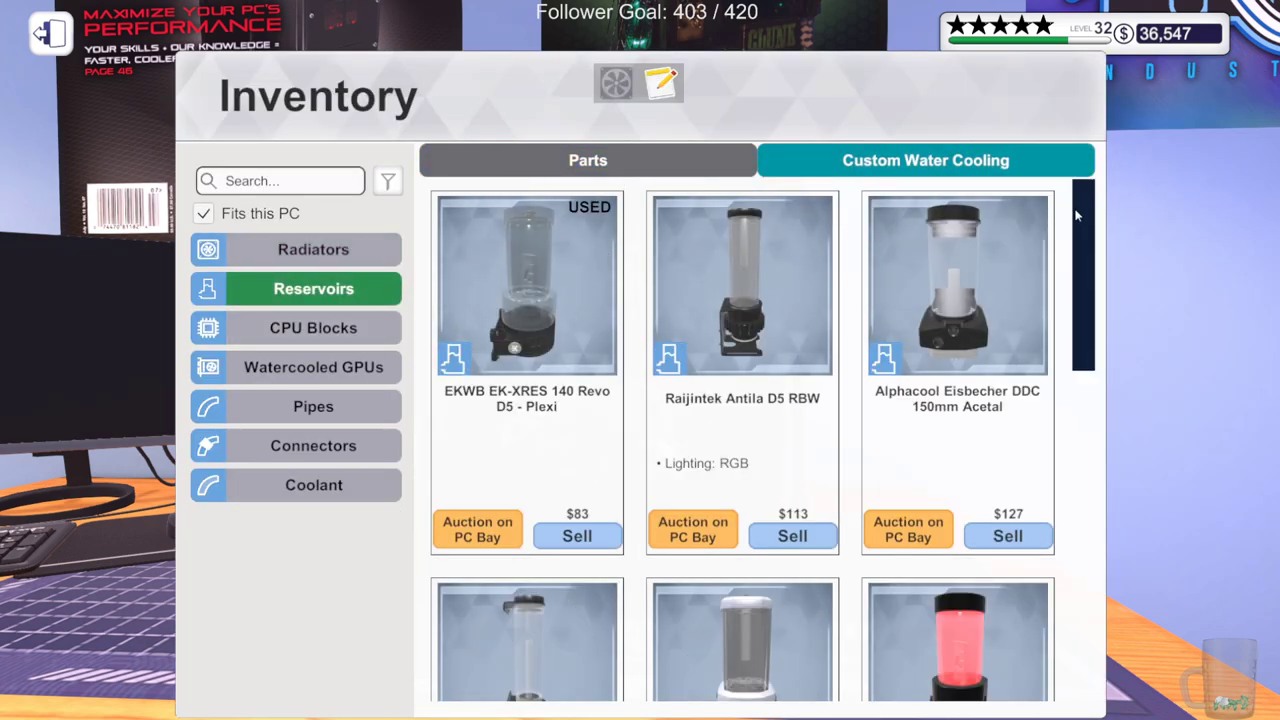
scroll(936, 400, down, 5)
click(565, 450)
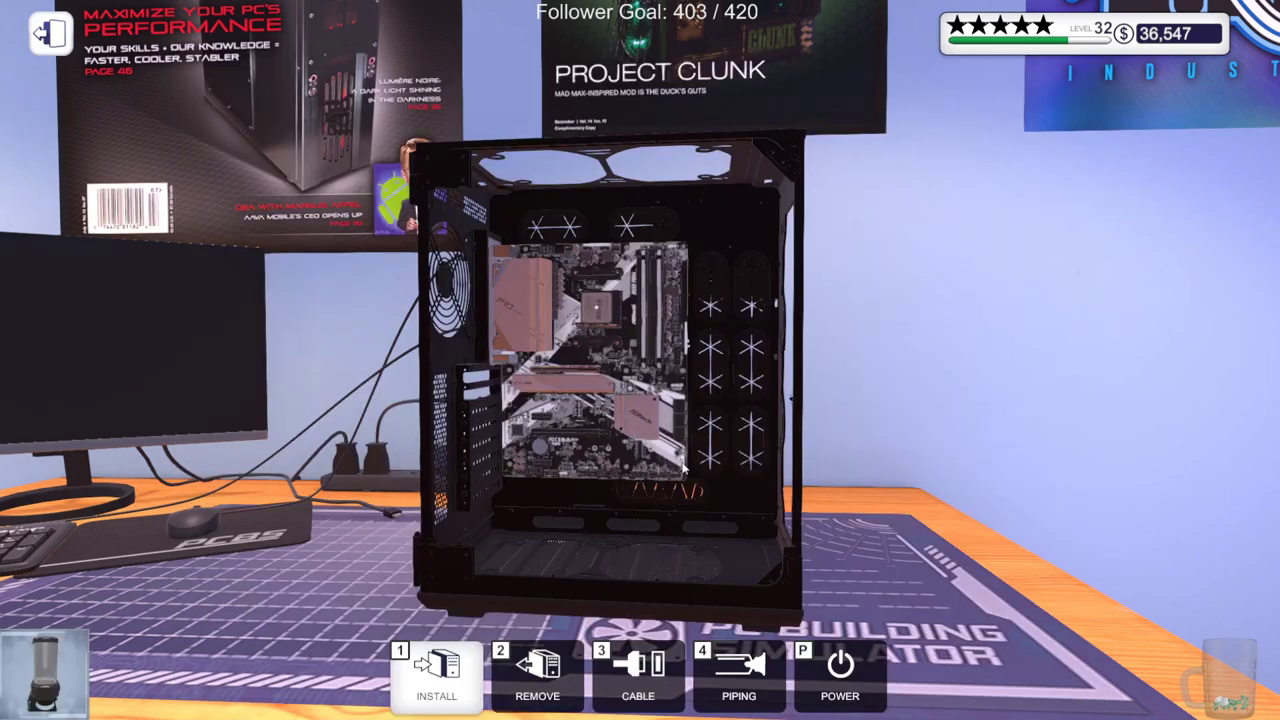
click(735, 457)
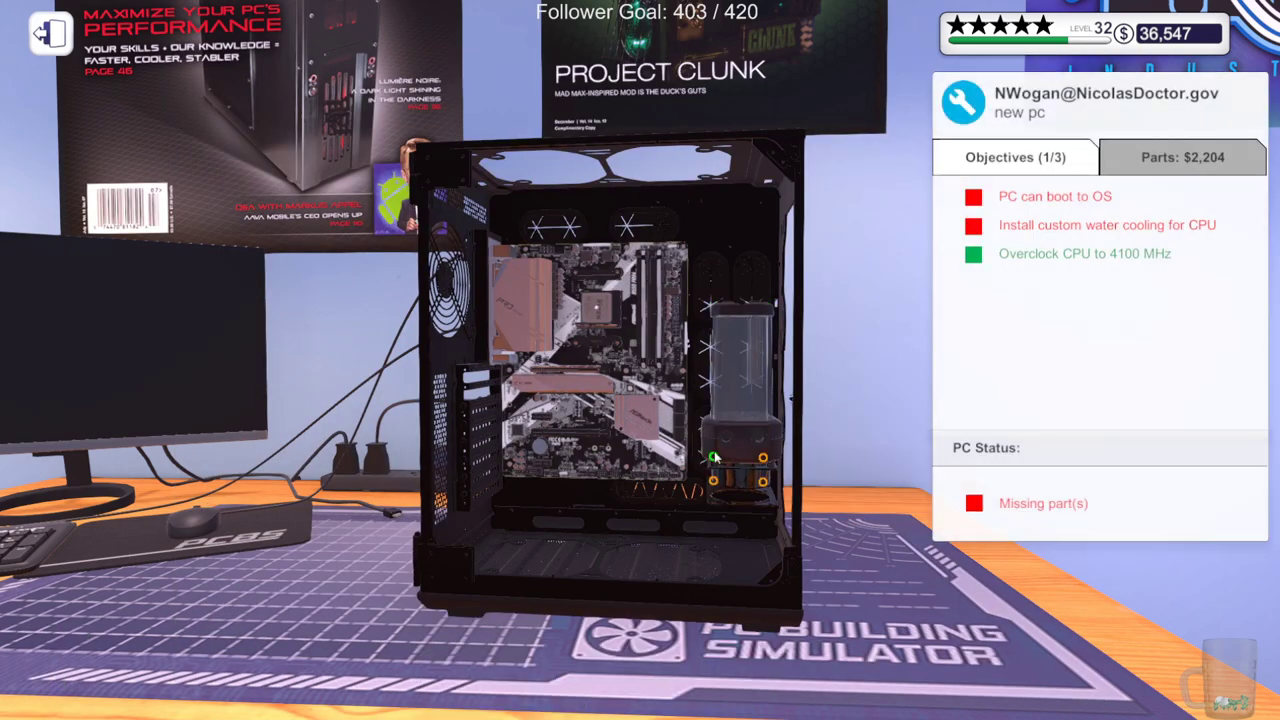
click(716, 488)
key(2)
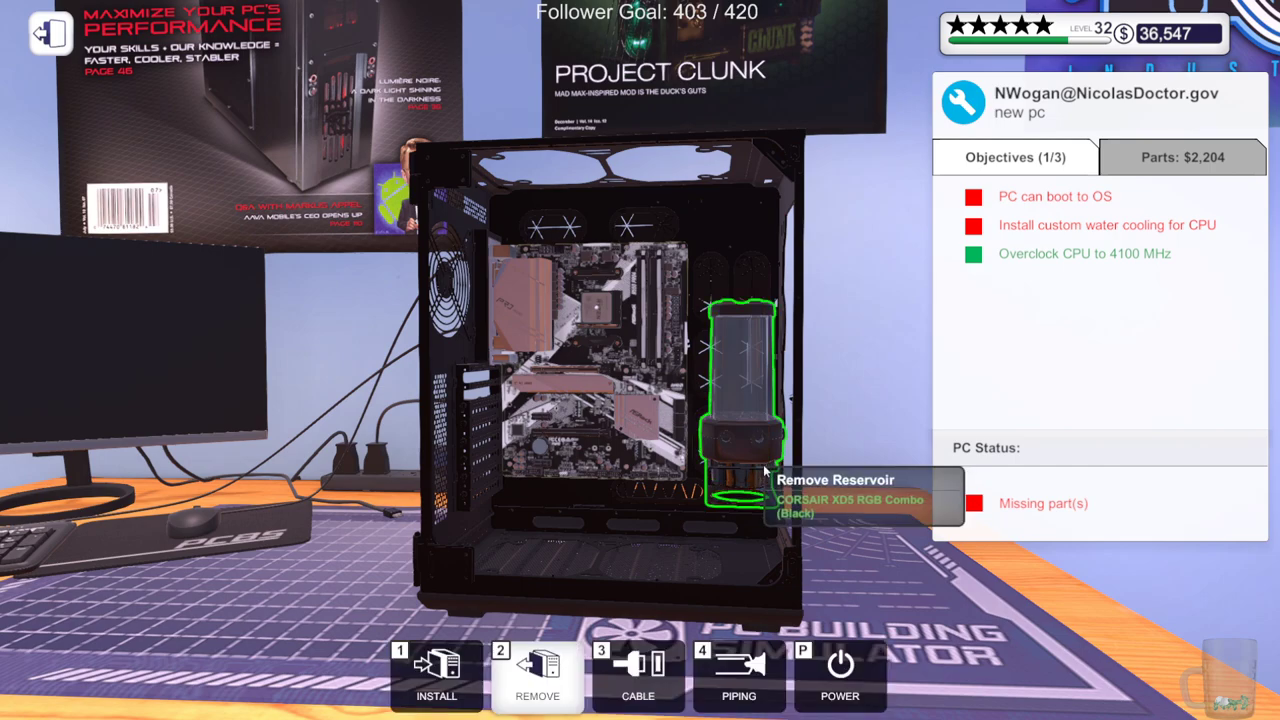
mouse_move(763, 466)
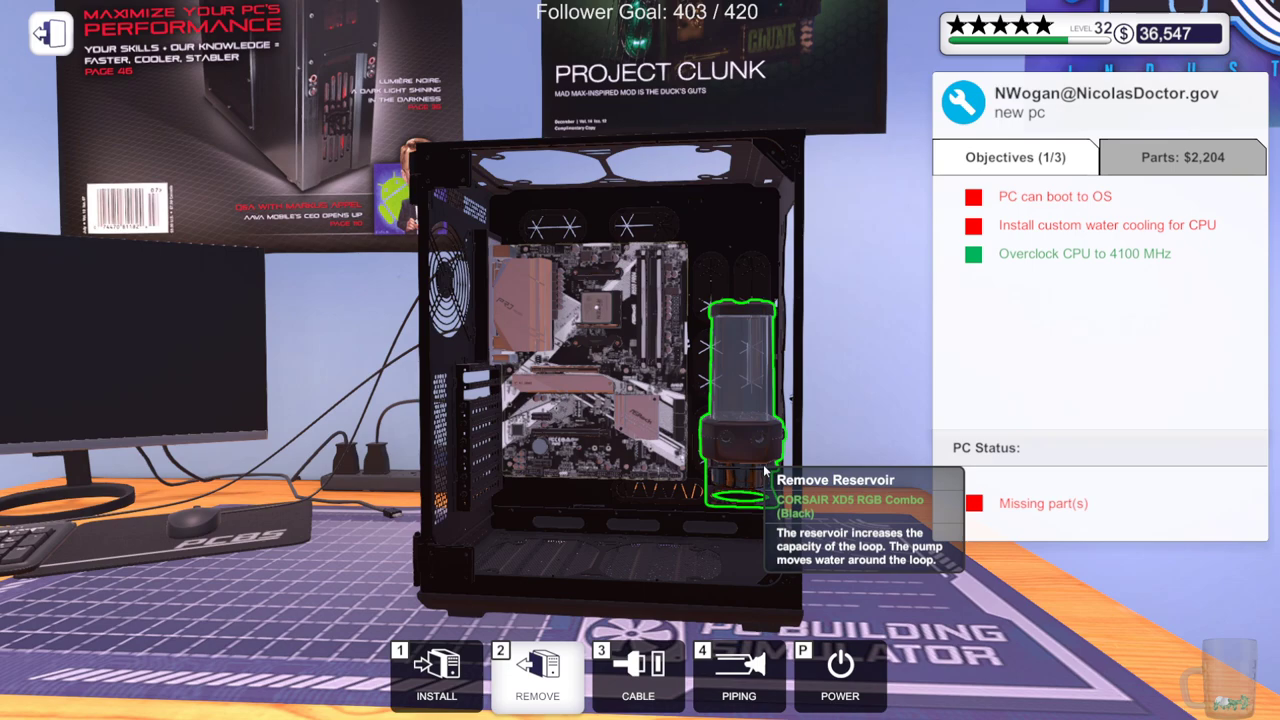
Take the reservoir out and bring up the owned graphics cards list
click(762, 466)
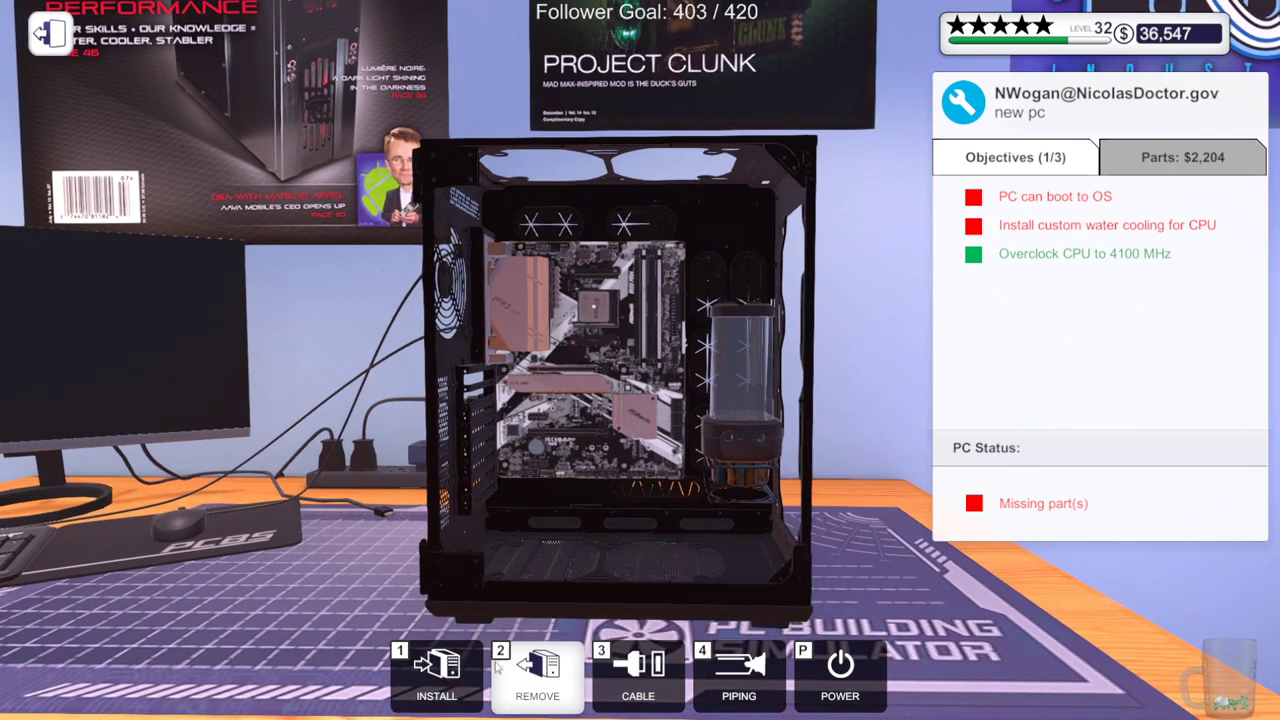
click(436, 685)
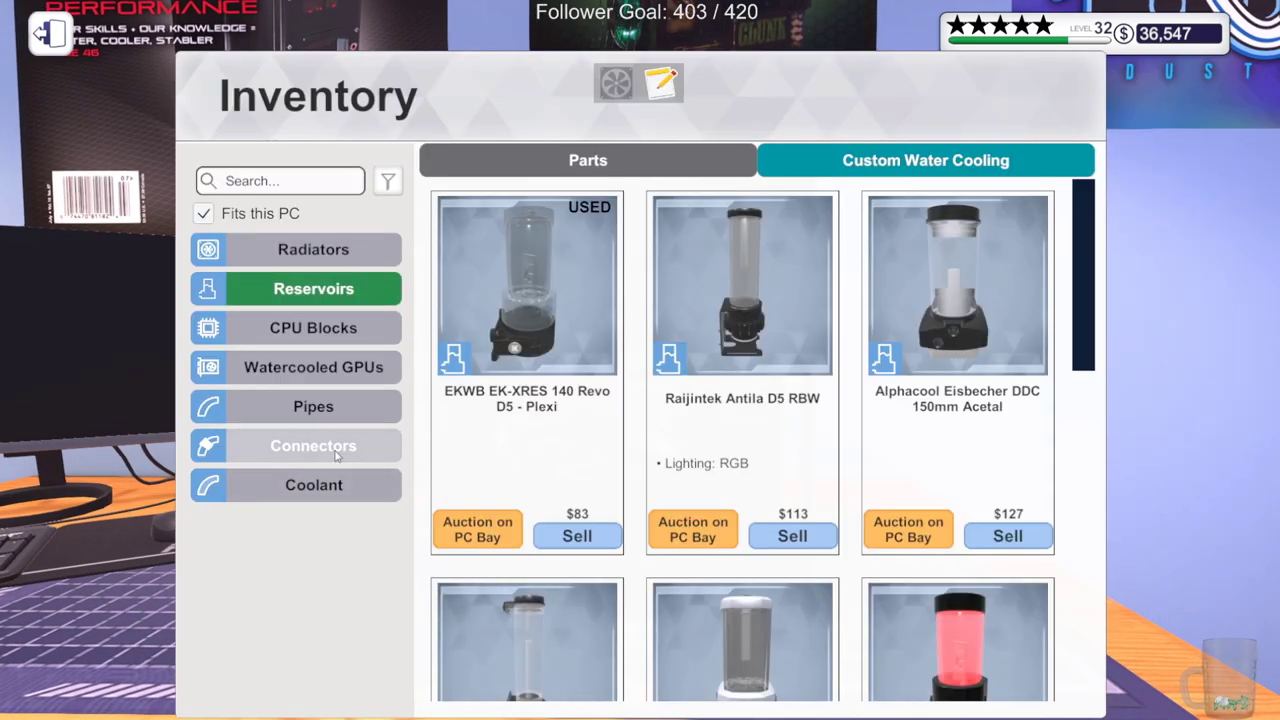
click(588, 160)
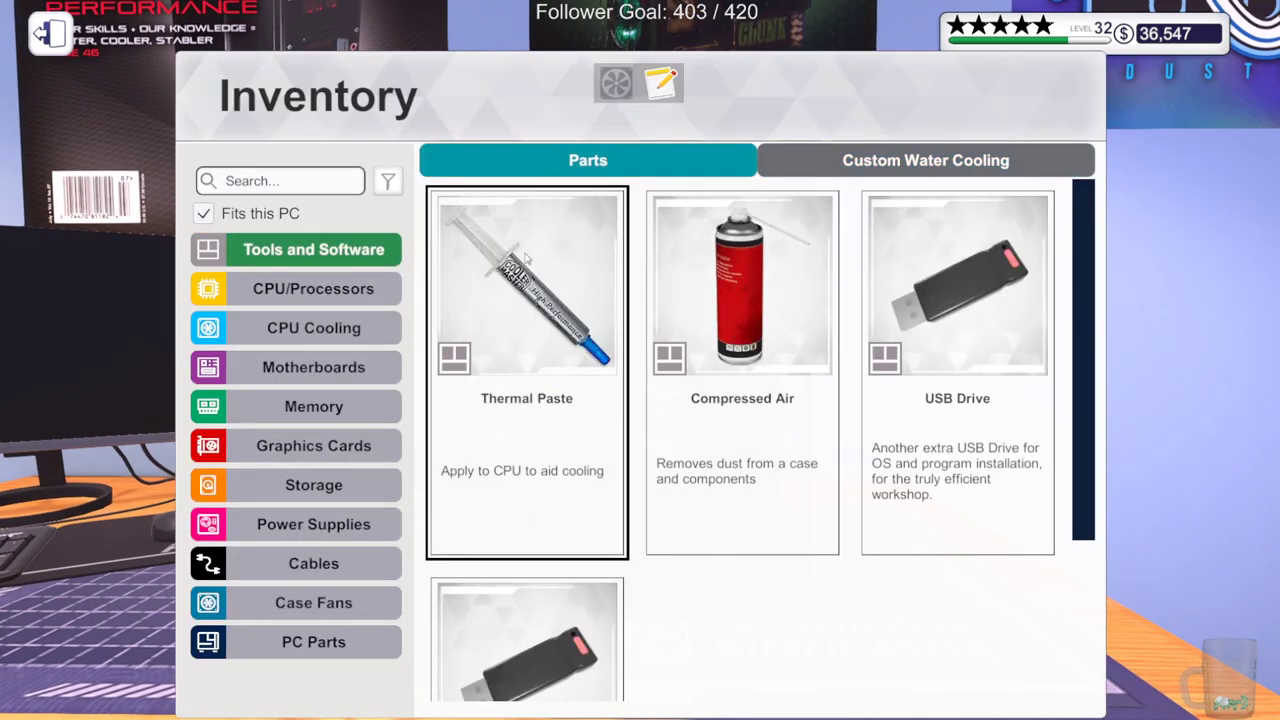
click(325, 452)
drag(1080, 218, 1081, 292)
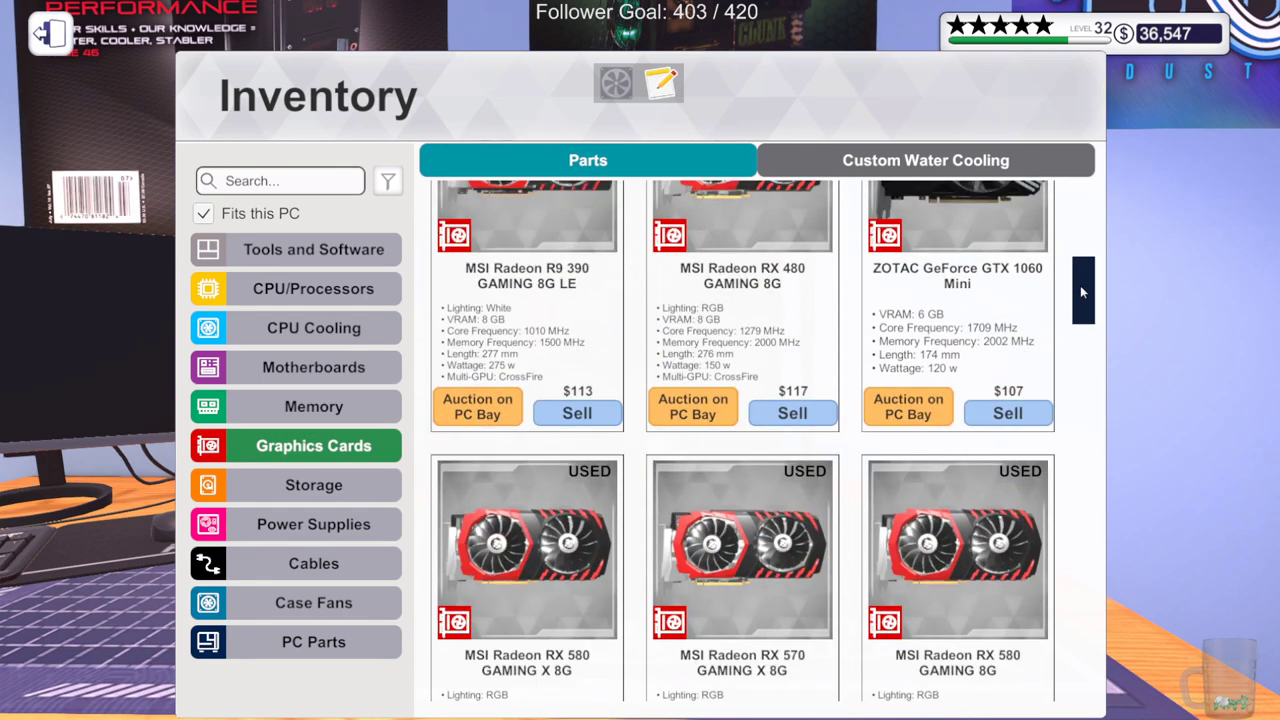
scroll(1081, 292, up, 1)
Try a red MSI card, then pick the EVGA GeForce GTX 1070 GAMING instead
click(742, 280)
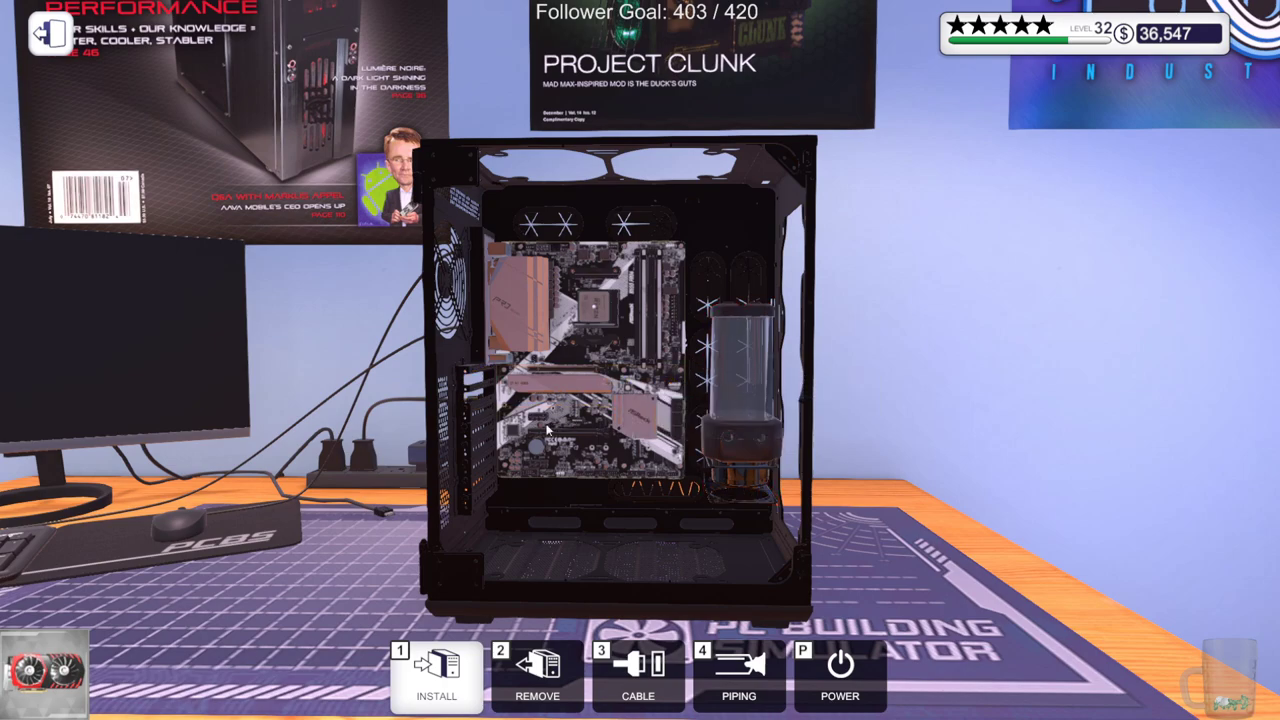
click(437, 670)
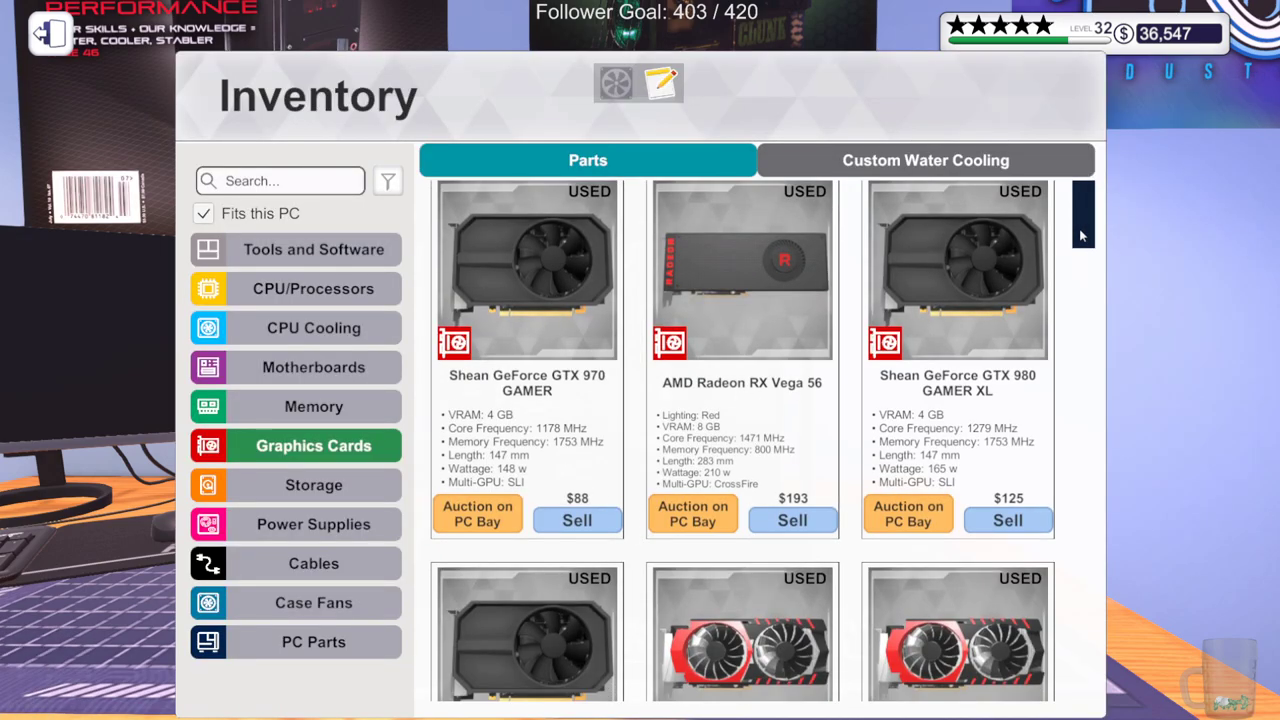
drag(1081, 236, 1078, 302)
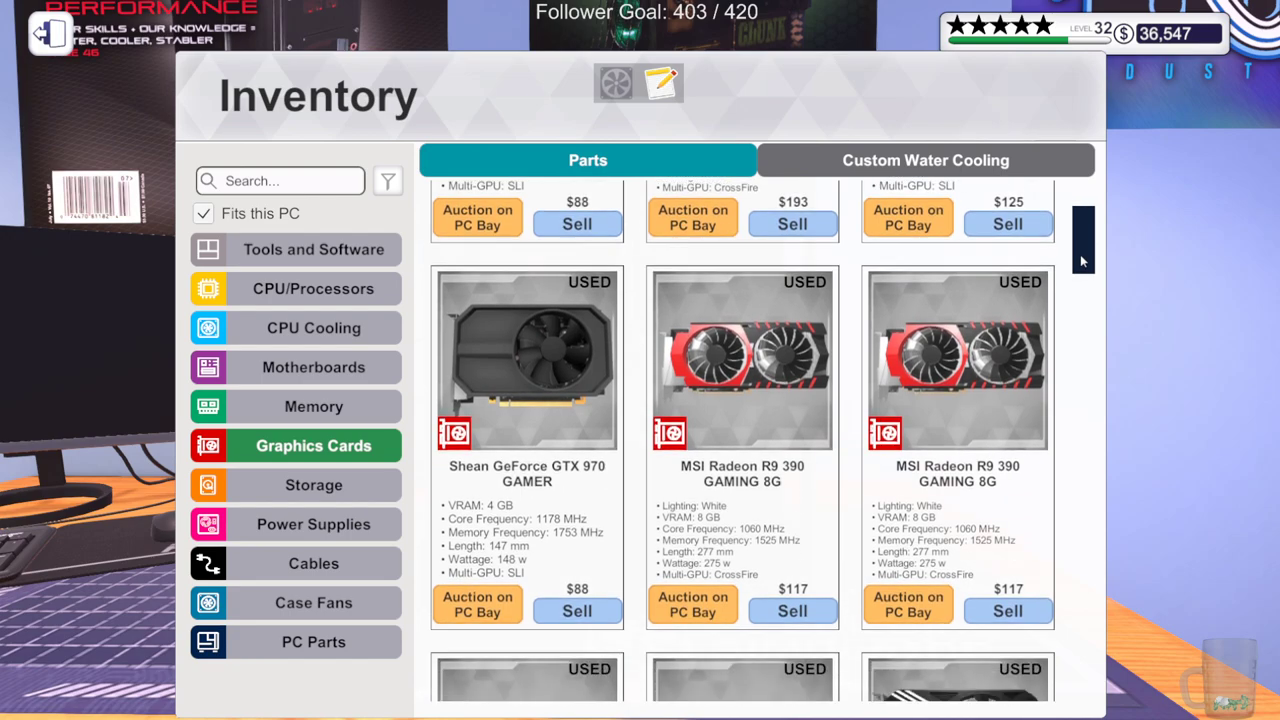
scroll(1078, 302, down, 1)
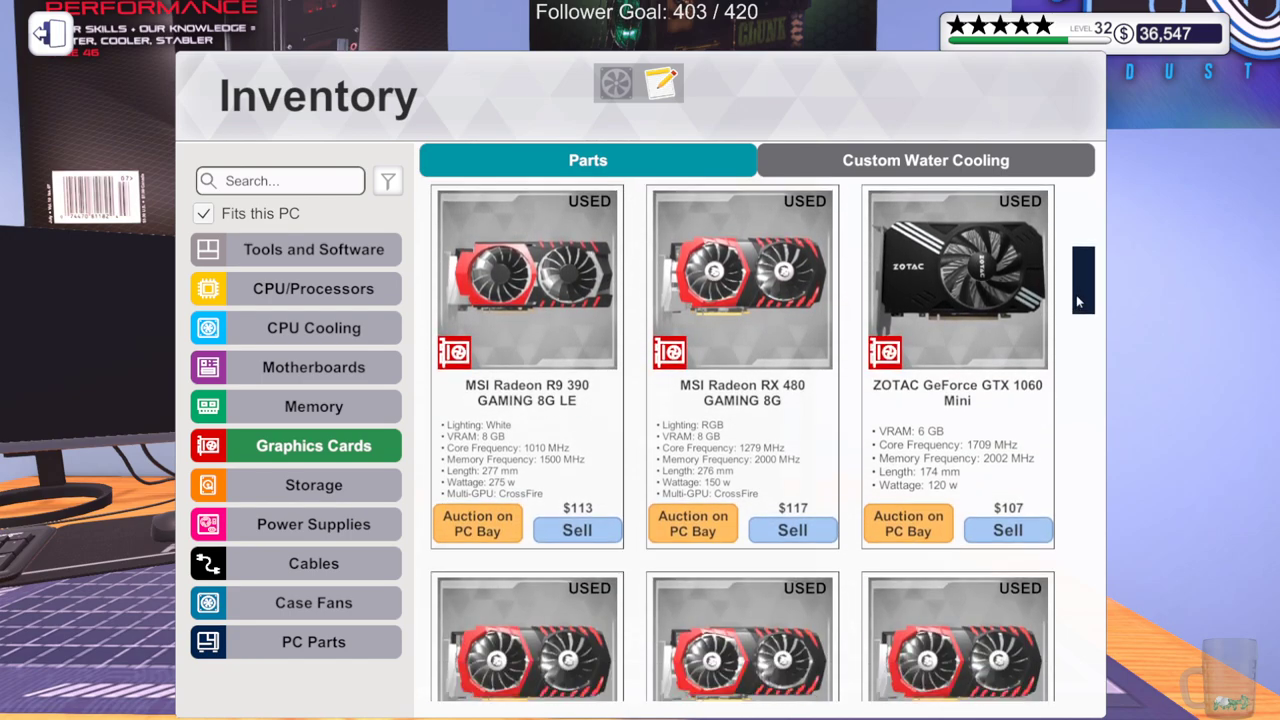
drag(1078, 302, 1090, 356)
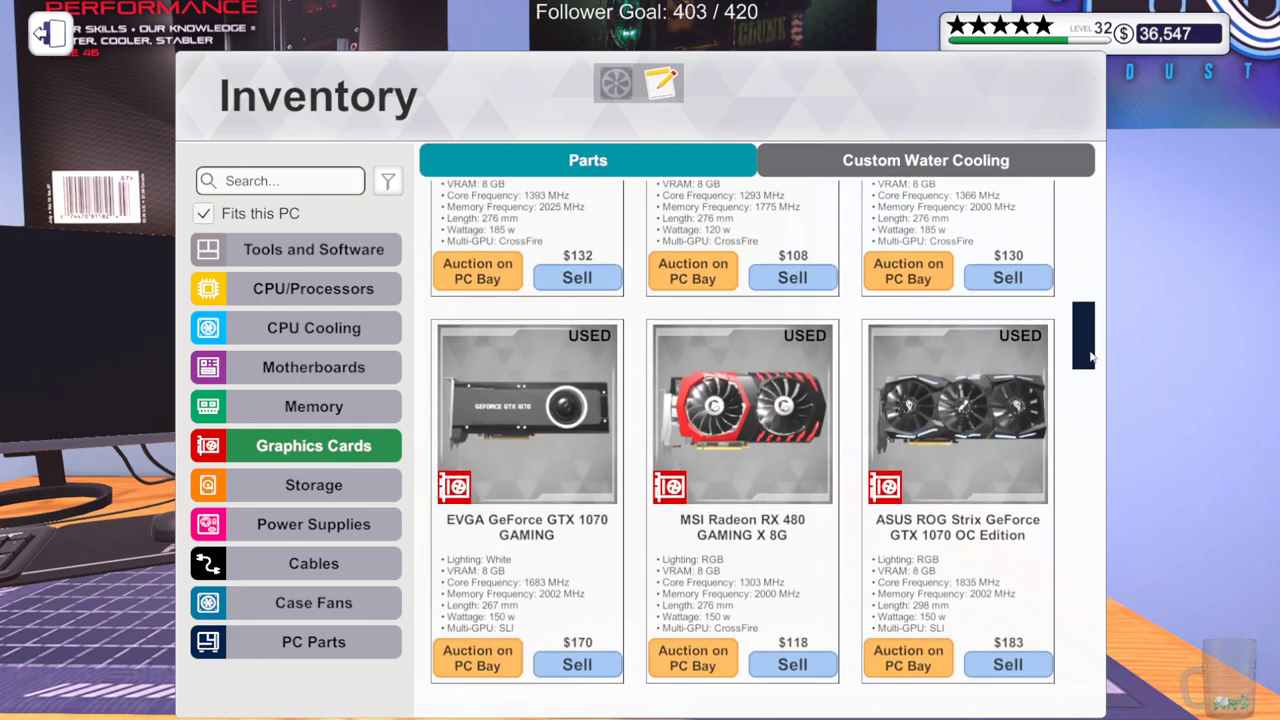
click(548, 463)
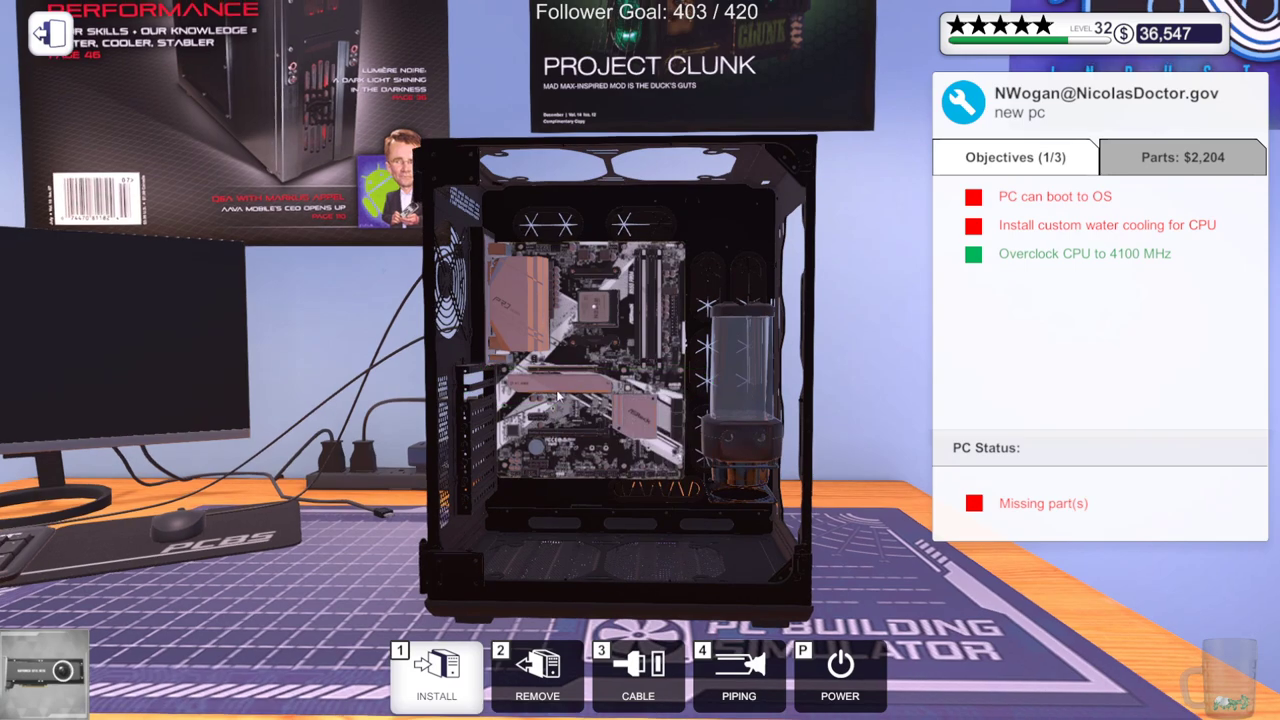
Leave the workbench and sit down at the workshop computer's e-mail
key(Escape)
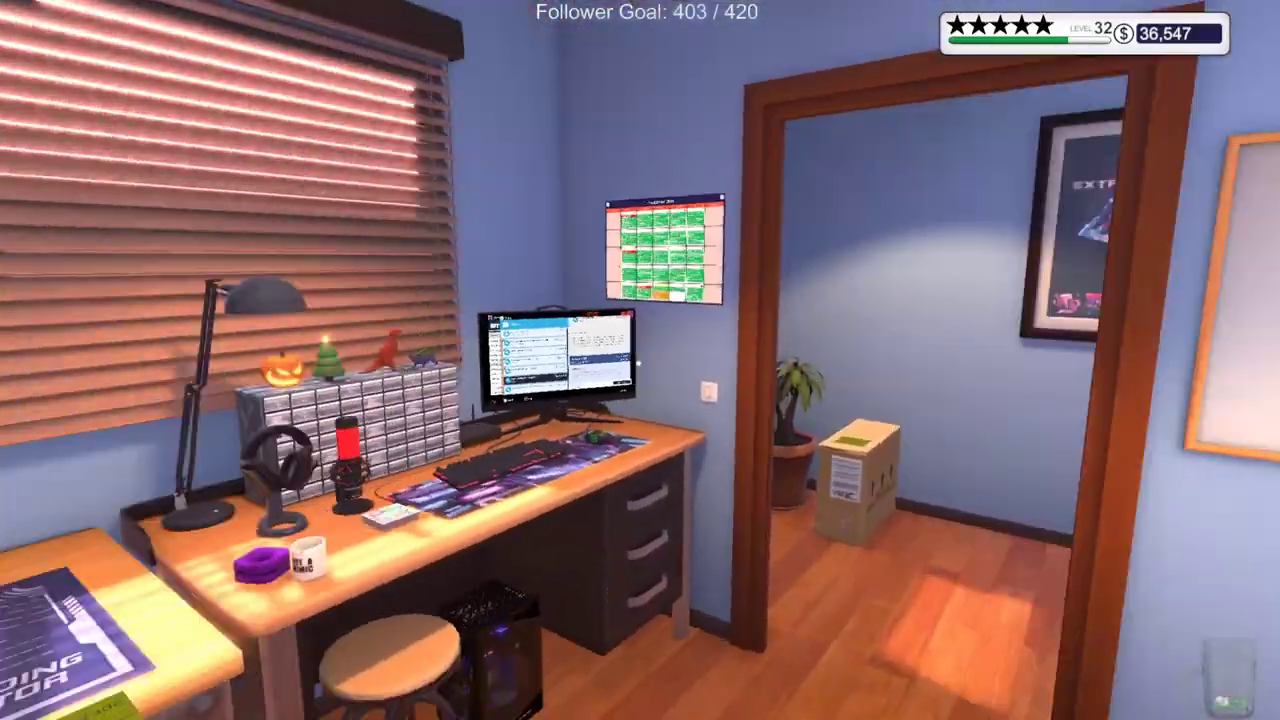
click(640, 360)
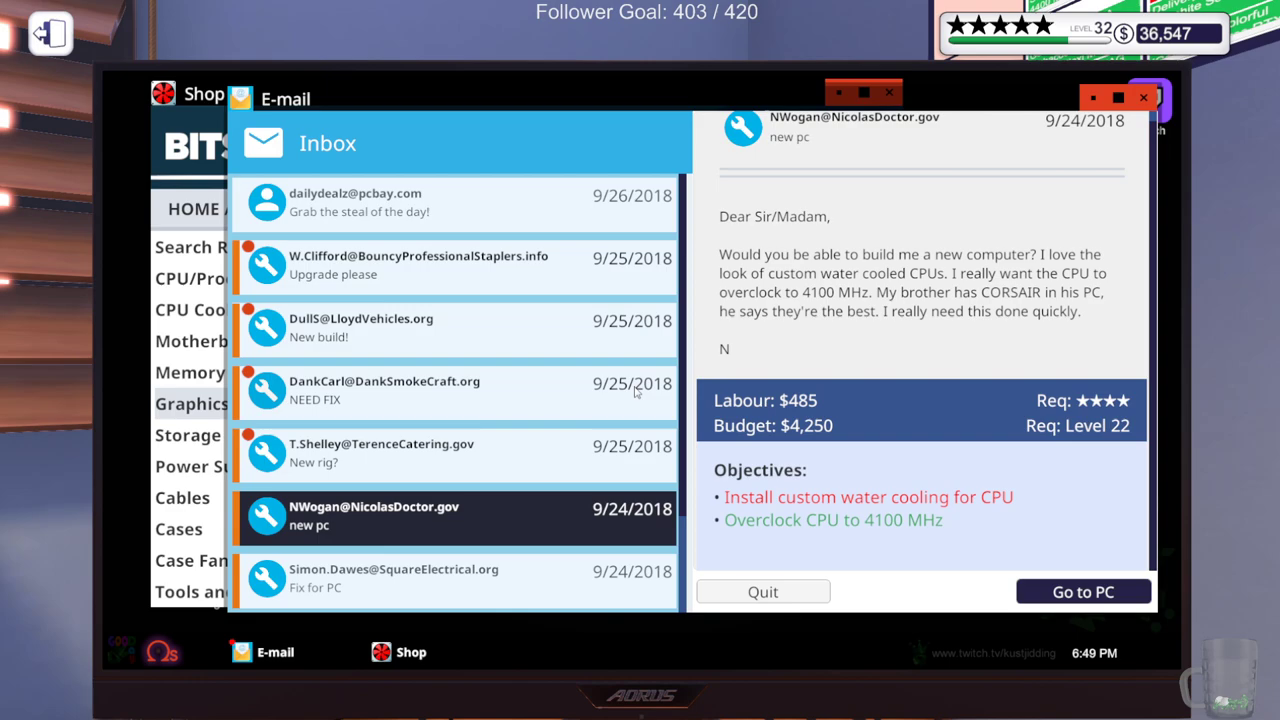
Add a graphics card to the cart for a $1,190 total, then return to e-mail
click(205, 134)
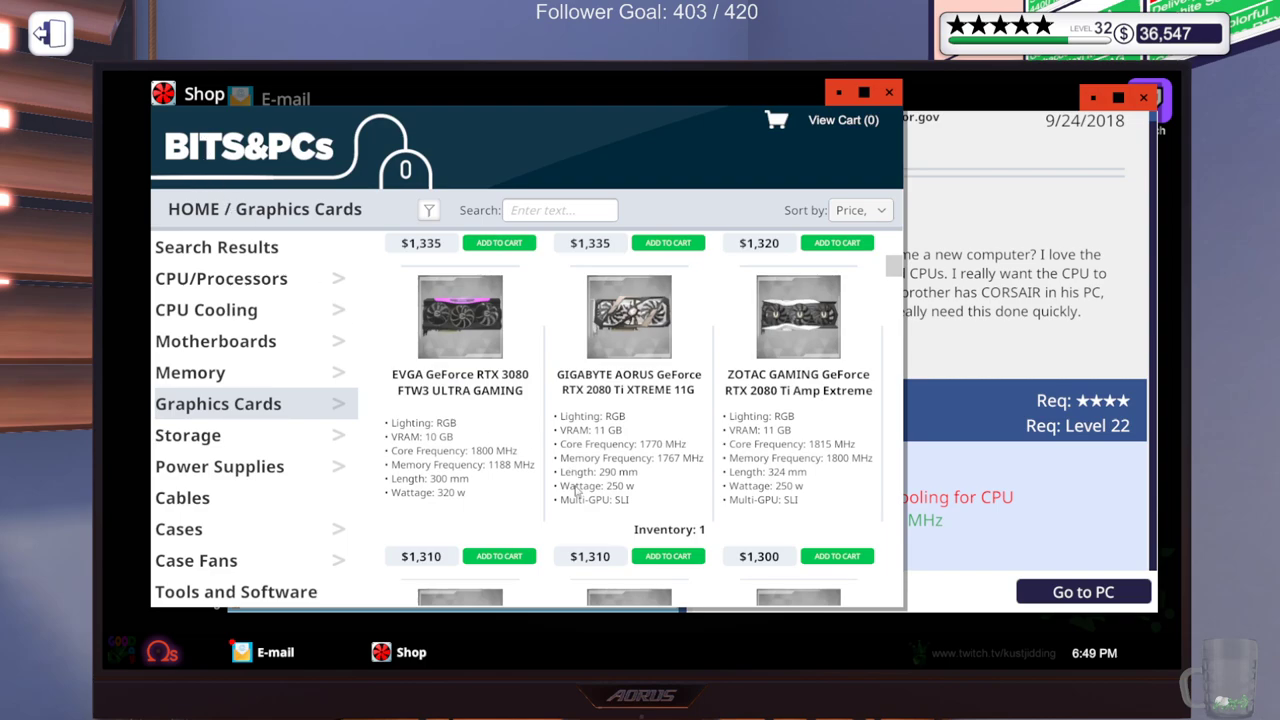
scroll(578, 486, up, 2)
scroll(582, 478, up, 2)
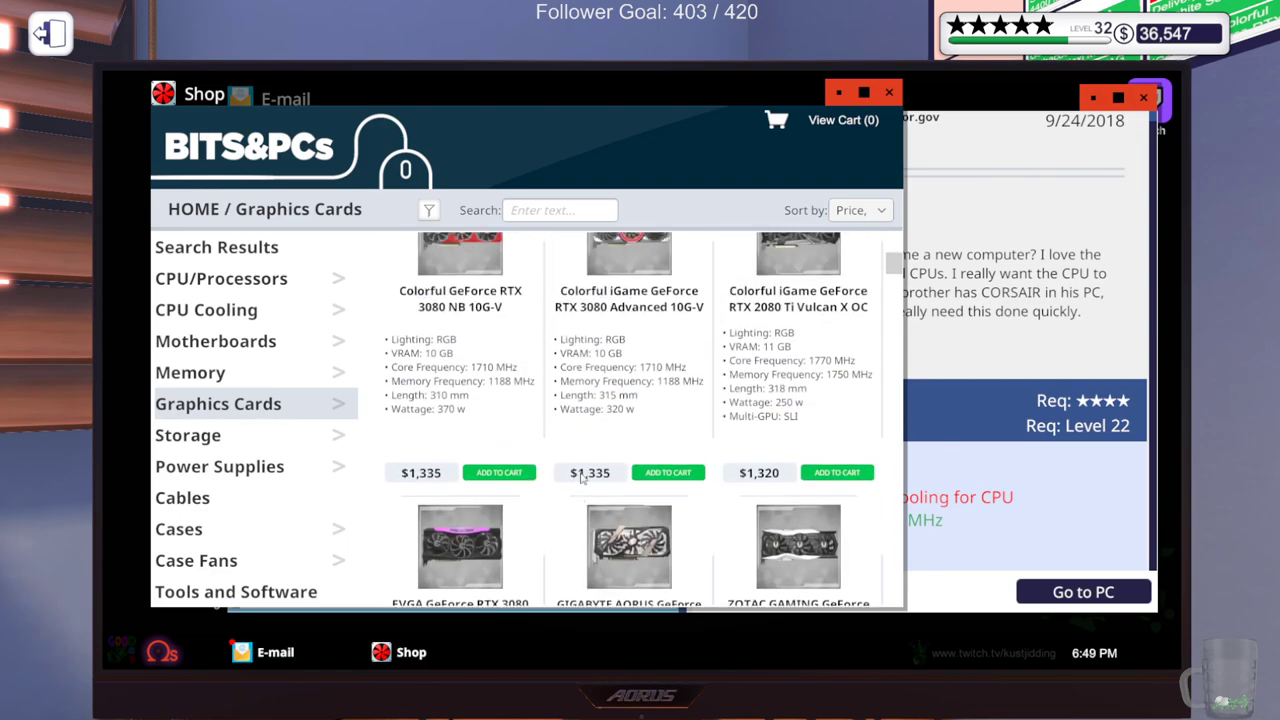
scroll(580, 478, up, 2)
scroll(579, 482, up, 1)
scroll(578, 486, up, 2)
scroll(582, 492, up, 2)
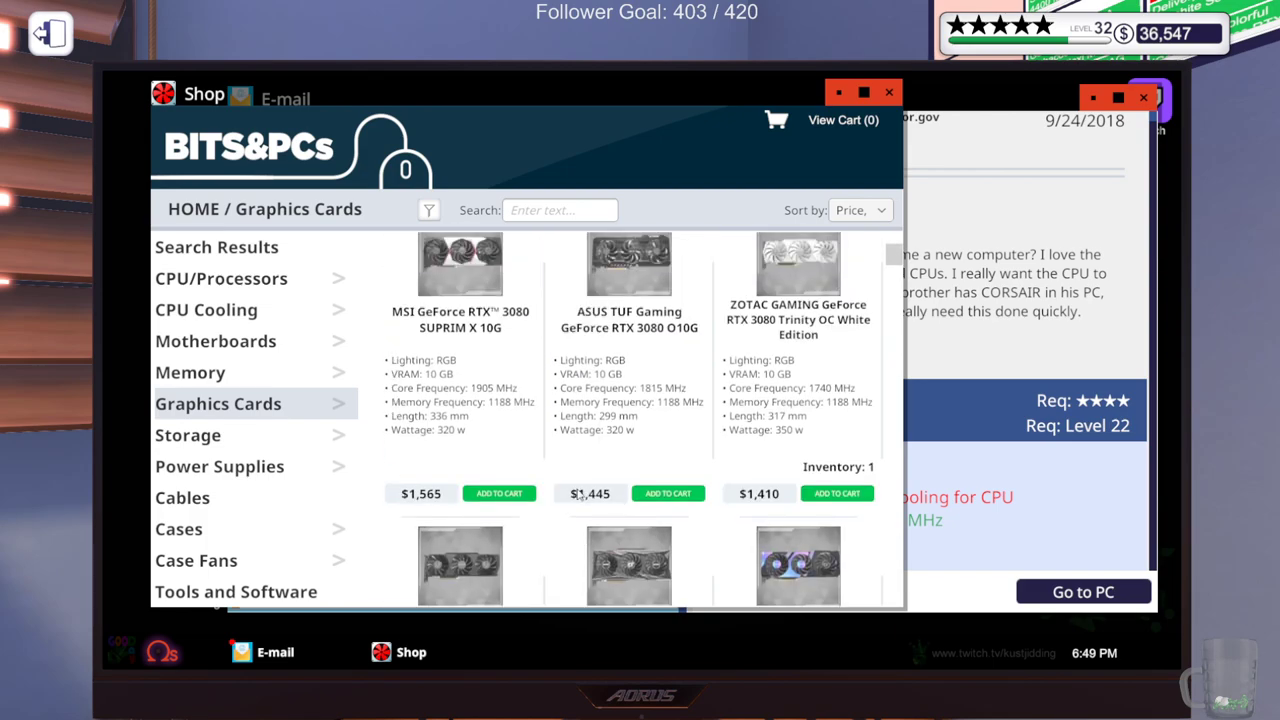
scroll(578, 494, up, 2)
scroll(577, 495, up, 2)
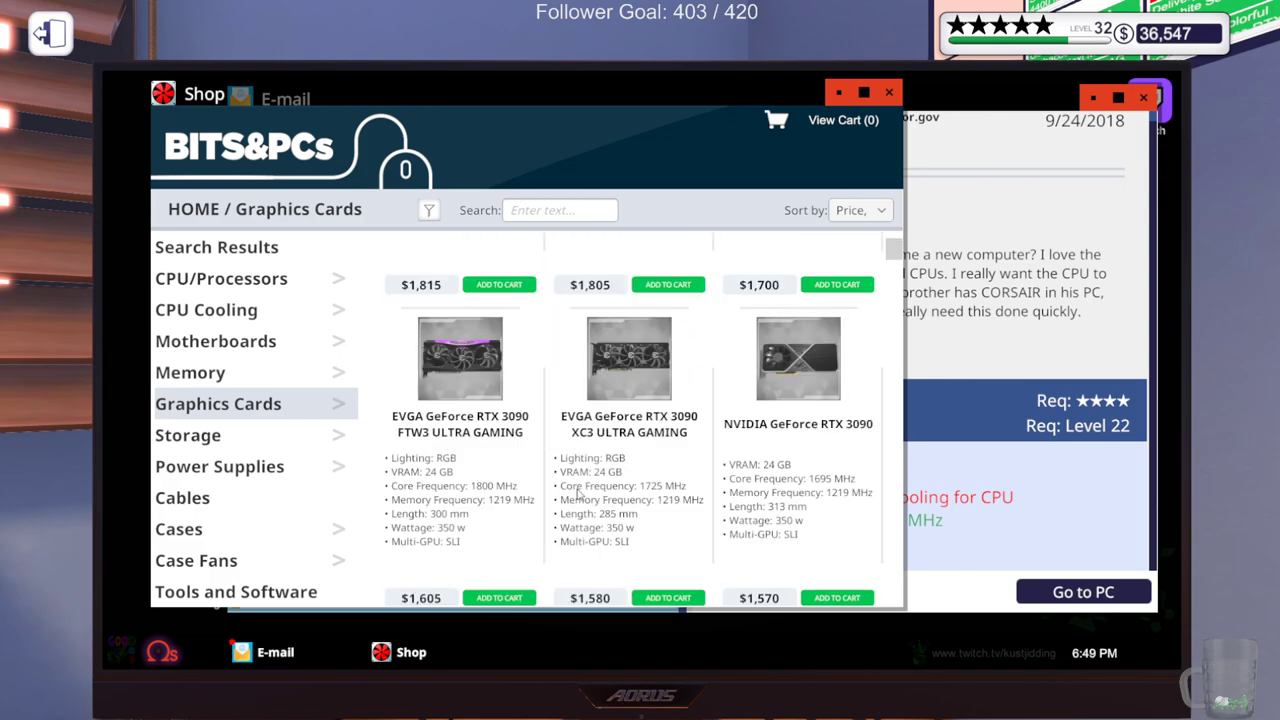
scroll(576, 505, up, 2)
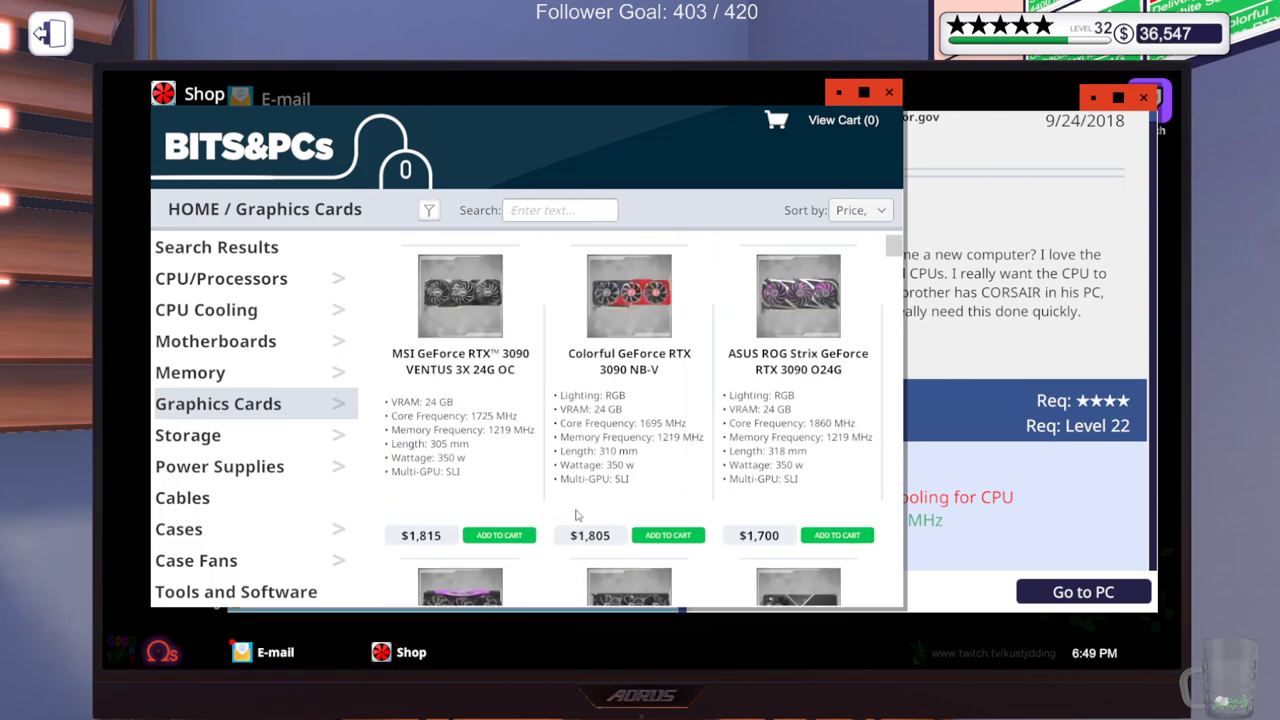
scroll(576, 515, up, 1)
scroll(576, 515, down, 1)
scroll(576, 512, down, 2)
scroll(577, 509, down, 2)
scroll(577, 508, down, 2)
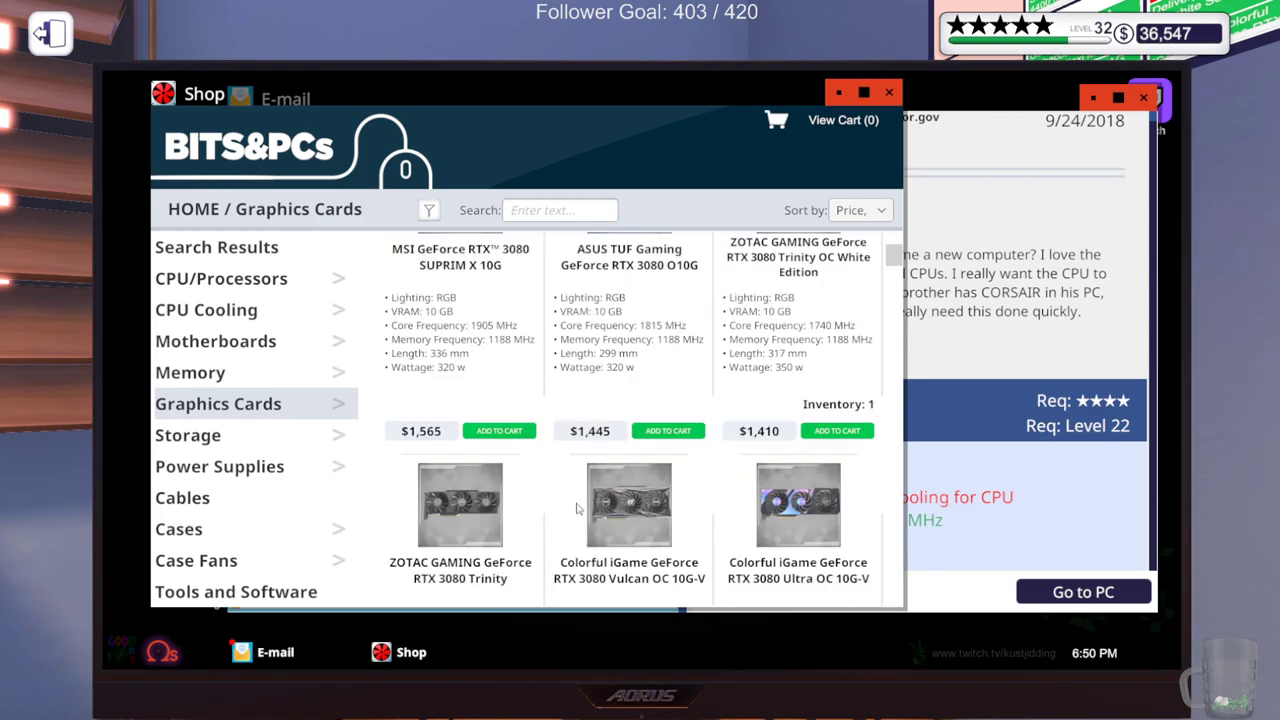
scroll(577, 510, down, 2)
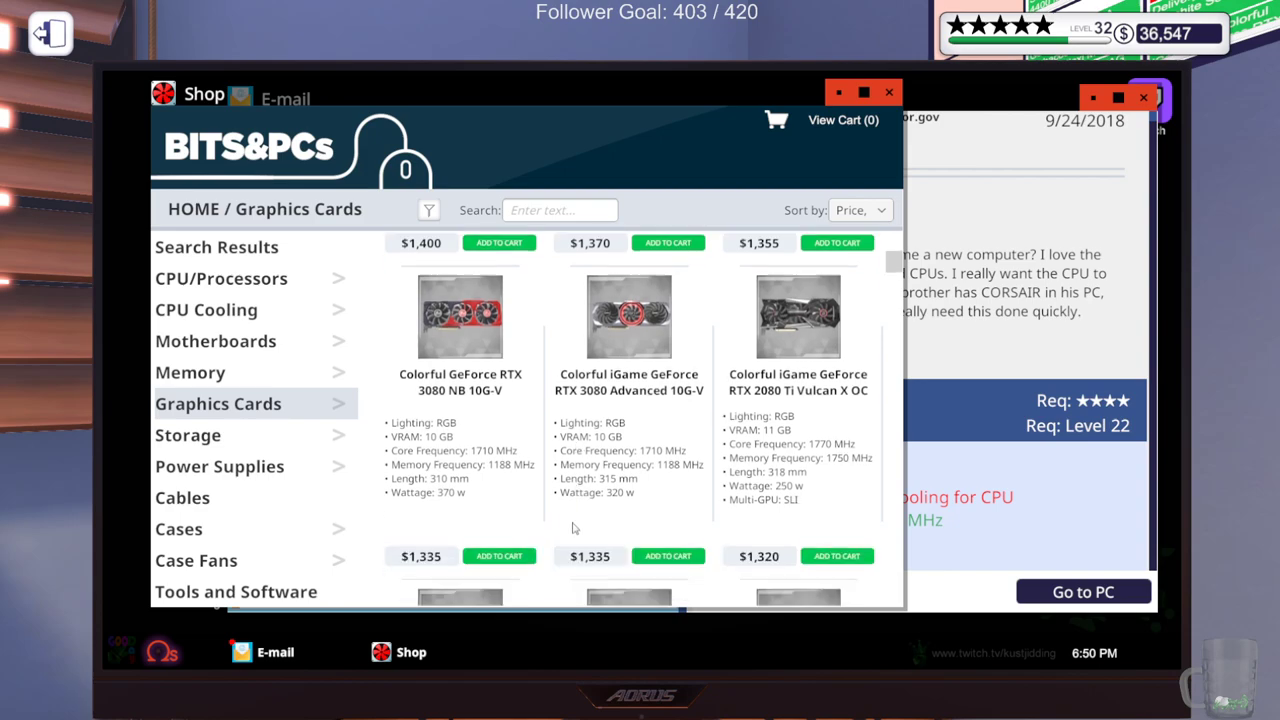
scroll(574, 528, down, 2)
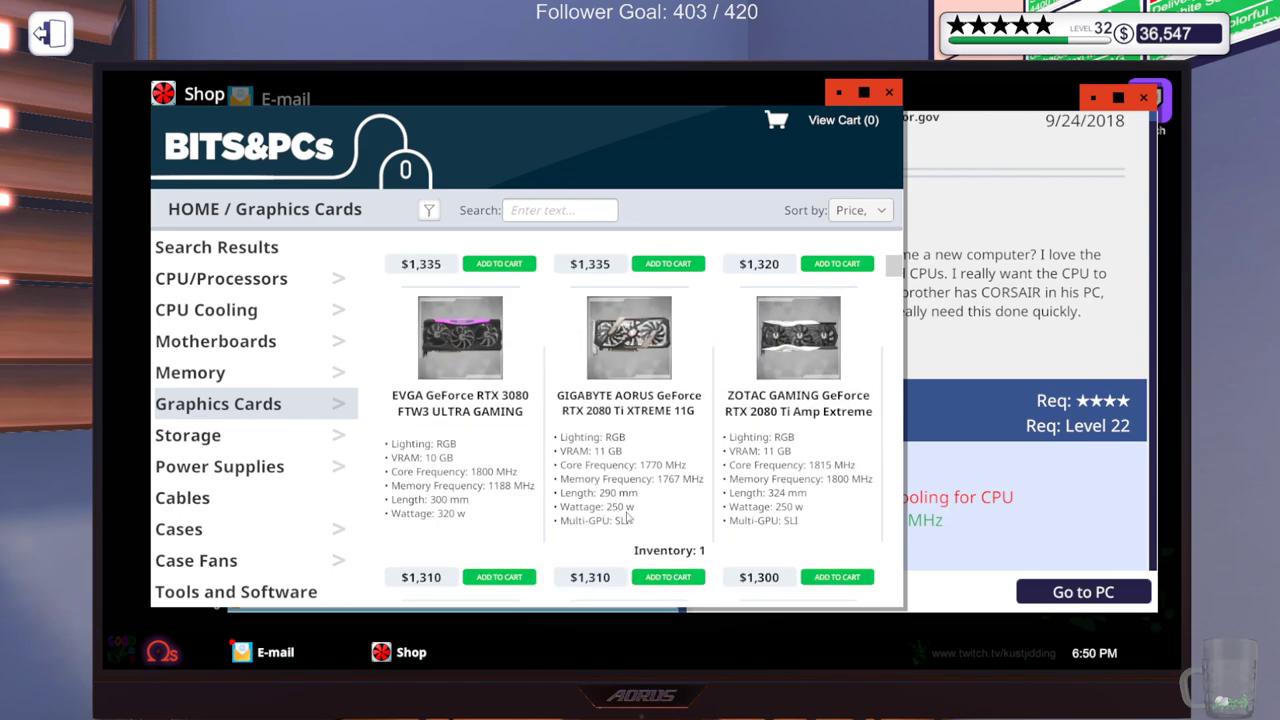
scroll(613, 527, down, 1)
scroll(613, 527, down, 2)
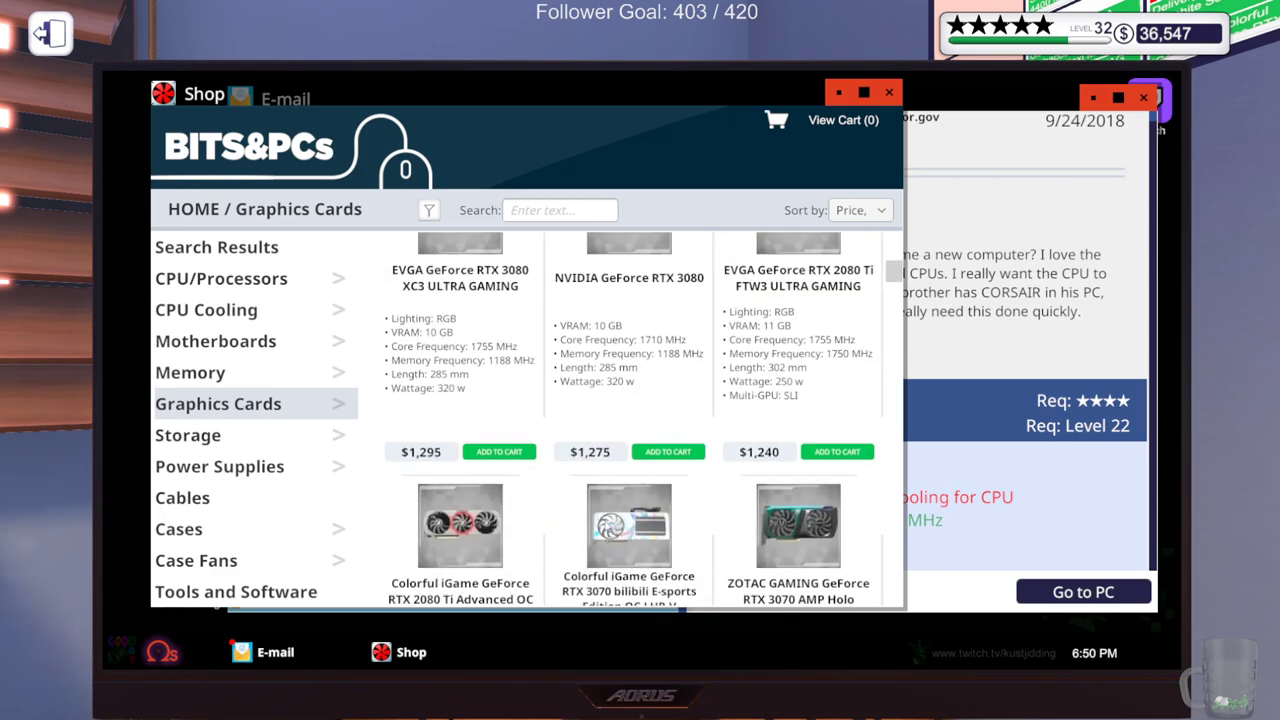
scroll(604, 527, down, 1)
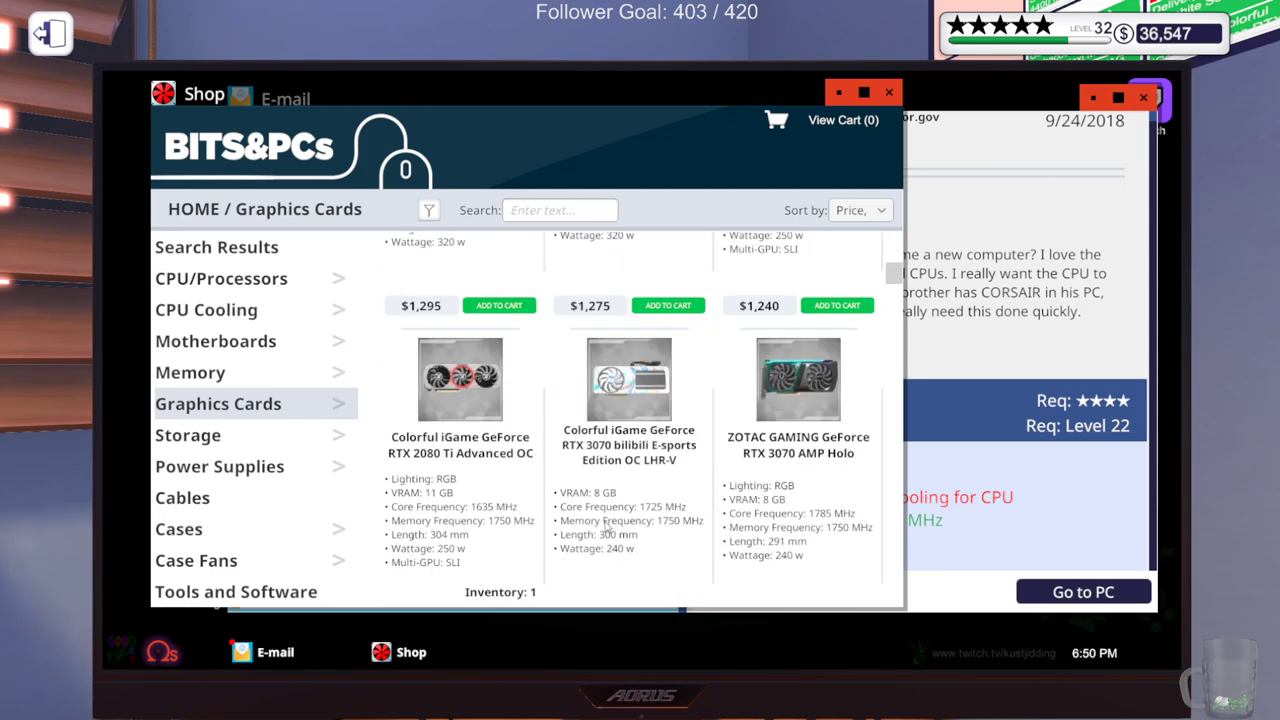
scroll(604, 527, down, 1)
scroll(599, 522, down, 2)
scroll(599, 522, down, 1)
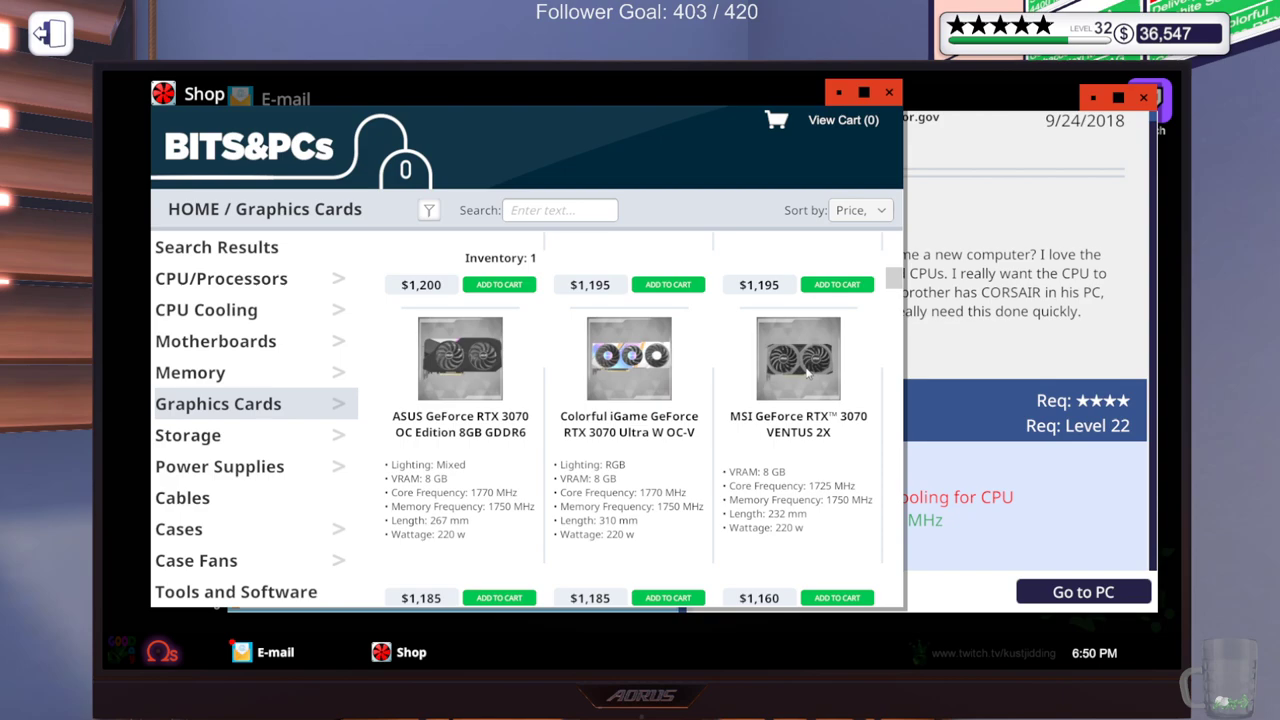
scroll(806, 372, down, 2)
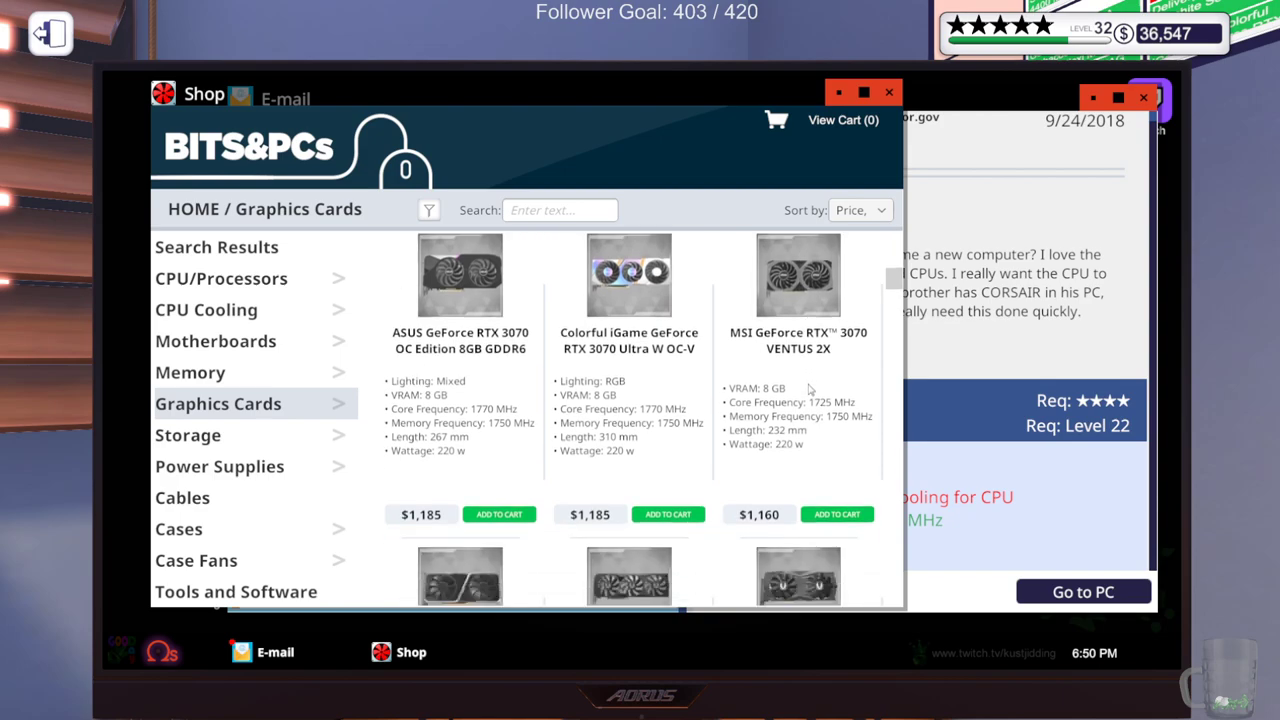
scroll(811, 390, down, 1)
scroll(810, 410, down, 2)
scroll(806, 450, down, 1)
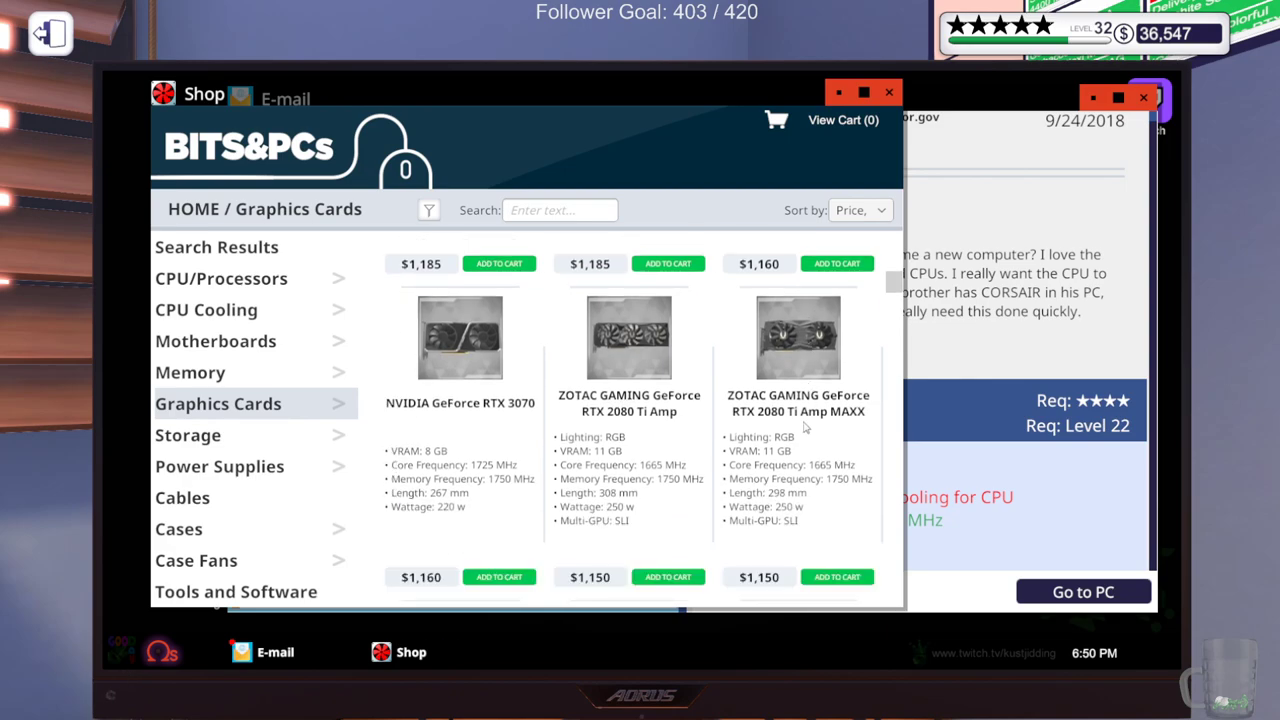
scroll(810, 466, up, 1)
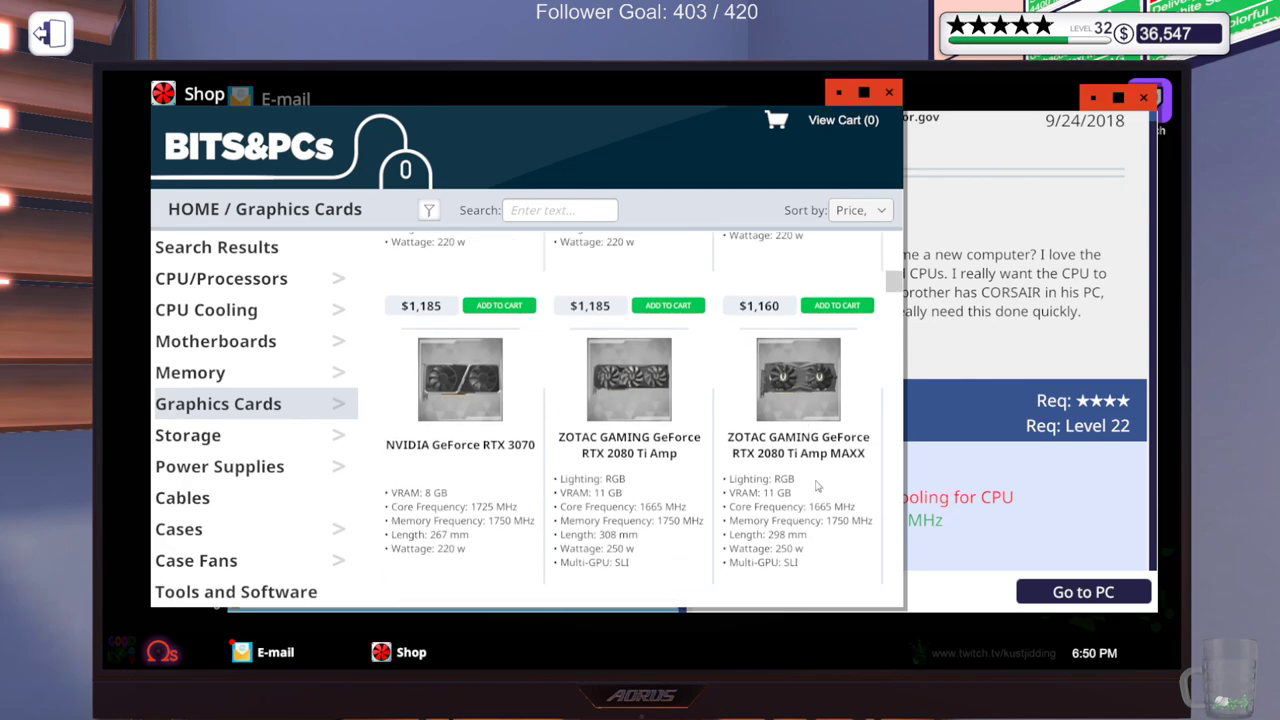
scroll(812, 470, up, 4)
scroll(815, 478, down, 3)
scroll(818, 486, down, 3)
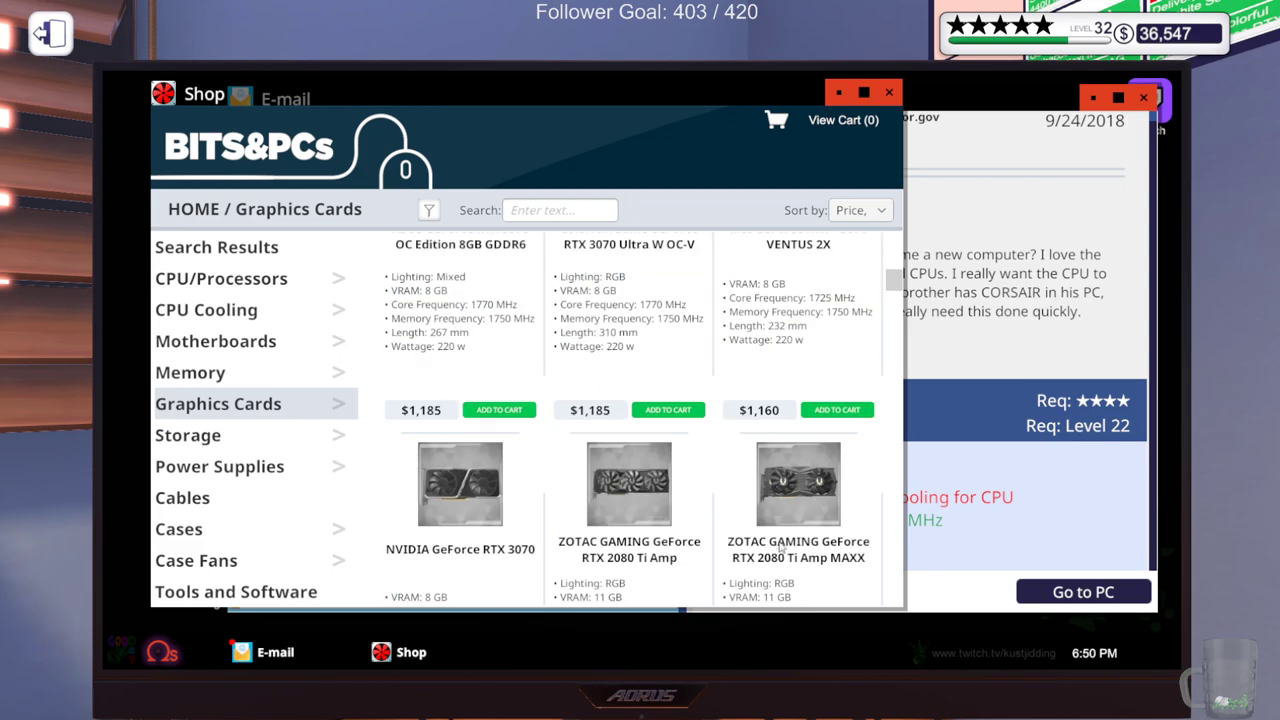
scroll(770, 548, up, 3)
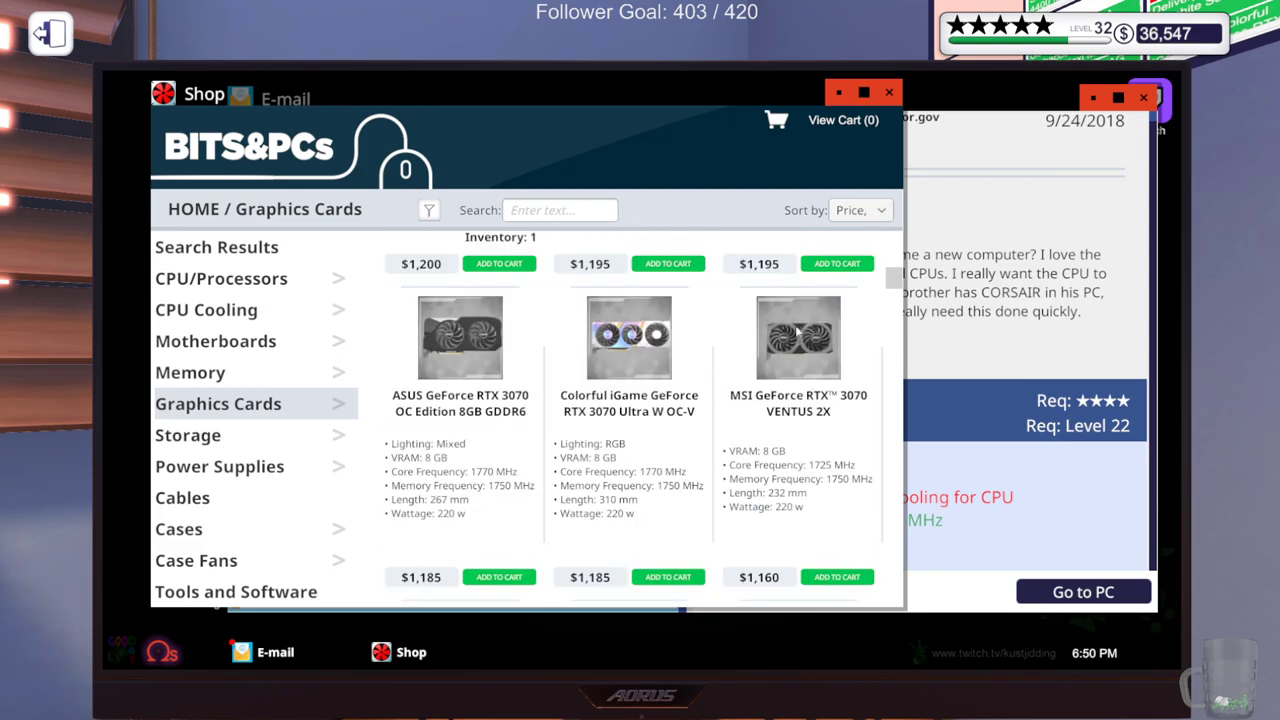
click(844, 580)
click(1010, 203)
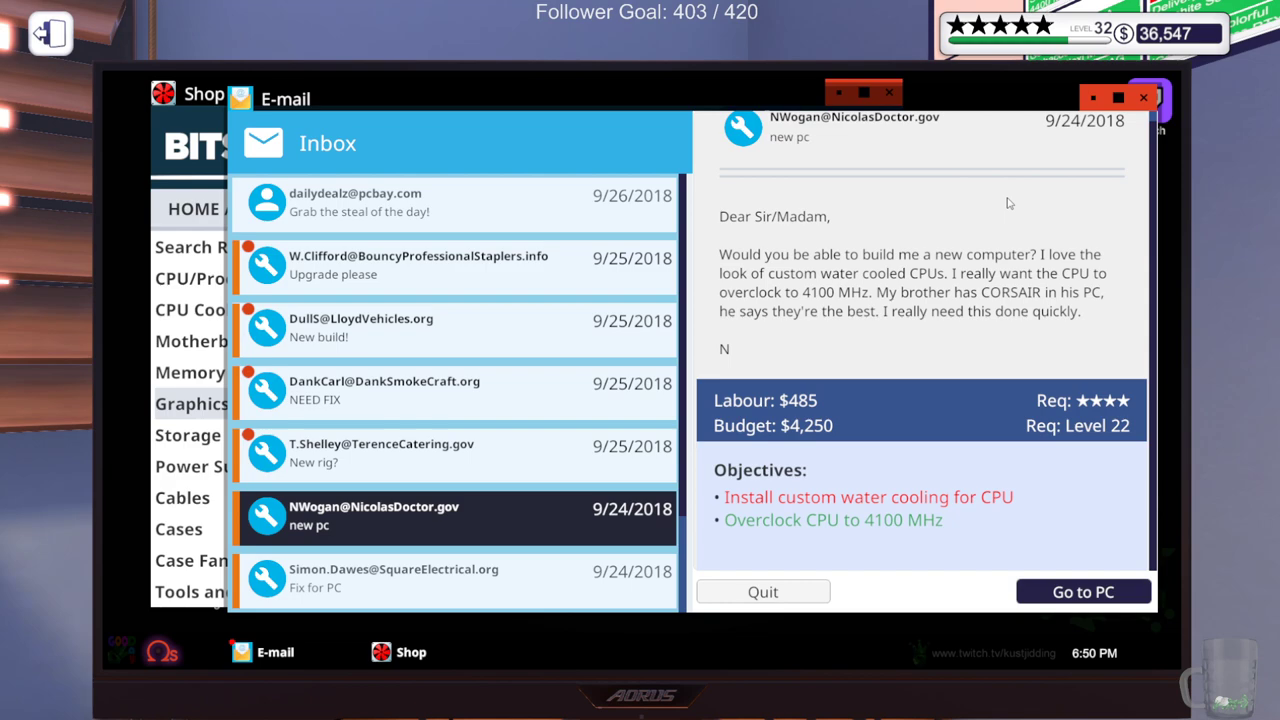
Pick up the box beside the plant and walk toward the desks, pausing once
key(Escape)
key(w)
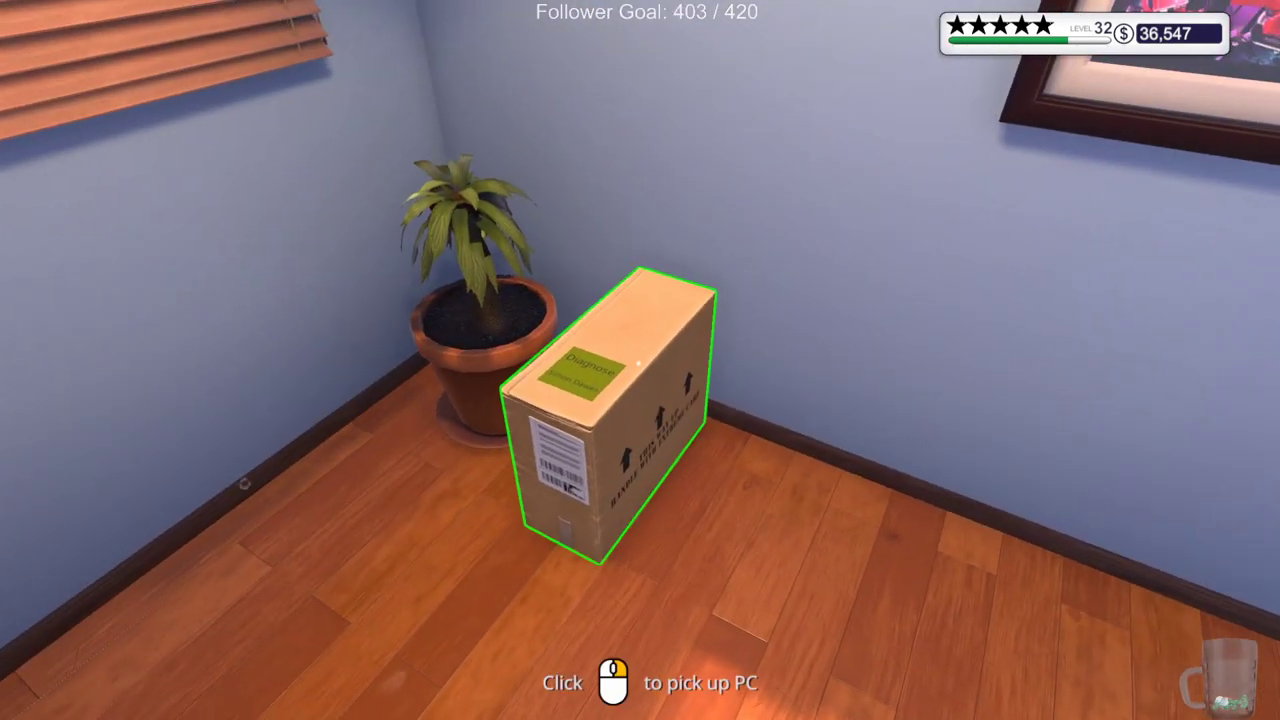
click(639, 364)
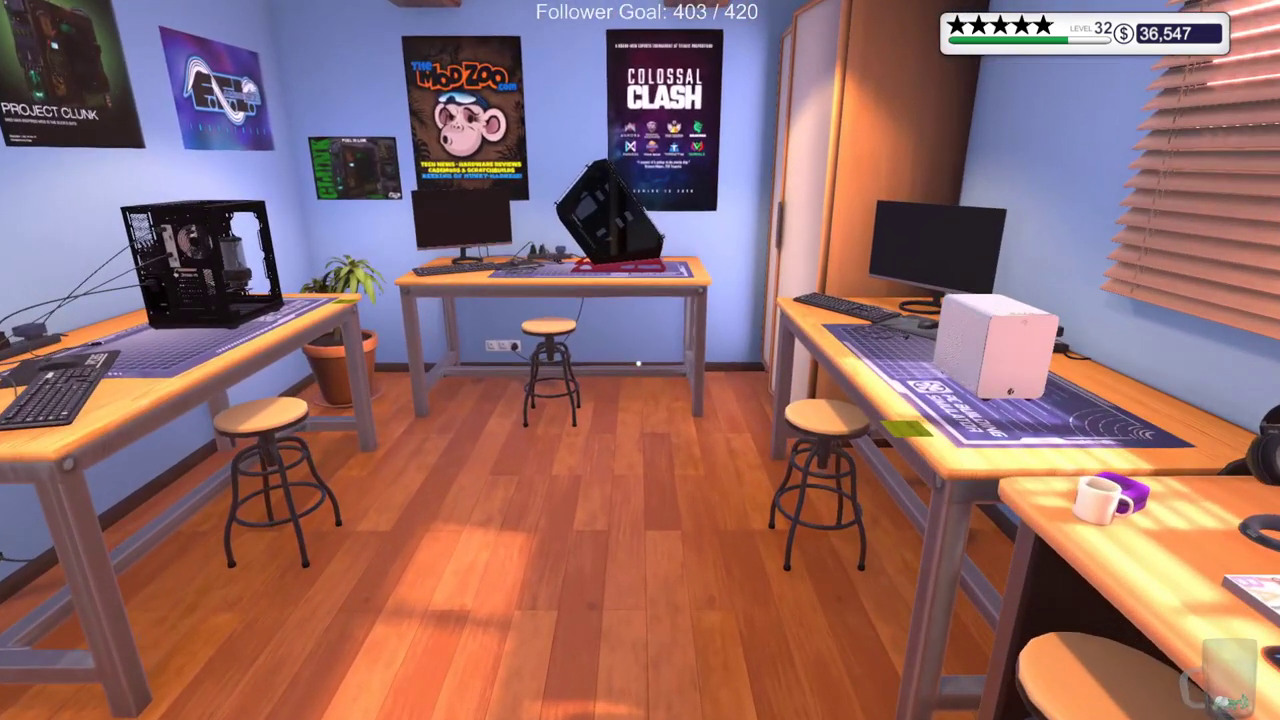
key(w)
key(Escape)
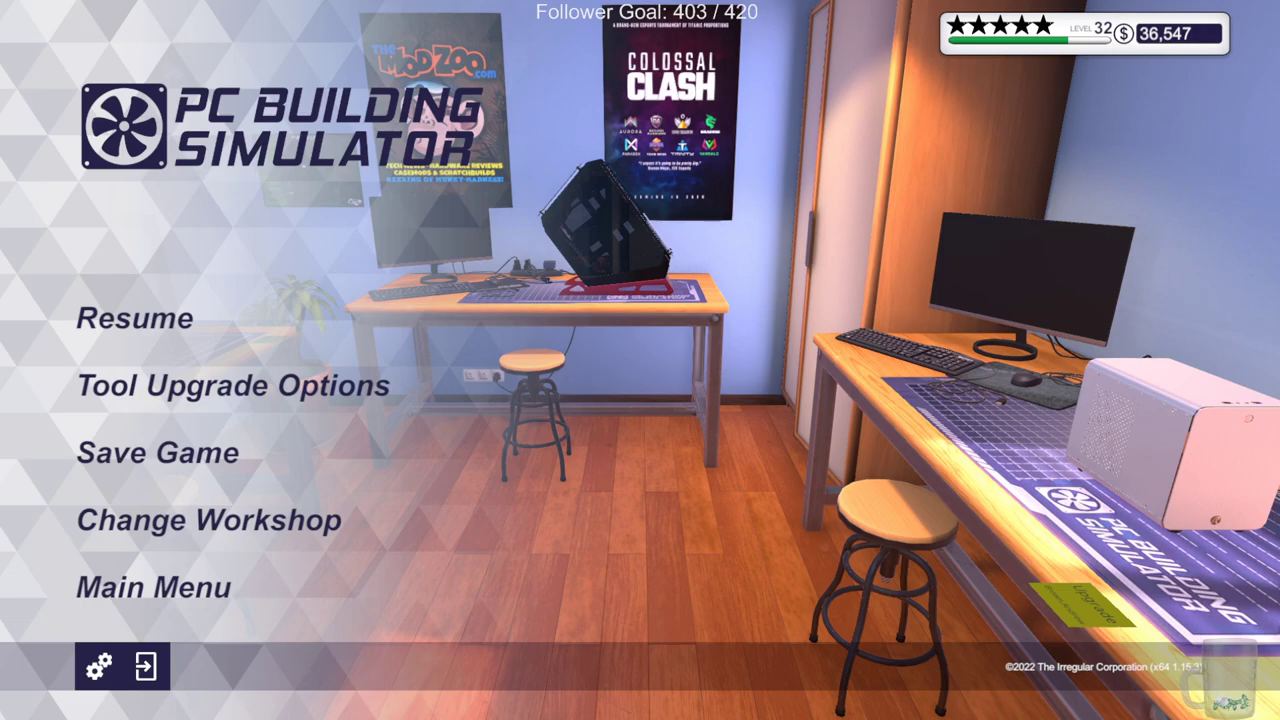
key(Escape)
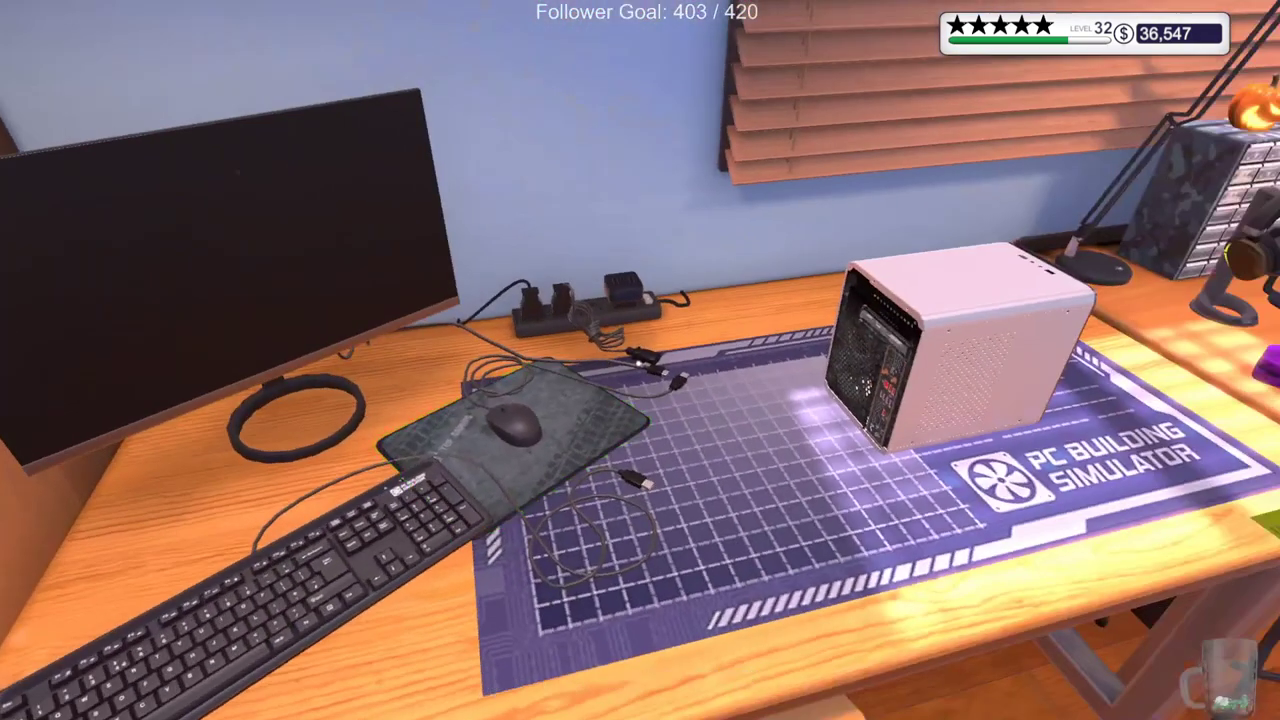
Open up the white case by removing its glass side panel
click(640, 360)
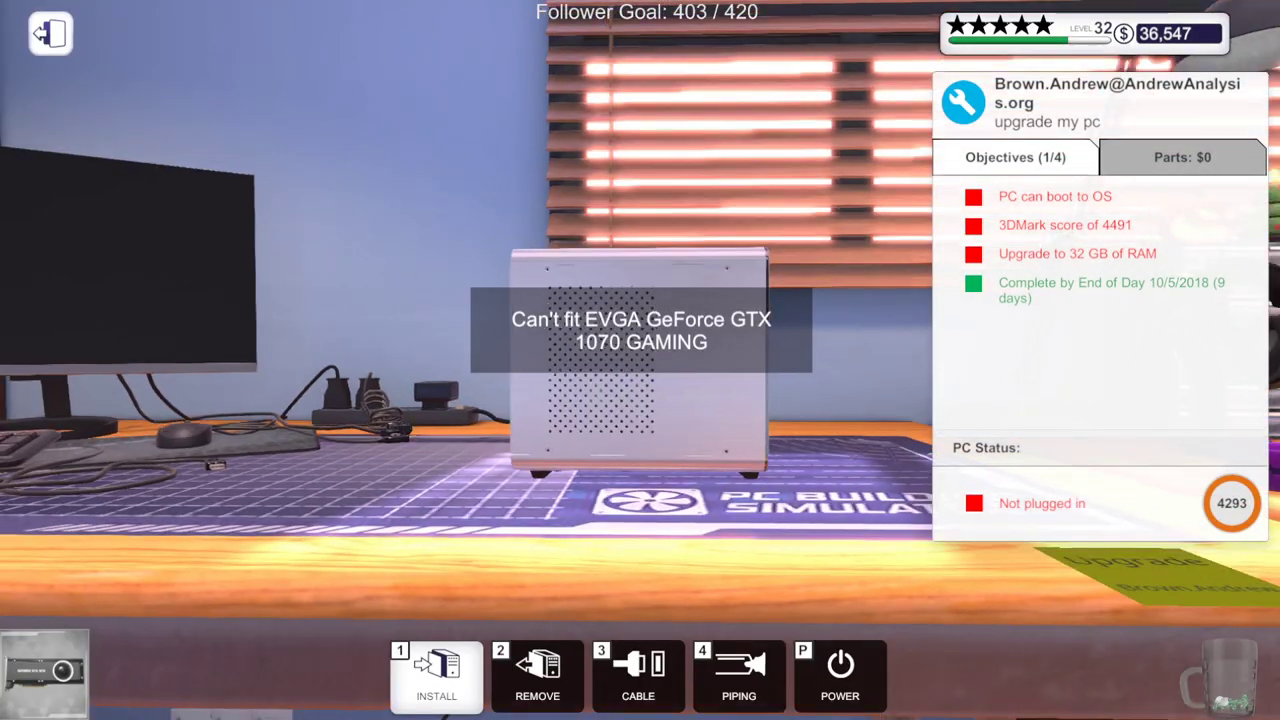
click(537, 670)
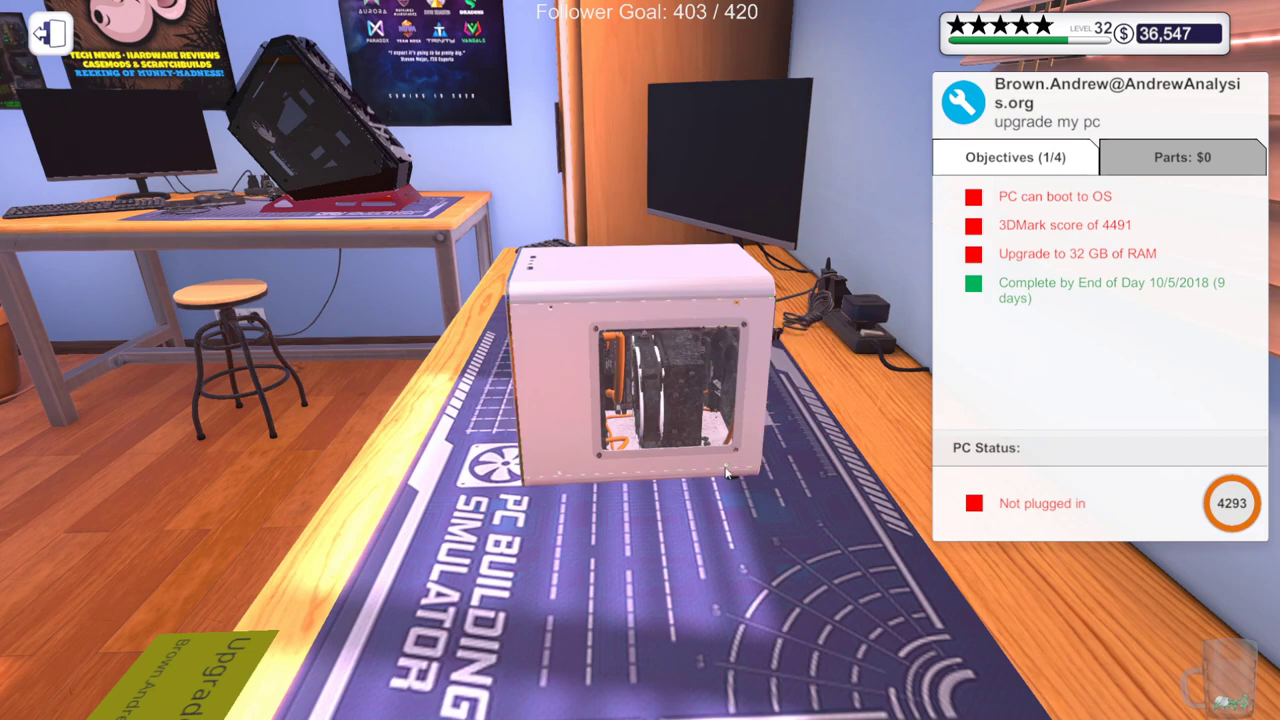
click(737, 310)
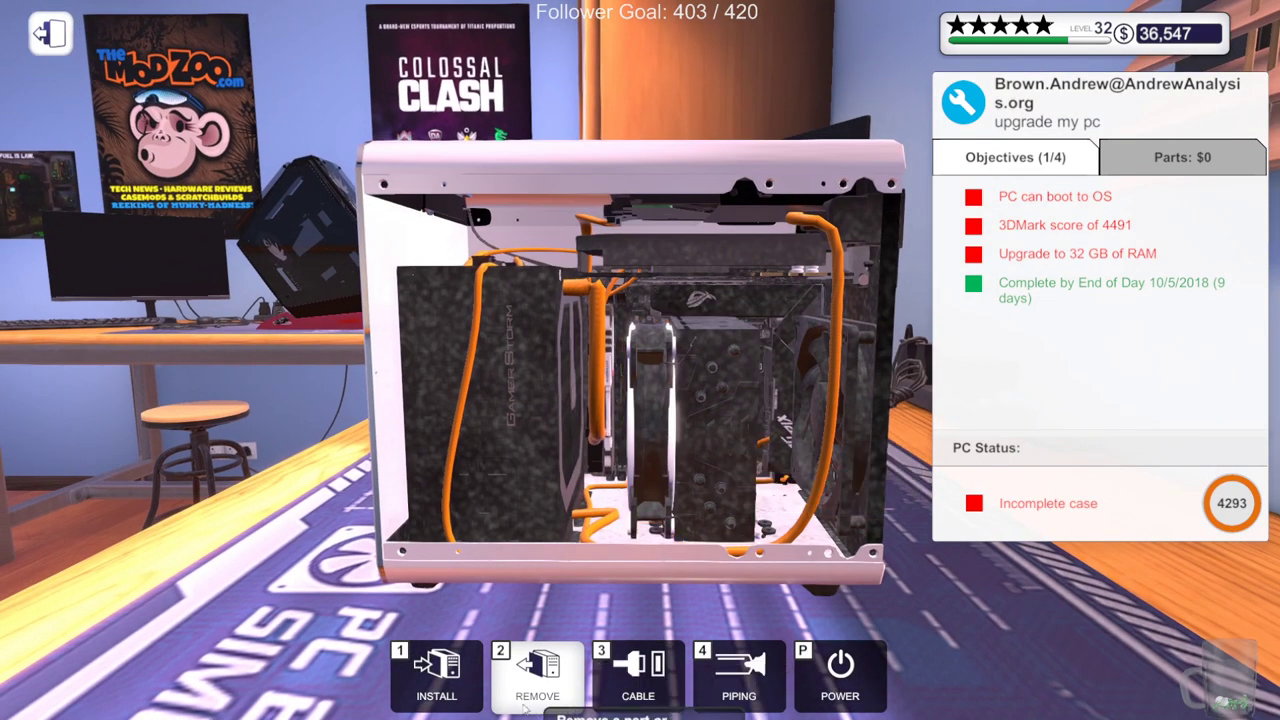
Blow dust off the CPU cooler, power supply and fans with compressed air
click(436, 670)
click(746, 365)
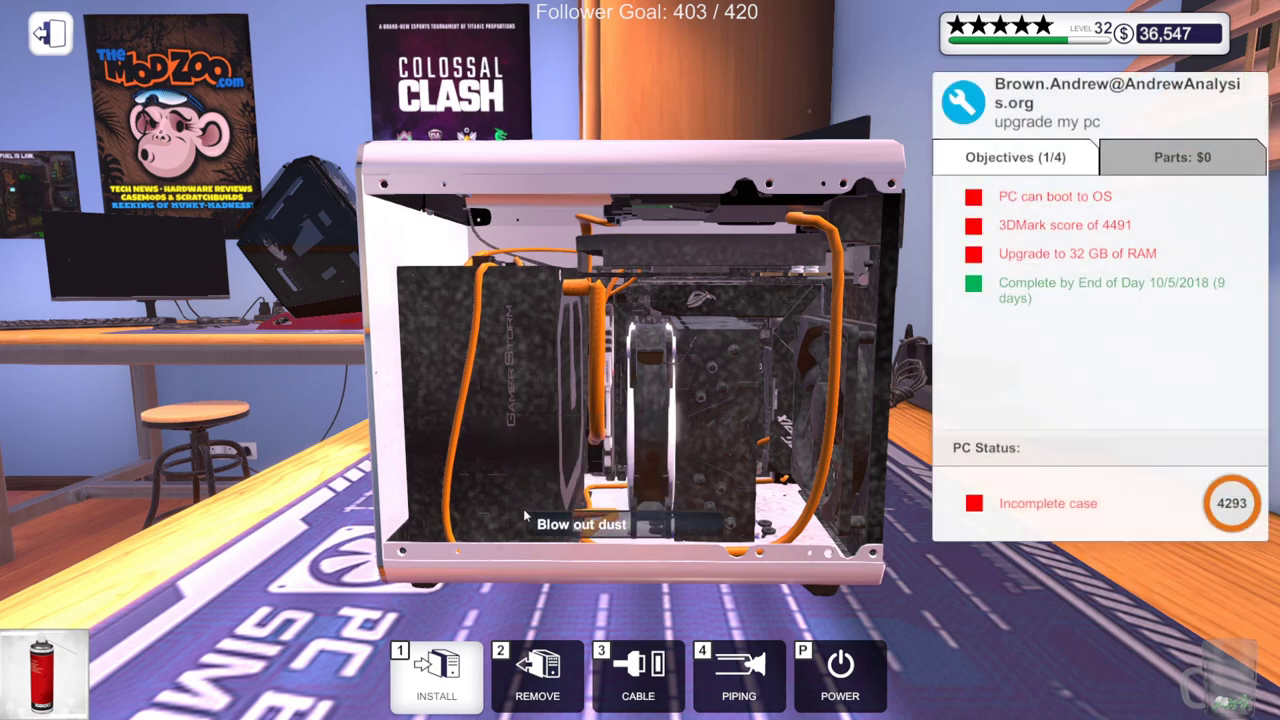
drag(703, 502, 811, 322)
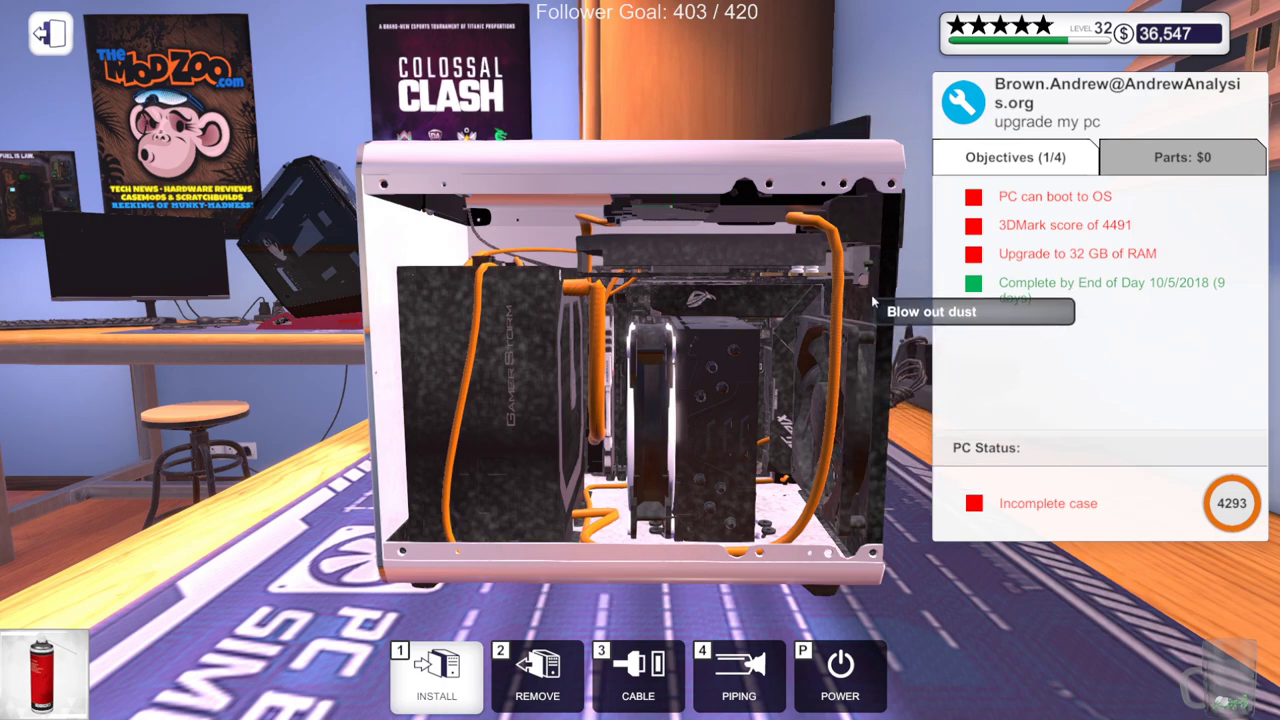
click(515, 326)
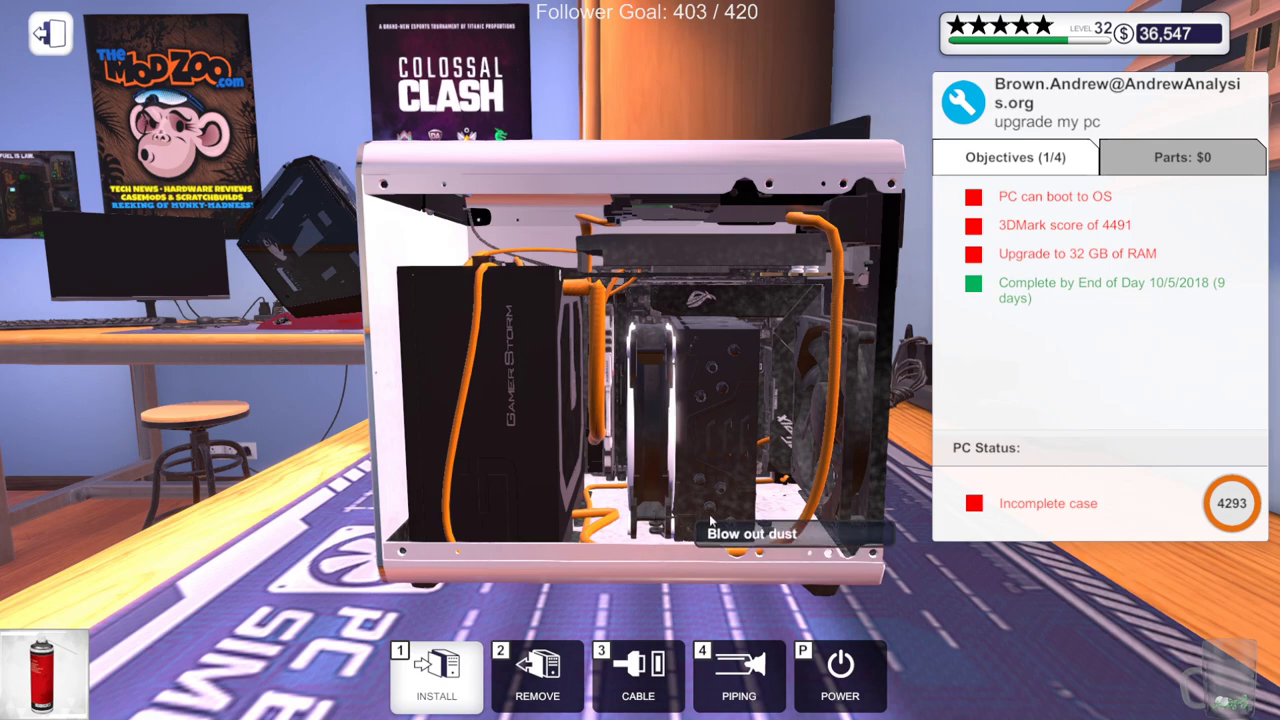
click(835, 425)
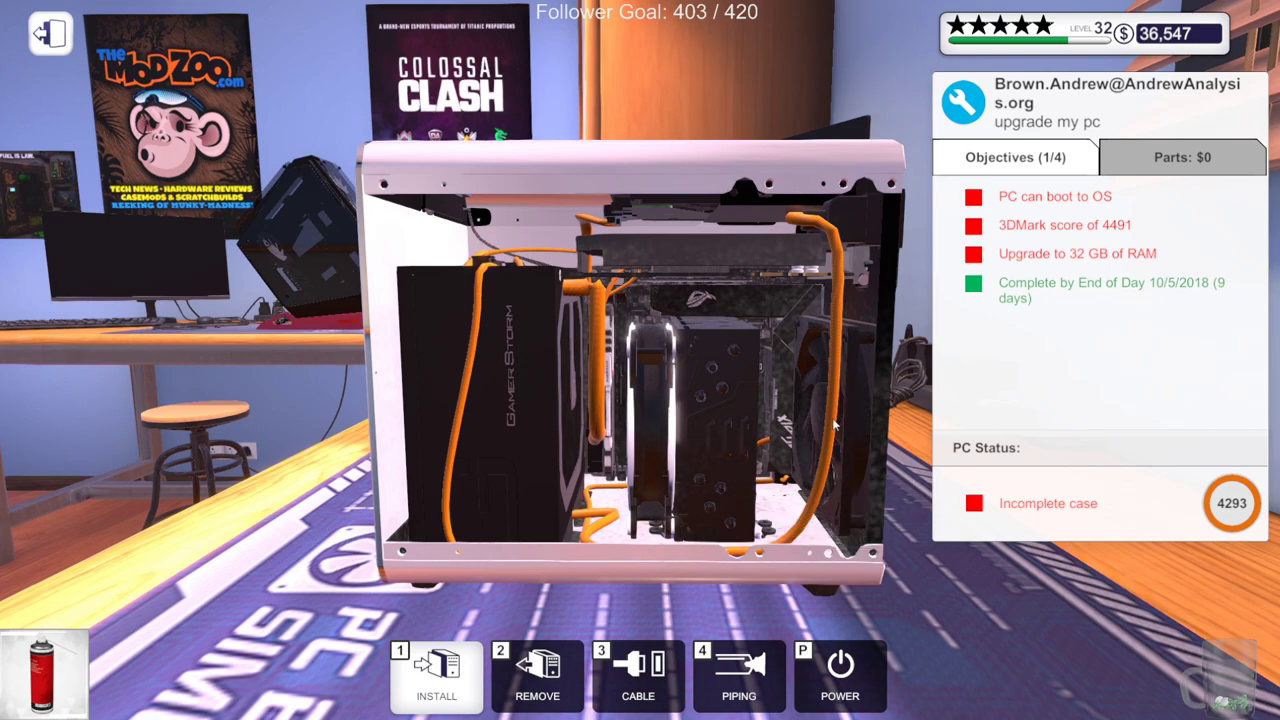
click(778, 330)
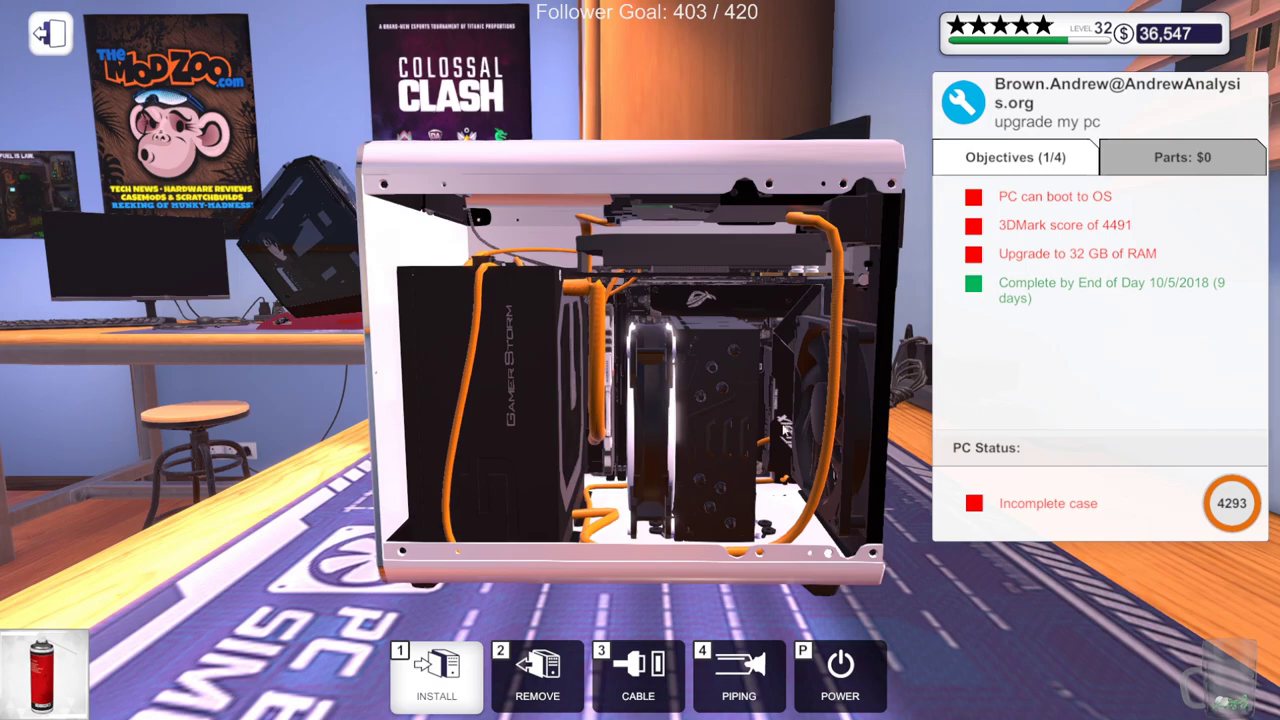
Unplug the air cooler's cable and lift the cooler off the CPU
drag(776, 428, 850, 480)
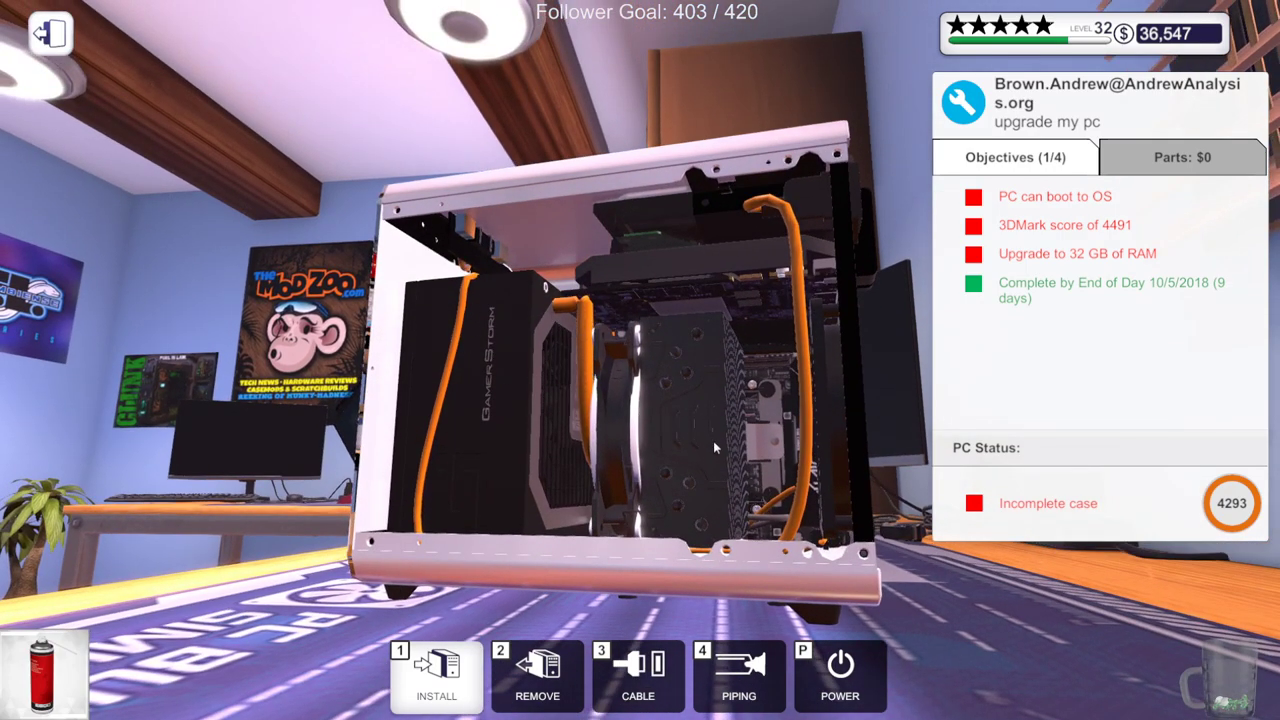
drag(603, 367, 605, 284)
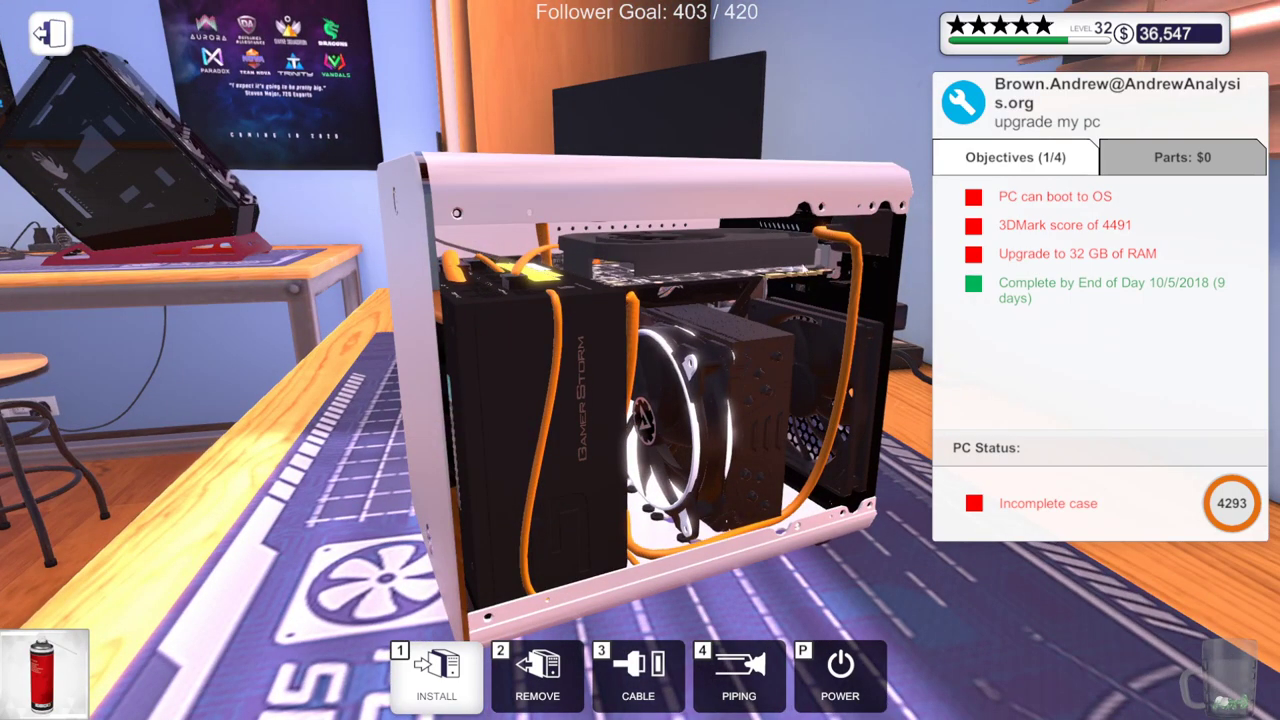
drag(706, 345, 650, 350)
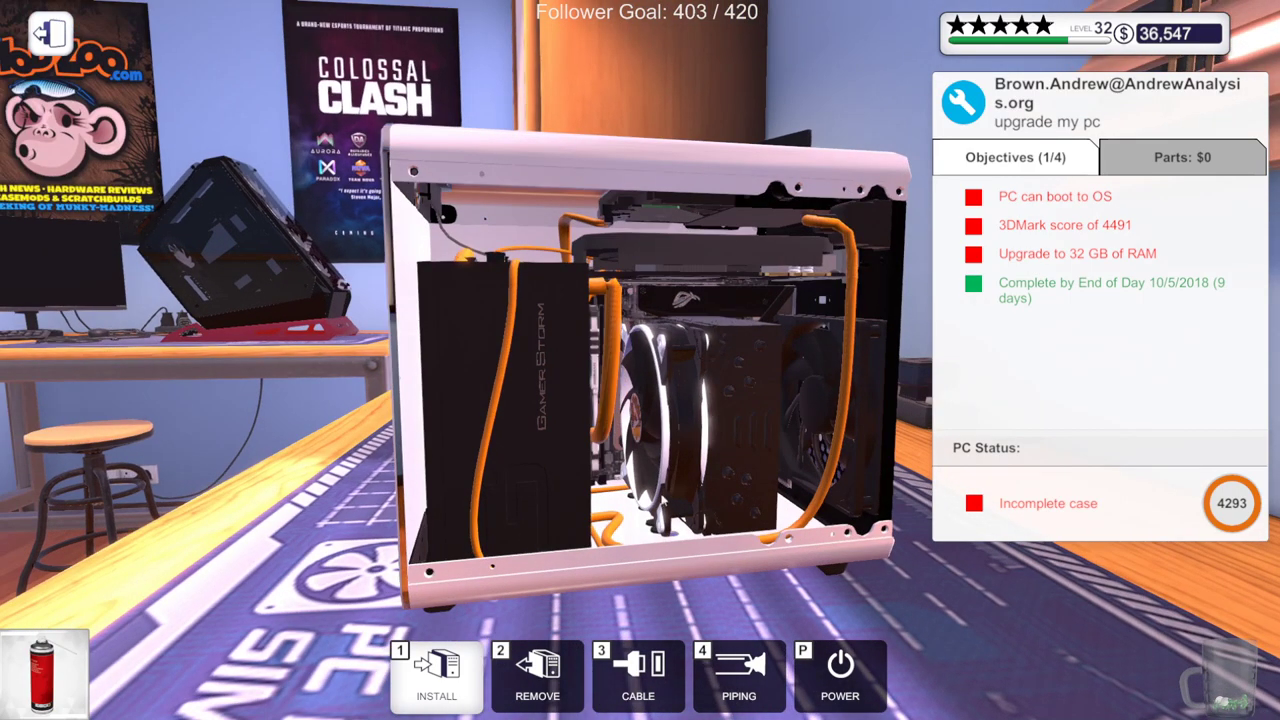
click(537, 668)
mouse_move(700, 300)
mouse_down()
mouse_move(679, 256)
mouse_move(620, 262)
mouse_up()
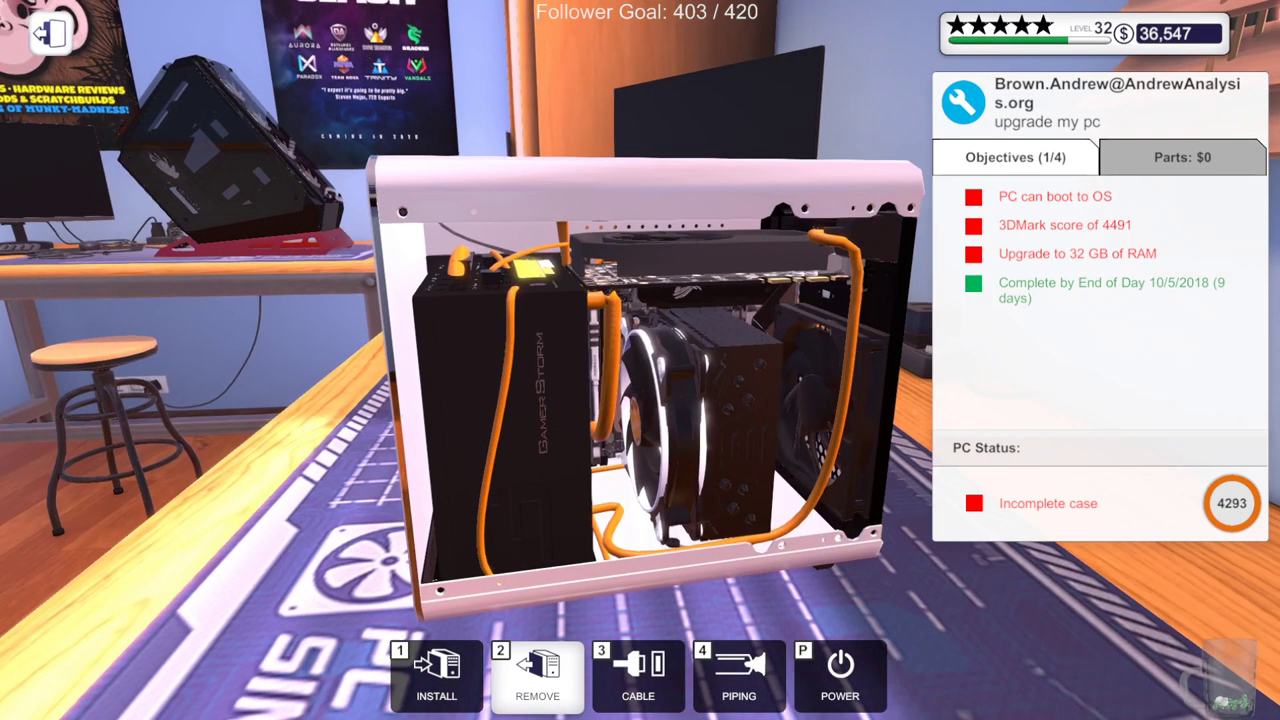
drag(443, 250, 415, 252)
drag(440, 400, 486, 405)
mouse_move(586, 430)
mouse_down()
mouse_move(560, 430)
mouse_move(655, 434)
mouse_move(752, 494)
mouse_up()
click(752, 494)
click(705, 450)
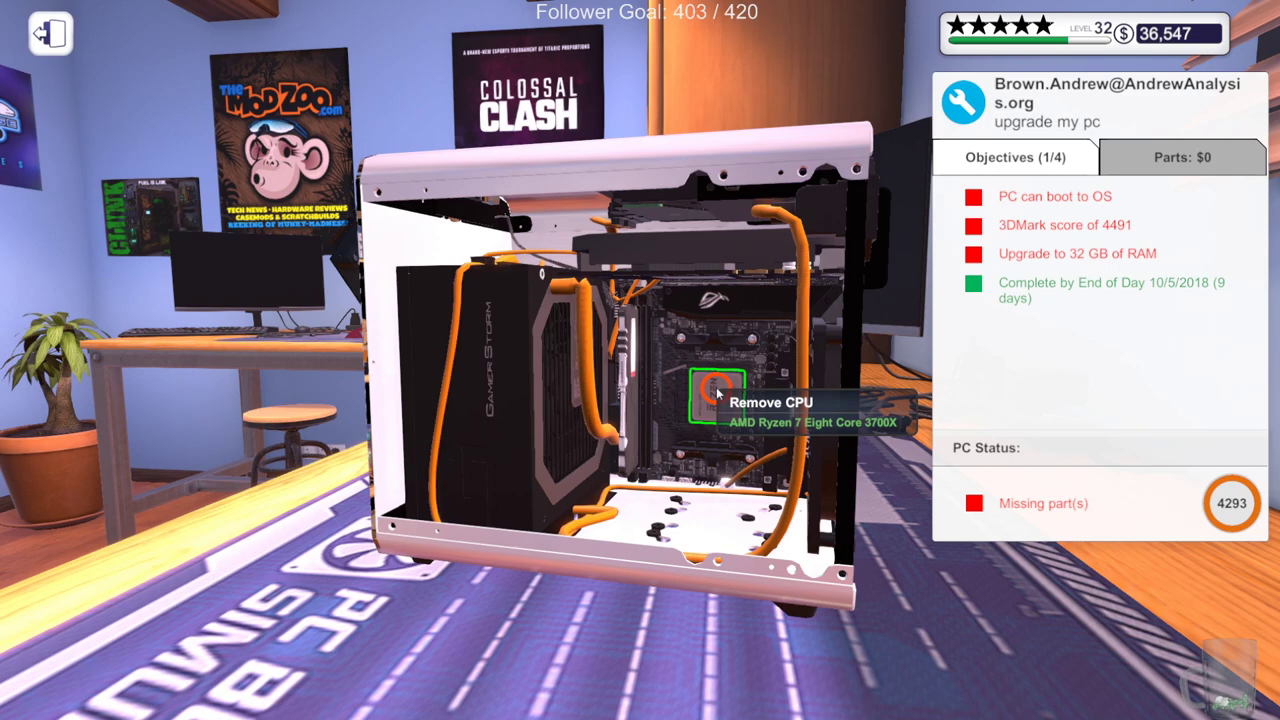
Remove the Ryzen 7 3700X from the socket and pull out the RAM stick
click(717, 395)
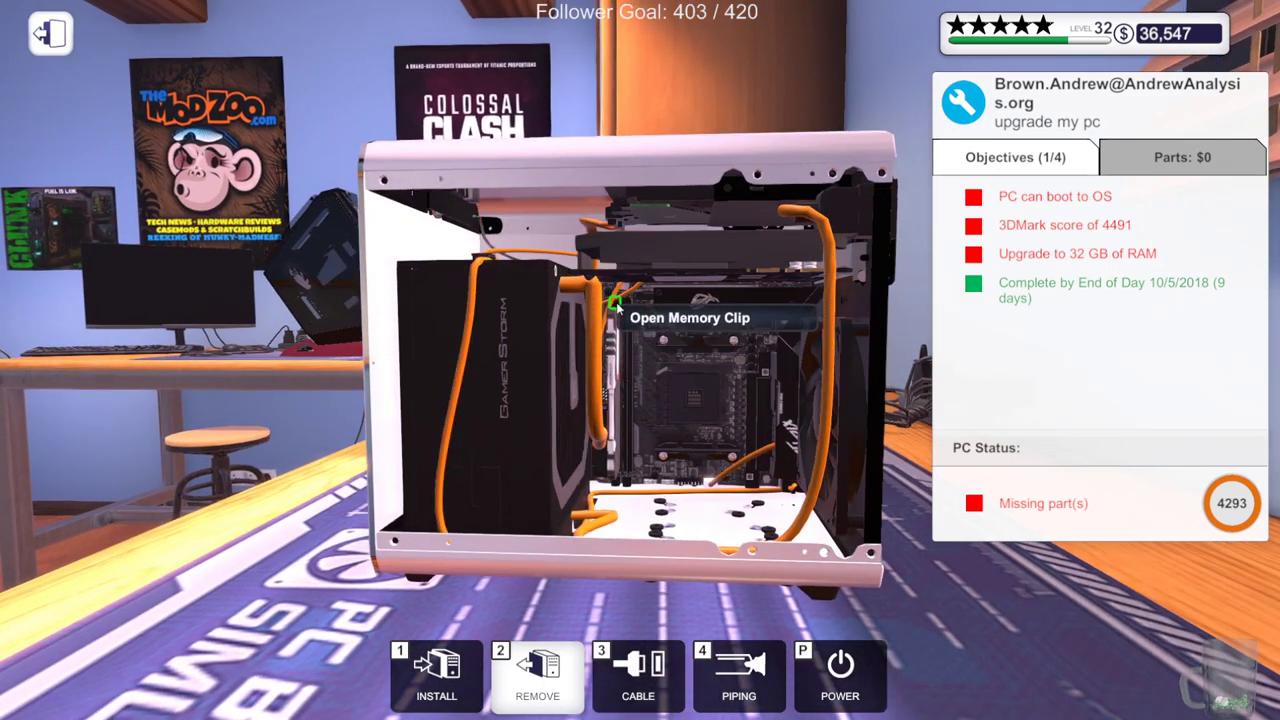
click(615, 481)
click(626, 416)
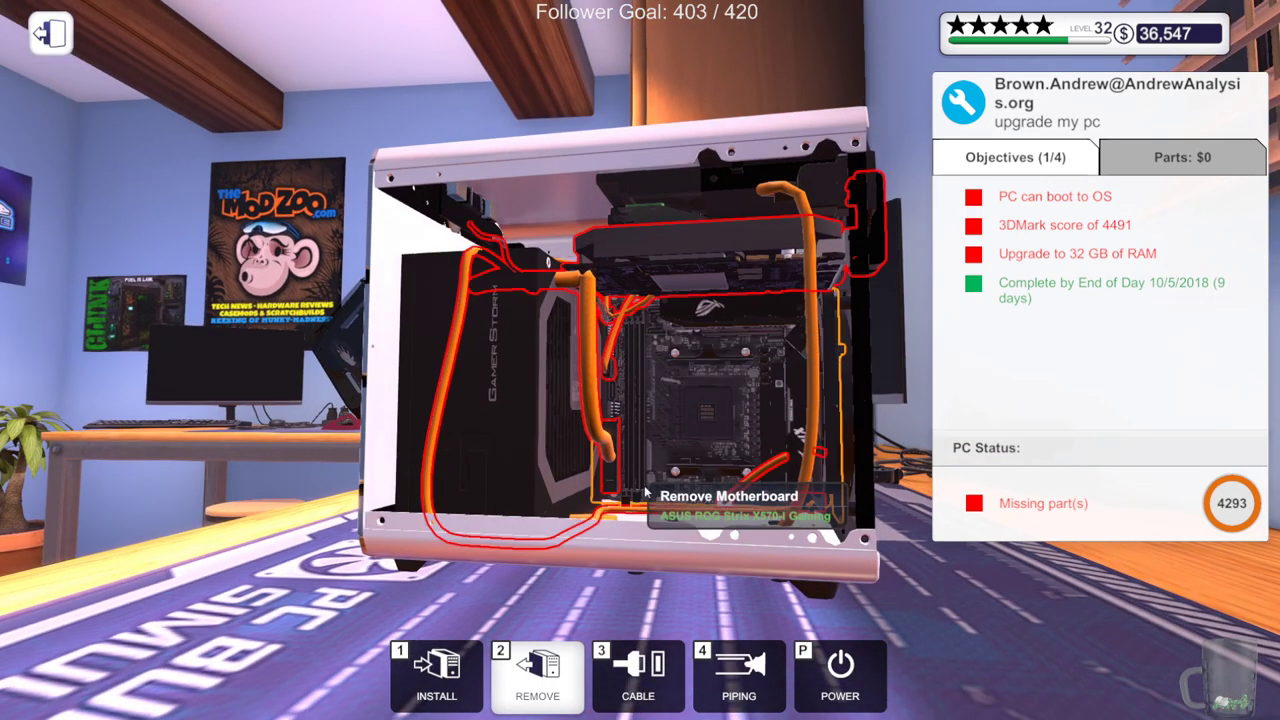
Install the first G.SKILL Trident Z (Silver) 16 GB stick from memory inventory
click(441, 680)
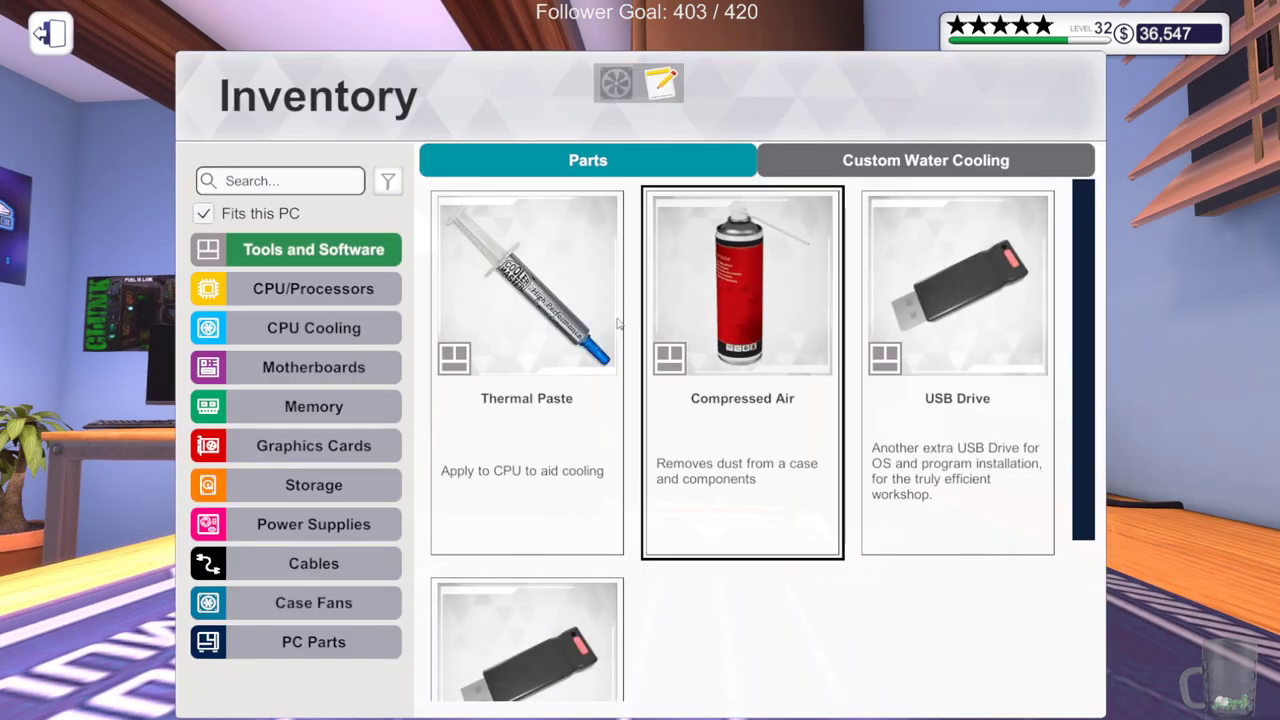
click(313, 406)
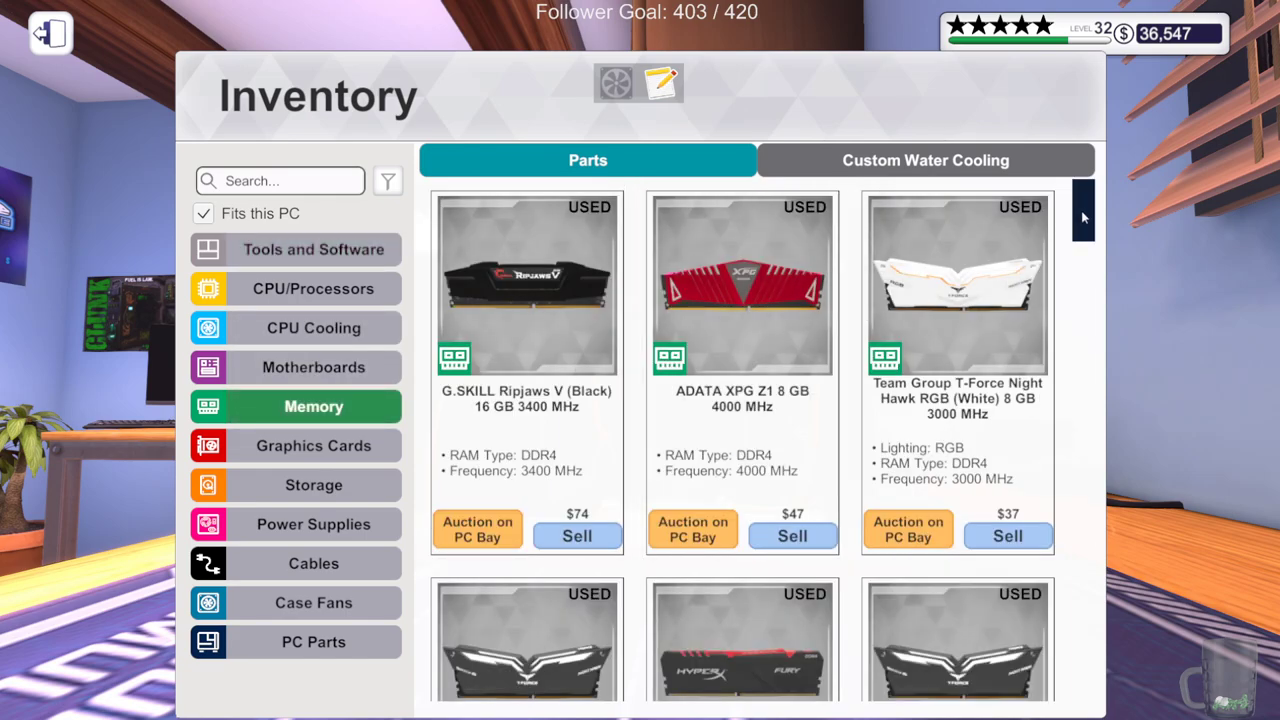
scroll(1000, 450, down, 5)
scroll(974, 614, down, 5)
scroll(780, 518, up, 2)
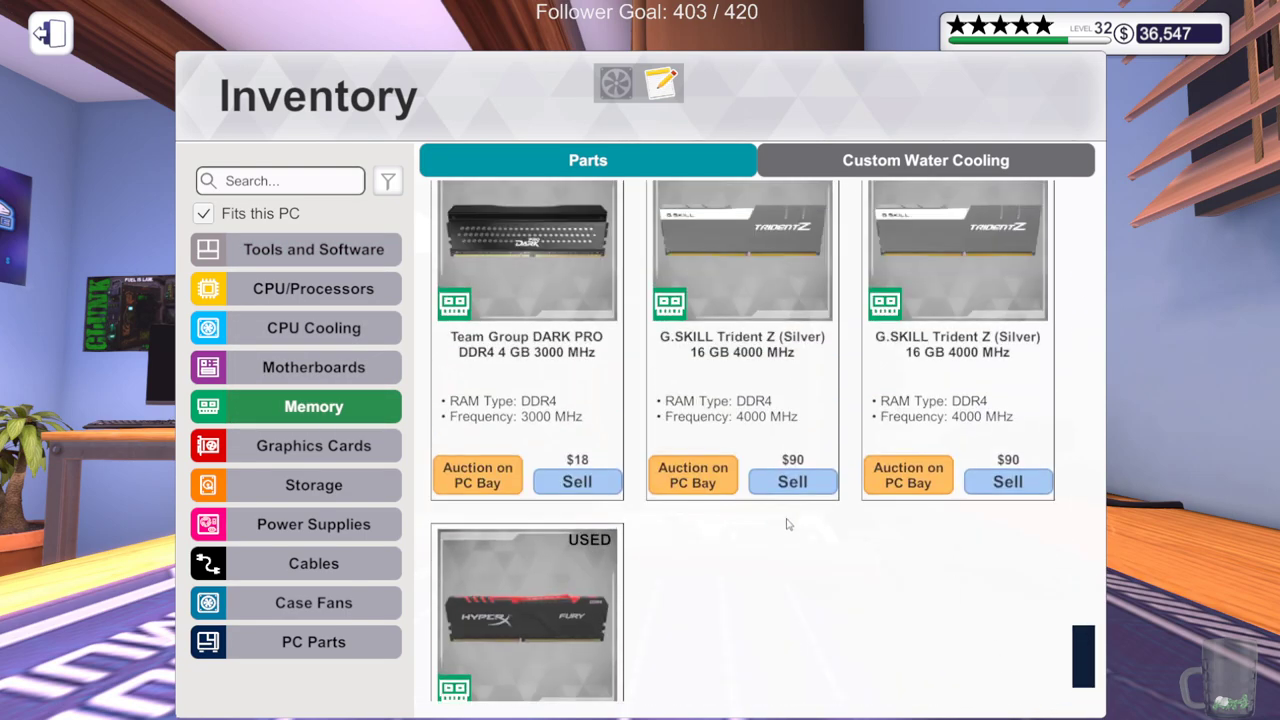
scroll(787, 524, down, 3)
scroll(787, 525, up, 3)
scroll(477, 636, down, 2)
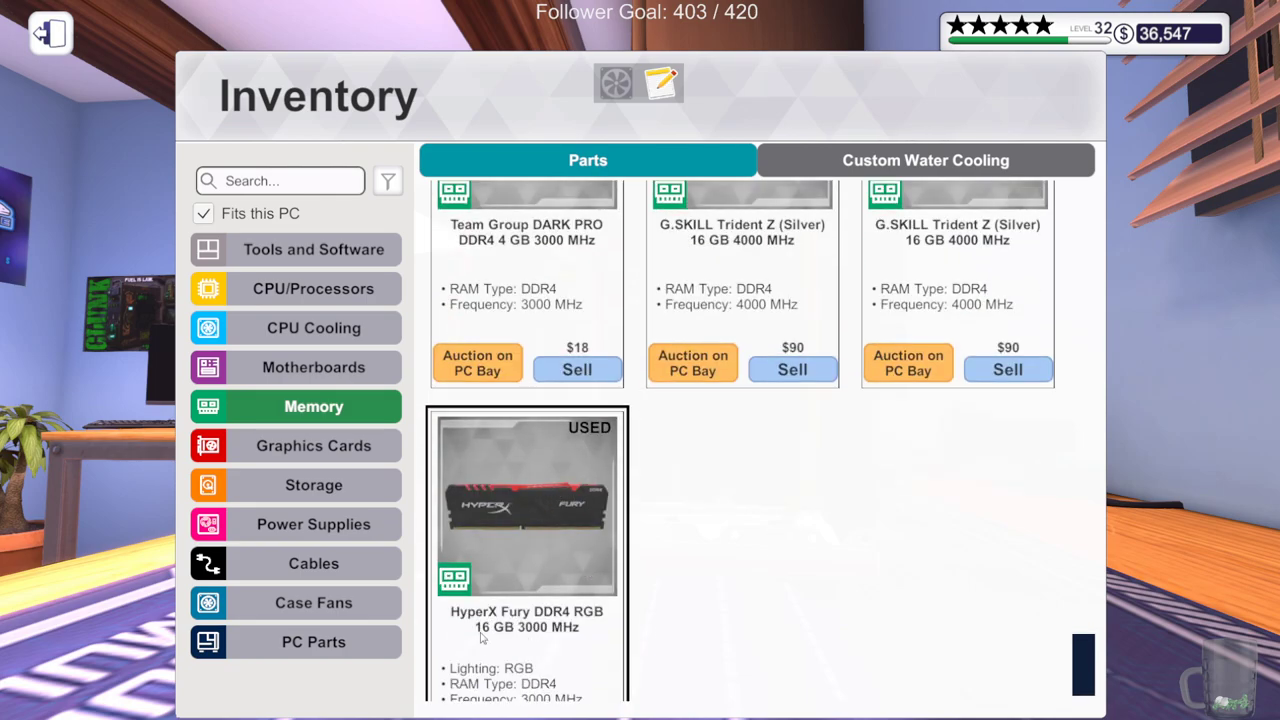
scroll(1051, 543, up, 3)
click(988, 321)
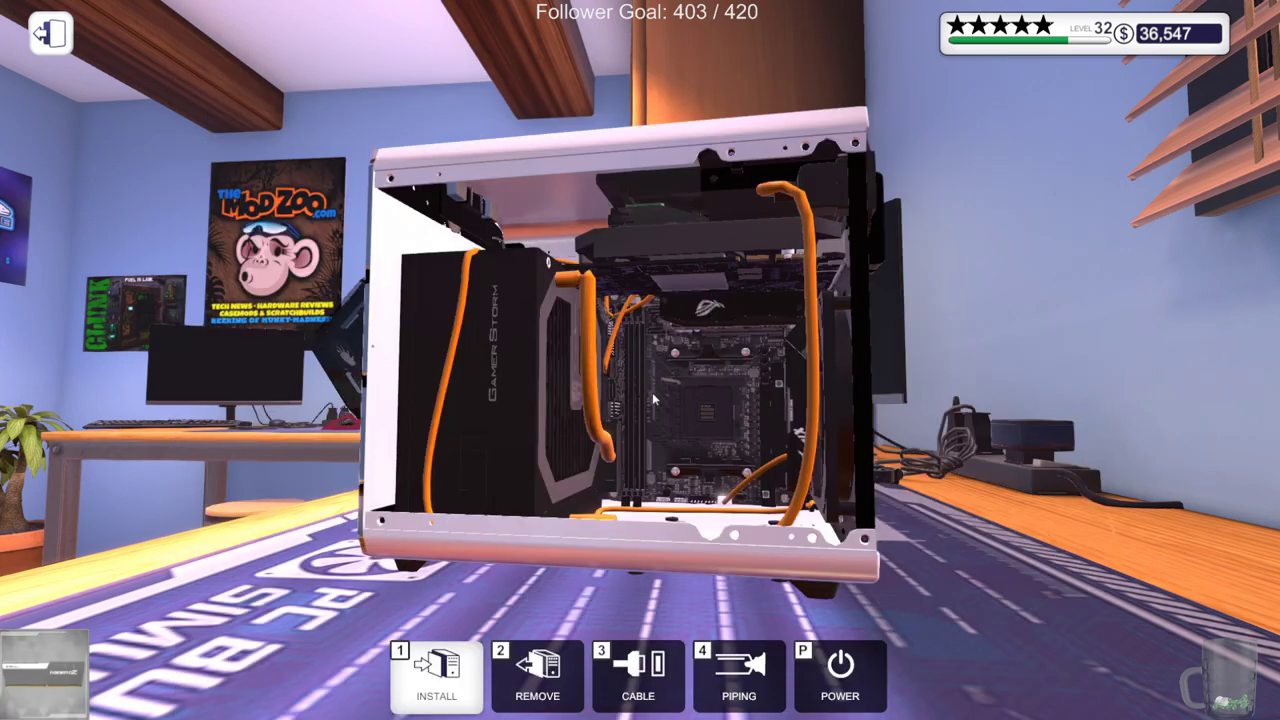
click(621, 397)
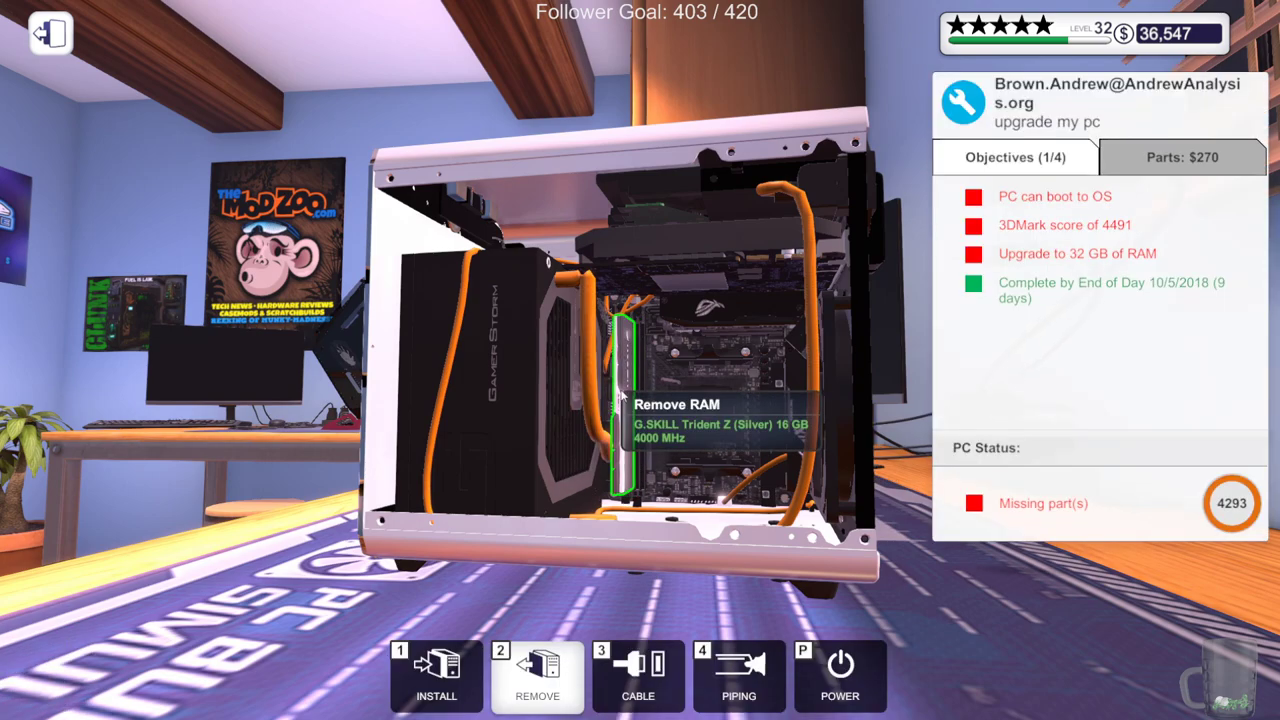
Install a second G.SKILL Trident Z 16 GB stick in the next slot
click(437, 670)
click(600, 330)
click(630, 372)
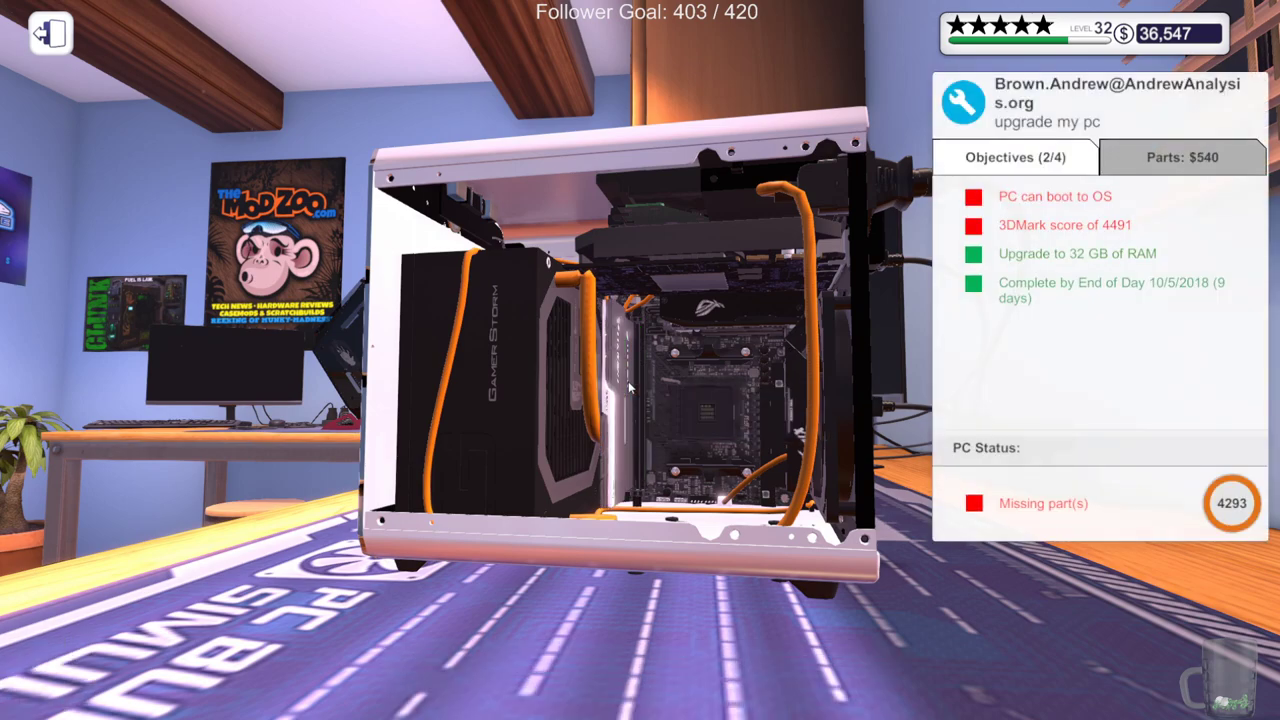
click(452, 670)
Seat the Ryzen 7 3800XT processor in the CPU socket
click(313, 290)
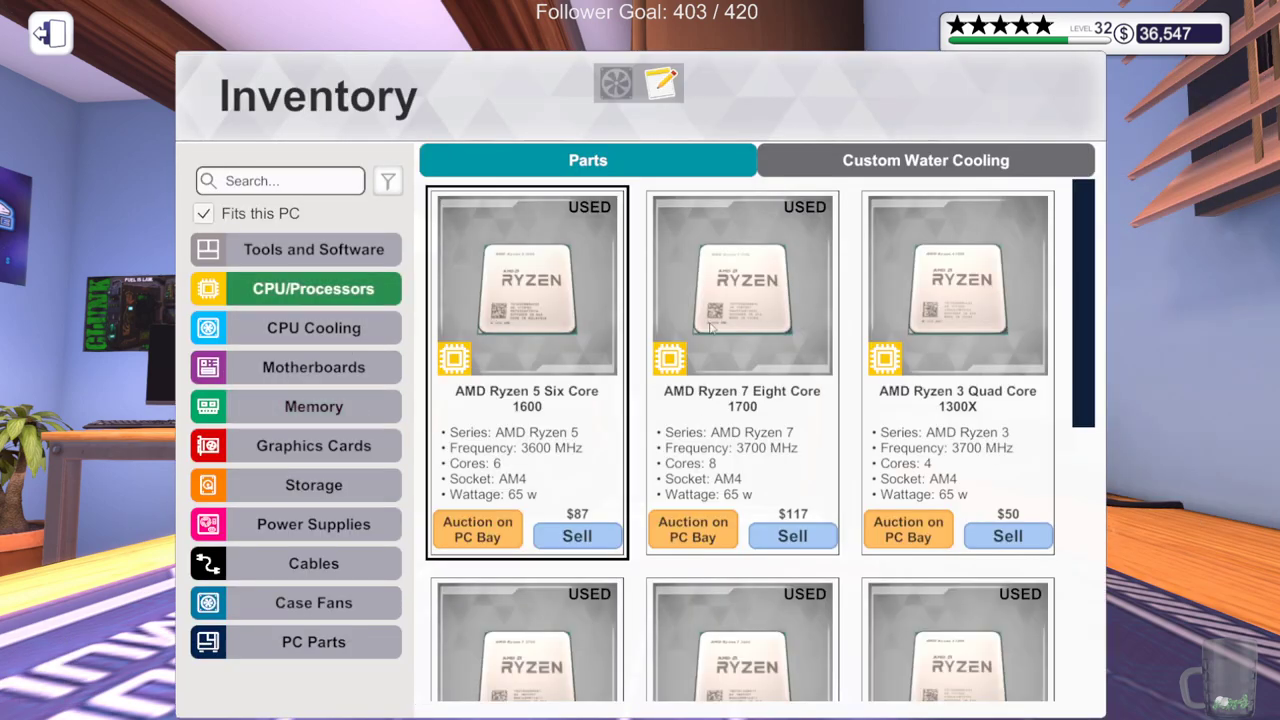
drag(1091, 276, 1090, 600)
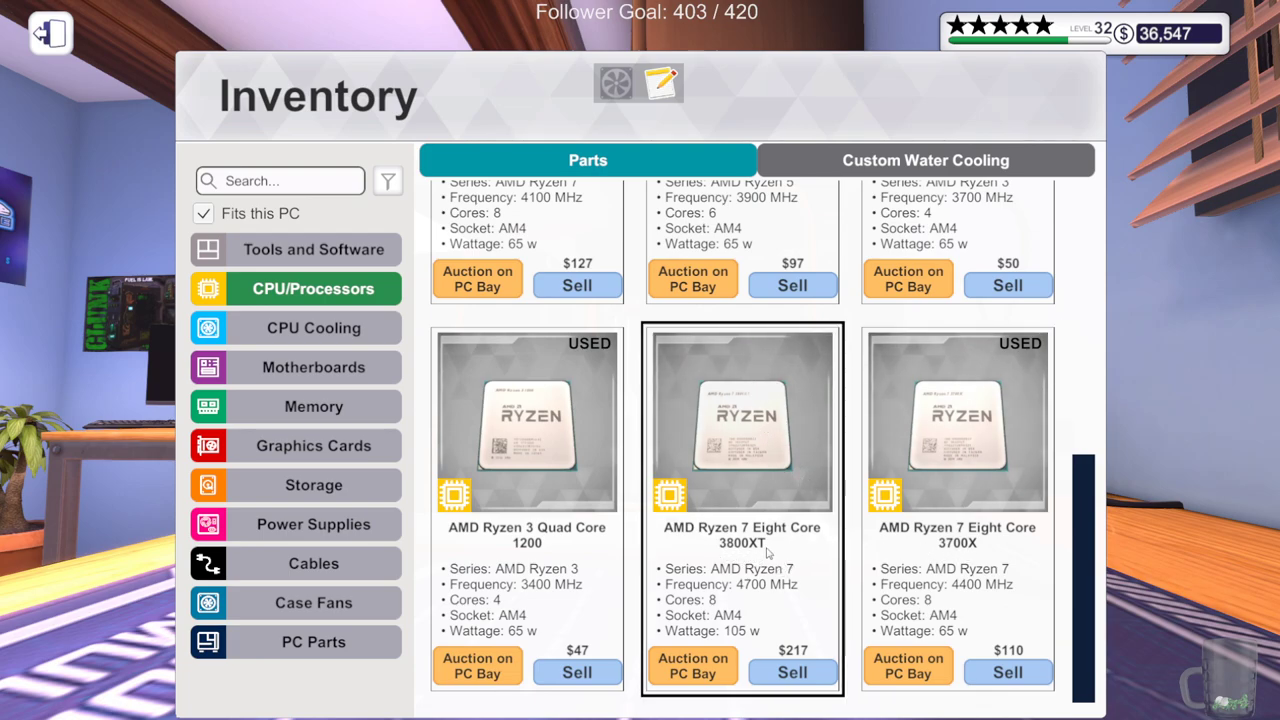
click(743, 427)
click(692, 398)
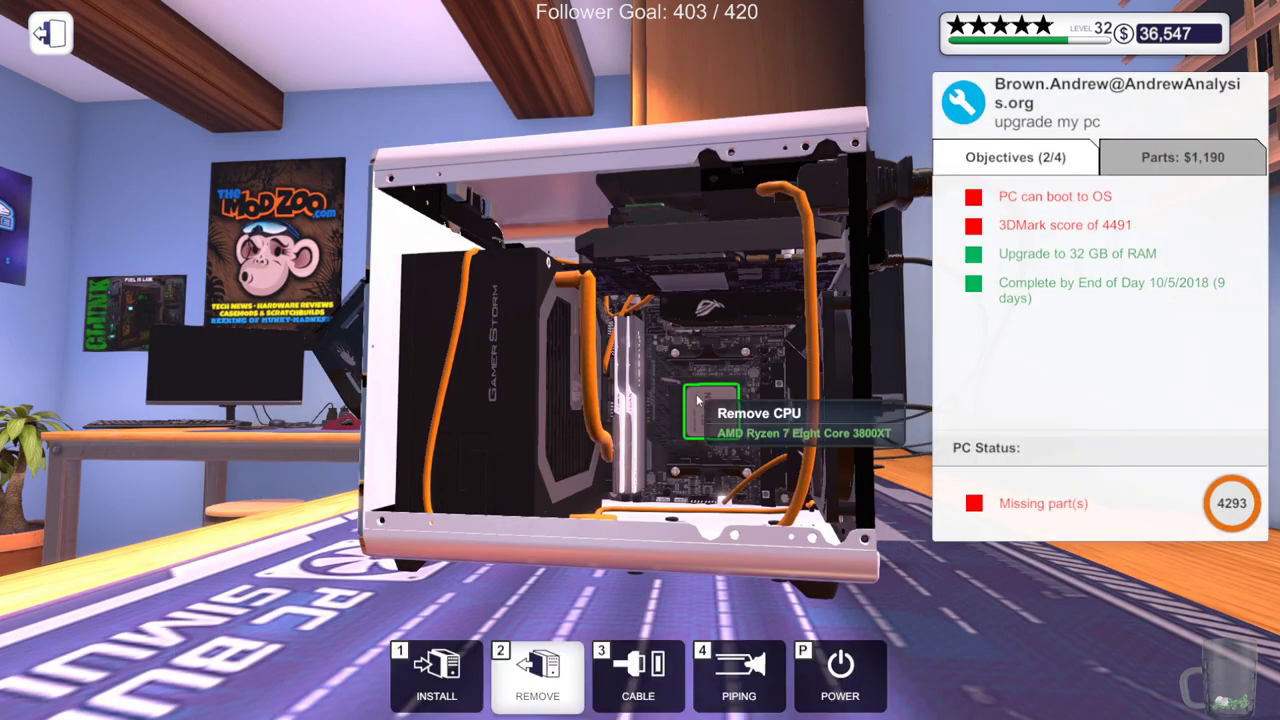
Apply thermal paste and plug a USB drive into the case
click(436, 670)
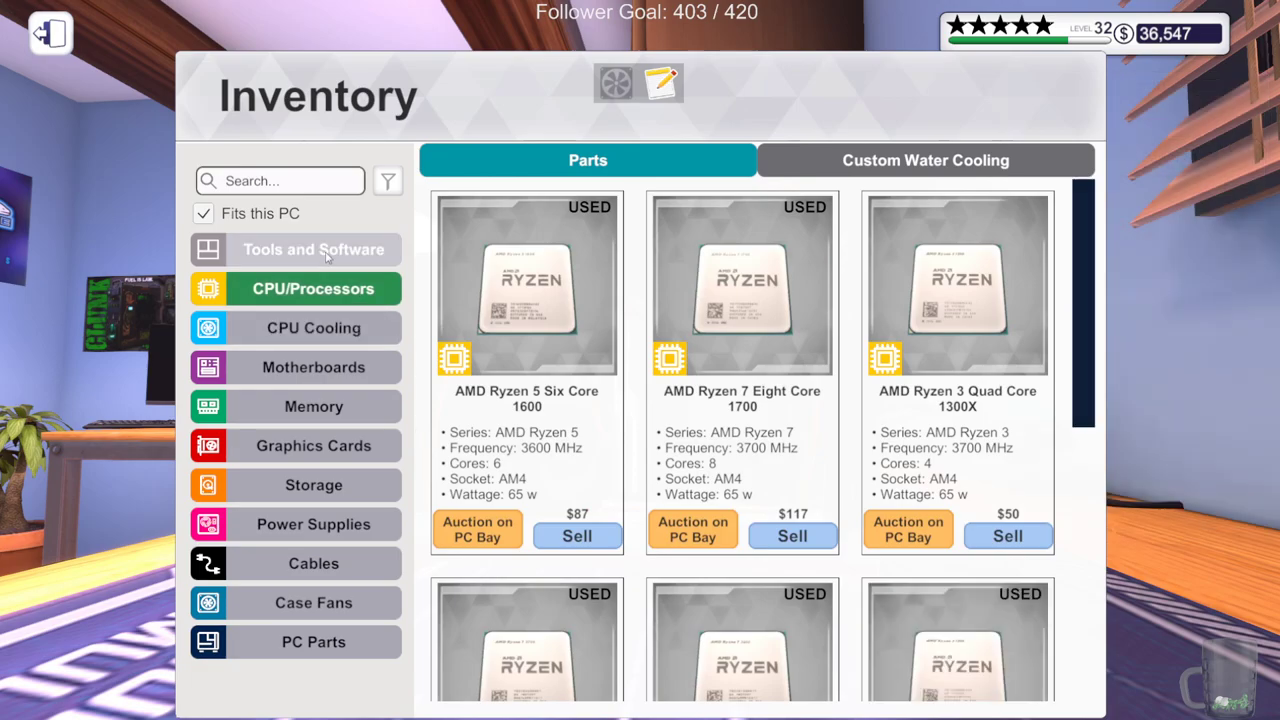
click(326, 252)
click(520, 300)
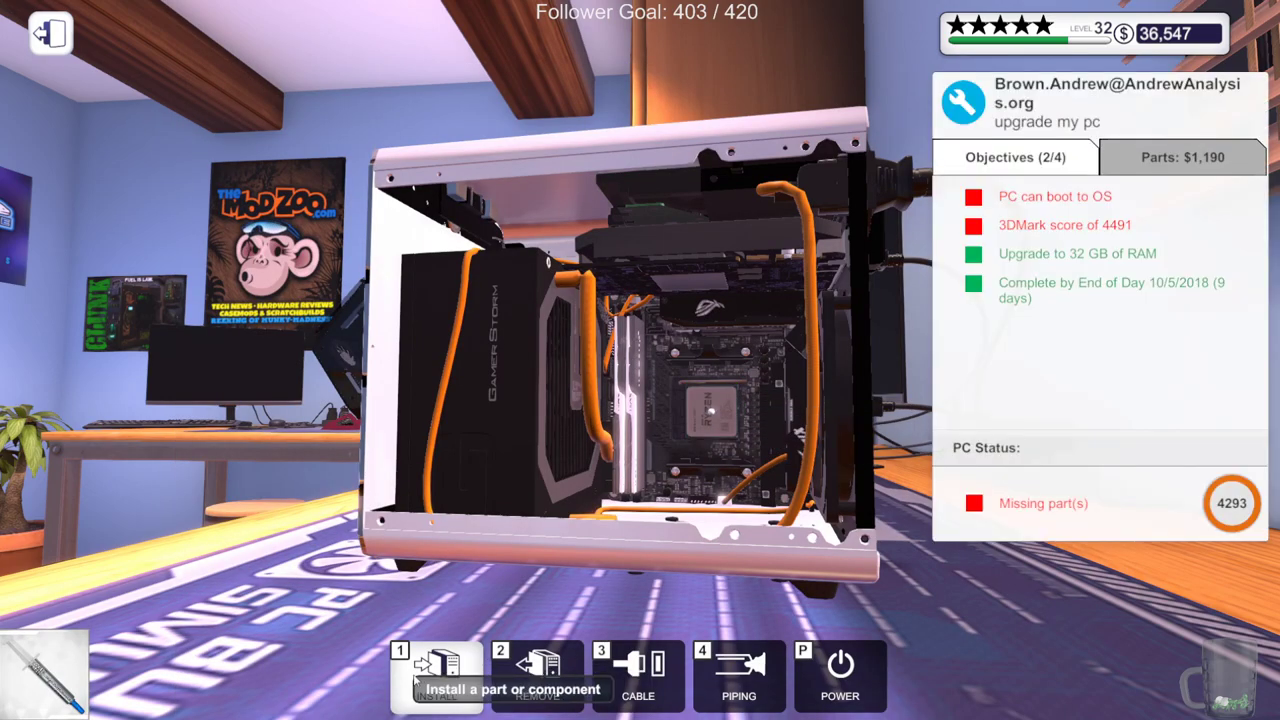
click(415, 680)
click(955, 330)
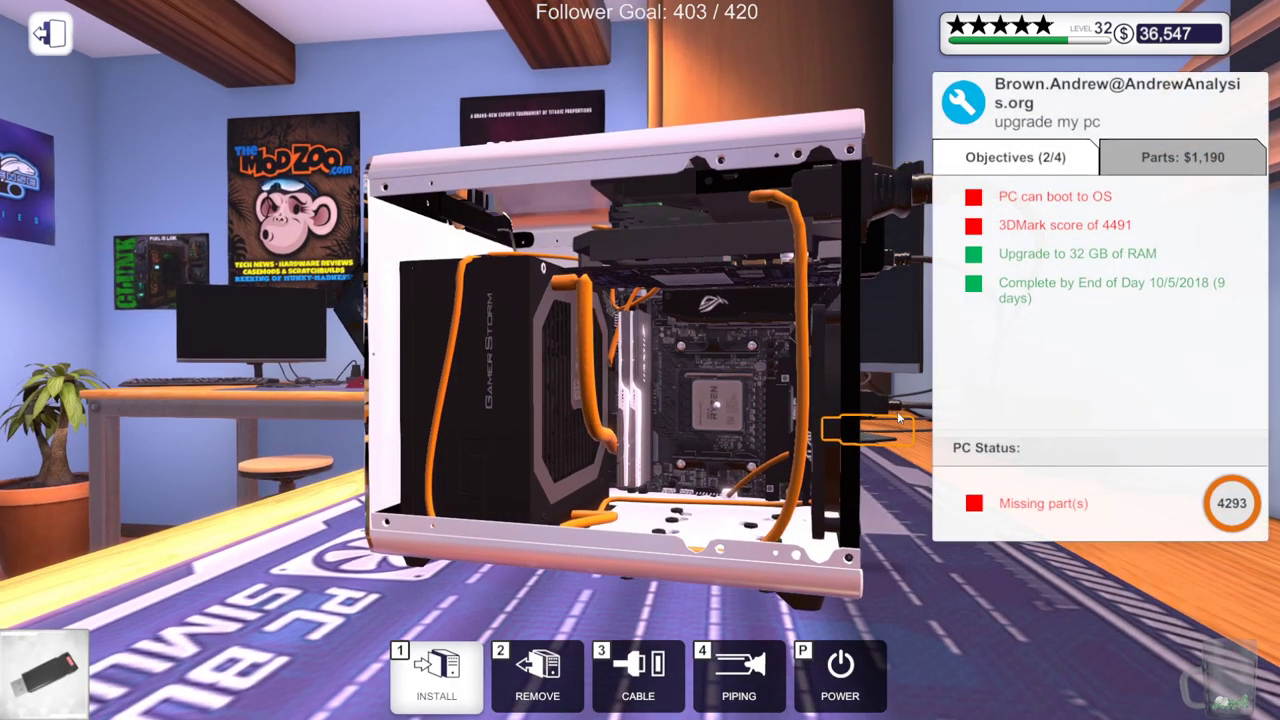
click(898, 420)
click(537, 670)
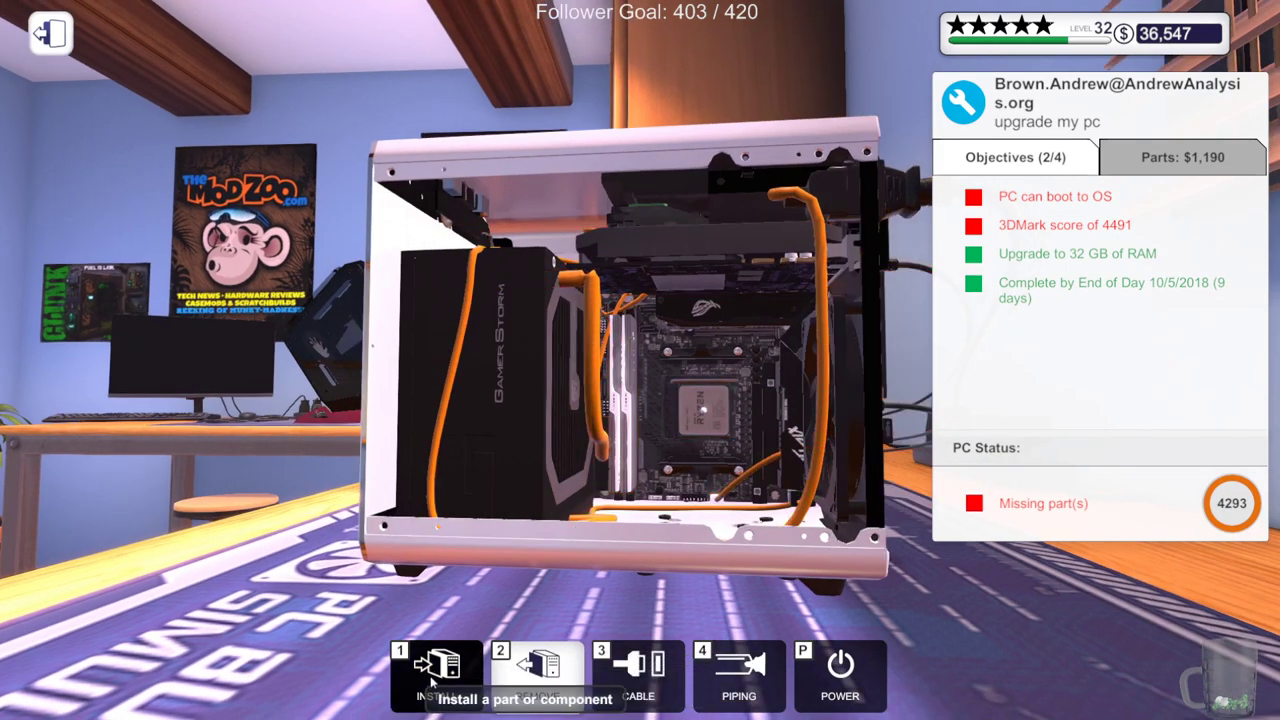
click(437, 675)
Mount the ARCTIC Freezer 33 TR (White) cooler and connect the remaining motherboard cable
click(313, 328)
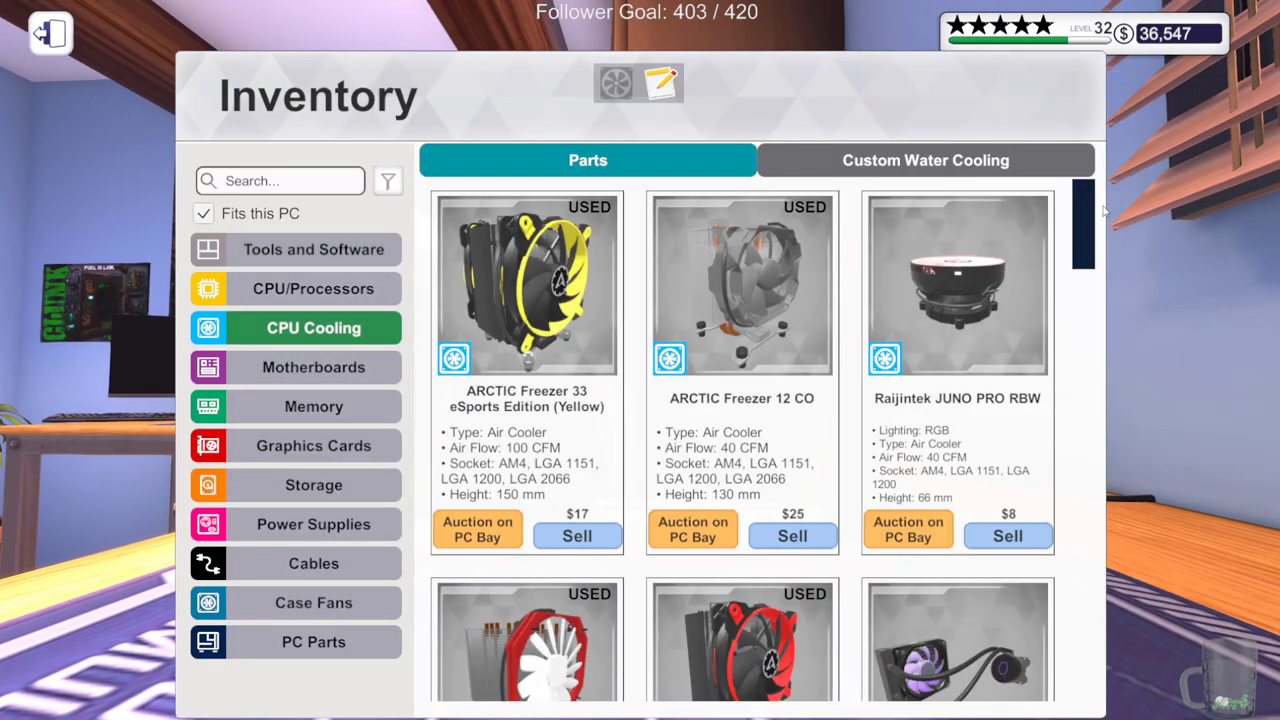
drag(1085, 207, 1085, 640)
click(565, 428)
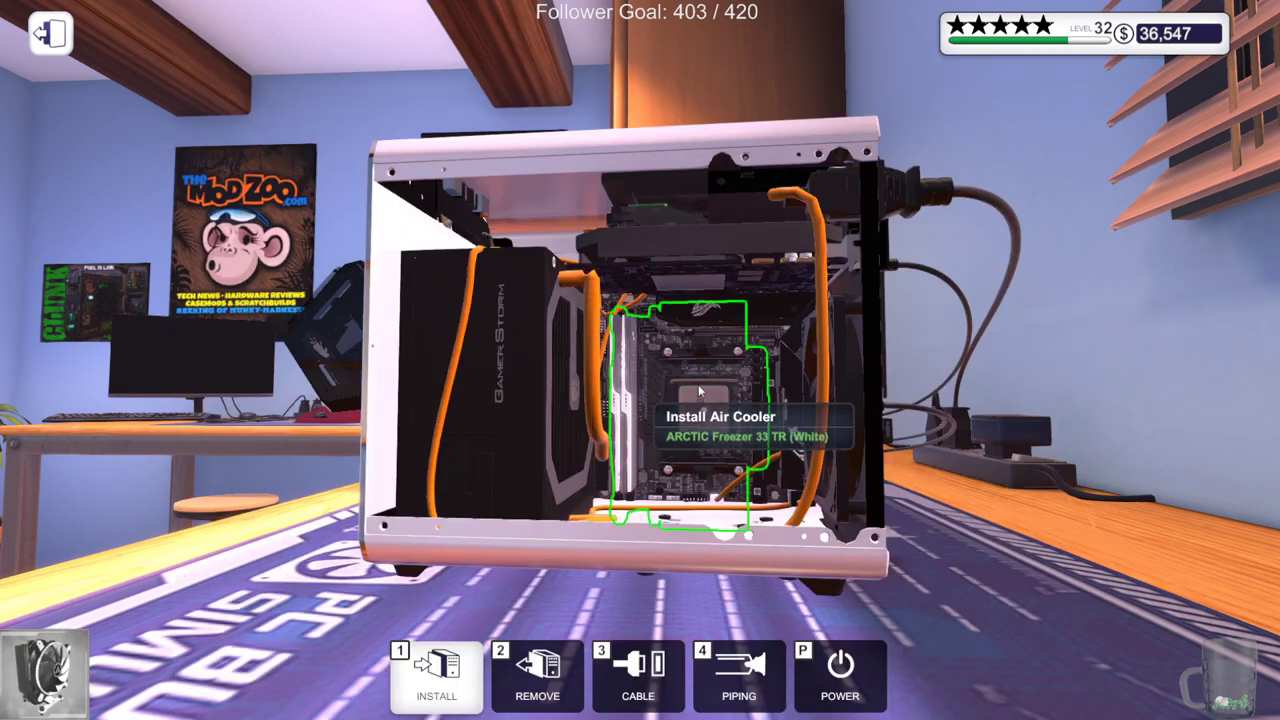
click(707, 387)
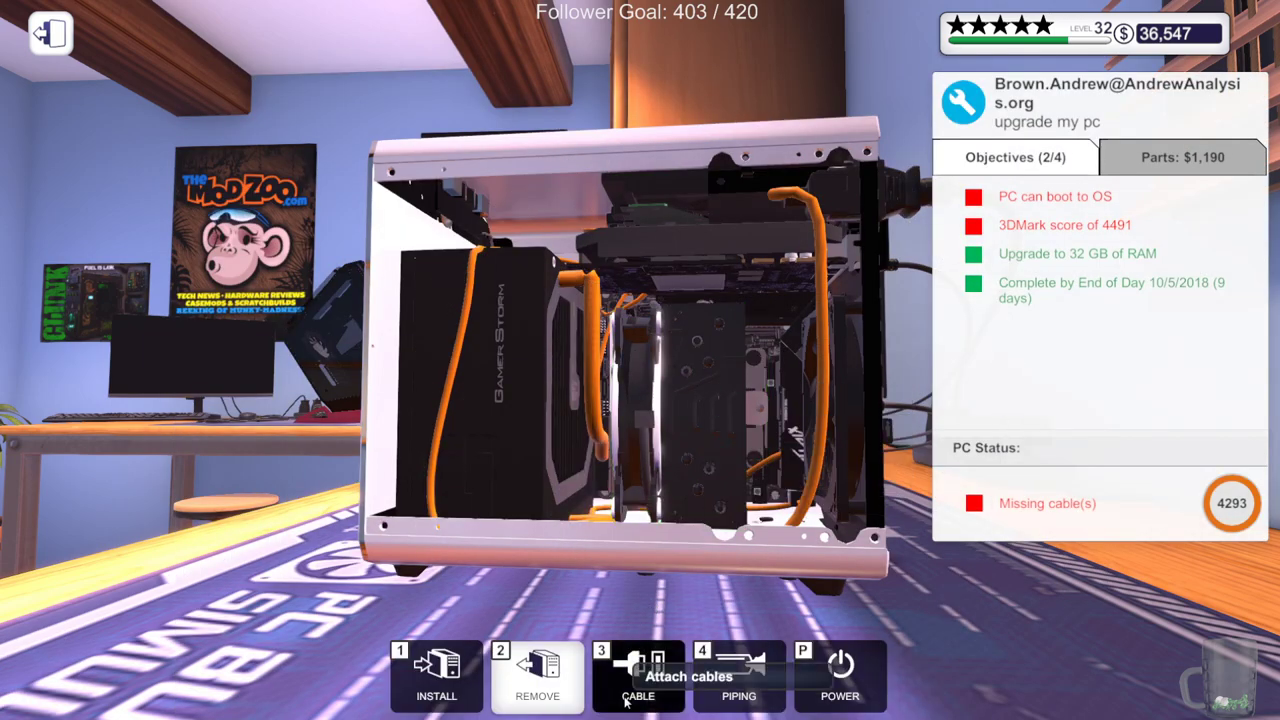
click(625, 708)
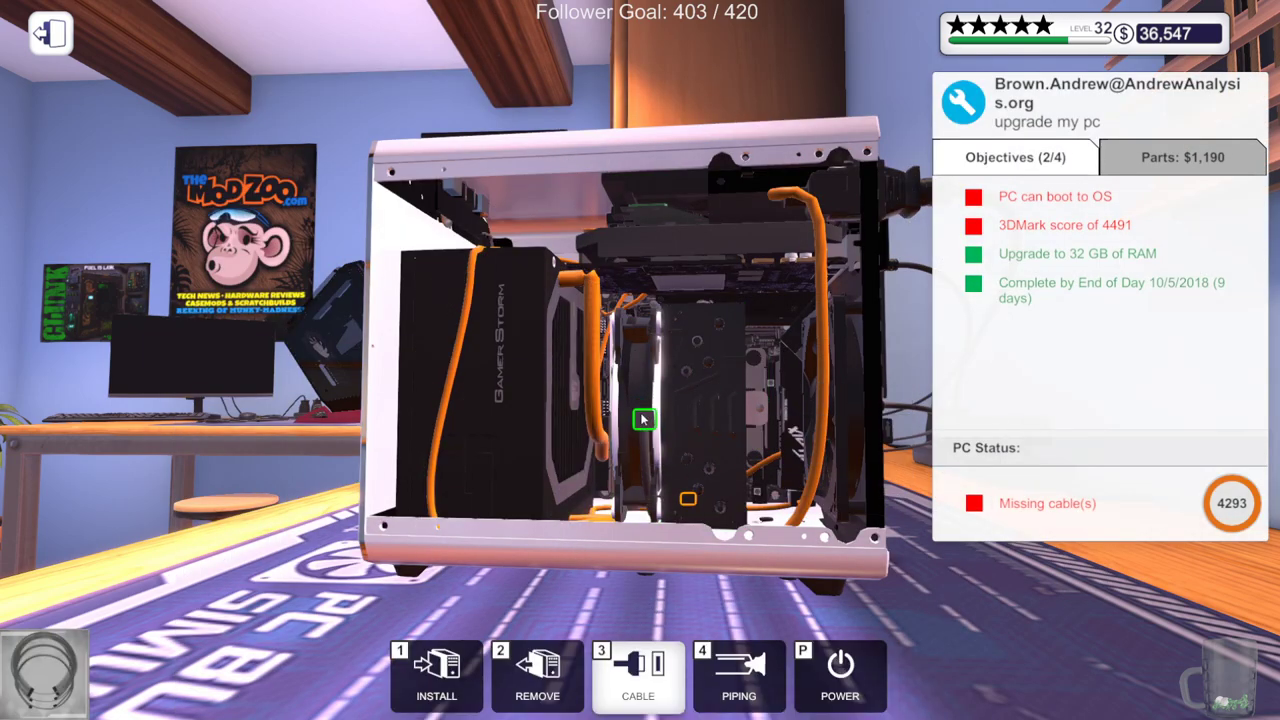
click(688, 498)
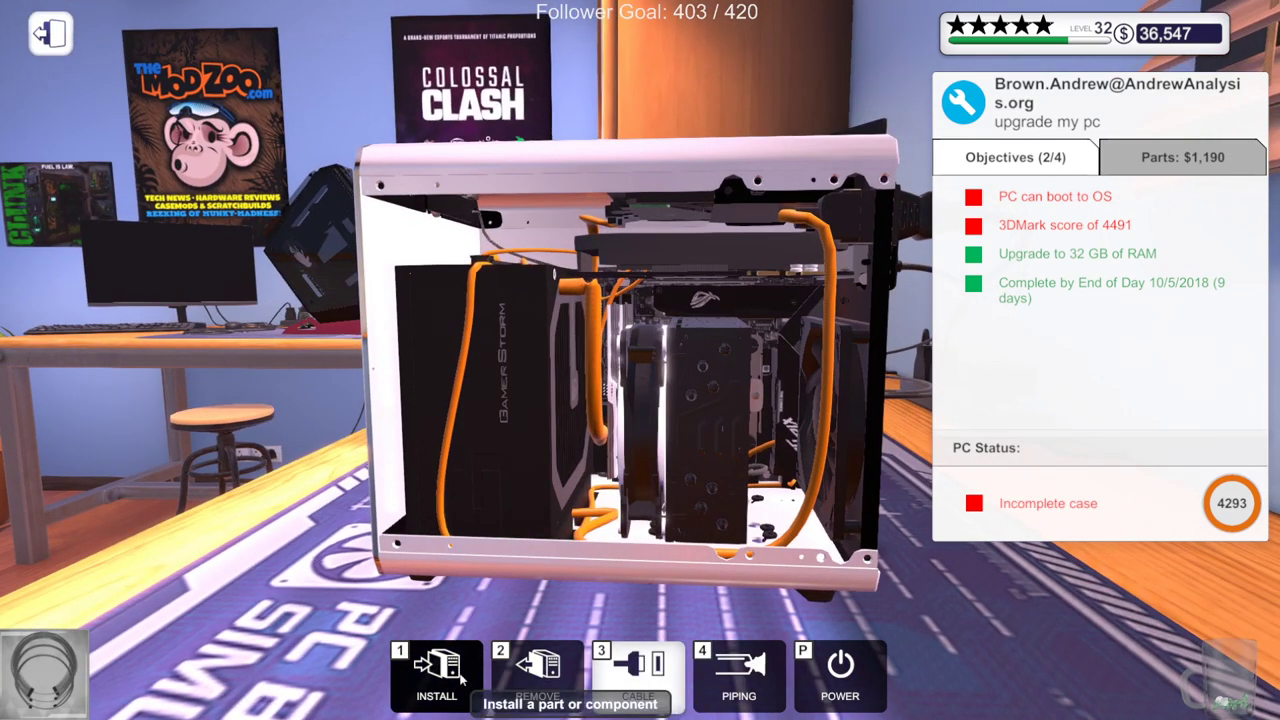
Refit the glass side panel from the case parts inventory
click(450, 671)
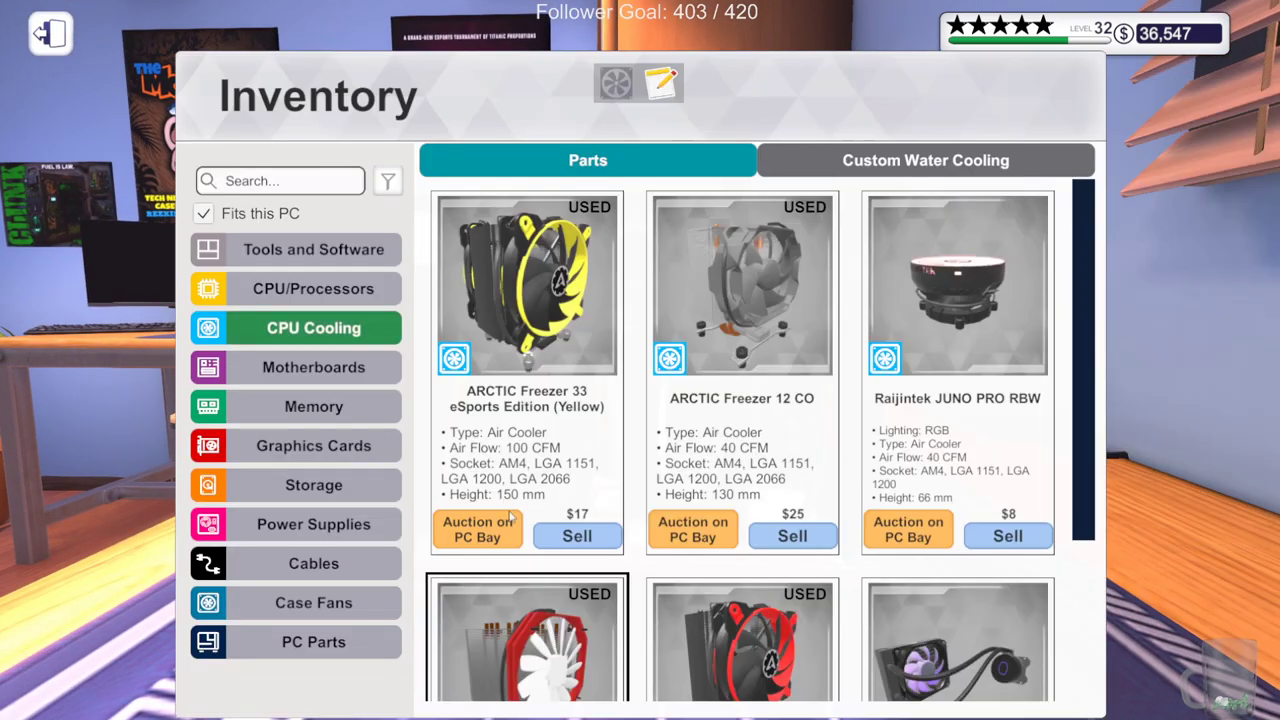
click(350, 250)
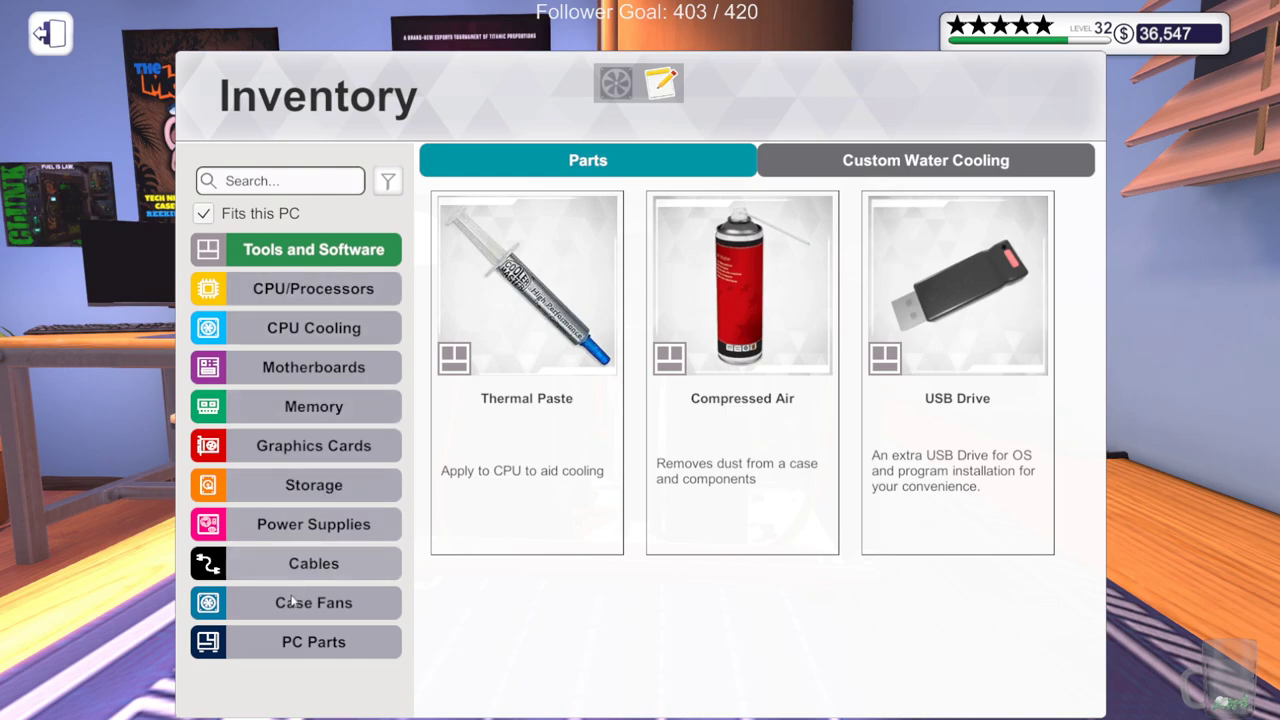
click(290, 642)
click(578, 274)
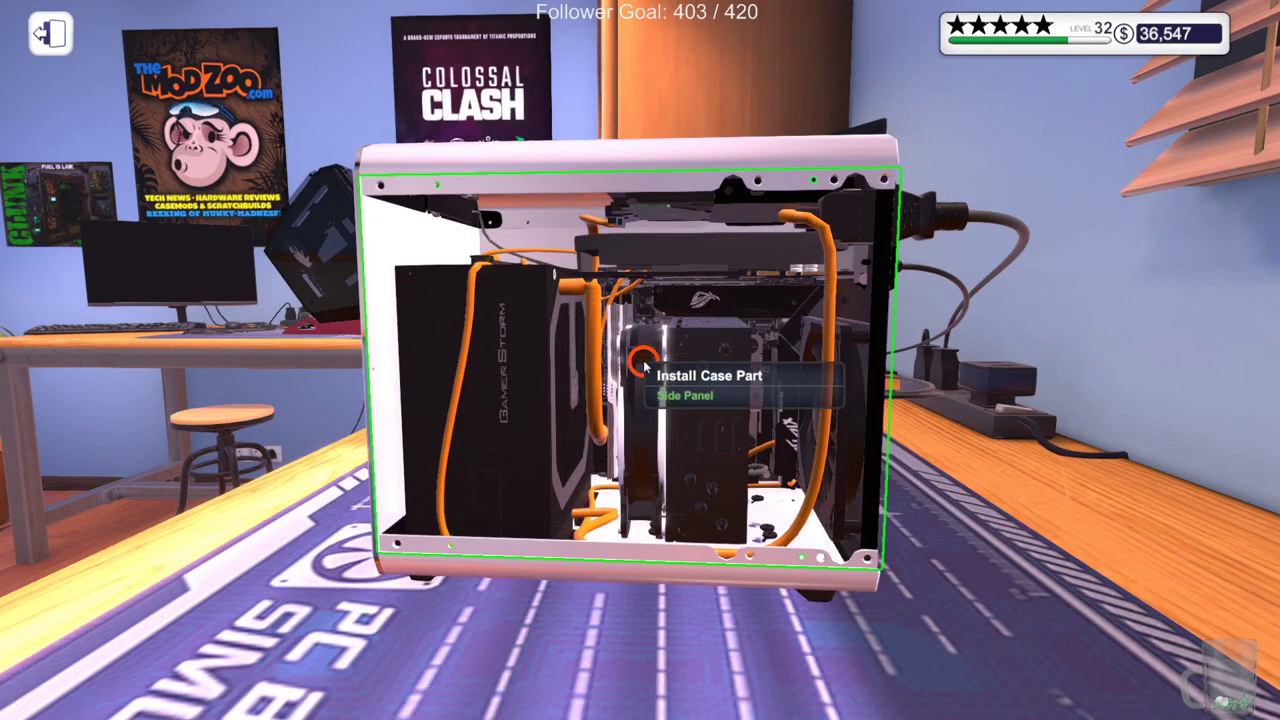
click(632, 372)
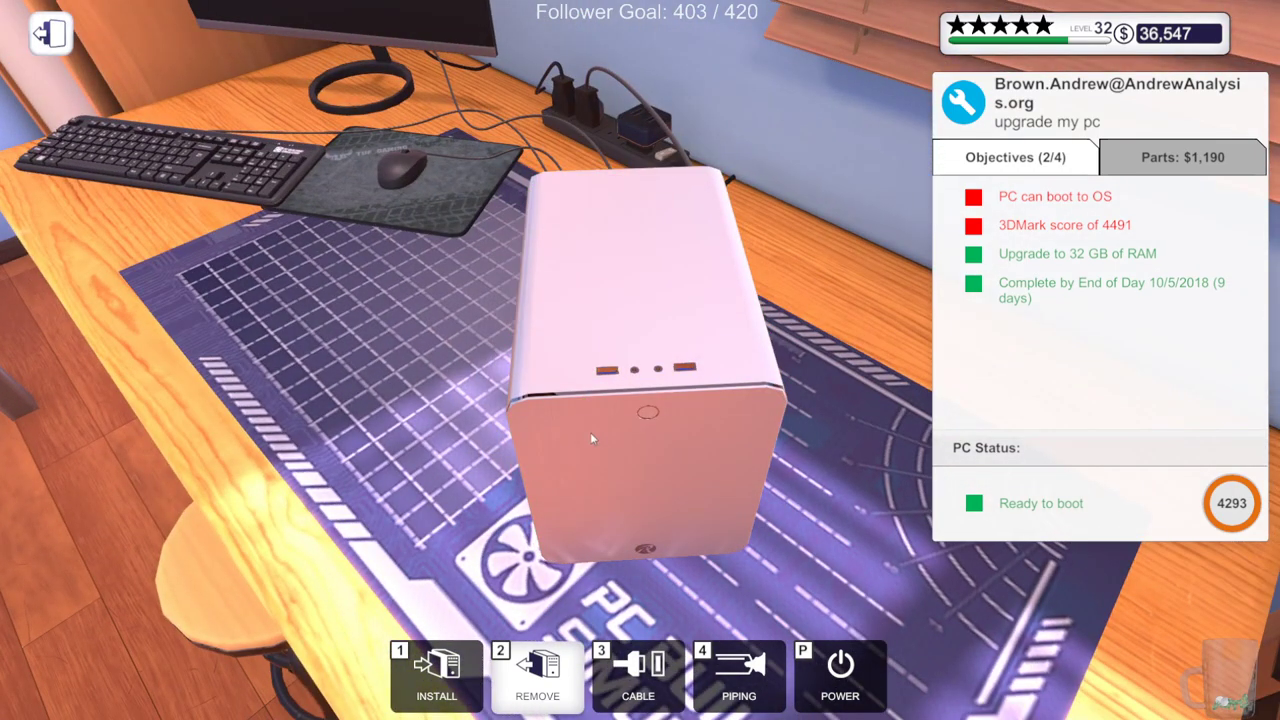
Power on, enable XMP in the BIOS RAM OC tab, then apply changes and restart
click(655, 420)
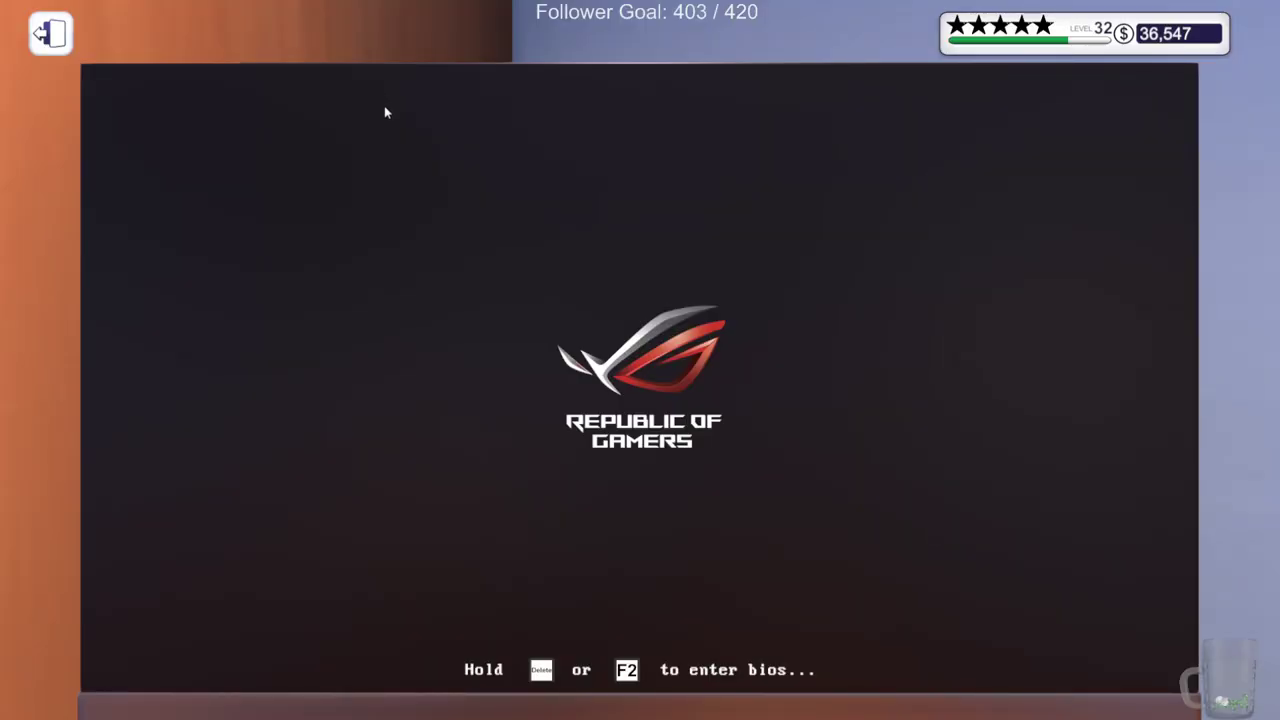
key(Delete)
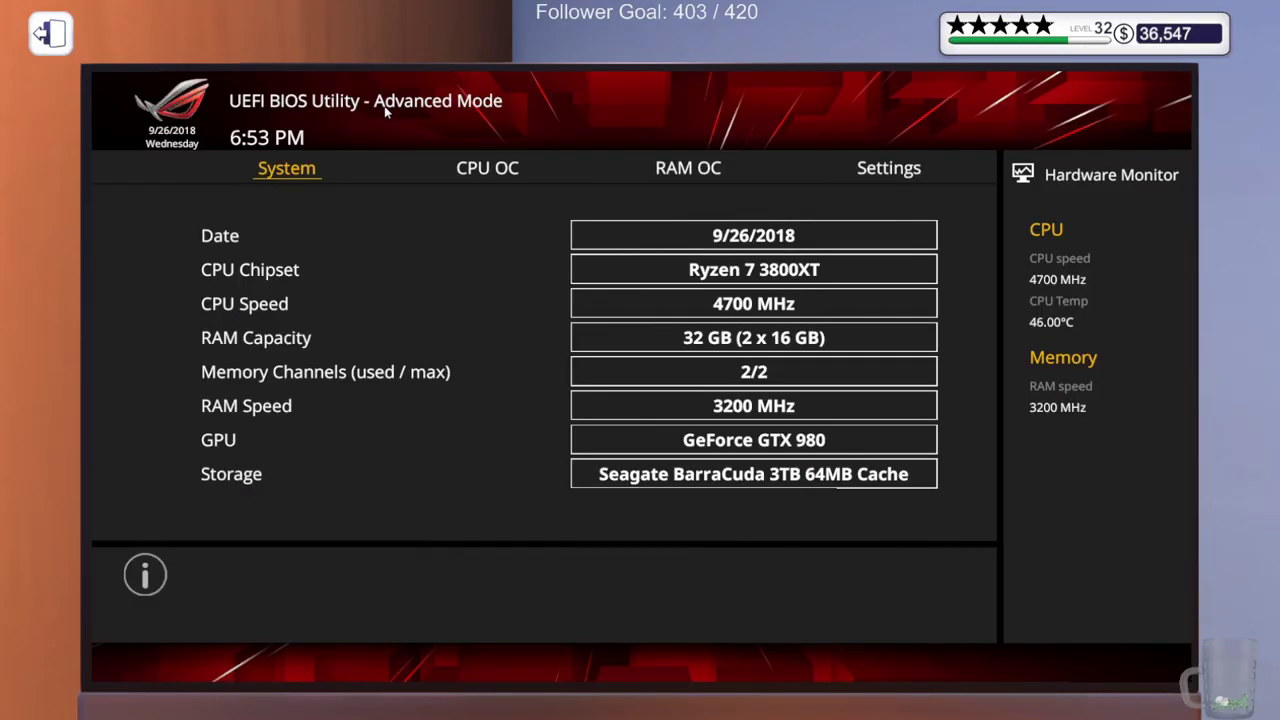
click(705, 160)
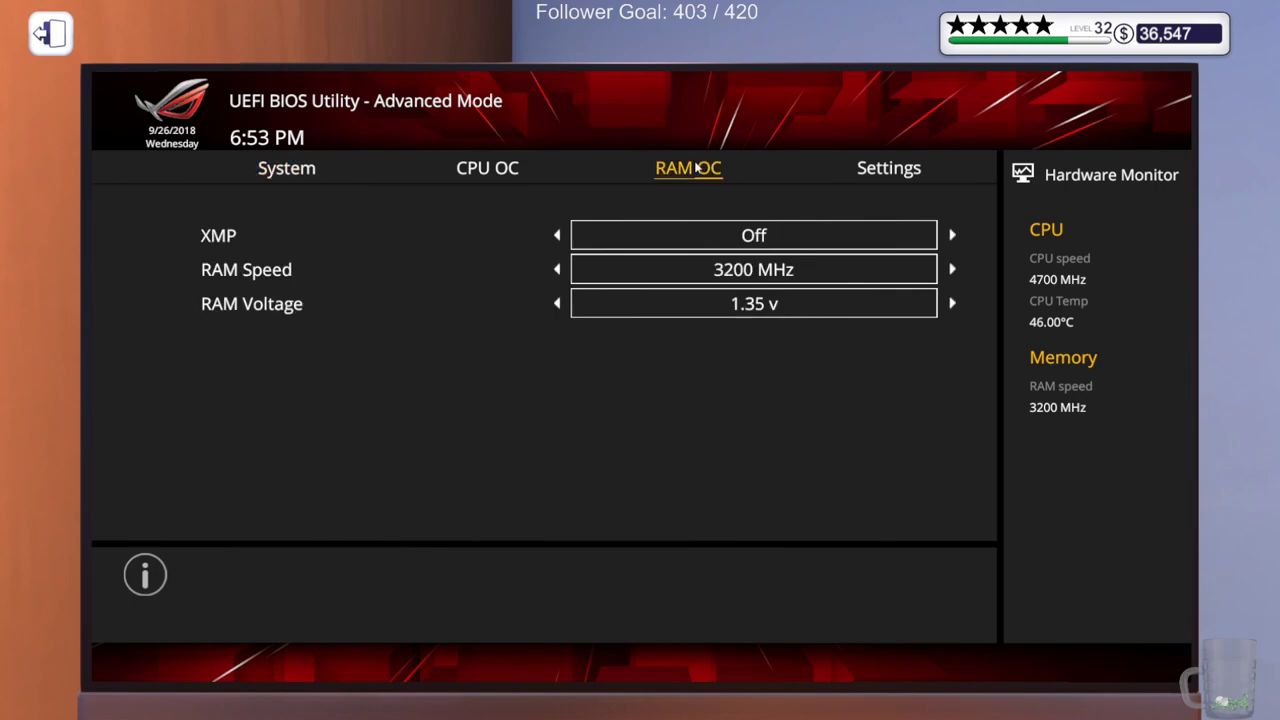
click(952, 235)
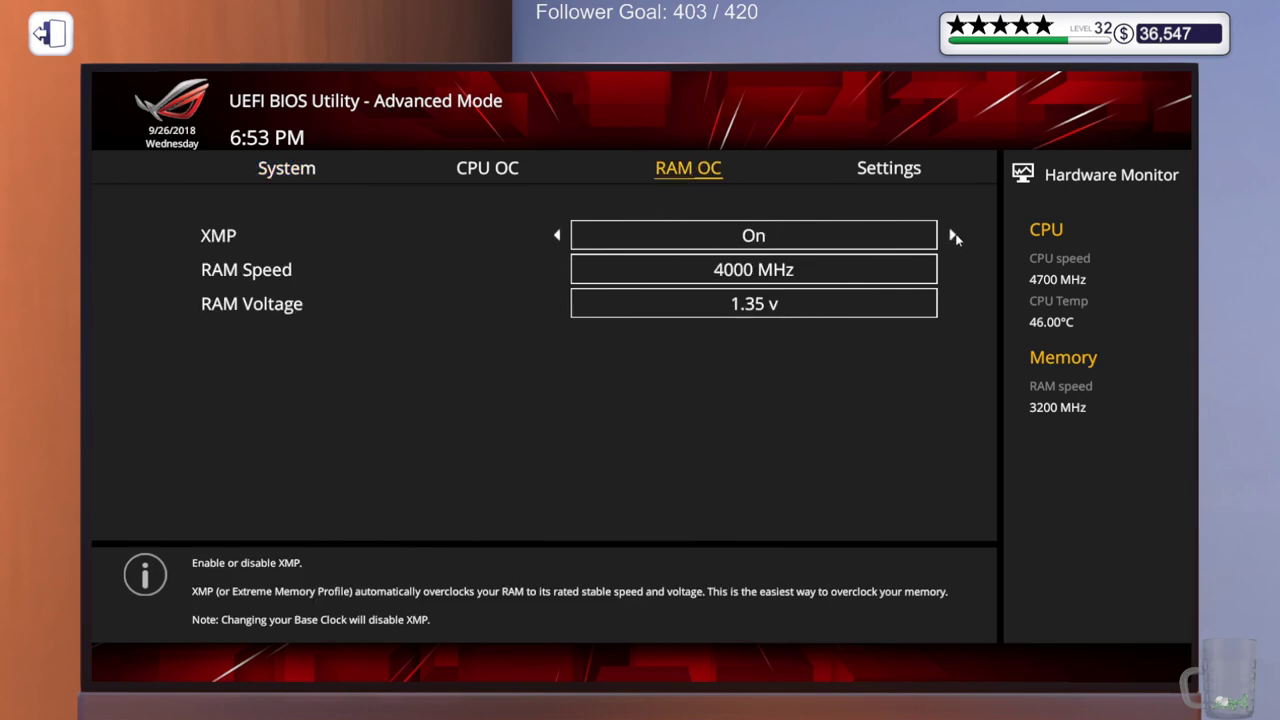
click(892, 170)
click(366, 272)
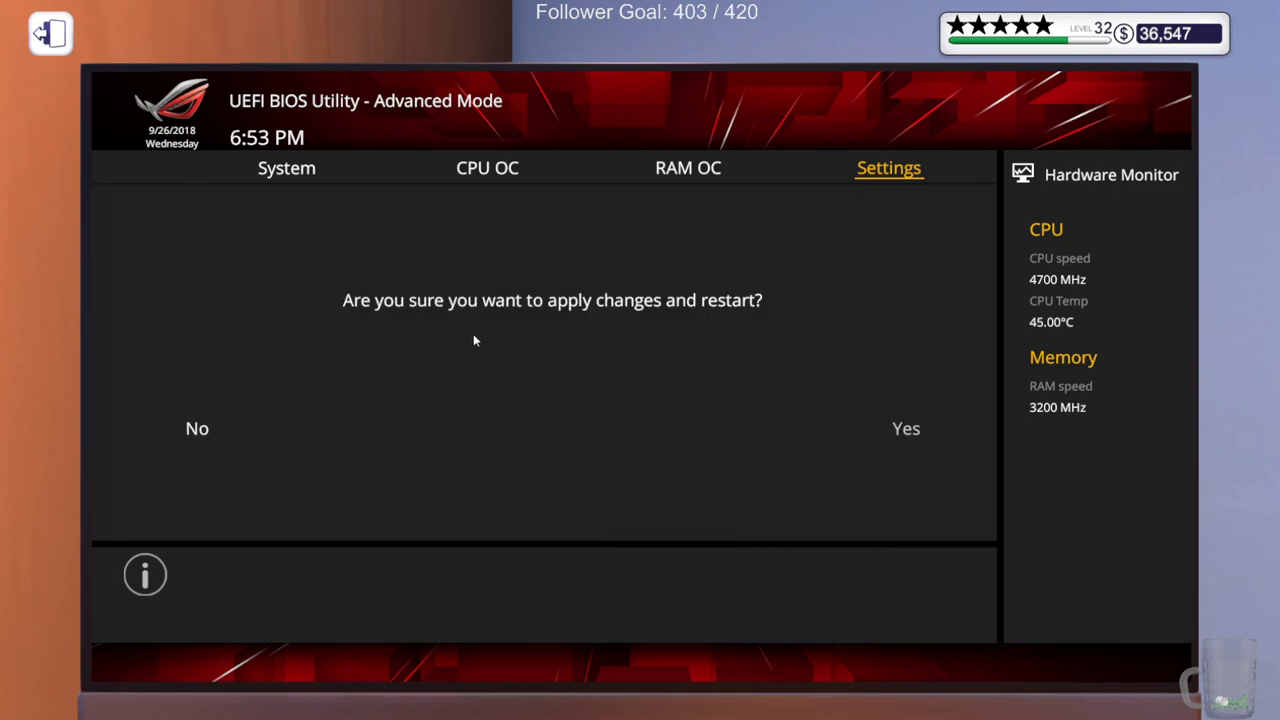
click(906, 430)
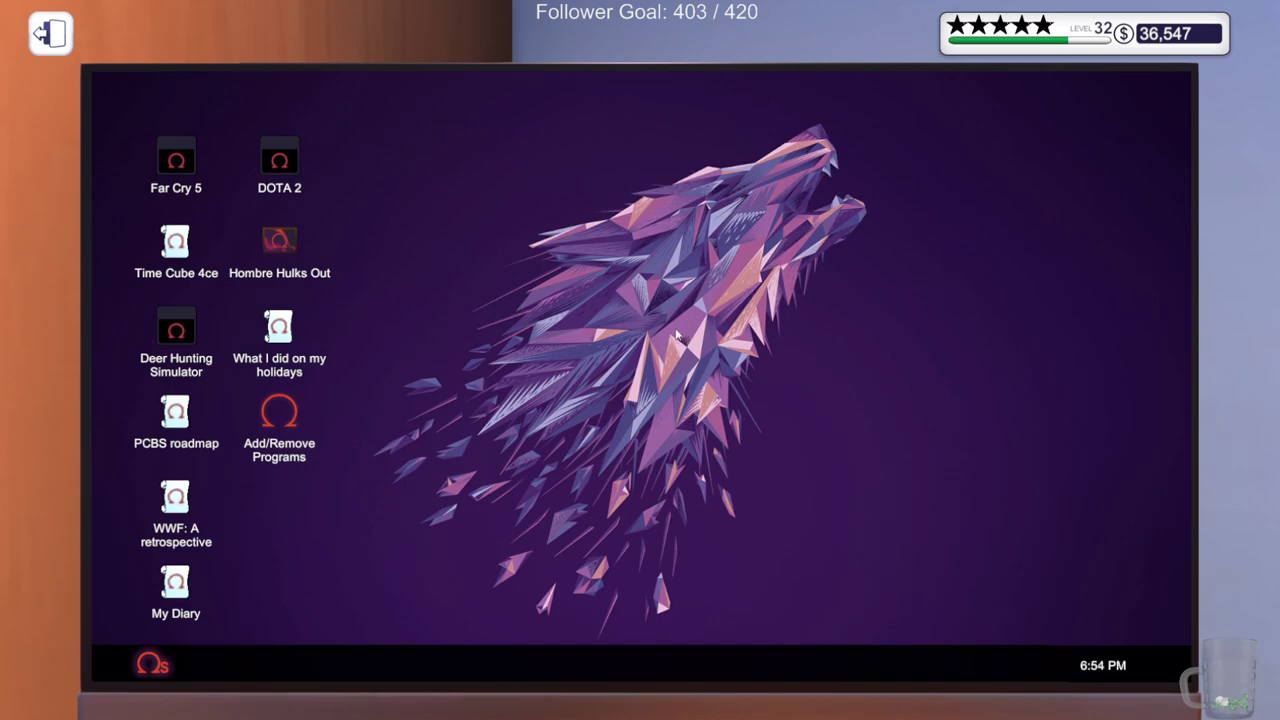
Install 3DMark Advanced Edition, Virus Scanner and Select Wallpaper, restarting only after the last
double_click(282, 419)
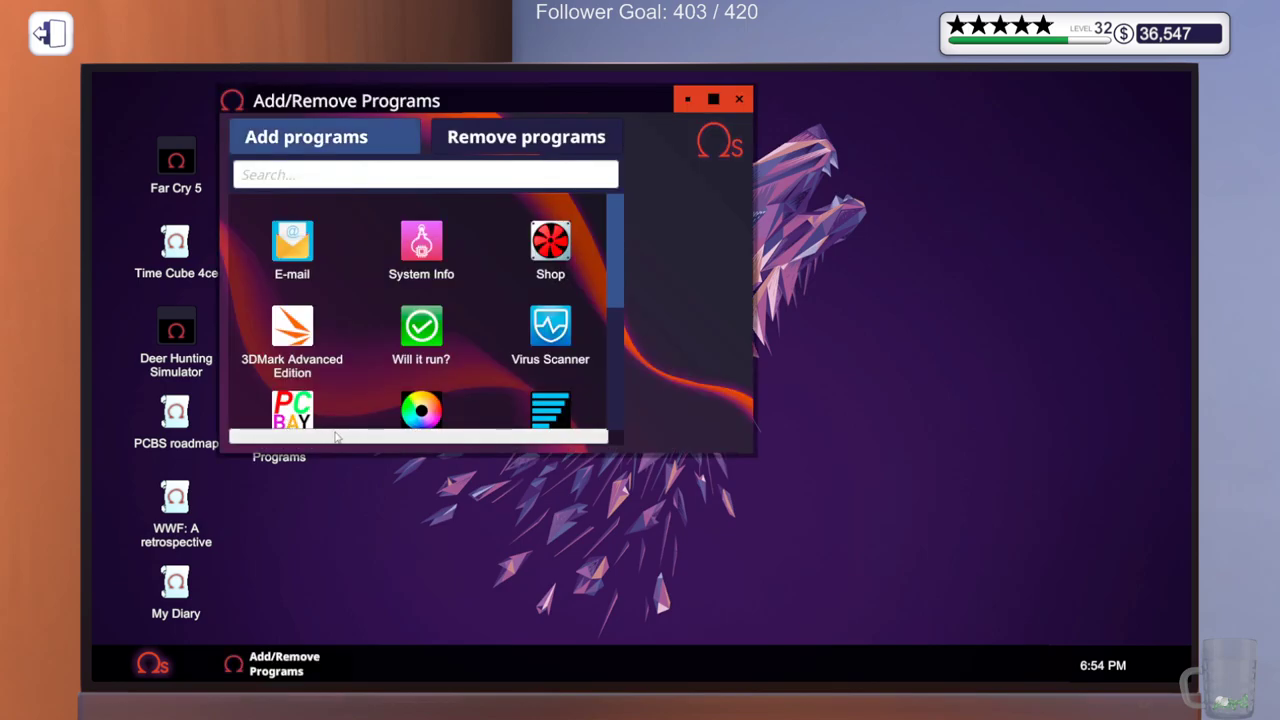
click(289, 324)
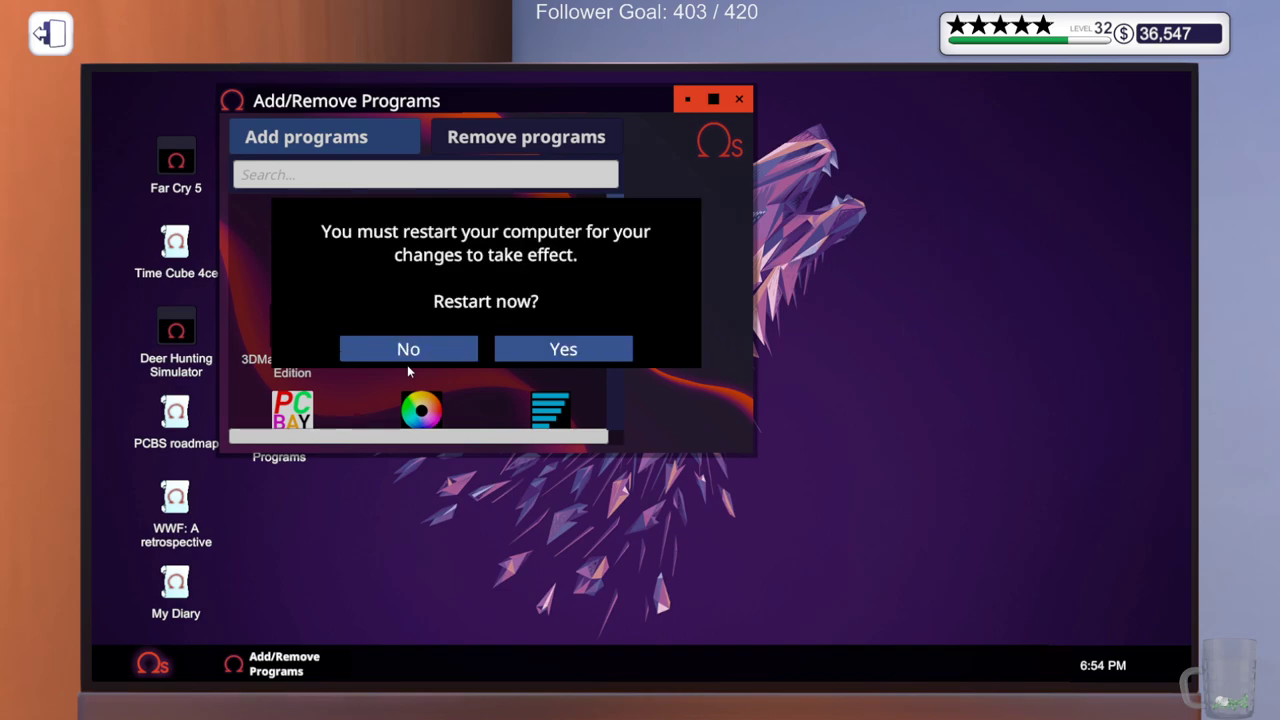
click(406, 355)
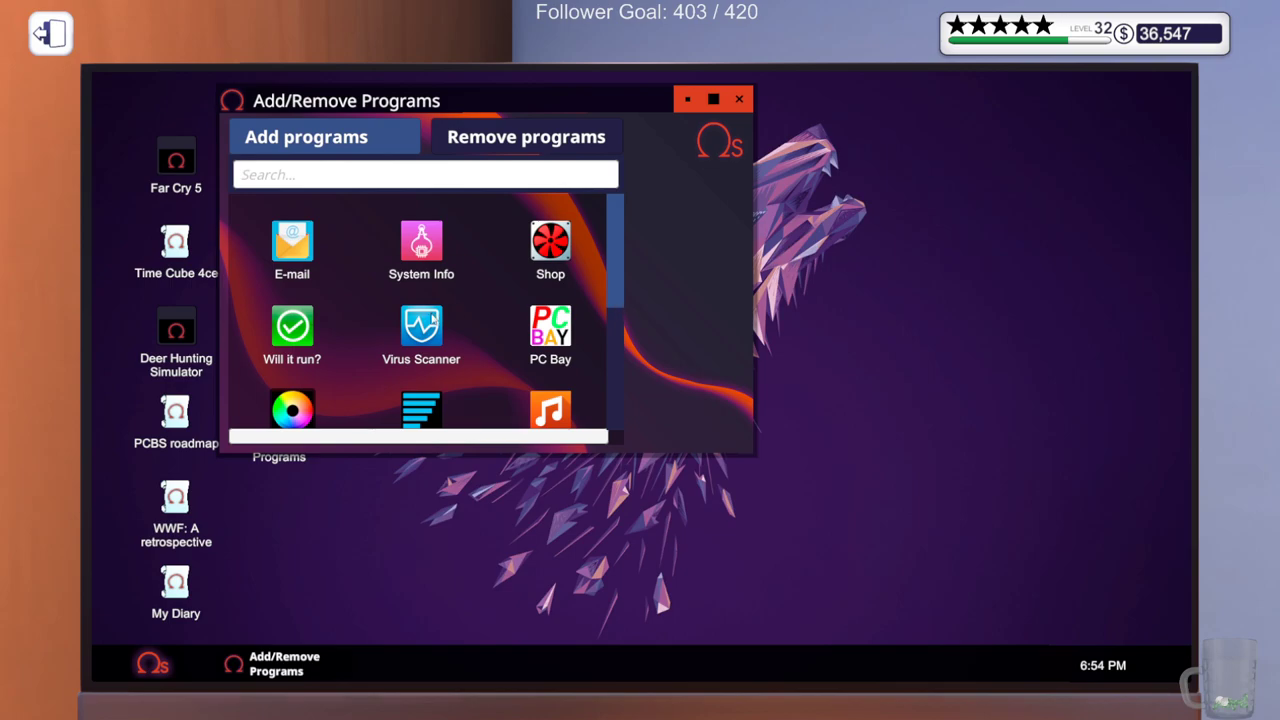
click(425, 320)
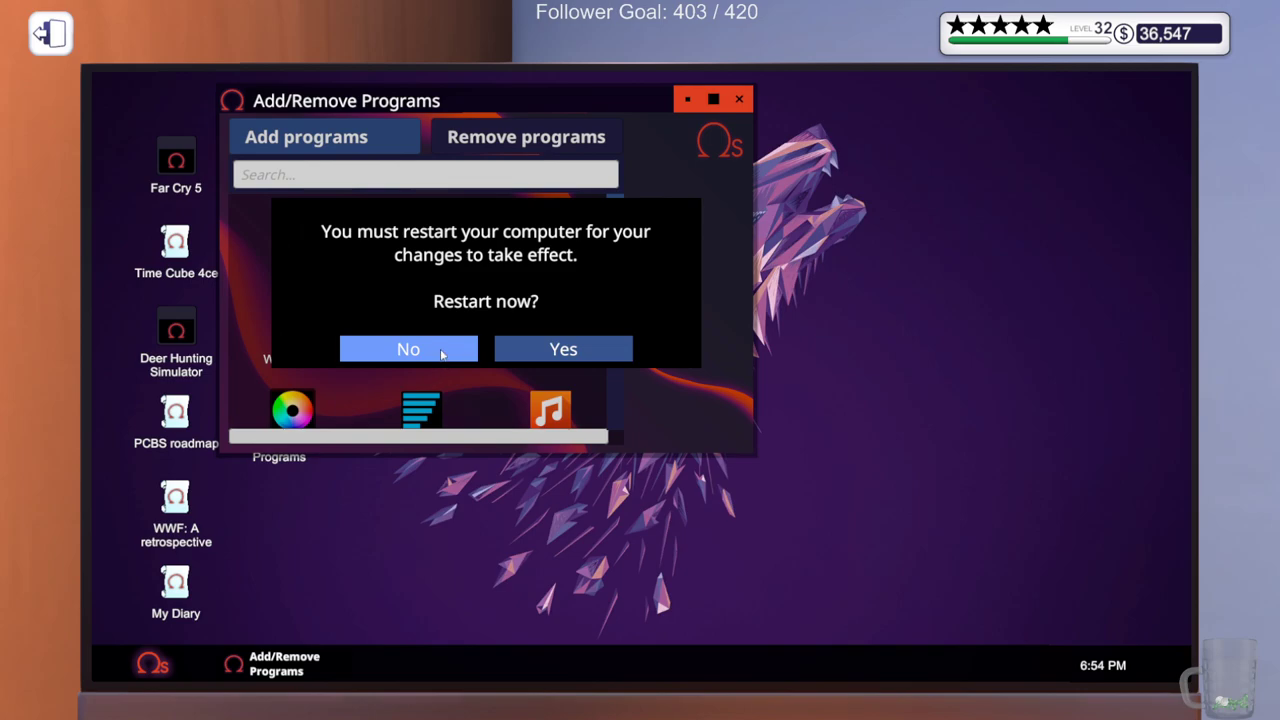
click(441, 354)
drag(616, 289, 607, 395)
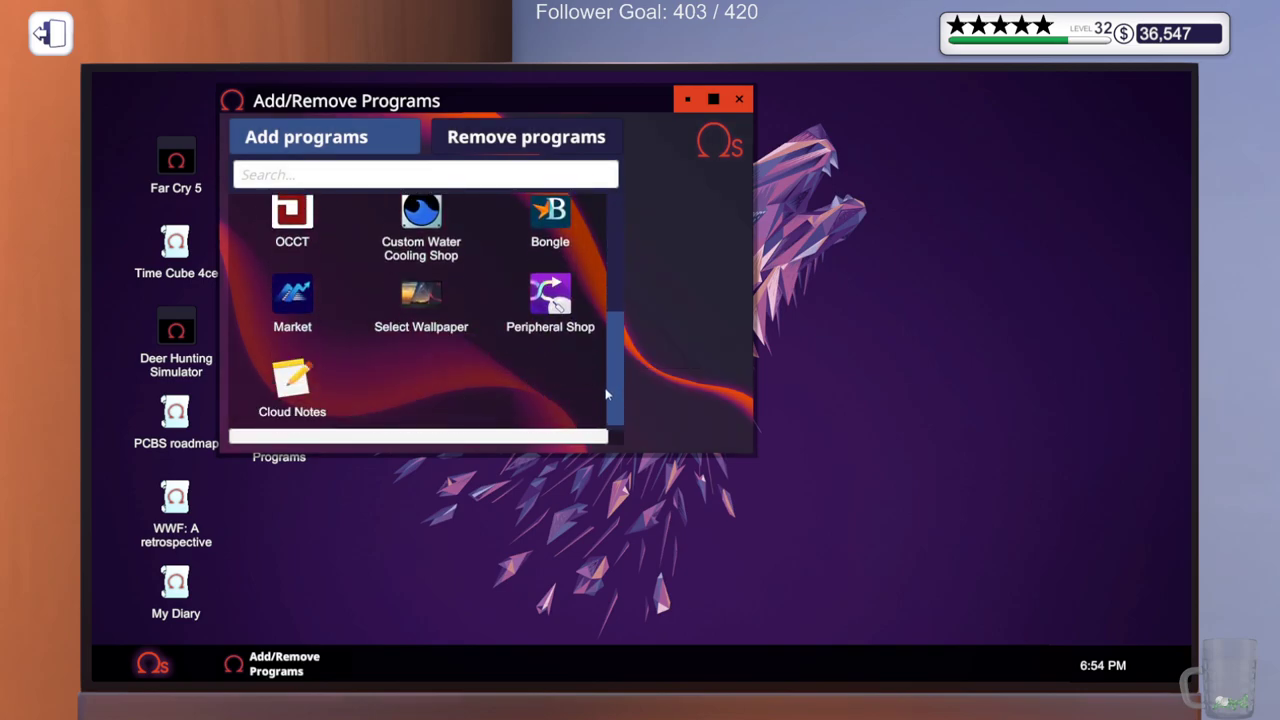
click(434, 302)
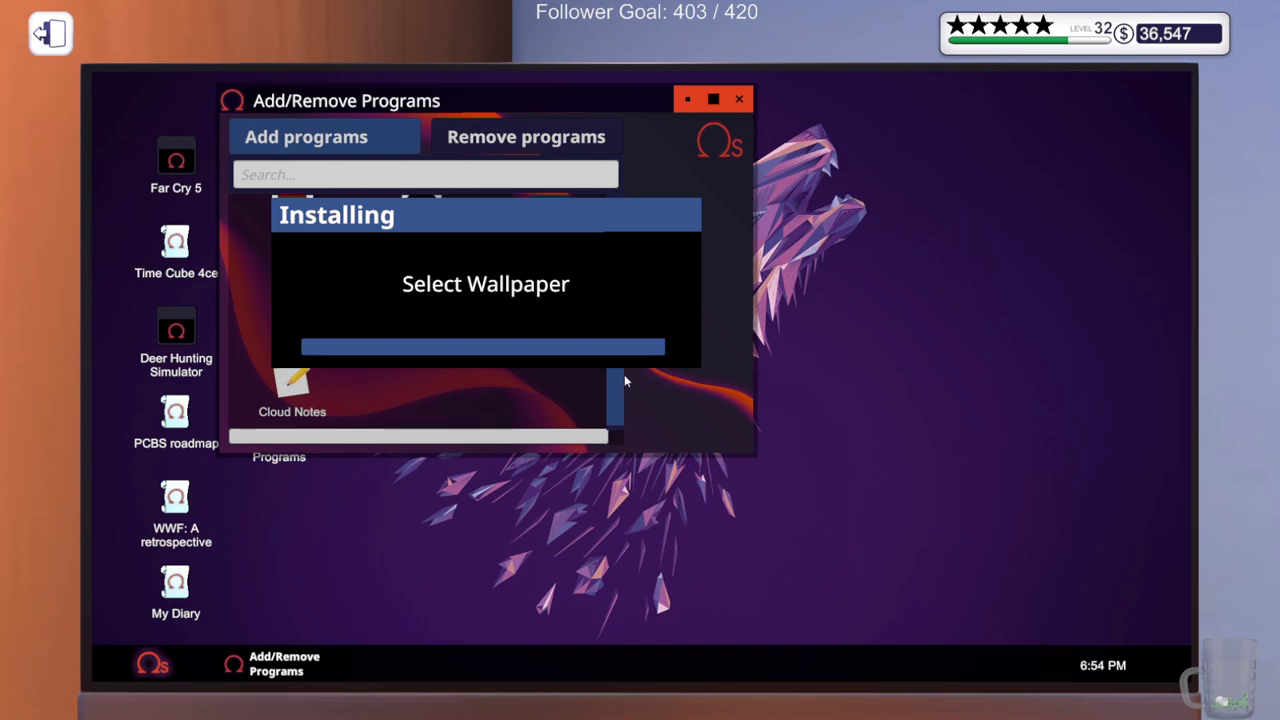
click(570, 349)
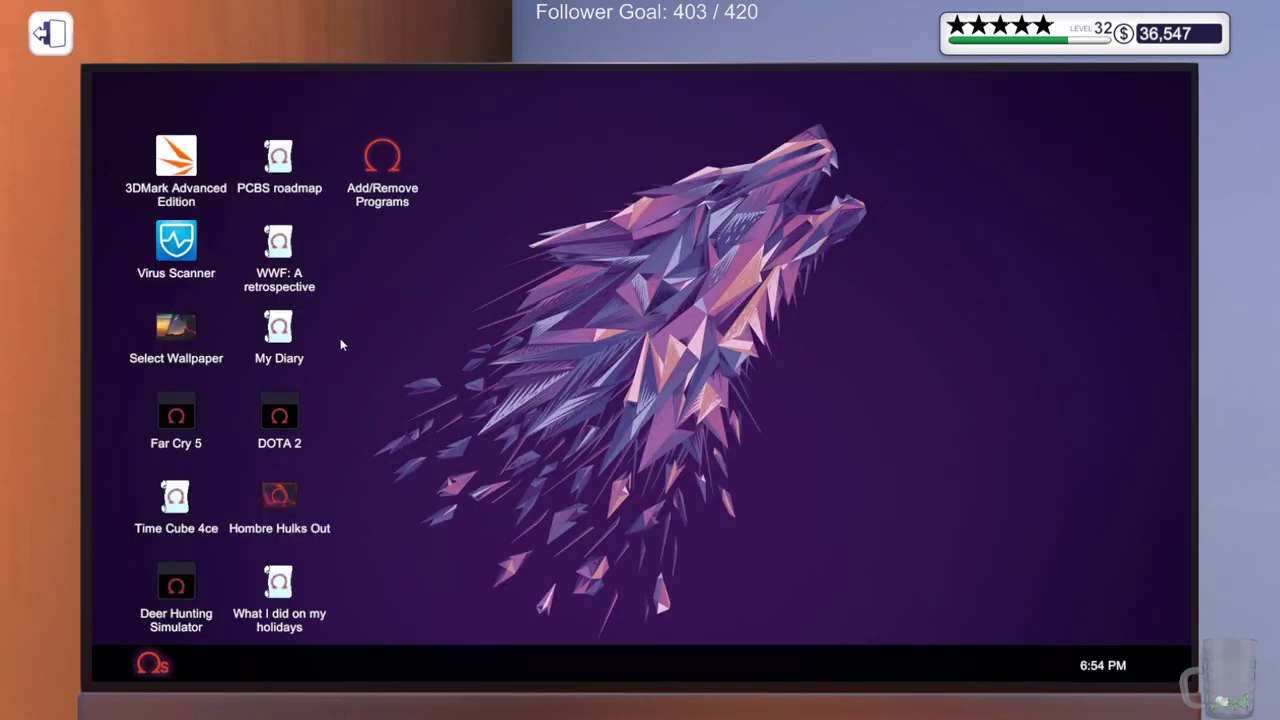
Set the desktop wallpaper to the jester image
click(157, 336)
click(801, 236)
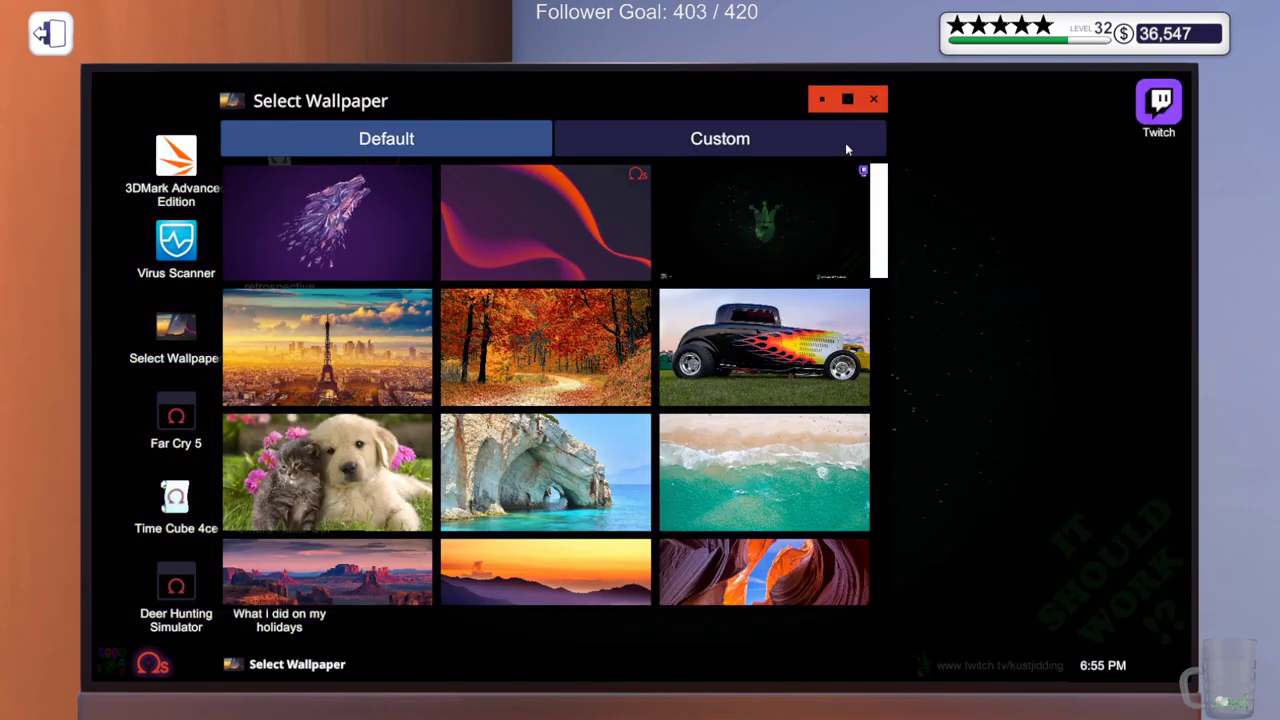
click(873, 98)
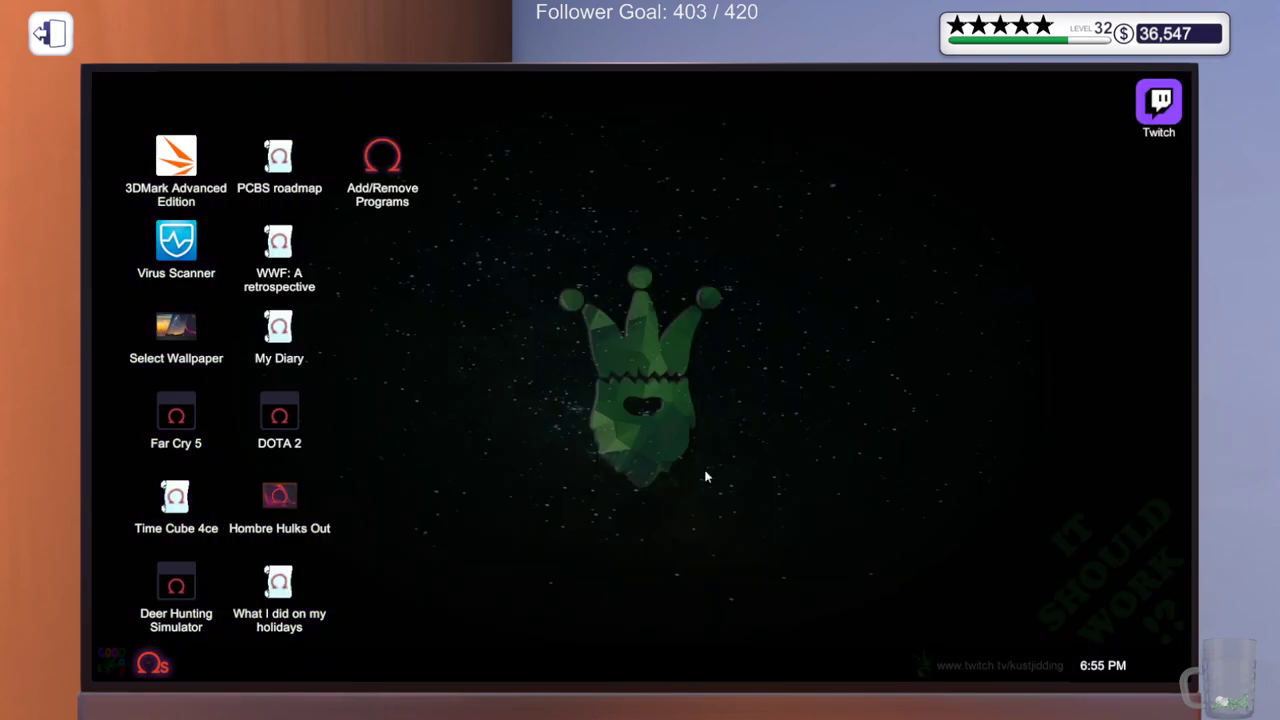
Run a virus scan showing no threats, then start the 3DMark Time Spy benchmark
double_click(180, 246)
click(564, 338)
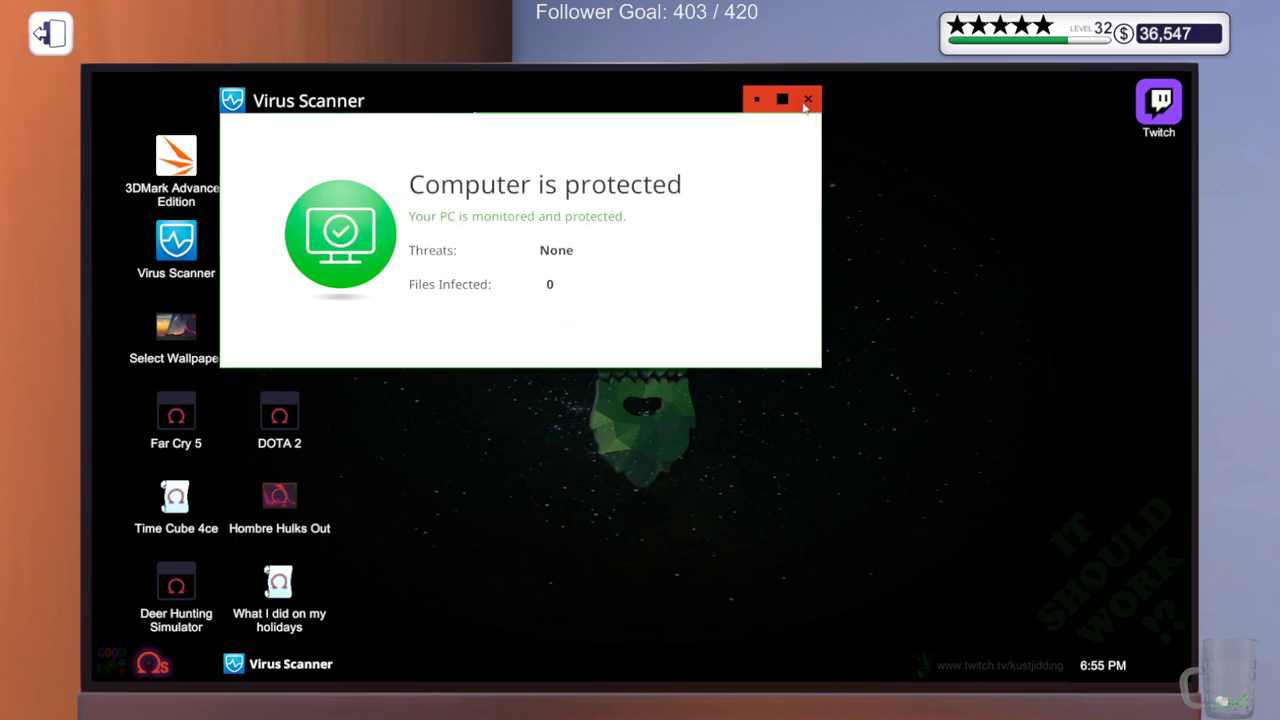
click(808, 99)
double_click(175, 158)
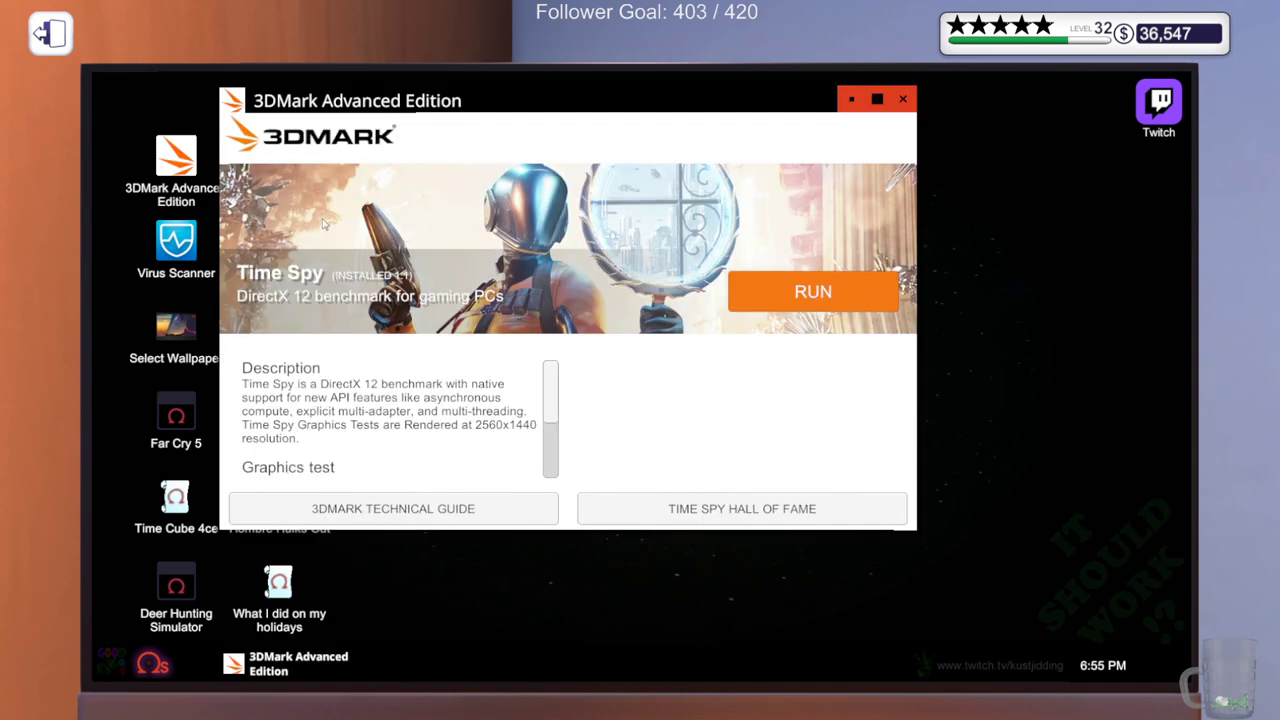
key(Escape)
key(Escape)
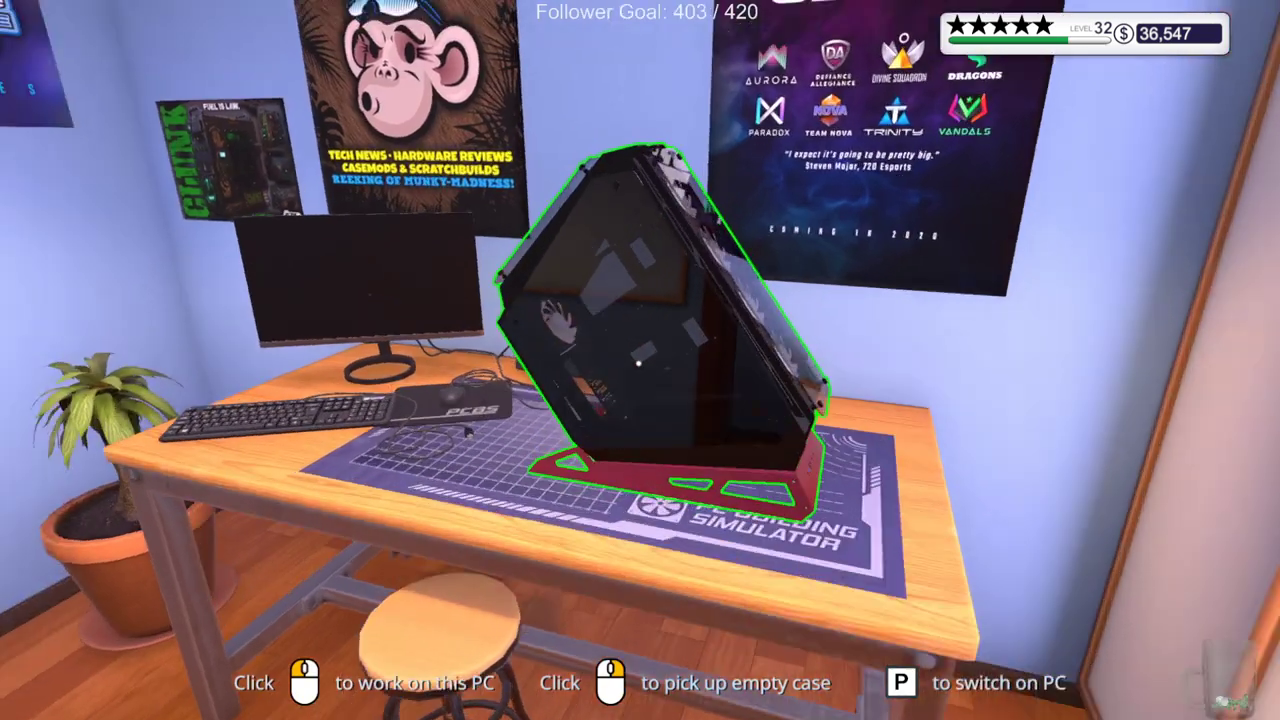
Unscrew and remove the tilted black case's glass side panel
click(640, 360)
click(666, 452)
click(403, 371)
click(568, 584)
click(899, 488)
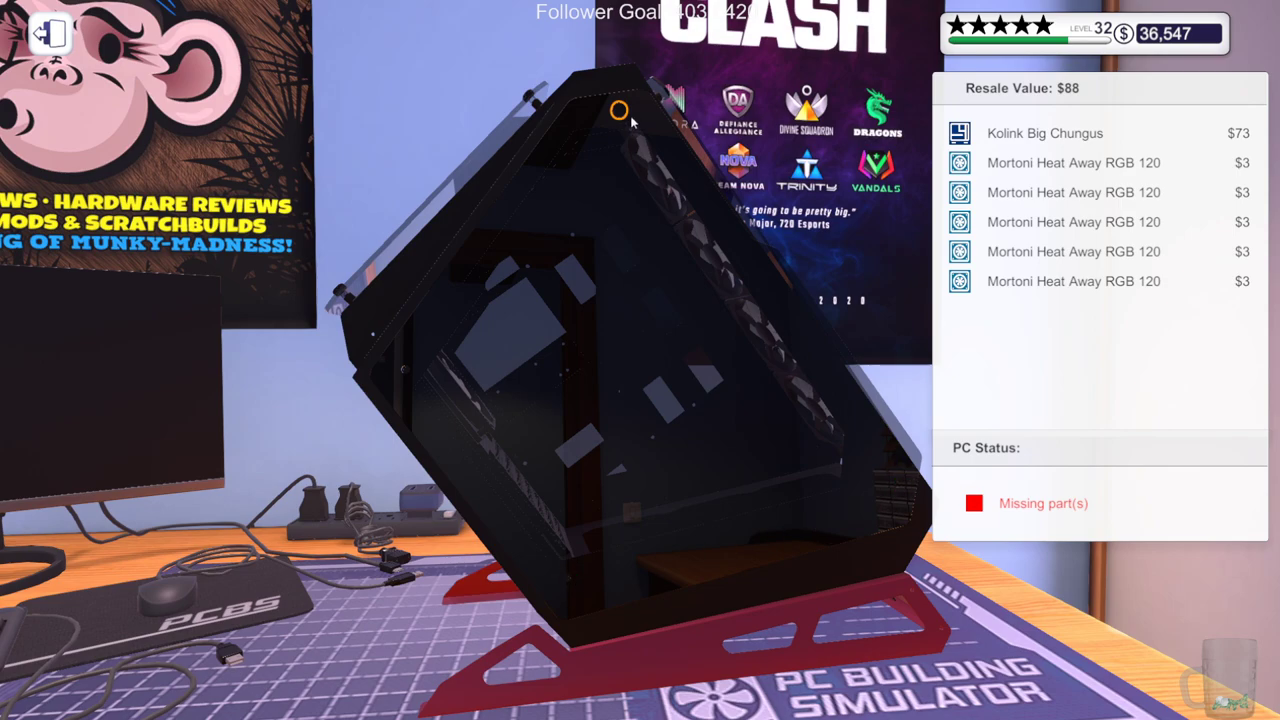
click(619, 110)
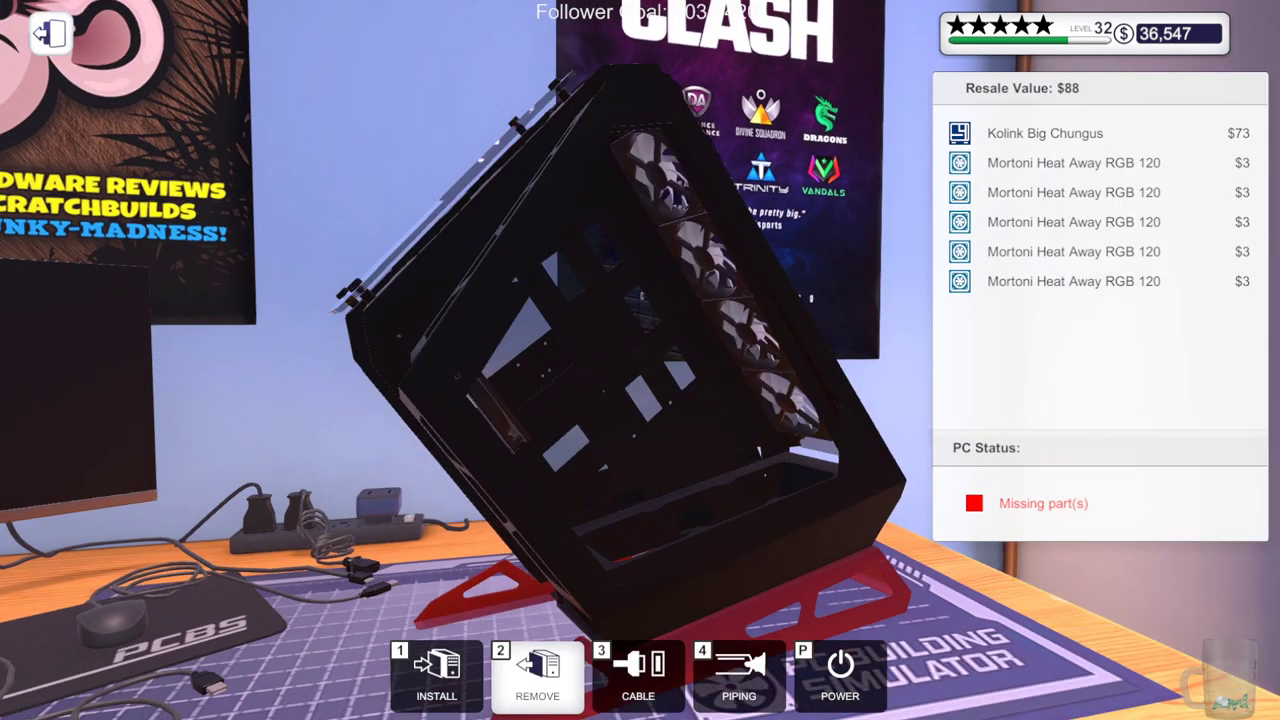
Unscrew and remove the case's front panel
click(700, 338)
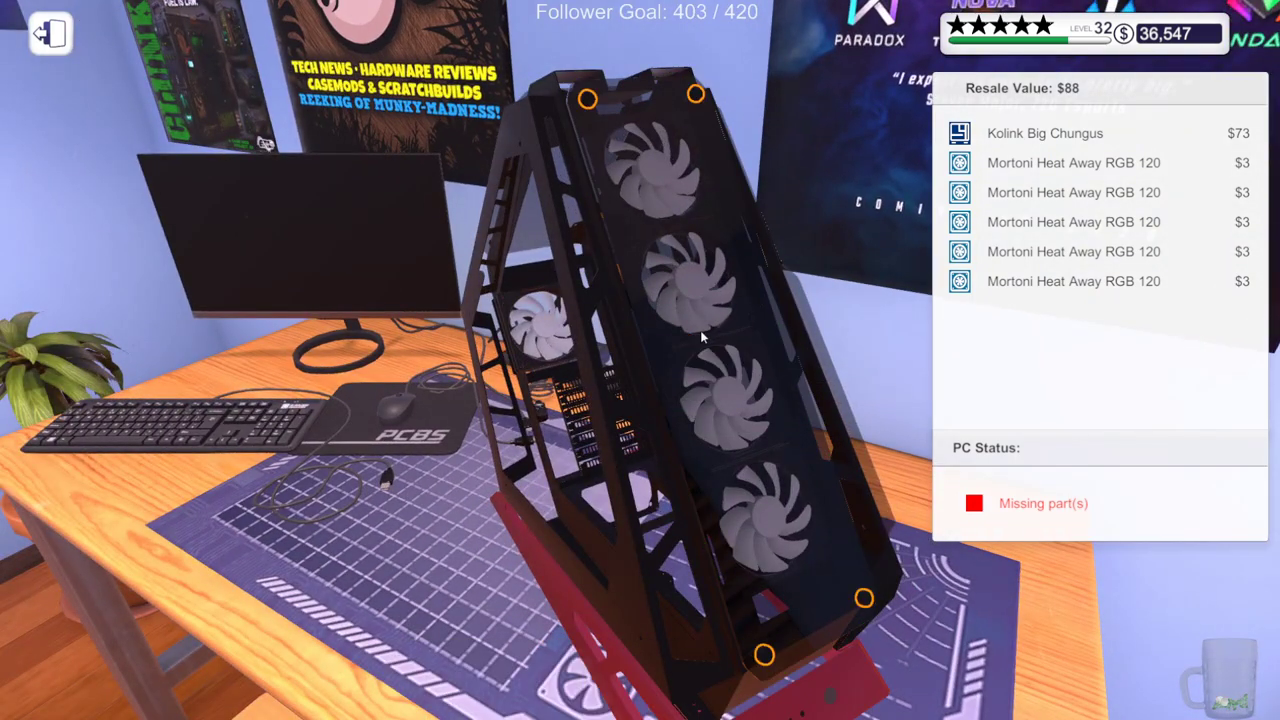
click(587, 99)
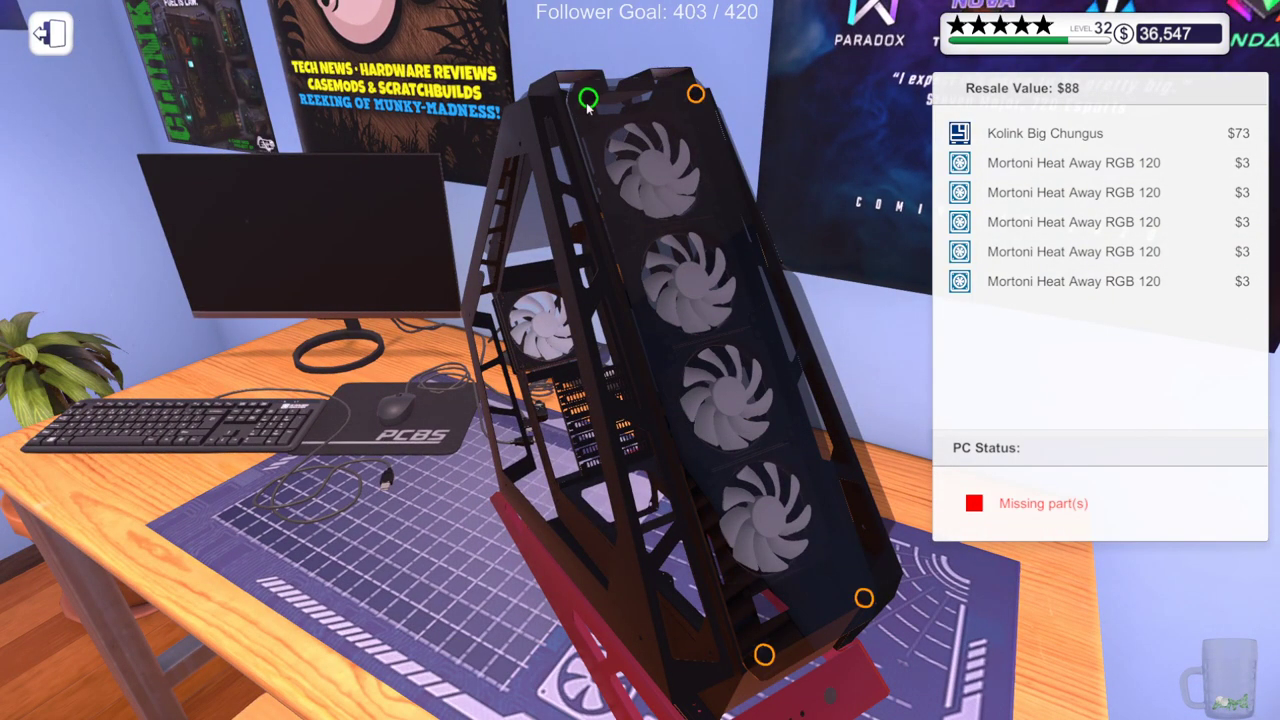
click(698, 93)
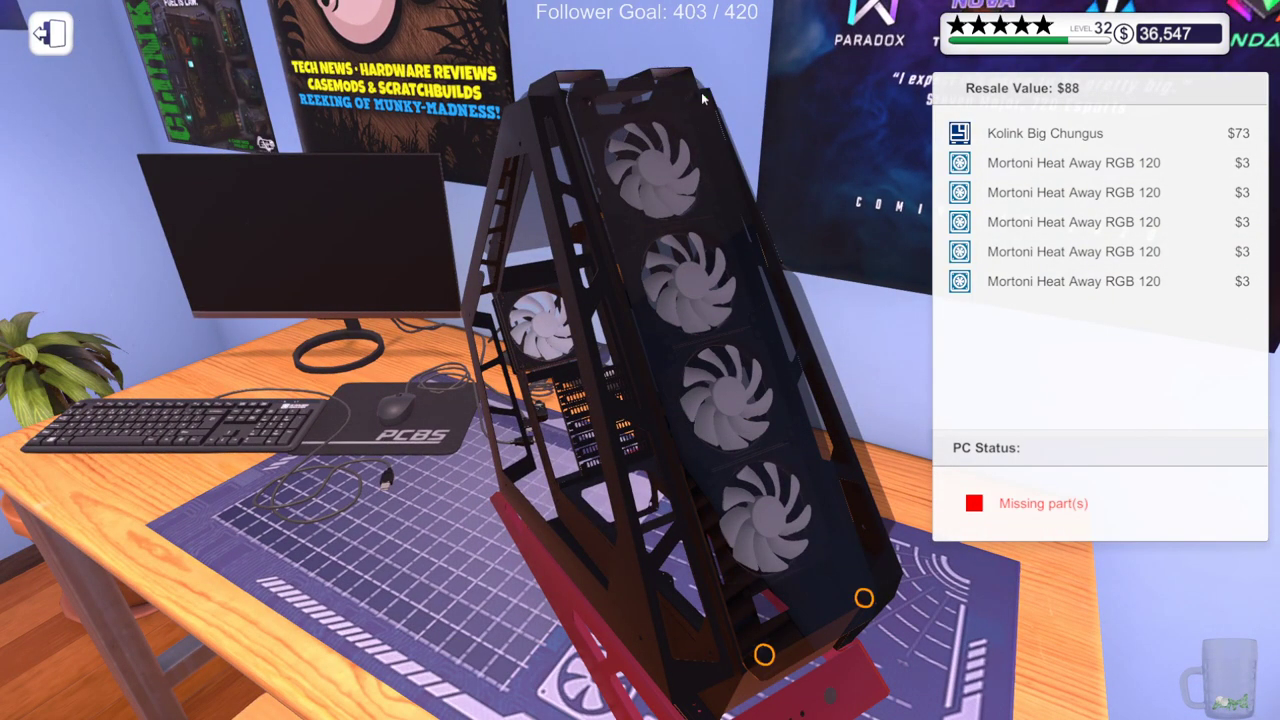
click(864, 598)
click(766, 654)
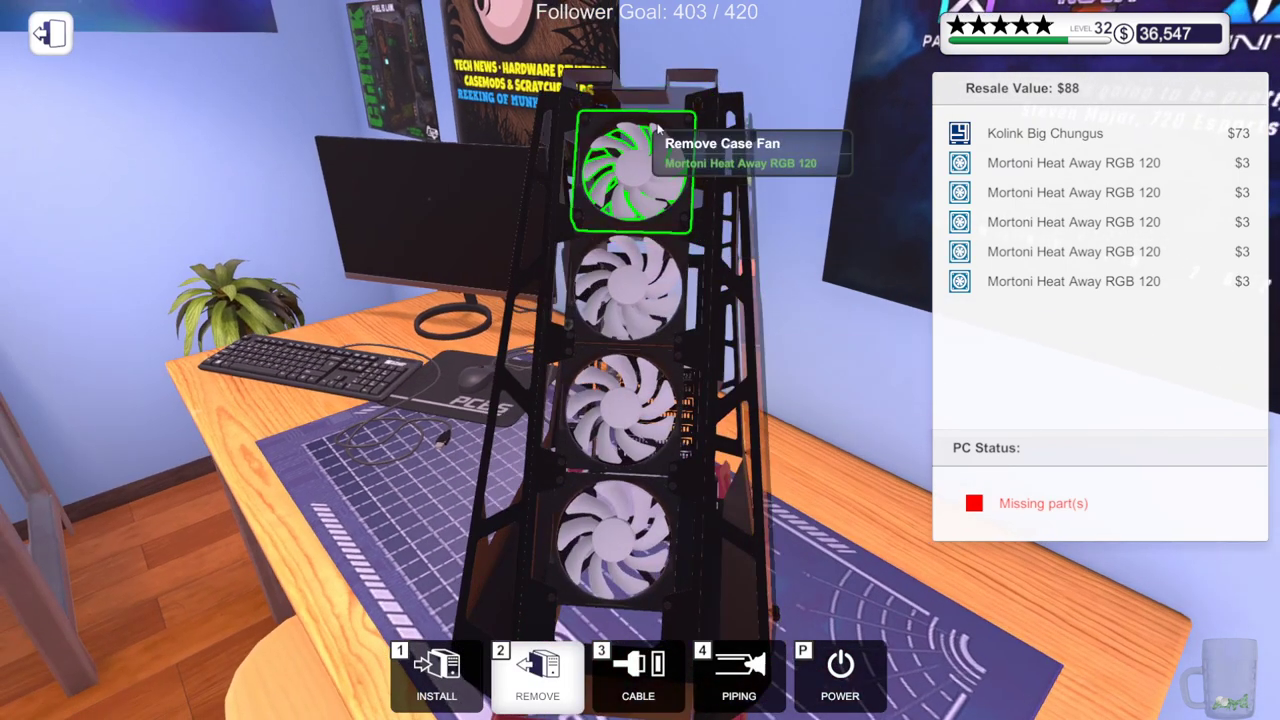
Unscrew and remove the top case fan
click(648, 148)
click(690, 121)
click(683, 222)
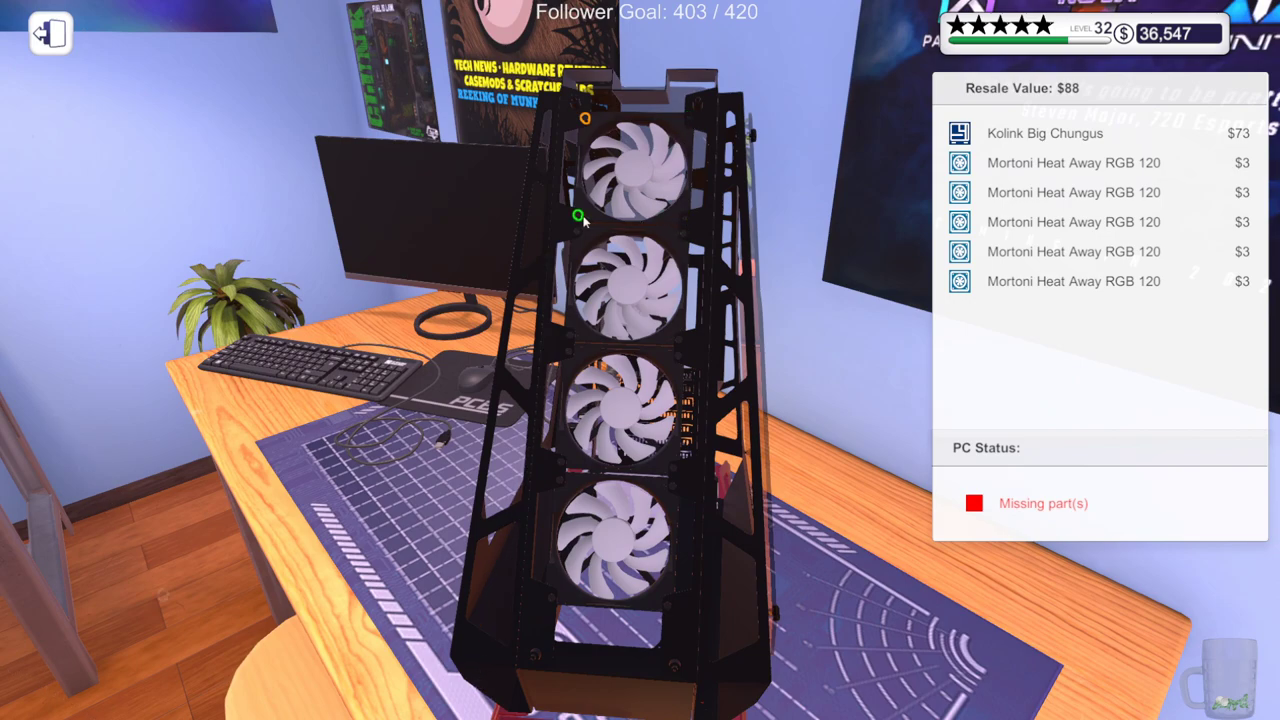
click(582, 219)
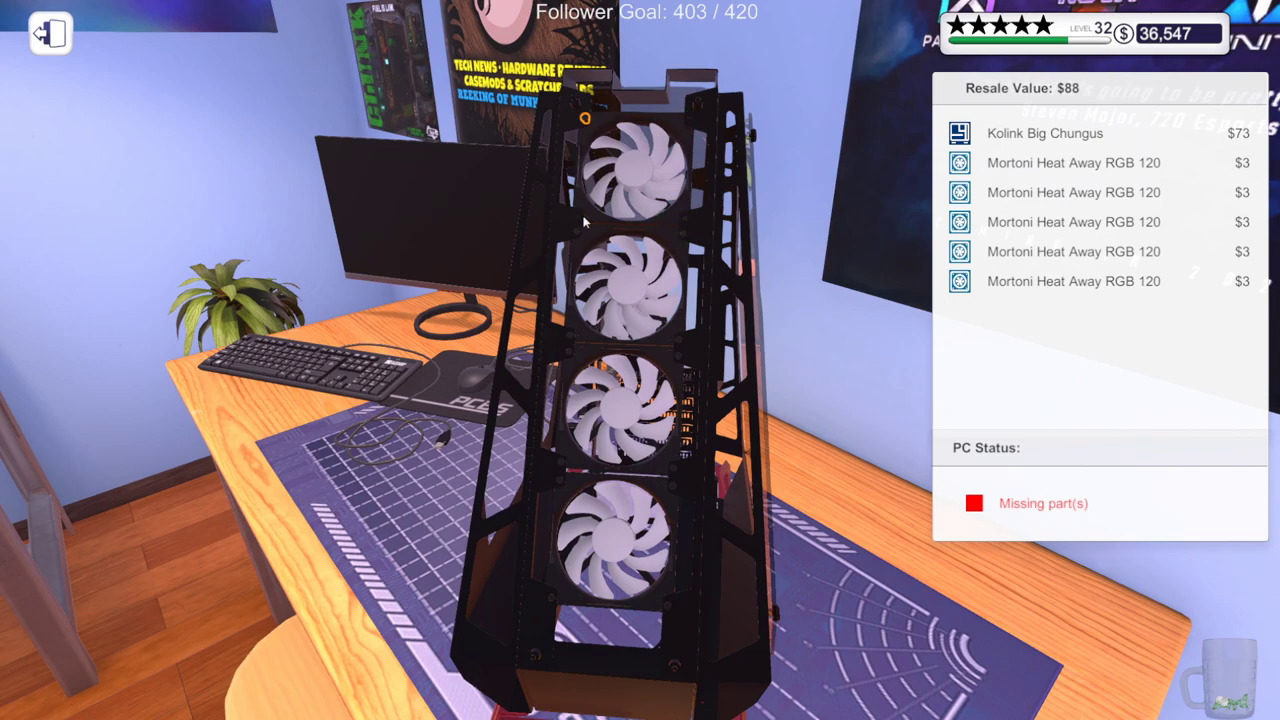
click(583, 128)
click(640, 270)
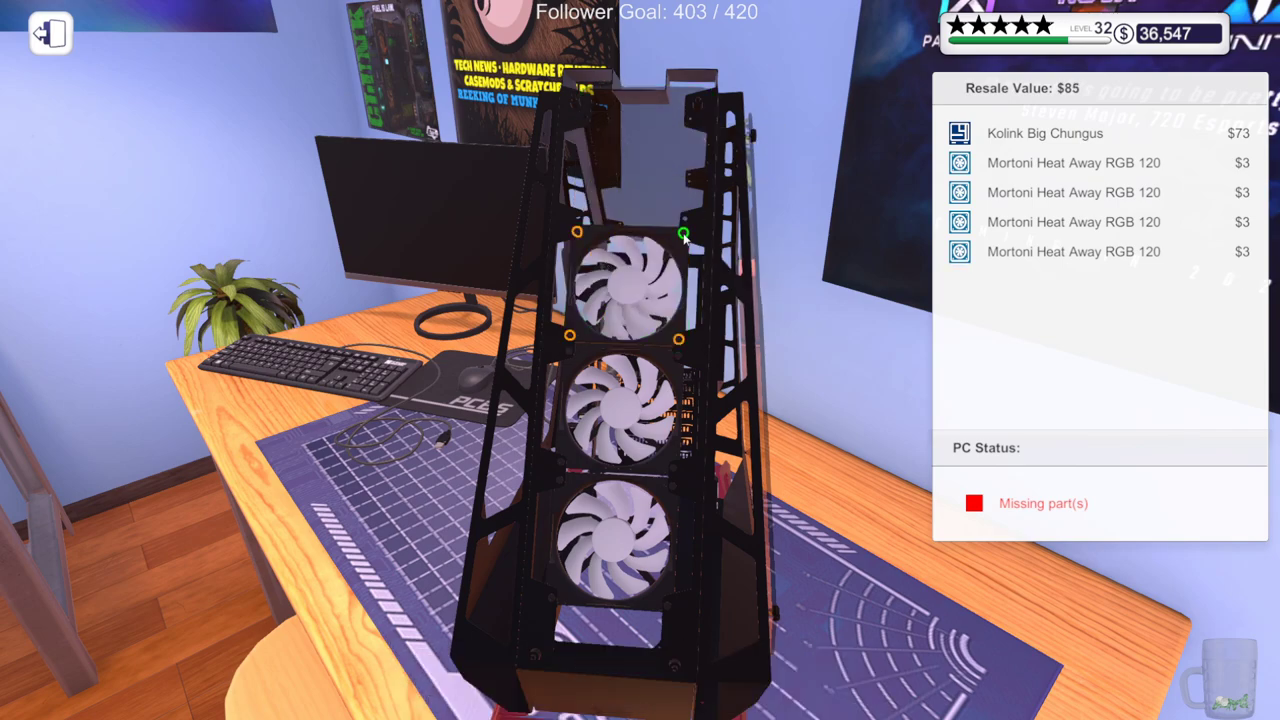
Unscrew and remove the fans below it, down to the bottom fan
click(679, 342)
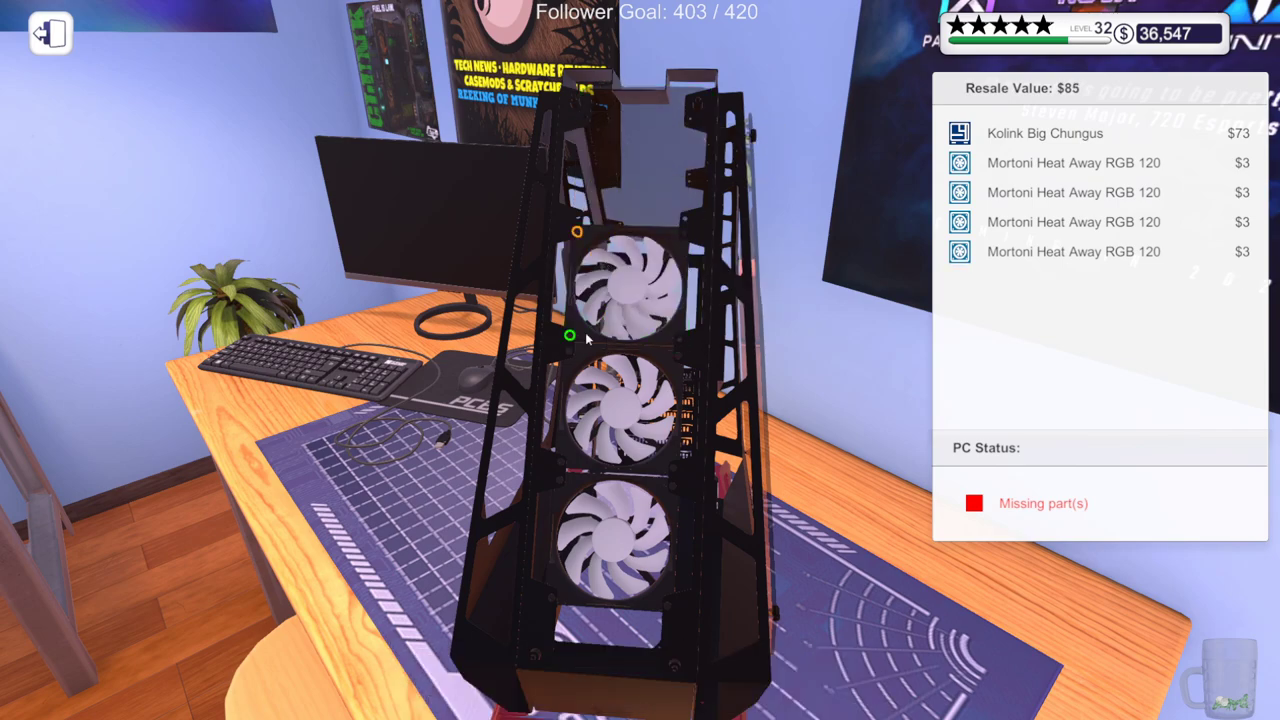
click(577, 240)
click(605, 405)
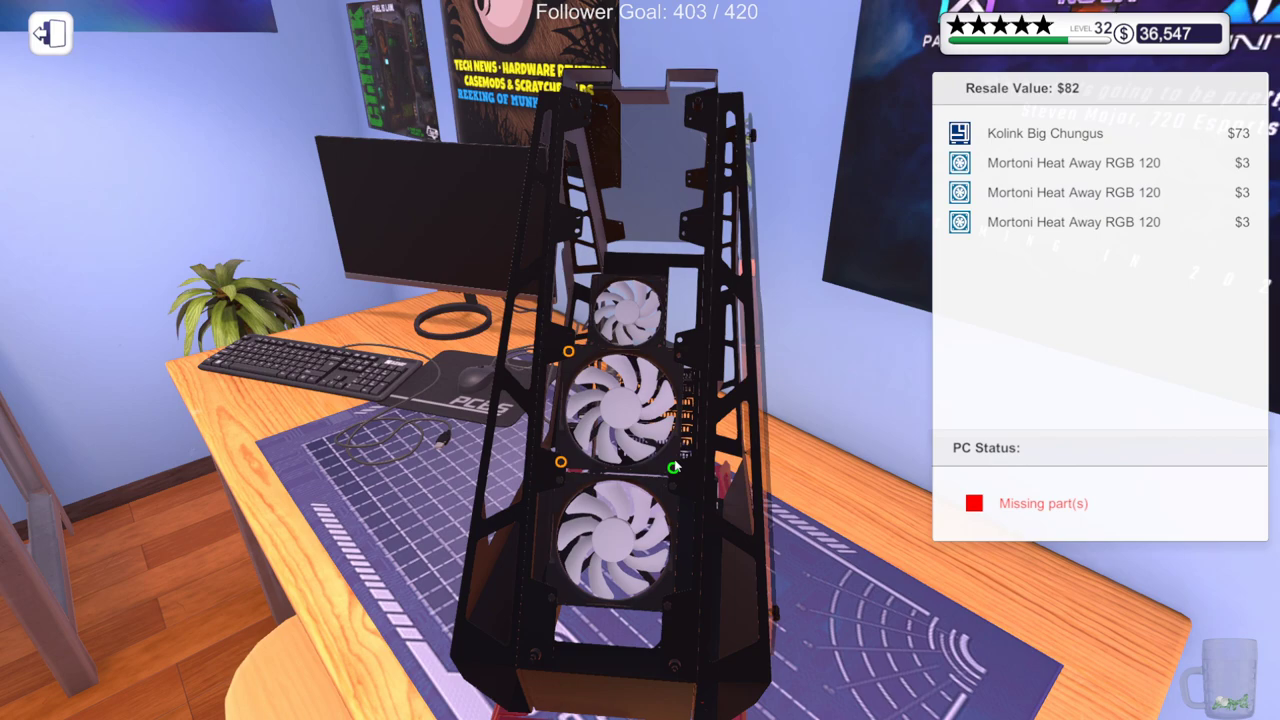
click(561, 462)
click(570, 353)
click(563, 485)
click(561, 483)
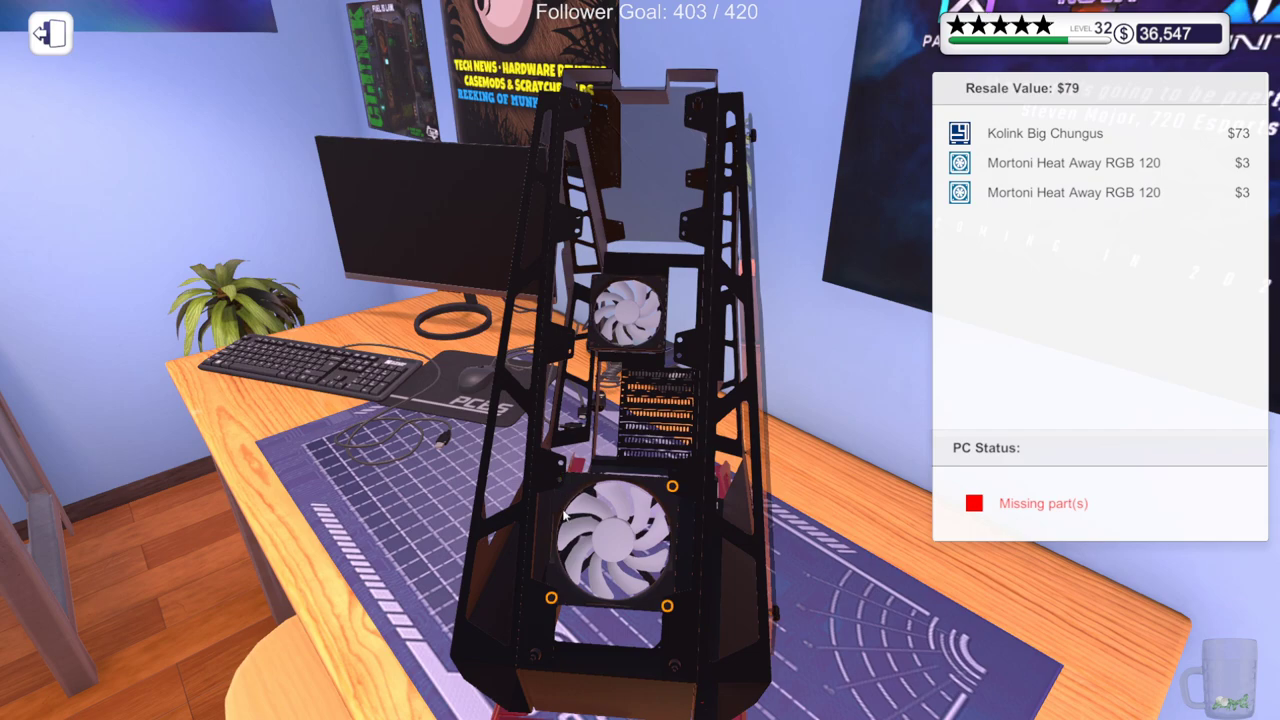
click(551, 601)
click(673, 489)
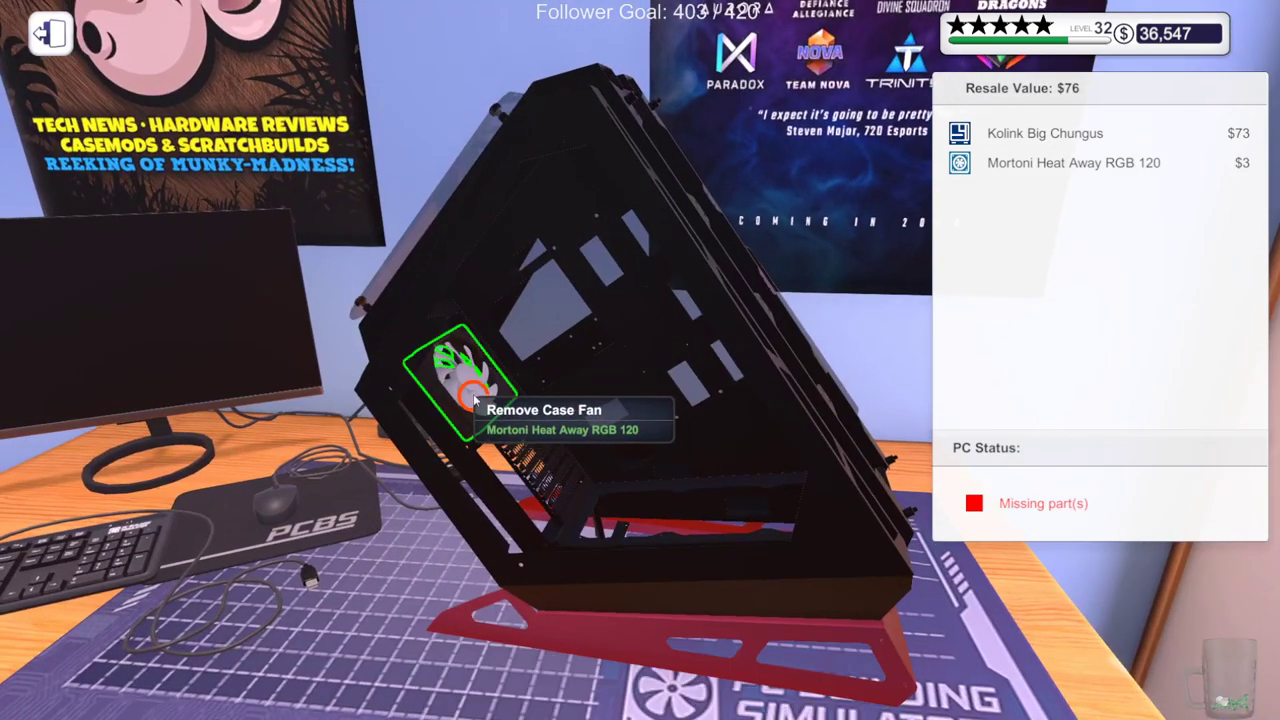
Remove the rear fan, then unscrew and take off the other side panel
click(474, 398)
click(409, 368)
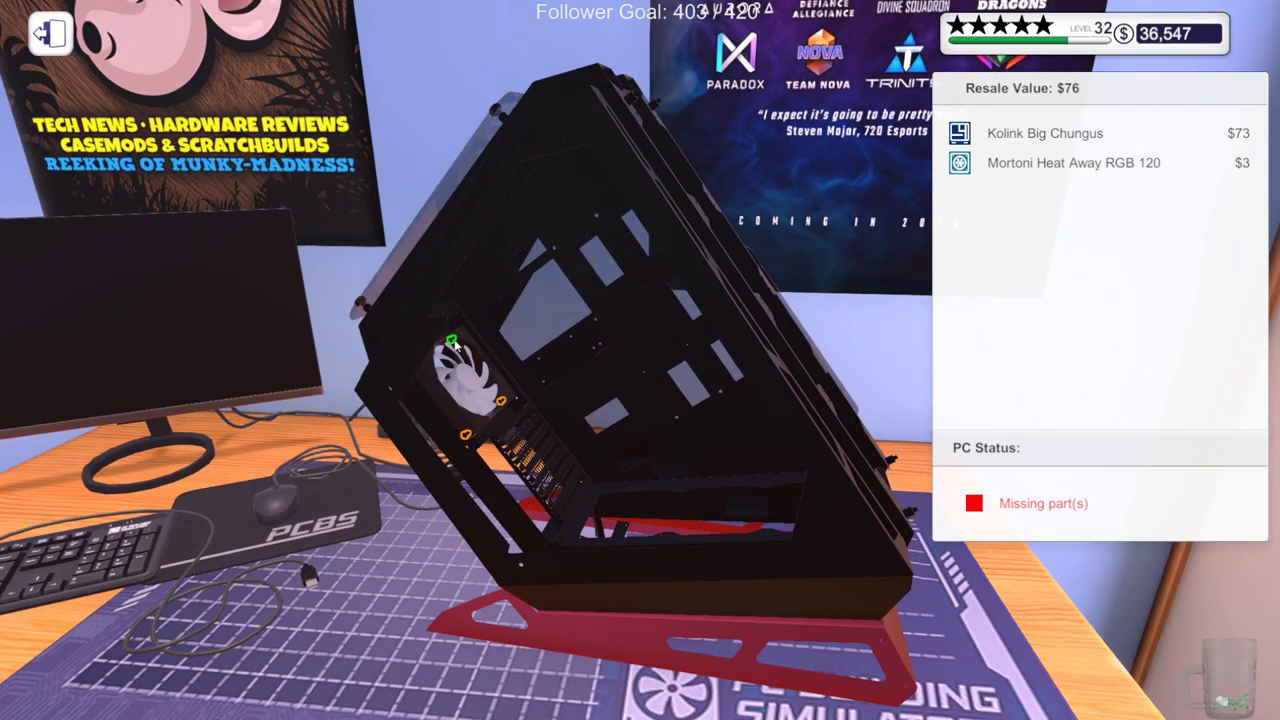
click(500, 401)
click(465, 440)
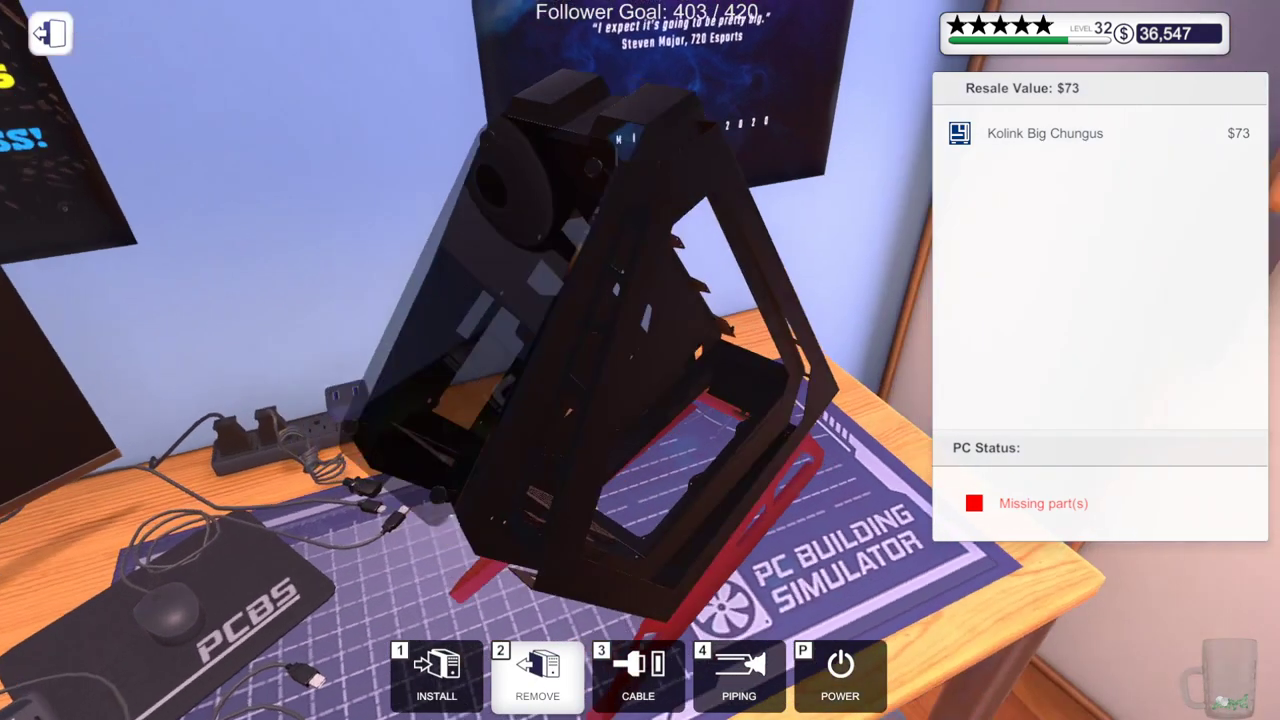
click(578, 210)
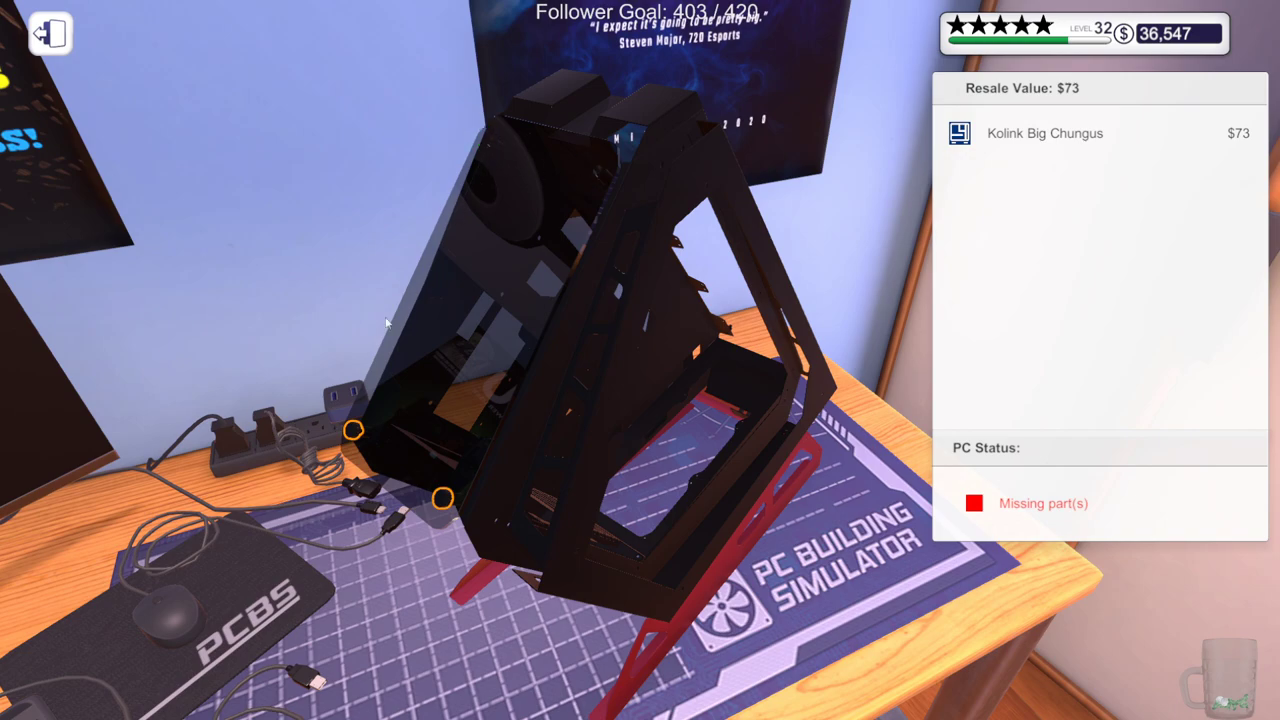
click(353, 430)
click(441, 499)
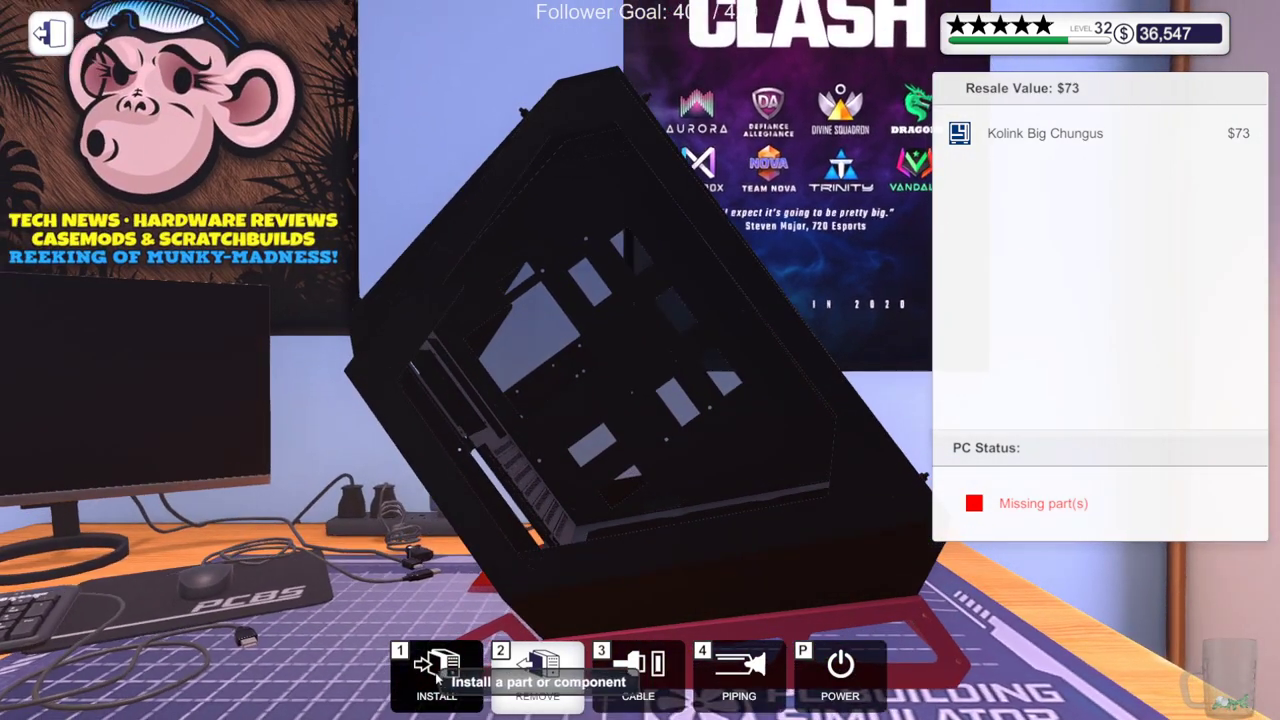
Browse stored processors filtered to a minimum price of 1200
click(437, 670)
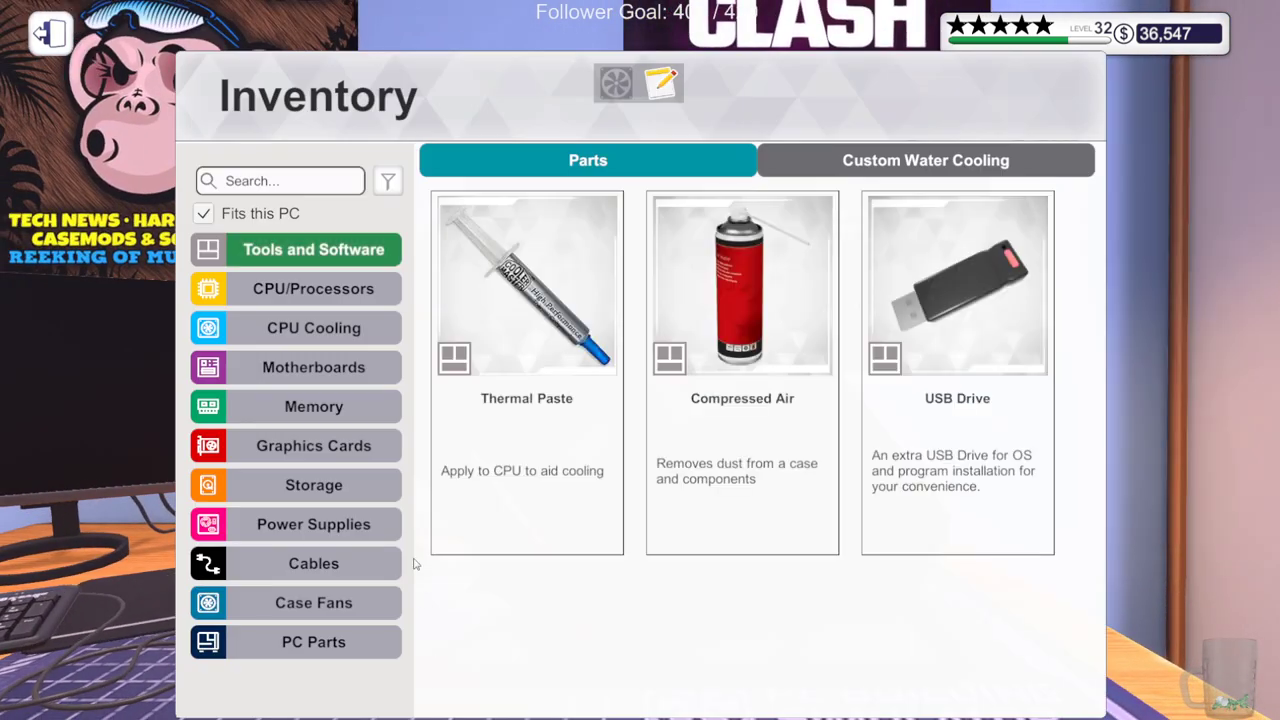
click(362, 376)
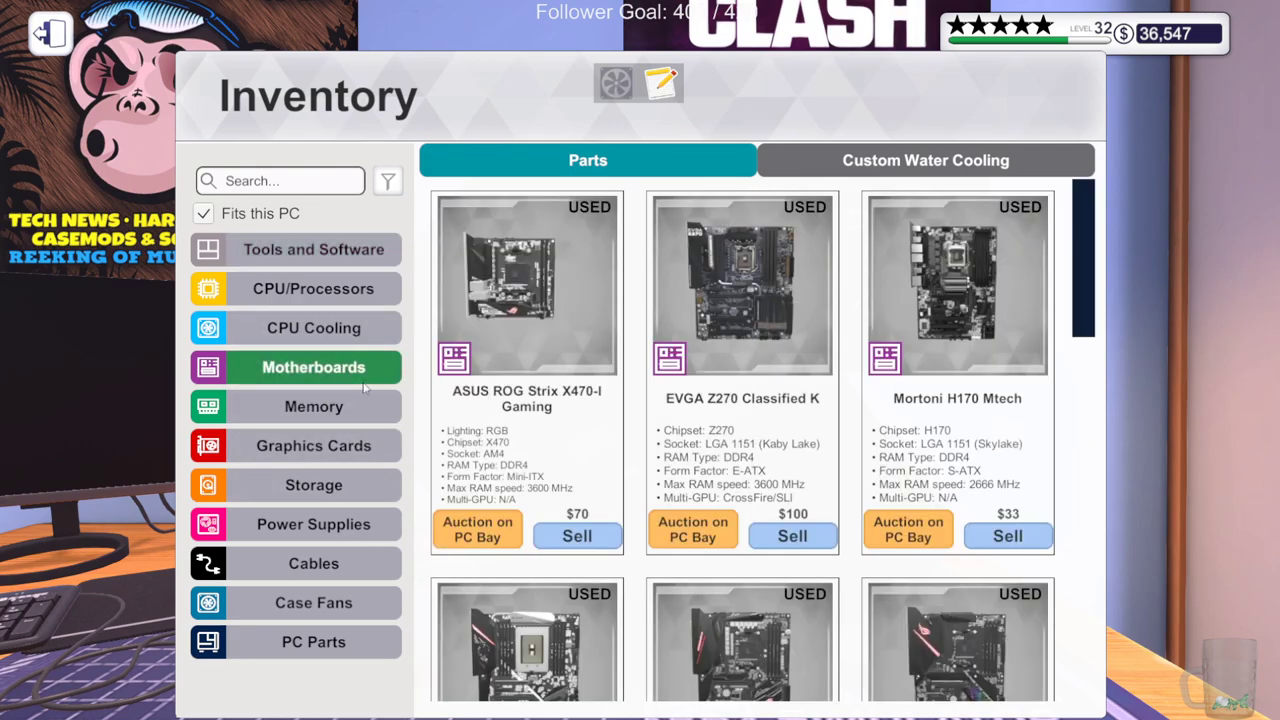
click(340, 250)
click(357, 292)
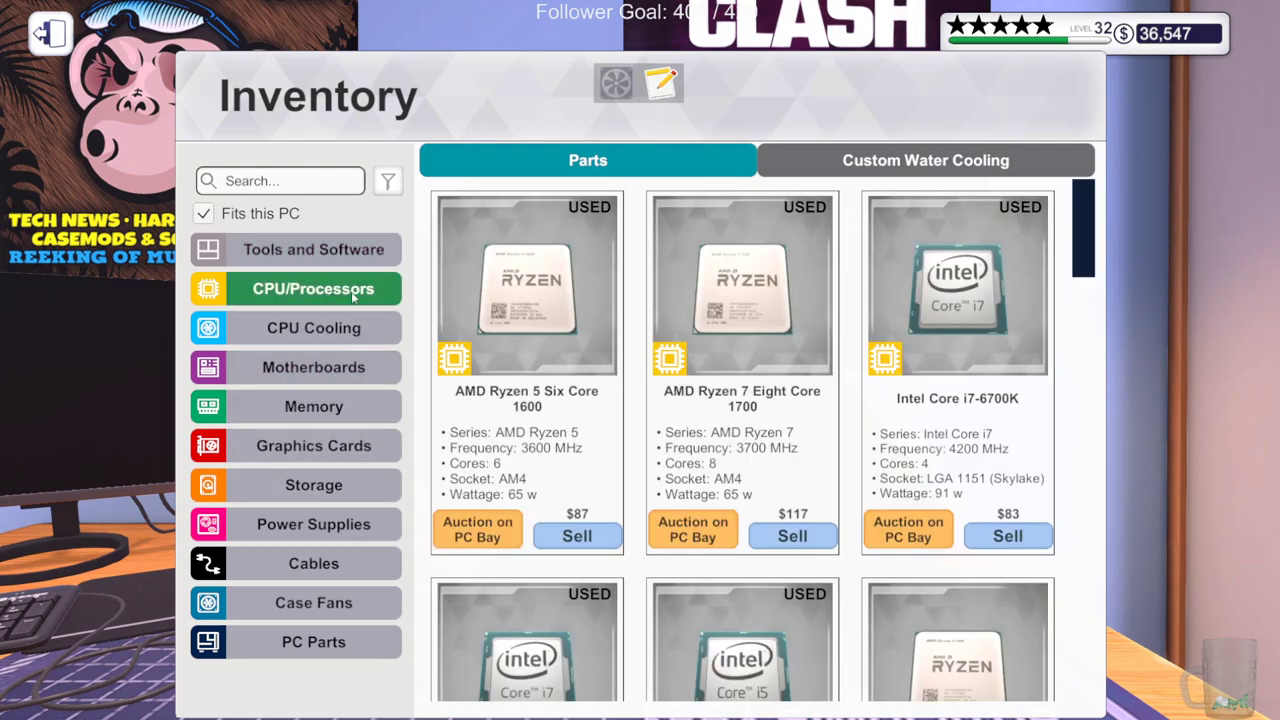
click(392, 183)
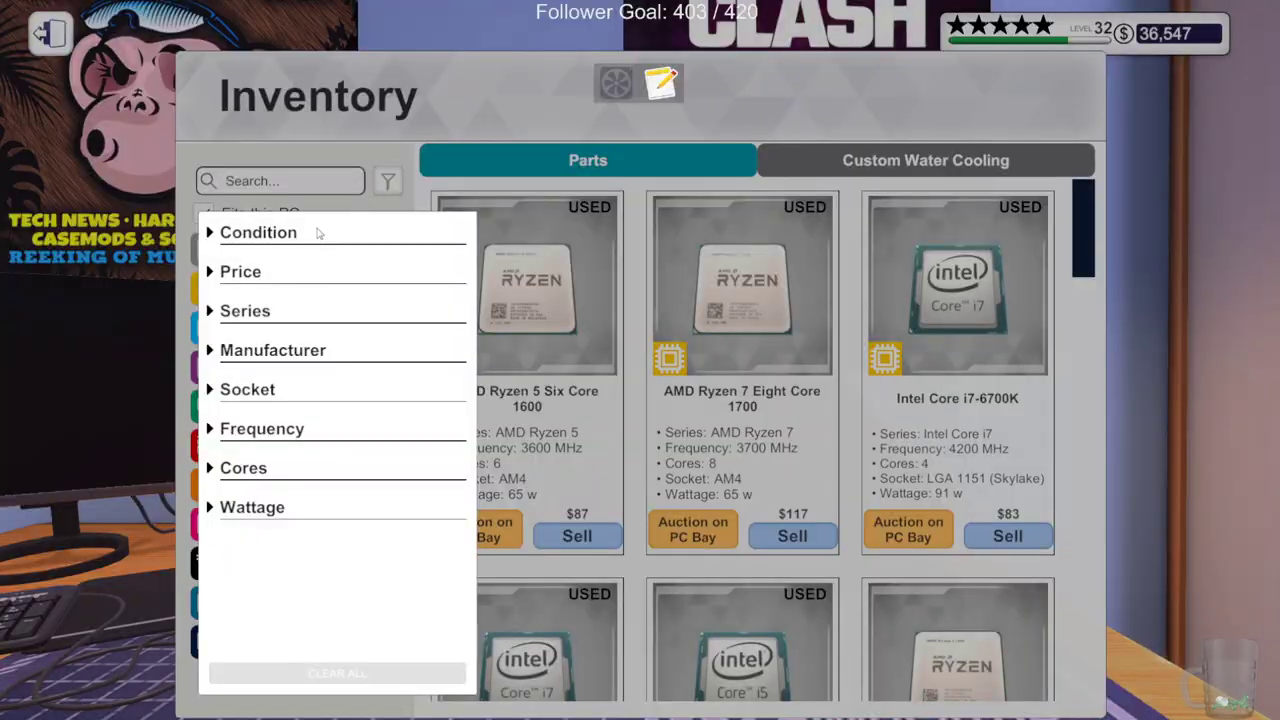
click(250, 271)
click(325, 312)
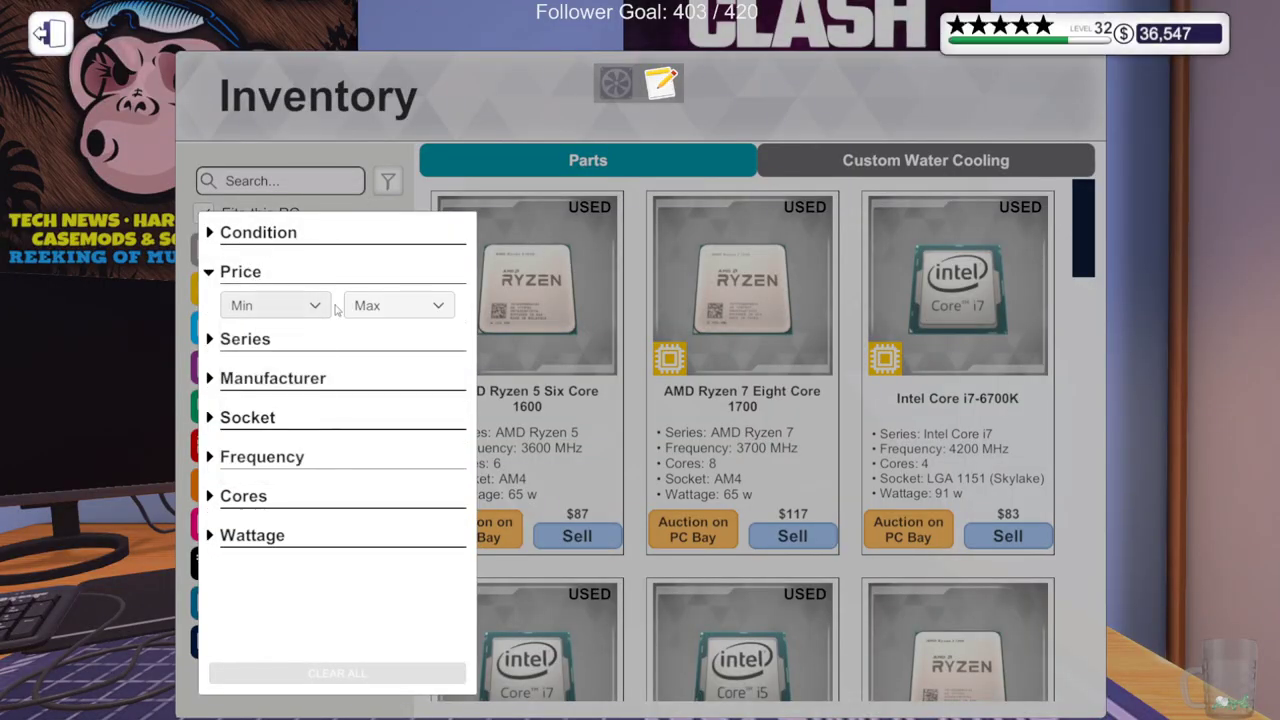
click(325, 307)
scroll(297, 436, down, 3)
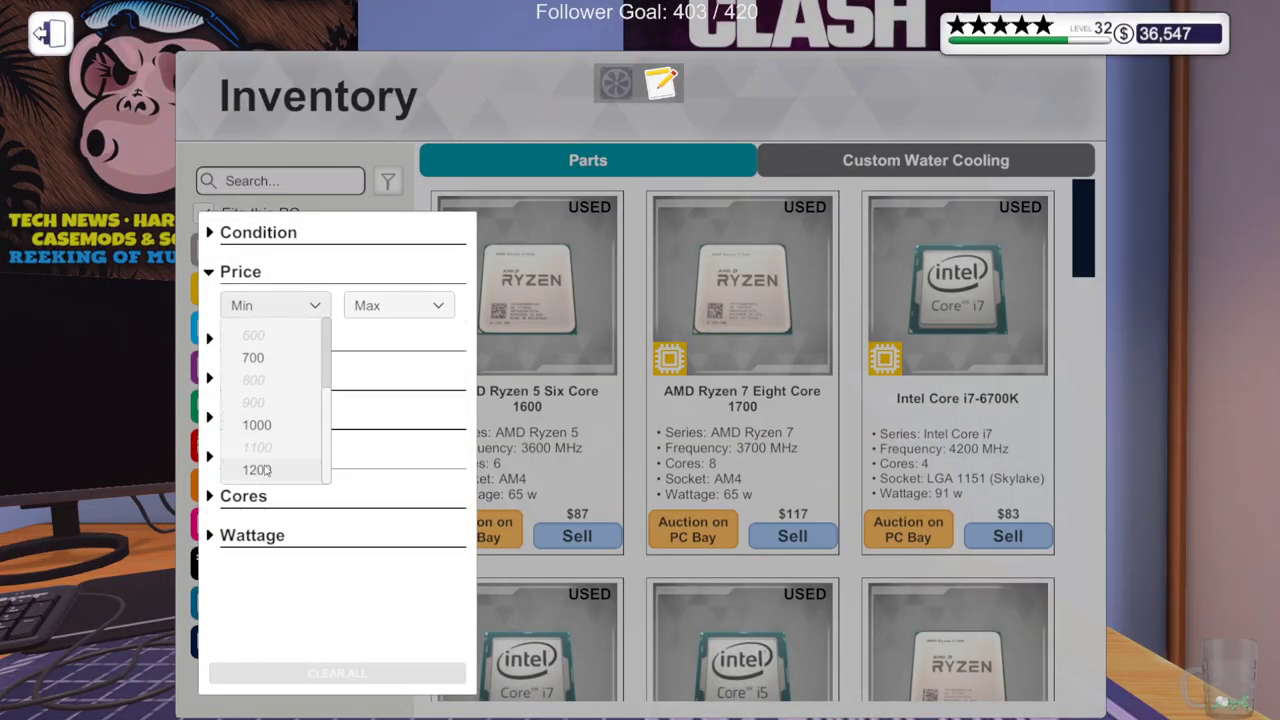
click(266, 469)
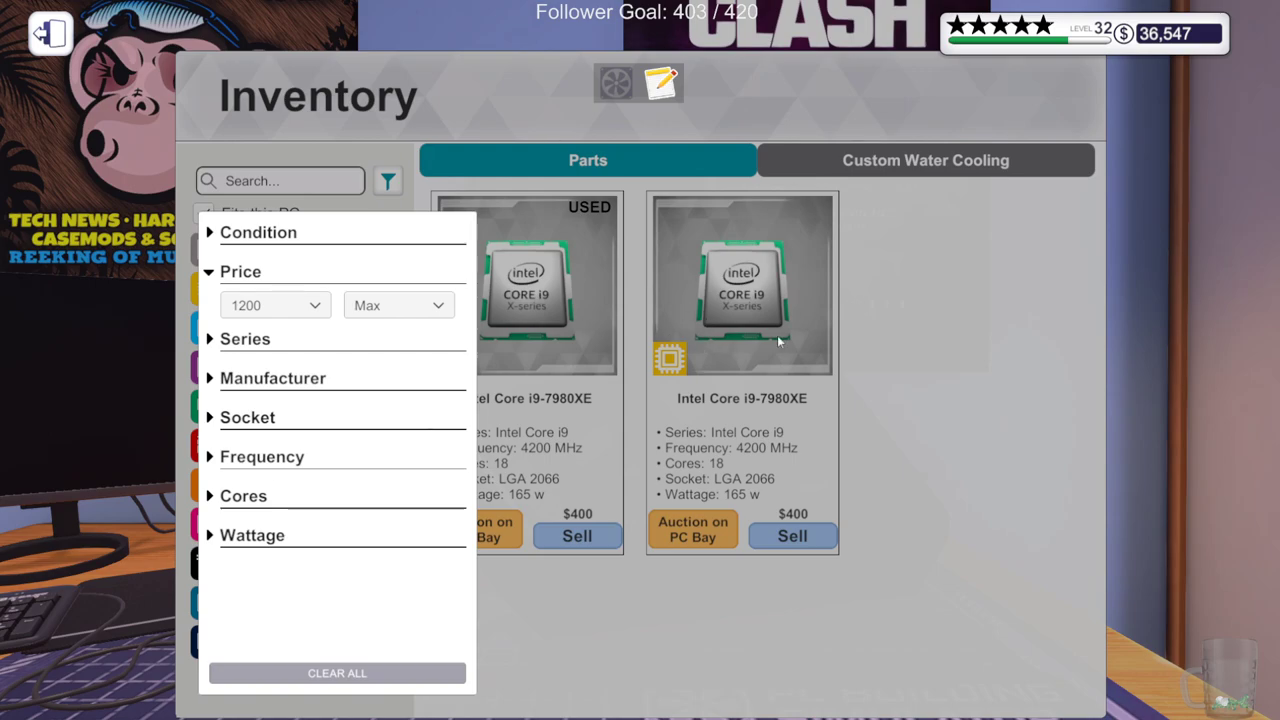
click(937, 363)
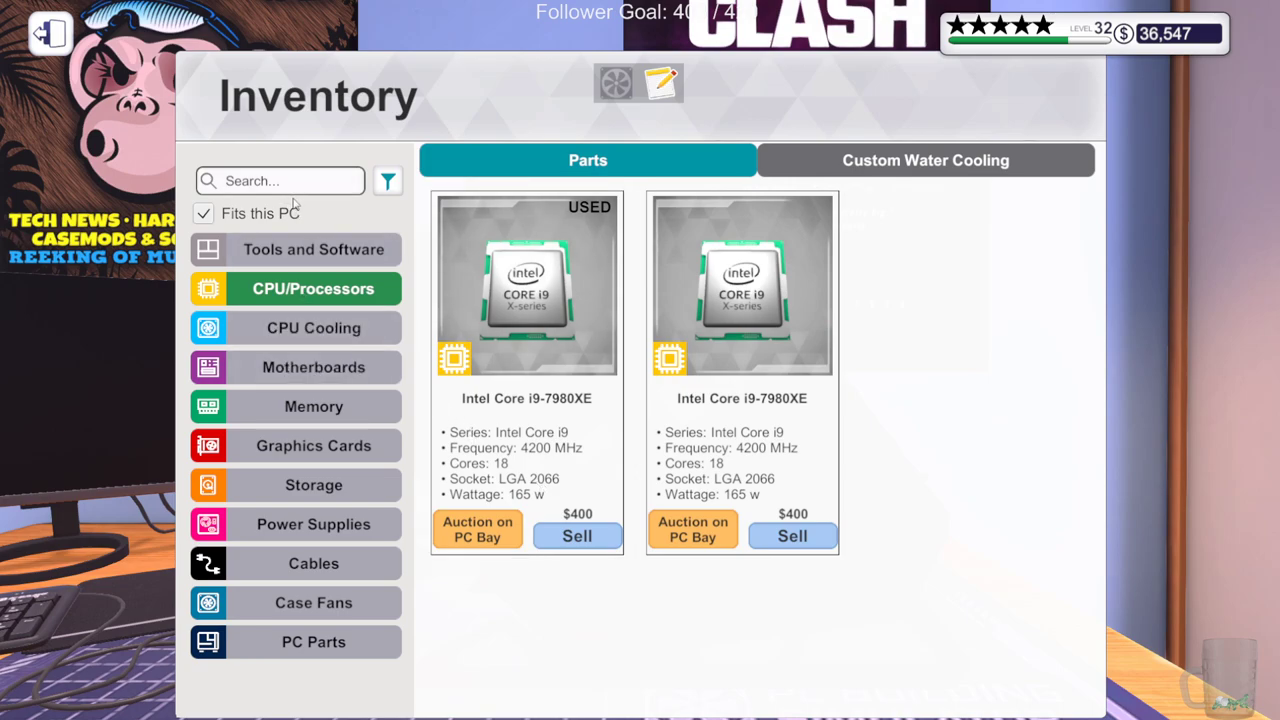
Search the stored motherboards, editing the search text
click(313, 368)
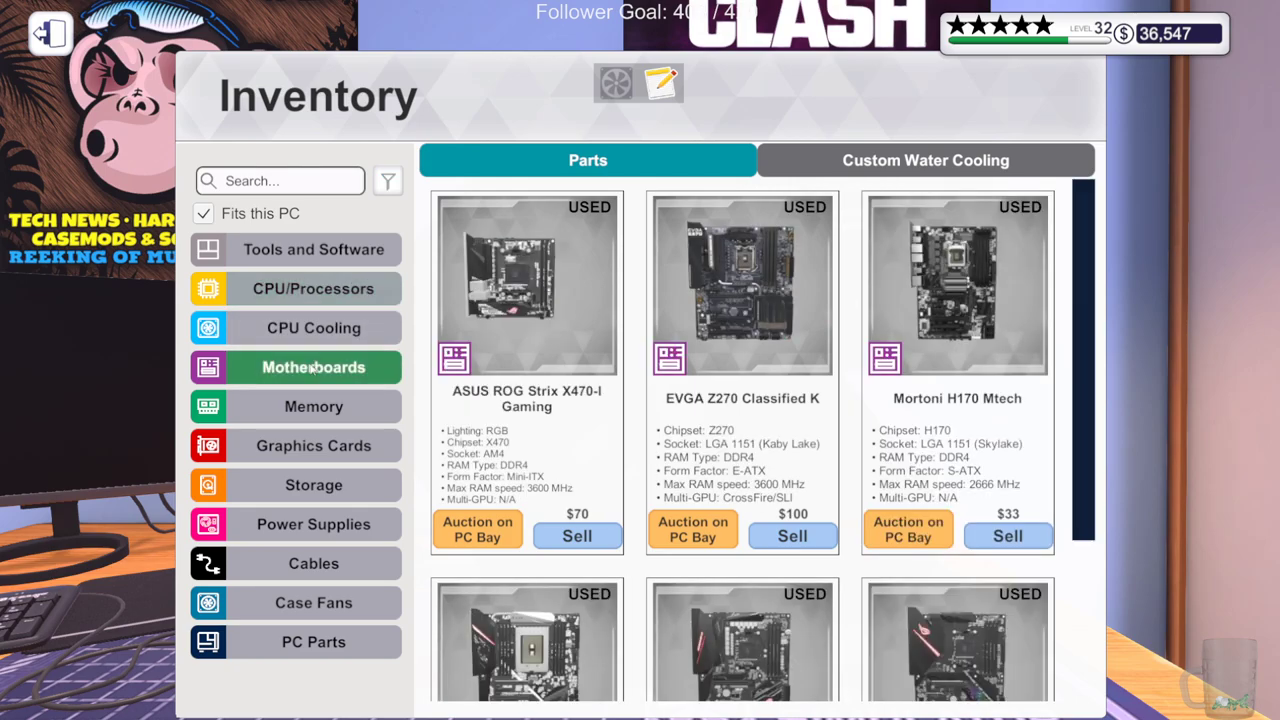
click(285, 182)
text(26)
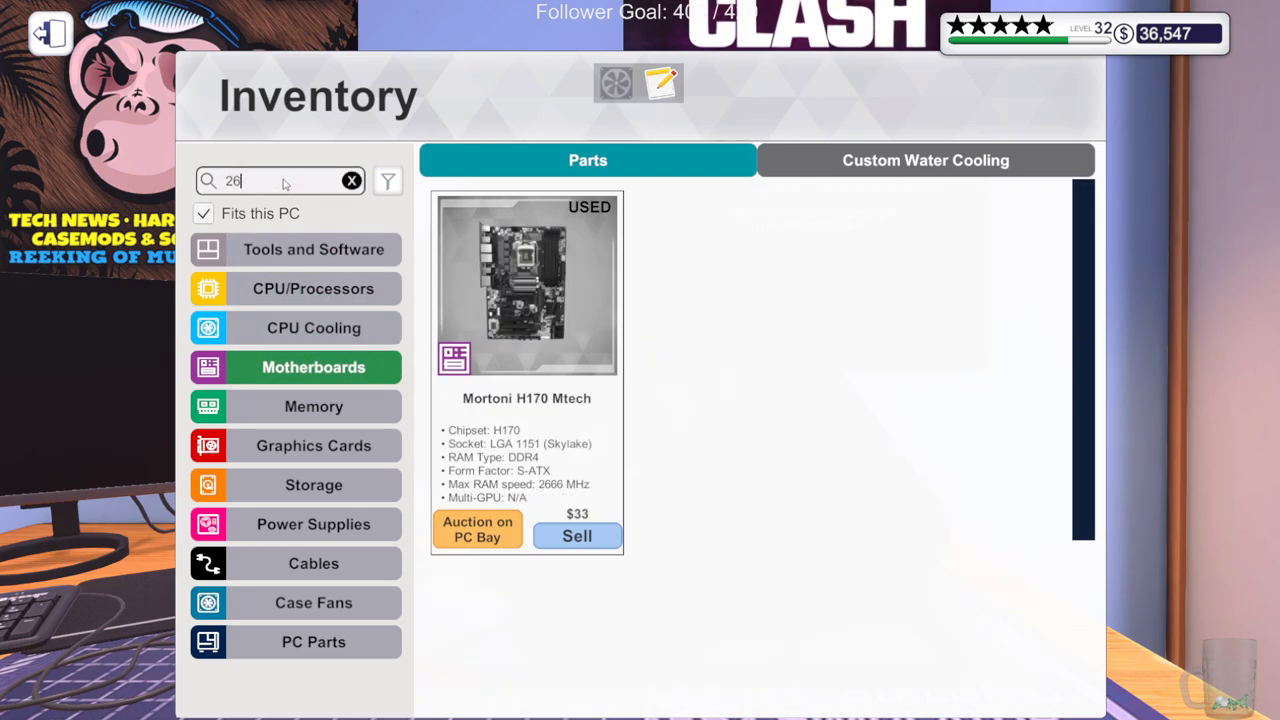
key(BackSpace)
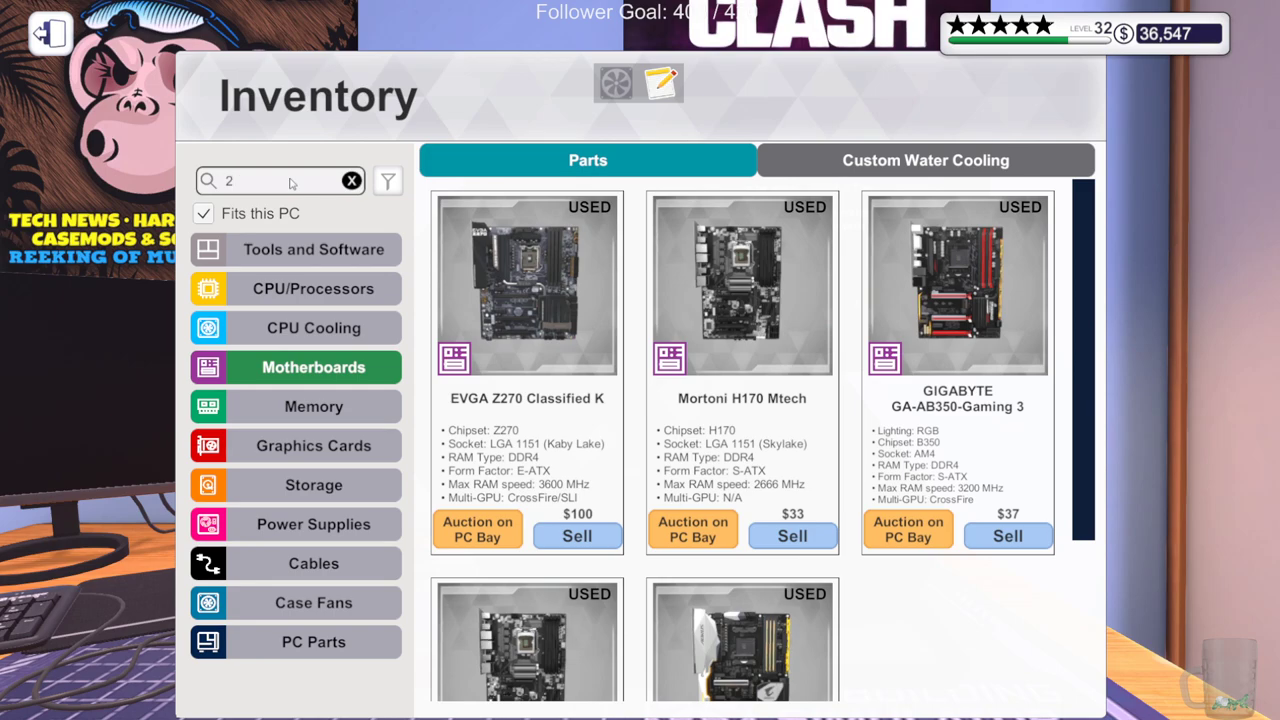
text(0)
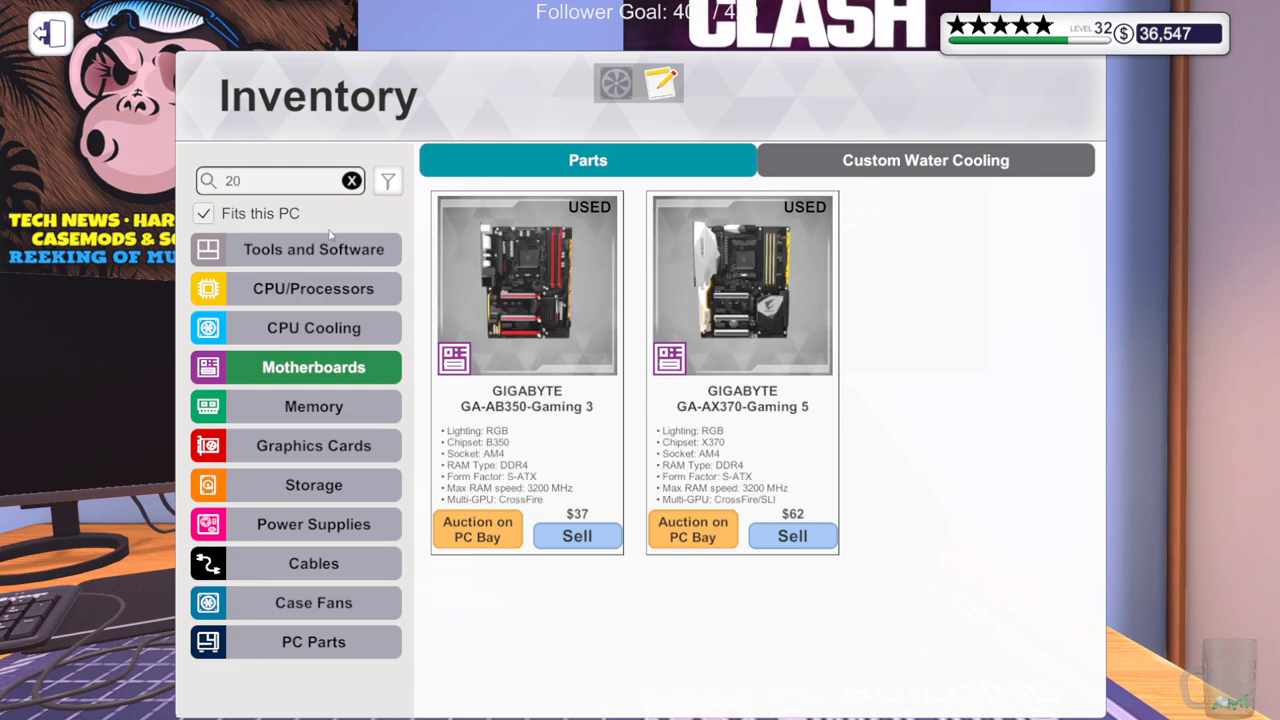
text(66)
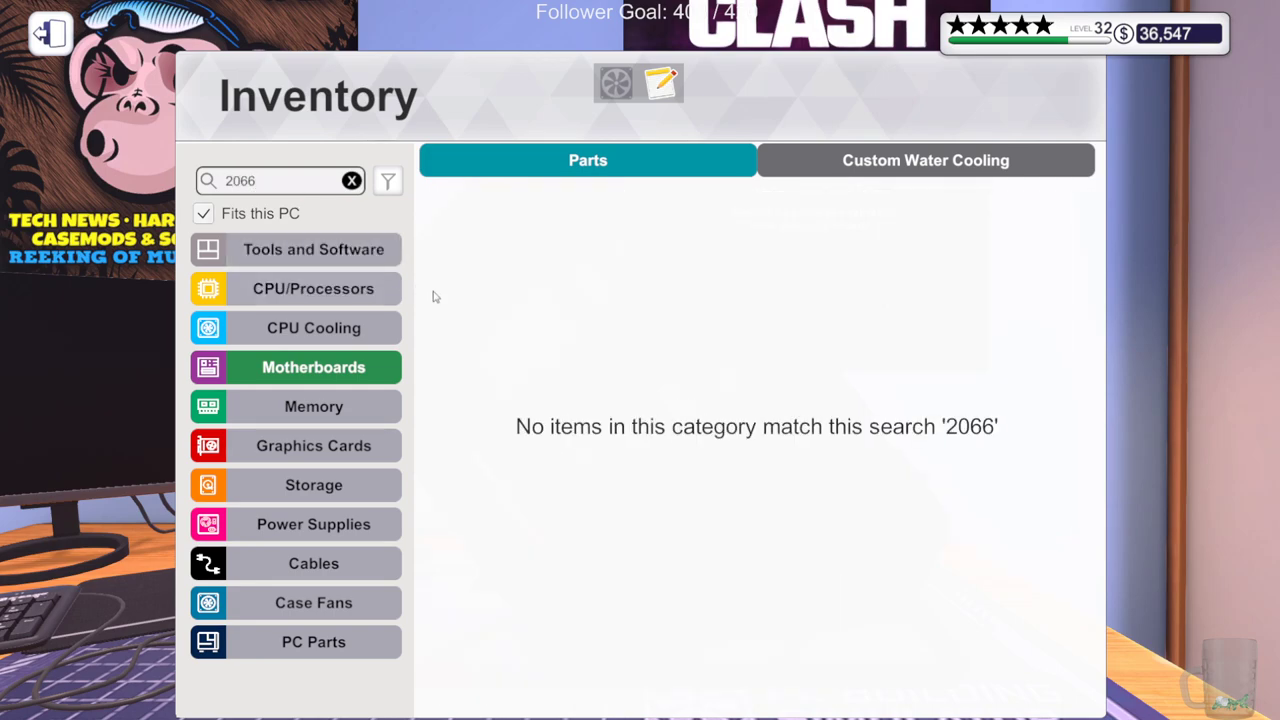
key(BackSpace)
key(BackSpace)
key(BackSpace)
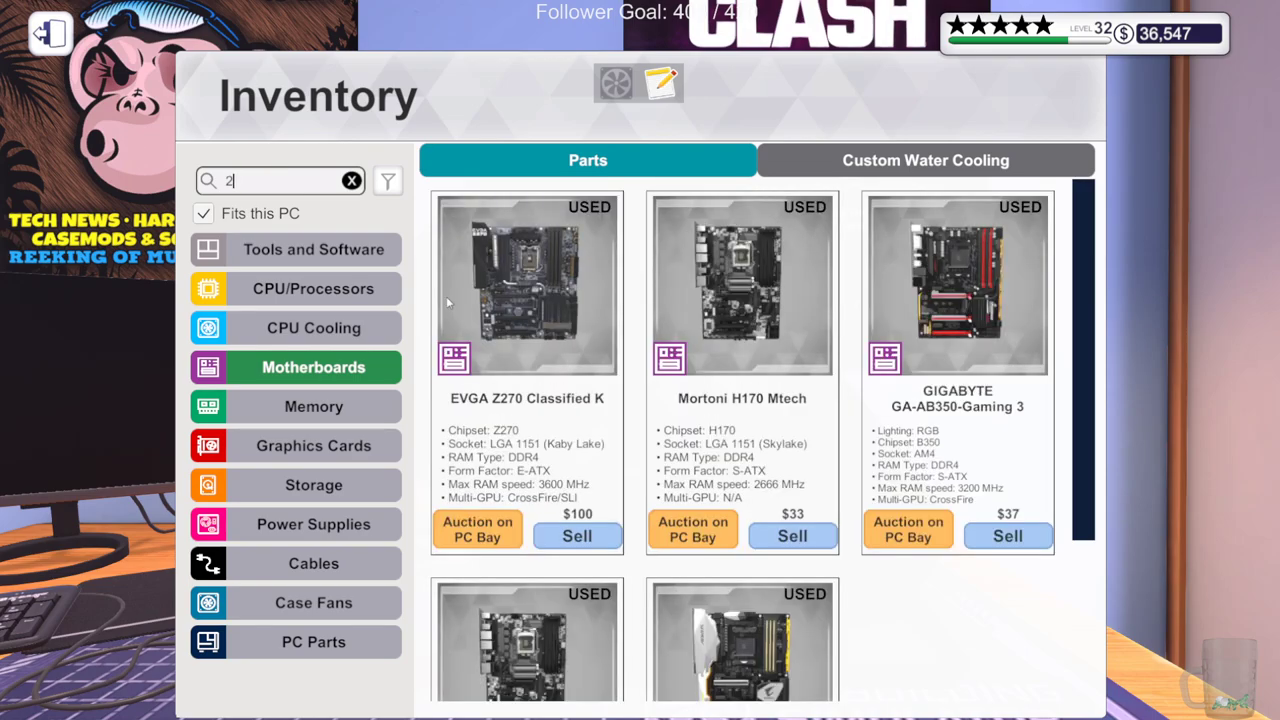
key(BackSpace)
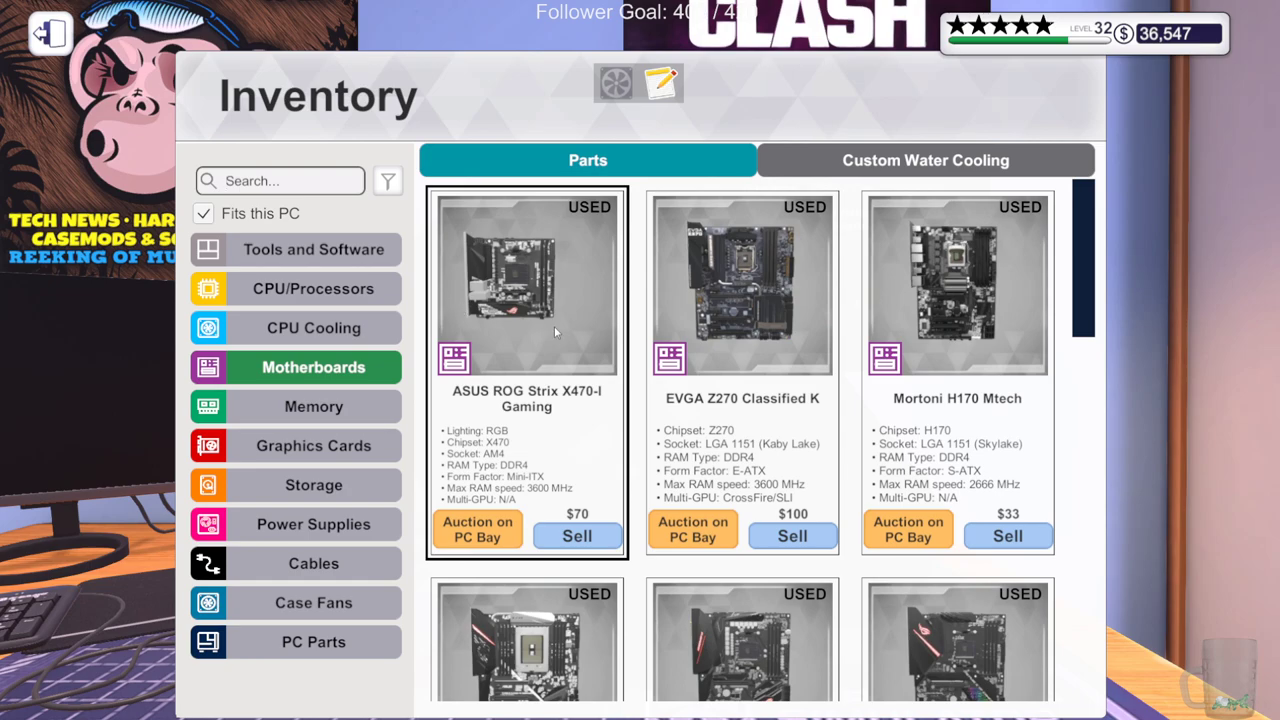
scroll(718, 423, down, 3)
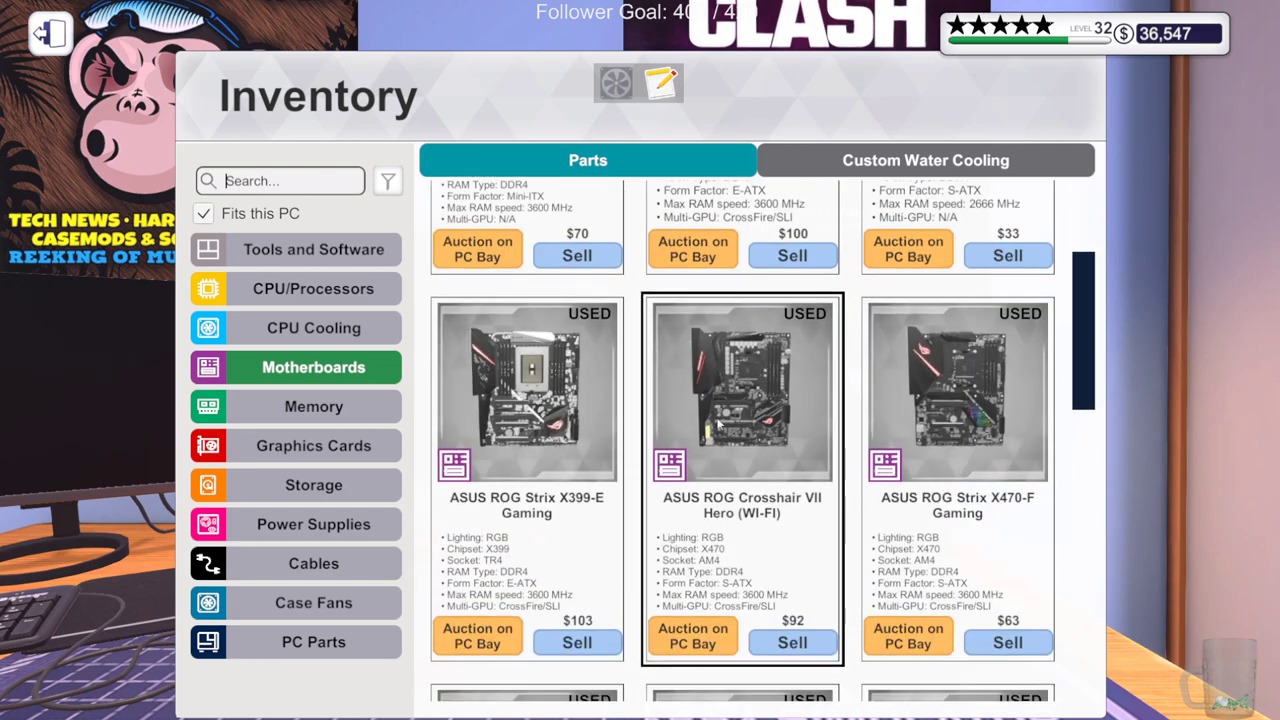
scroll(718, 423, down, 2)
scroll(718, 423, down, 1)
scroll(718, 423, down, 1)
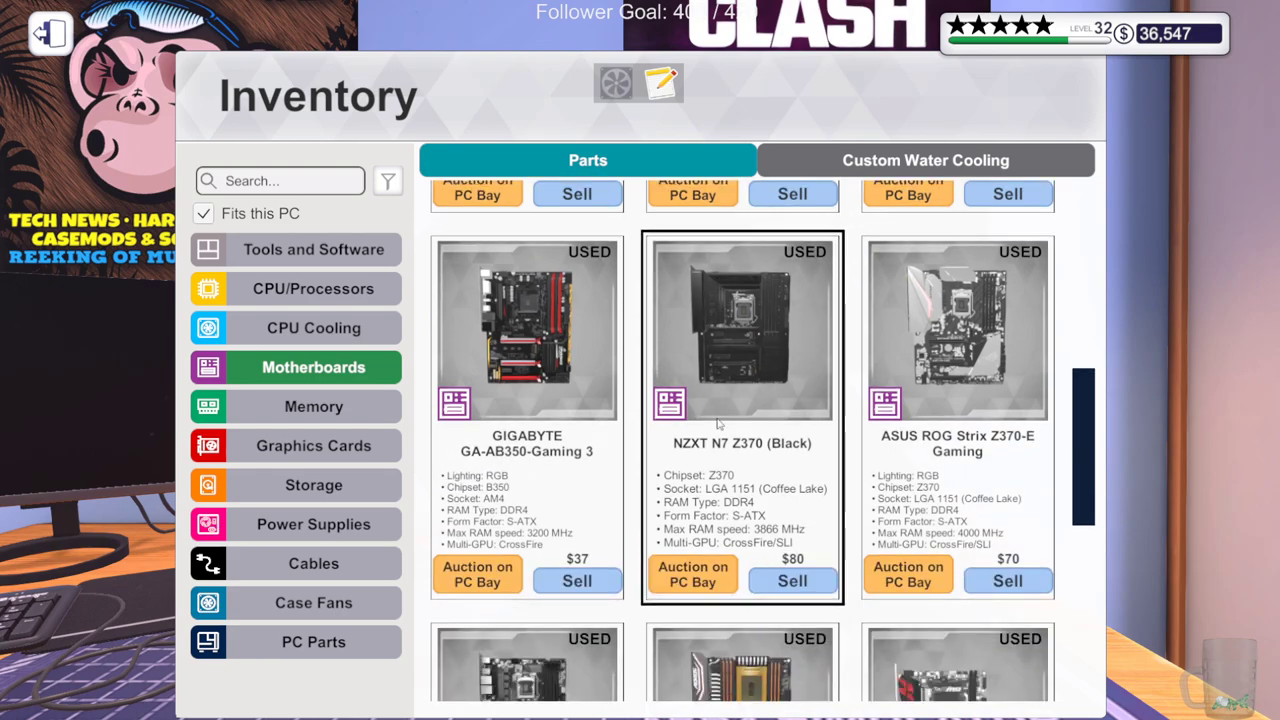
scroll(718, 423, down, 3)
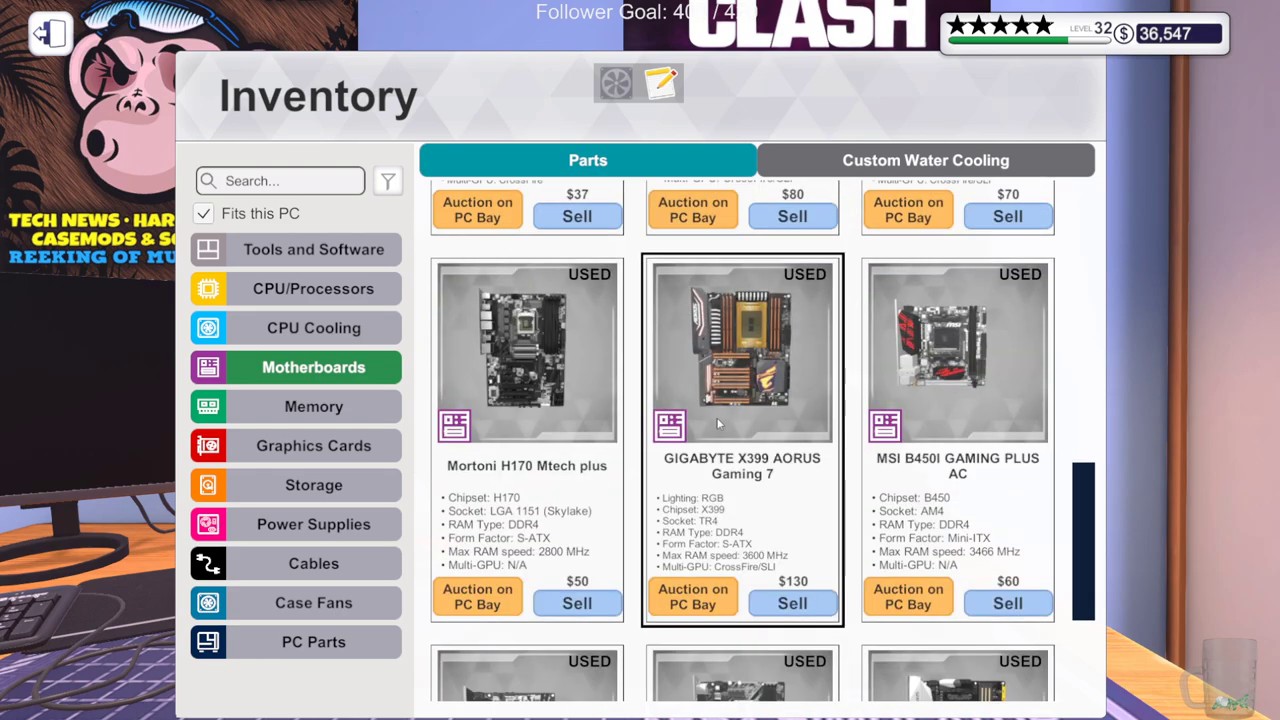
scroll(718, 423, down, 3)
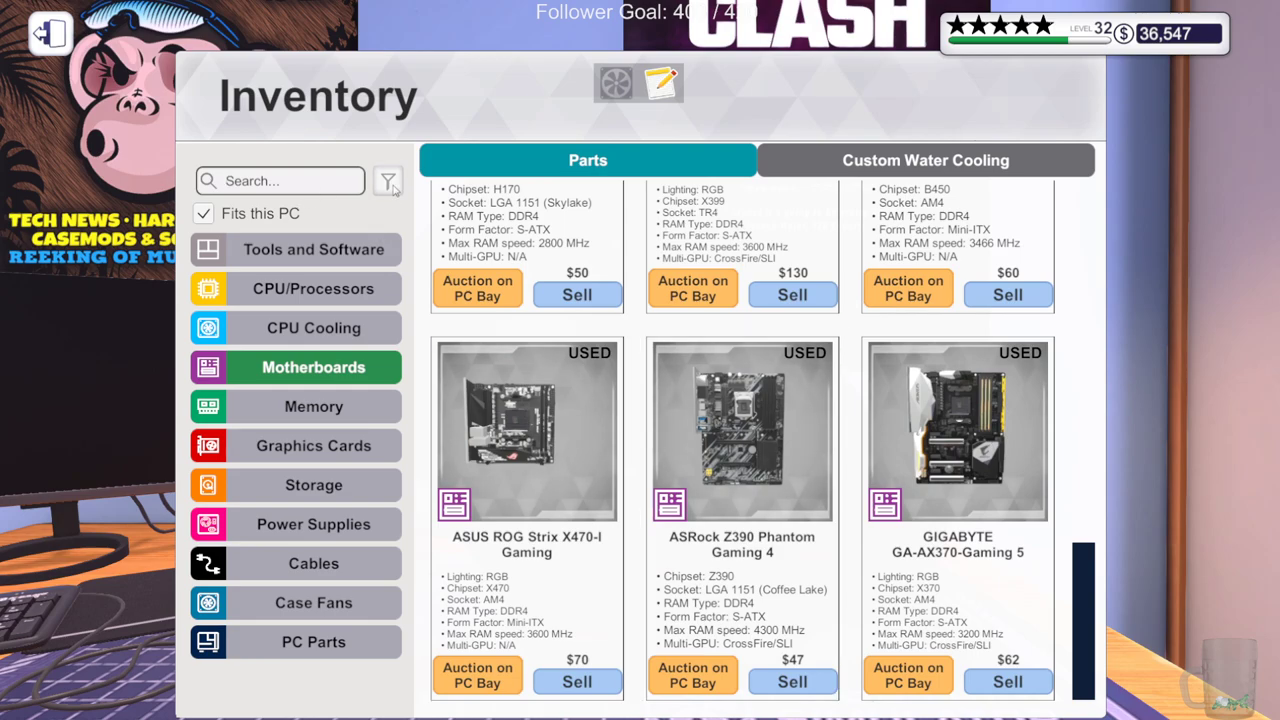
Set the processor inventory's minimum price filter to 1000
click(320, 289)
click(388, 181)
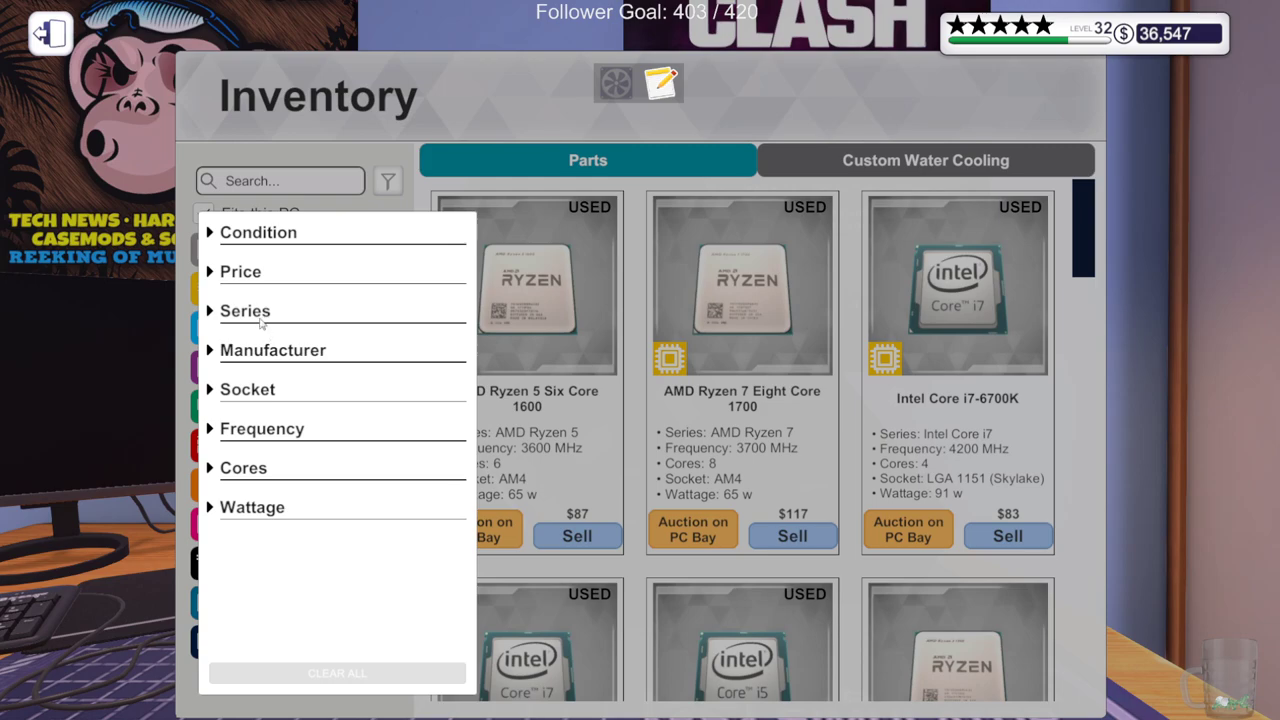
click(246, 281)
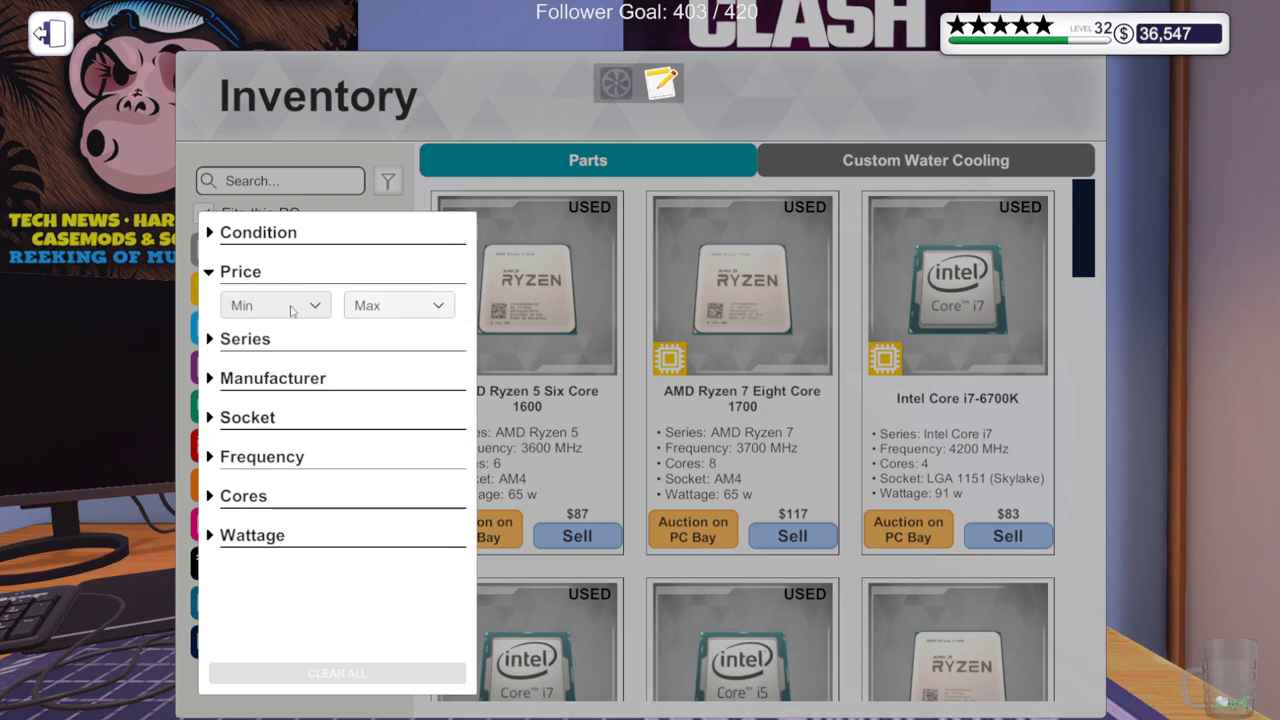
click(240, 305)
scroll(310, 405, down, 3)
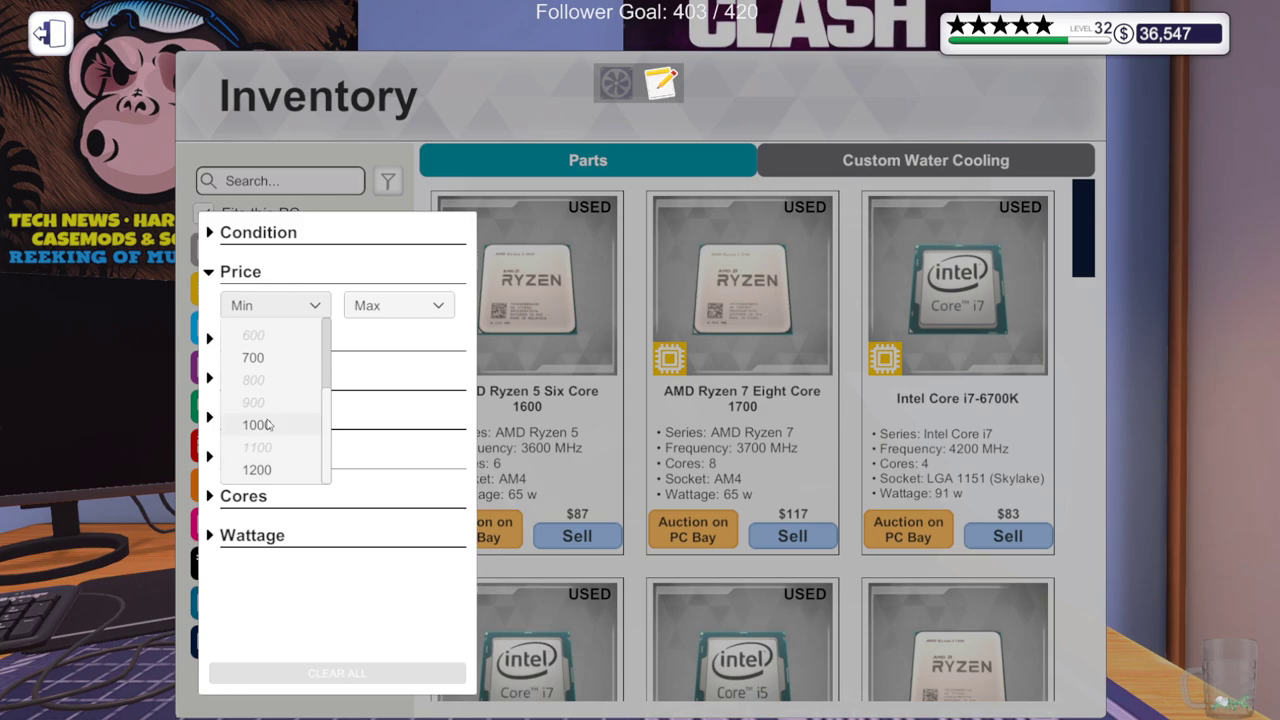
click(270, 425)
Search the motherboards for the TR4-socket ASUS ROG Strix X399-E Gaming
click(715, 631)
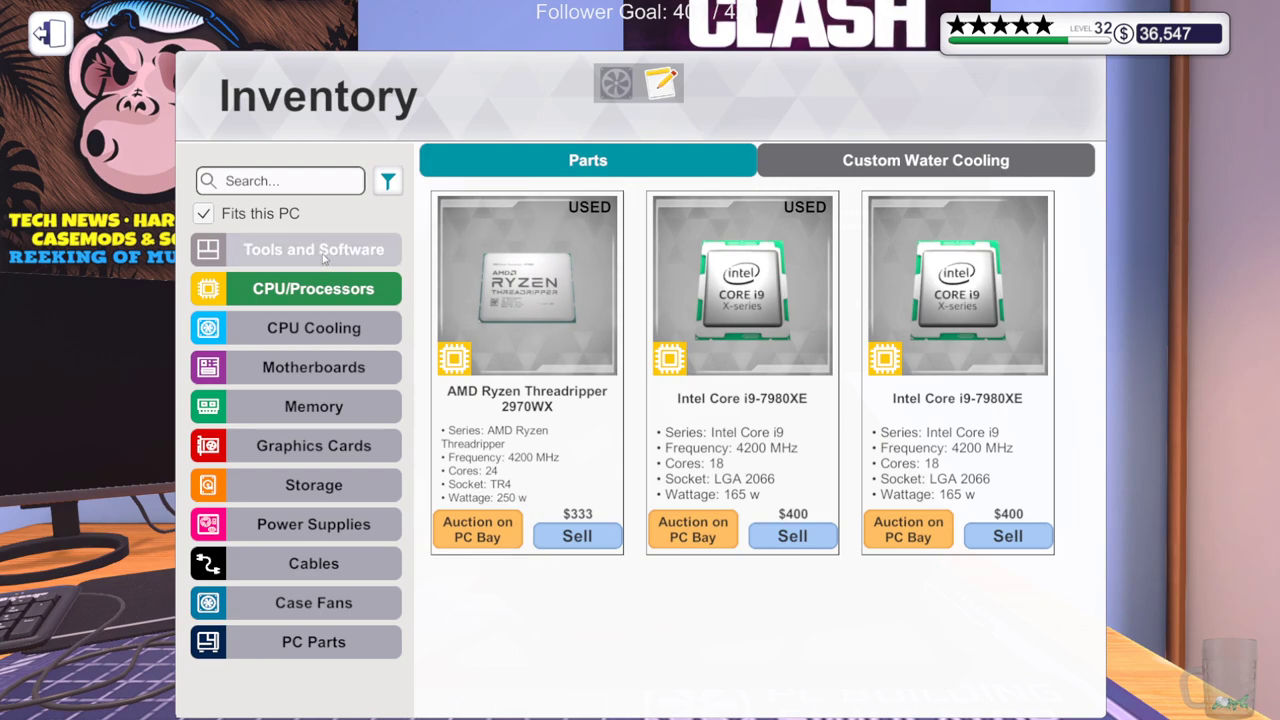
click(318, 367)
click(267, 193)
text(tr)
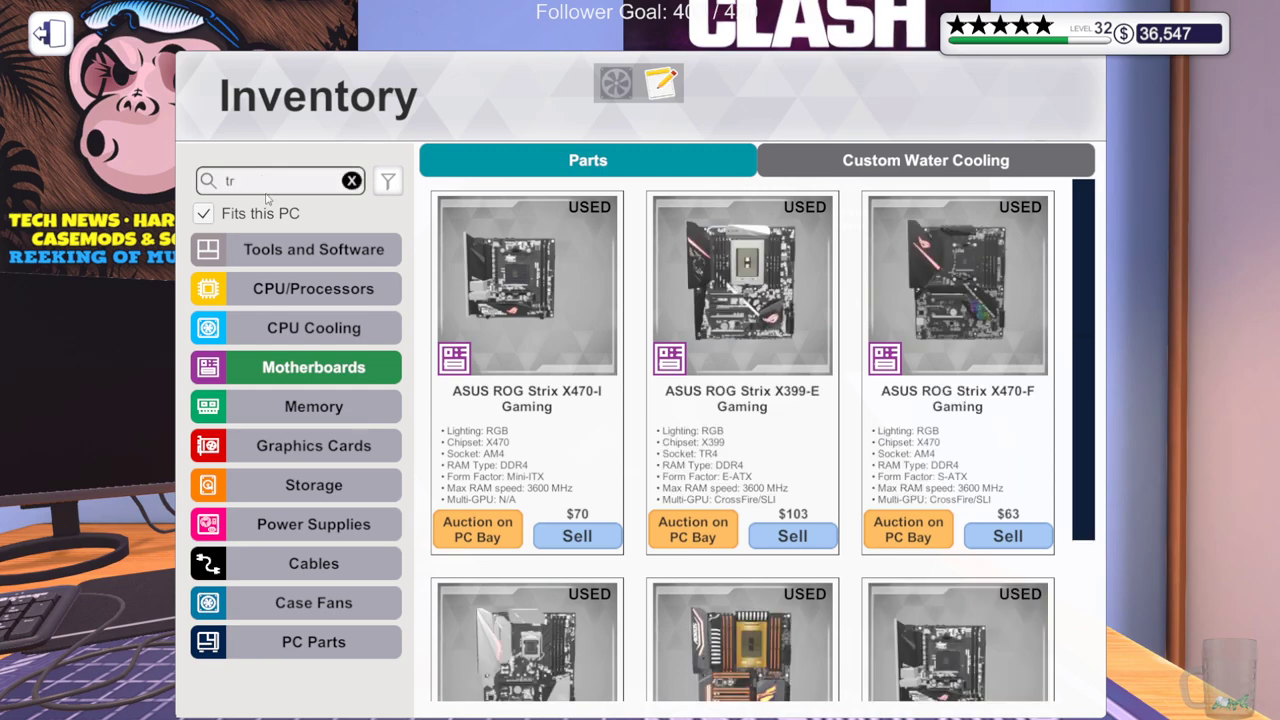
text(4)
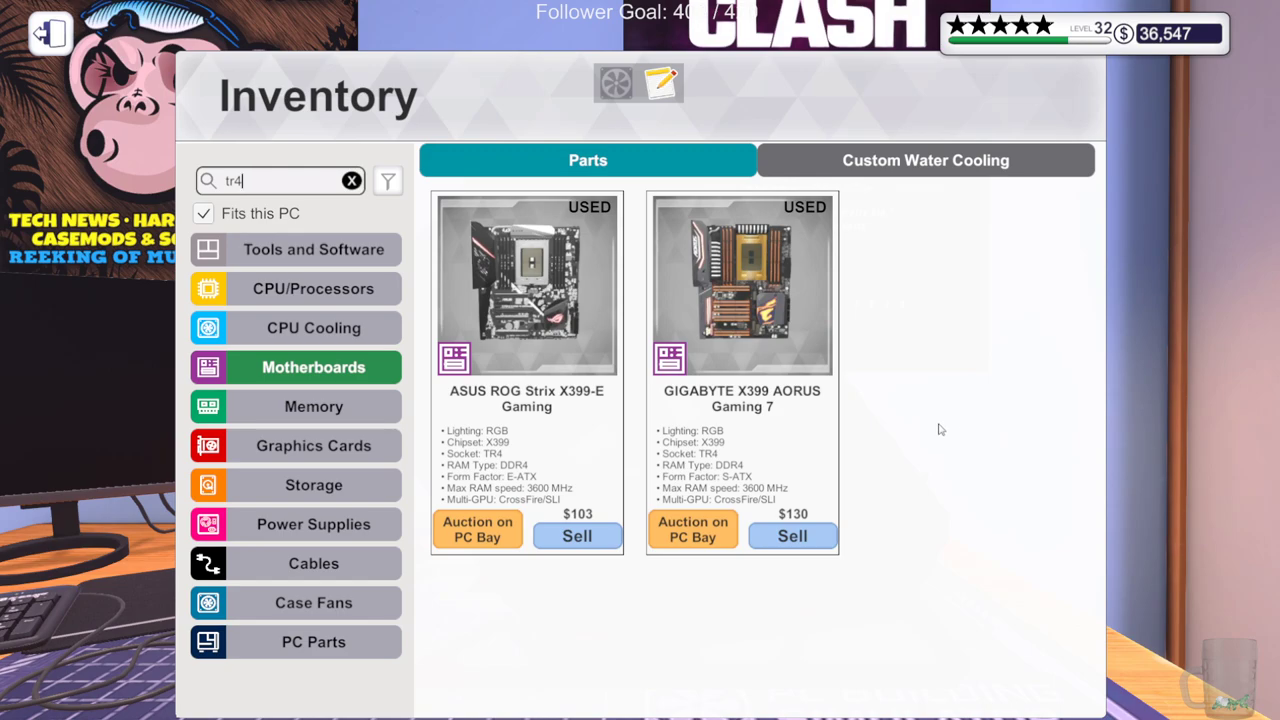
Seat the X399-E board in the Kolink case and drive in its four screws
click(533, 288)
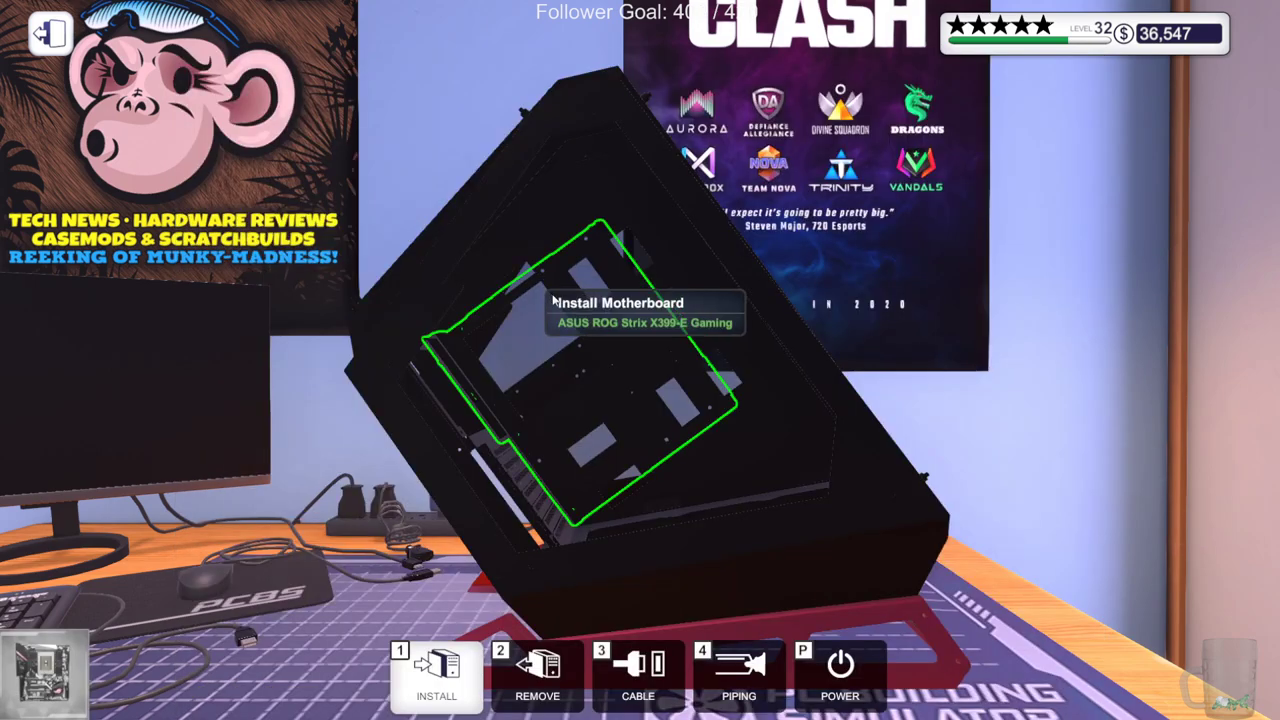
click(640, 300)
scroll(640, 360, up, 3)
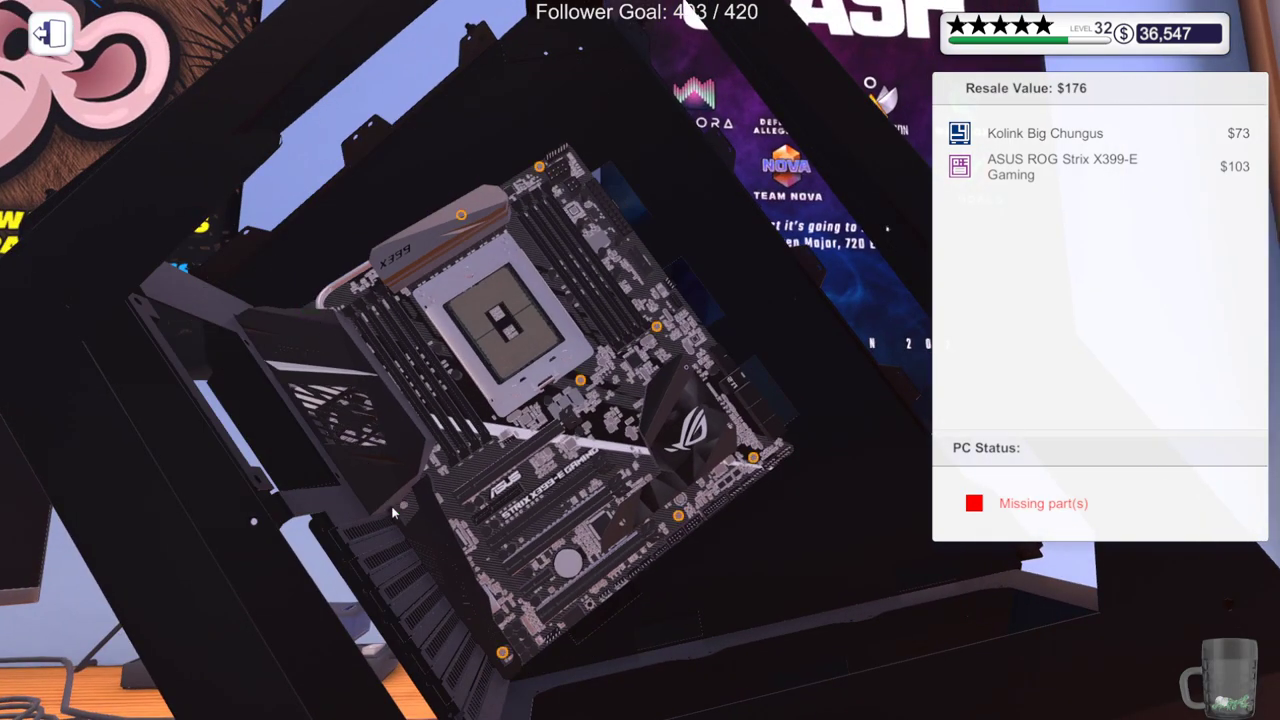
click(505, 668)
click(583, 380)
click(463, 216)
click(541, 170)
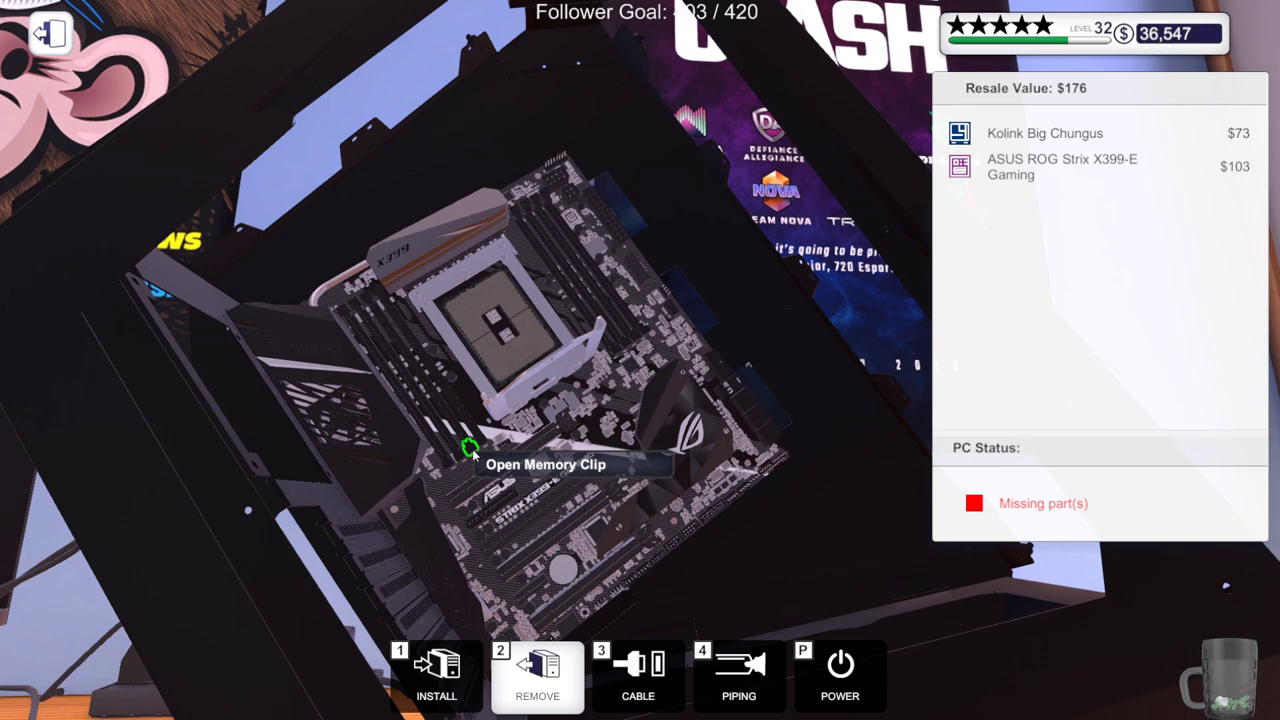
Install the AMD Ryzen Threadripper 2970WX in the X399-E socket
key(a)
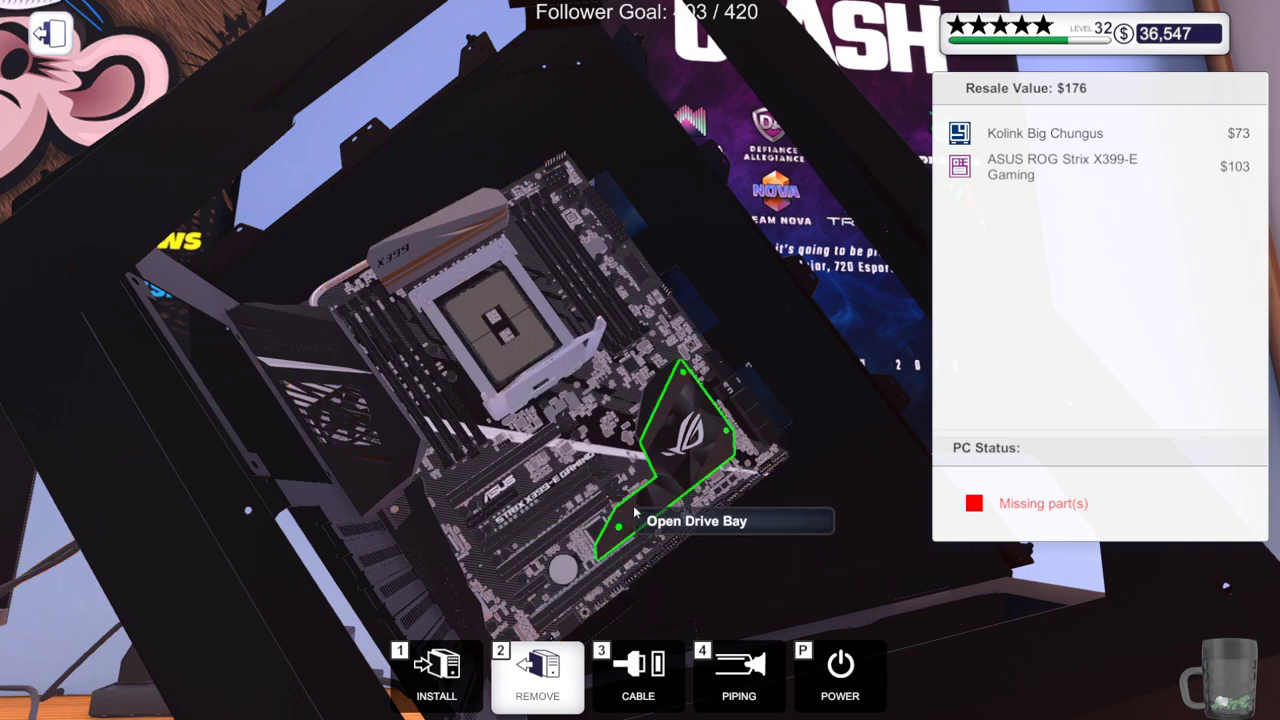
click(420, 665)
click(356, 181)
click(313, 288)
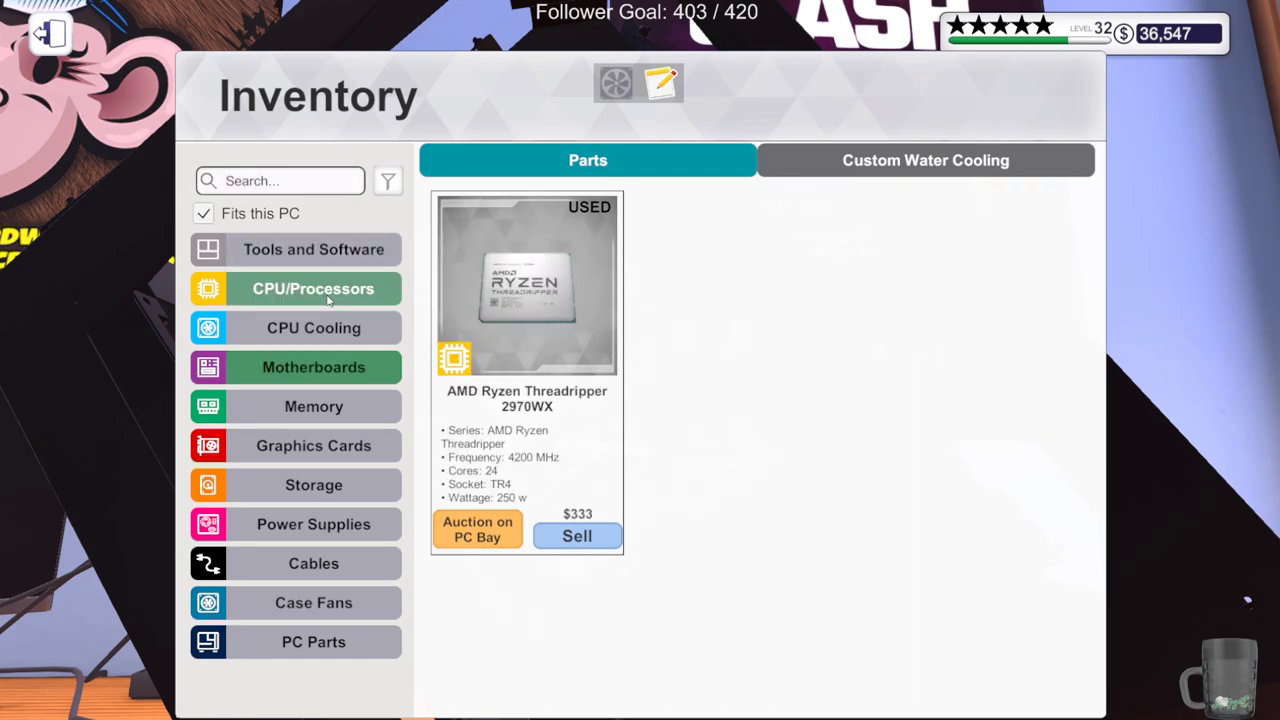
click(525, 275)
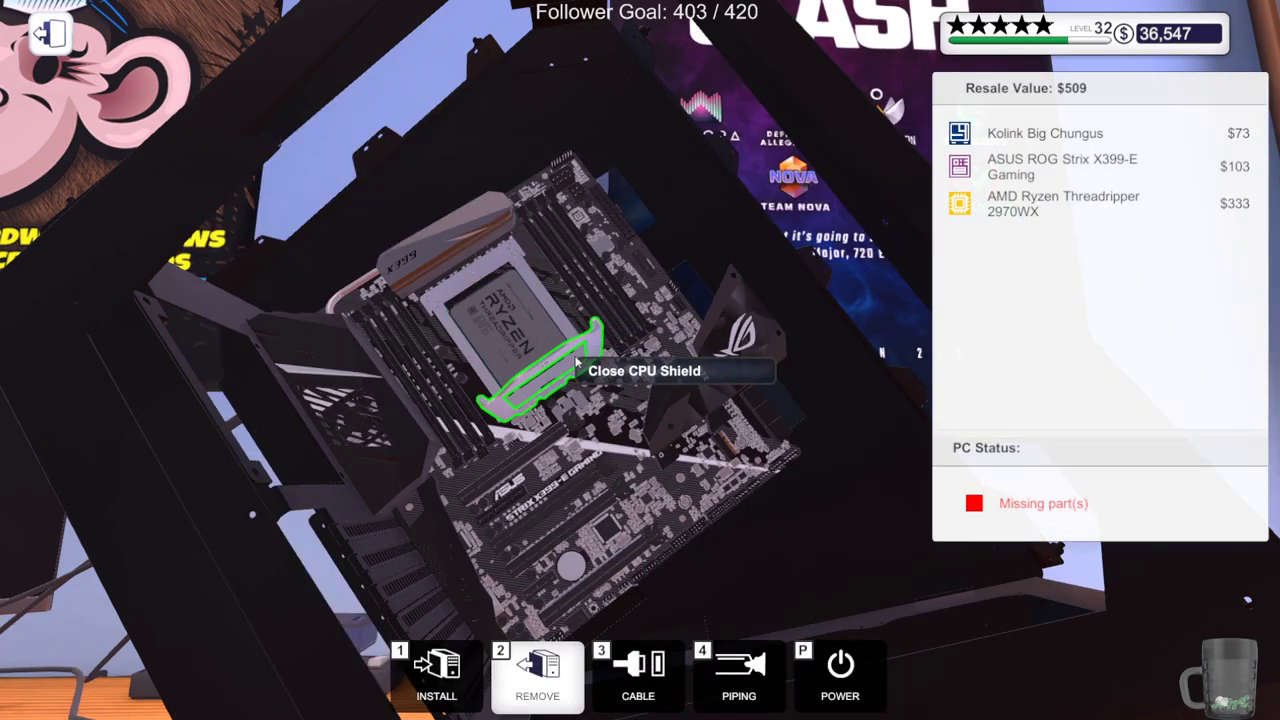
Apply thermal paste from Tools and Software to the Threadripper
click(437, 680)
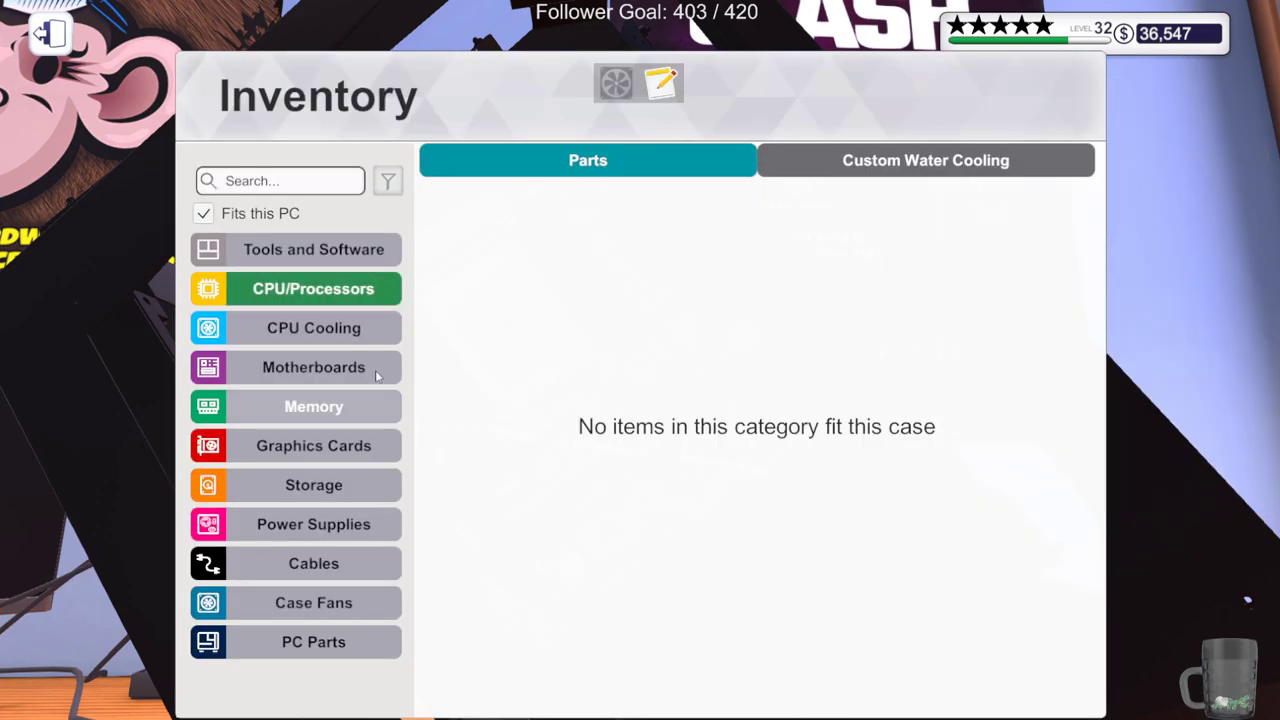
click(300, 250)
click(520, 330)
click(504, 341)
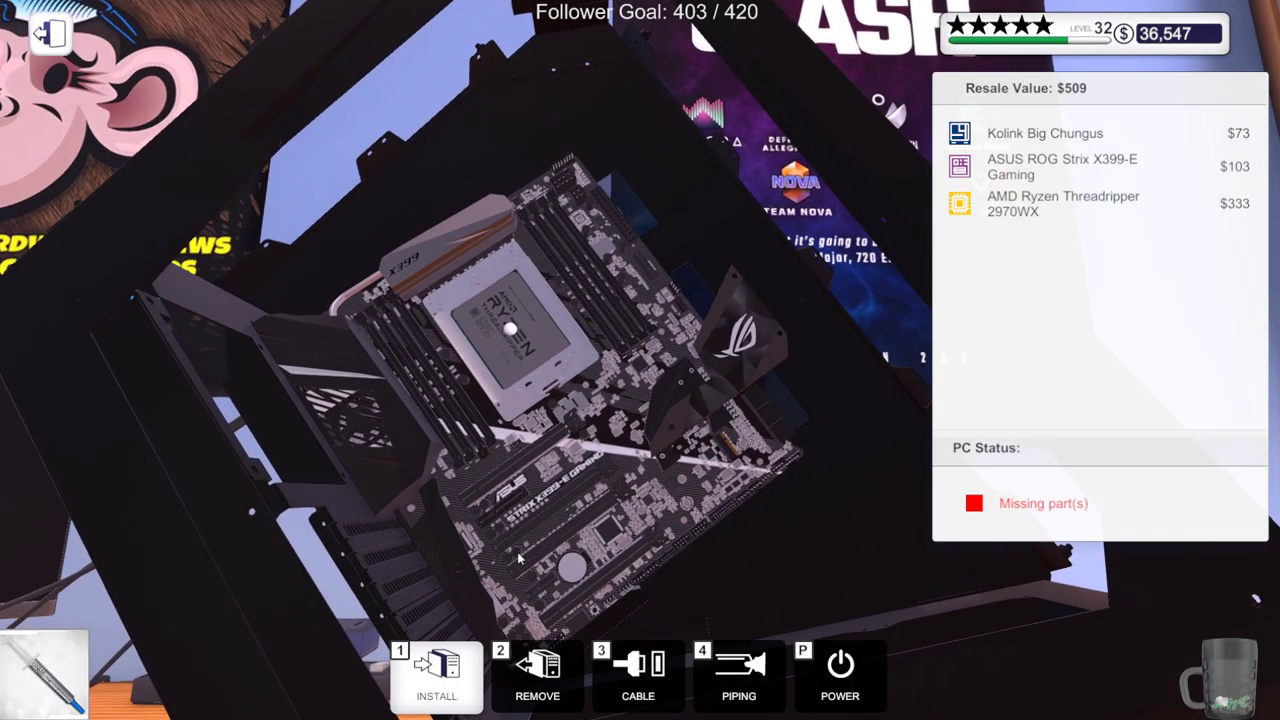
Search the memory inventory, trimming the query to '3' to broaden the list
click(437, 668)
click(333, 407)
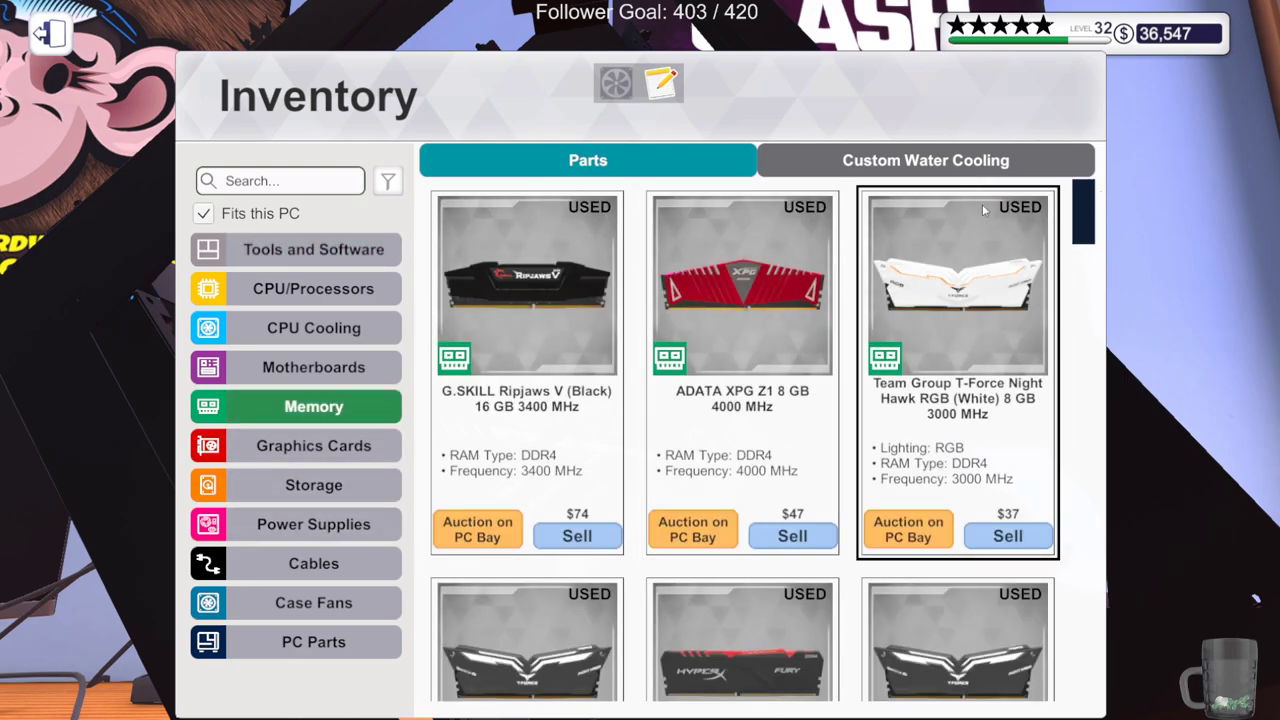
click(386, 184)
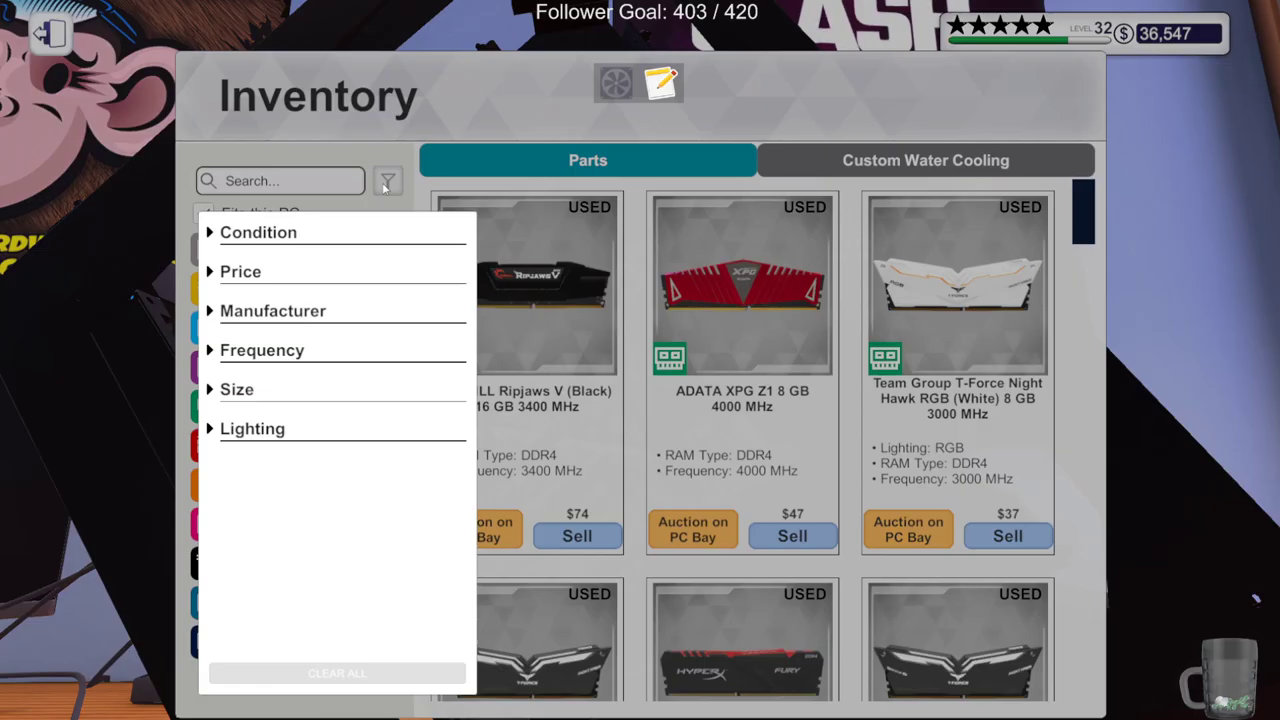
click(387, 182)
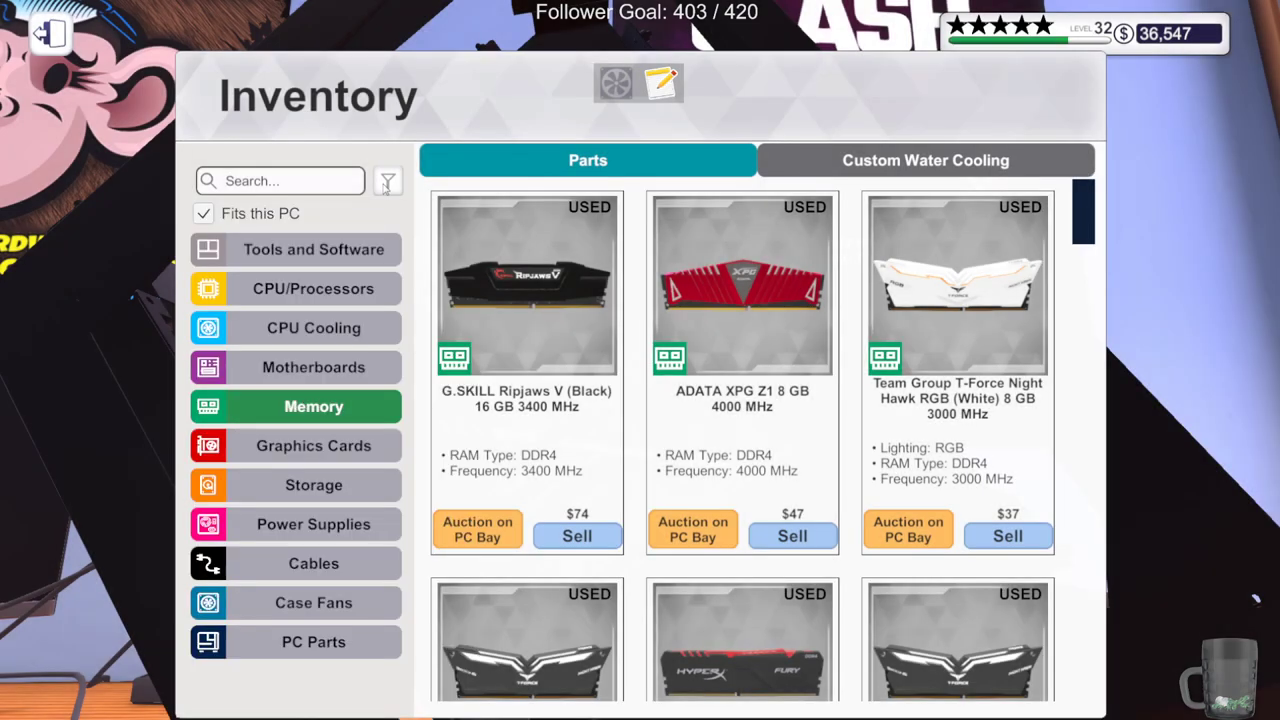
click(312, 185)
text(360)
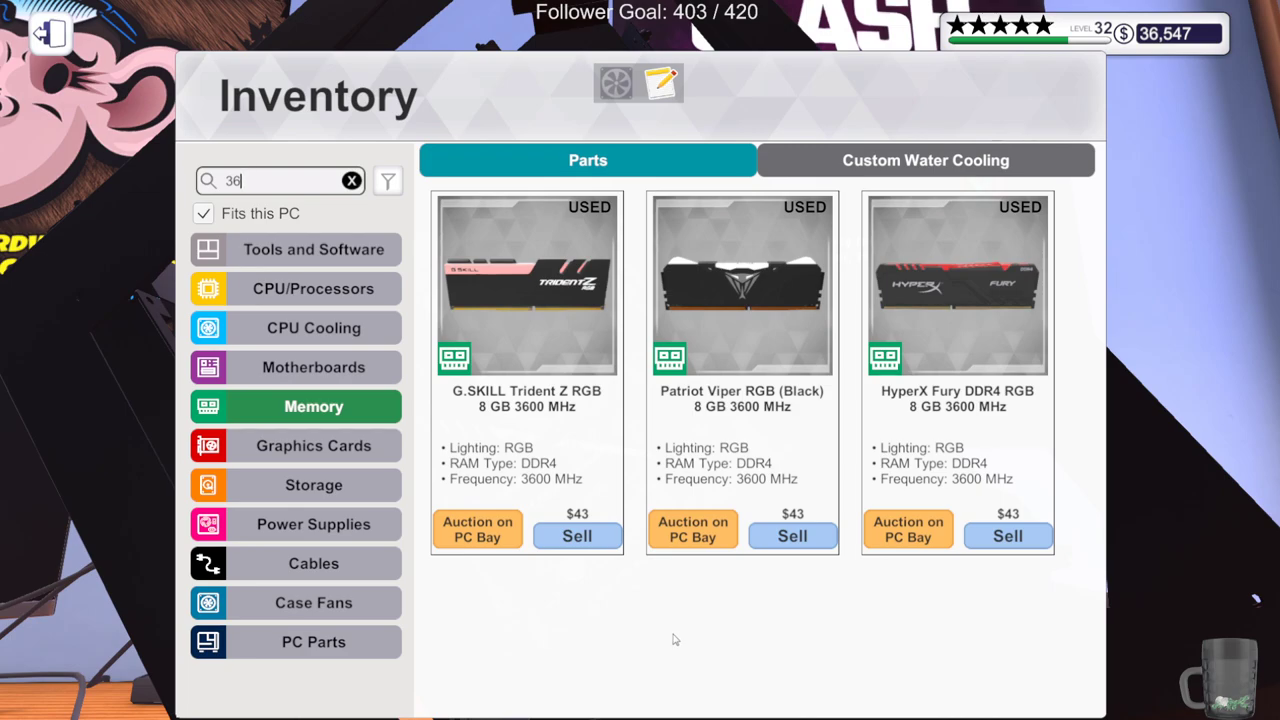
key(BackSpace)
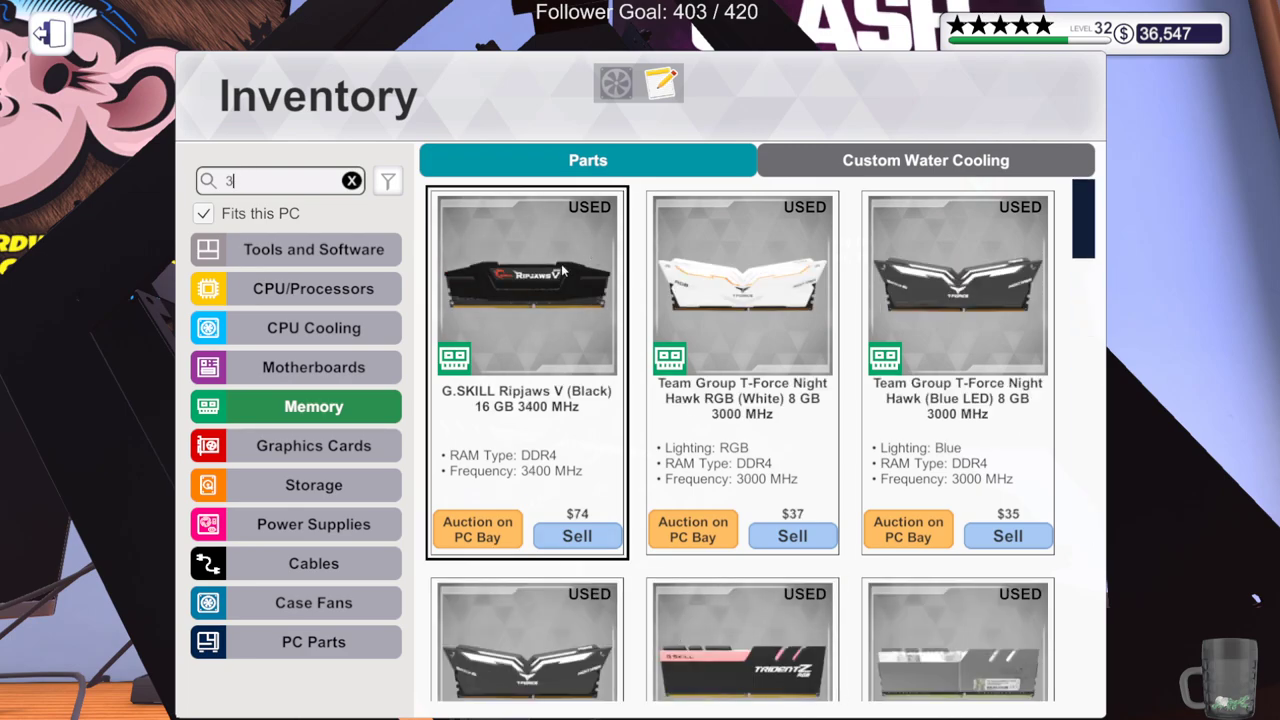
Install the G.SKILL Ripjaws V 16 GB 3400 MHz stick in a RAM slot
click(529, 287)
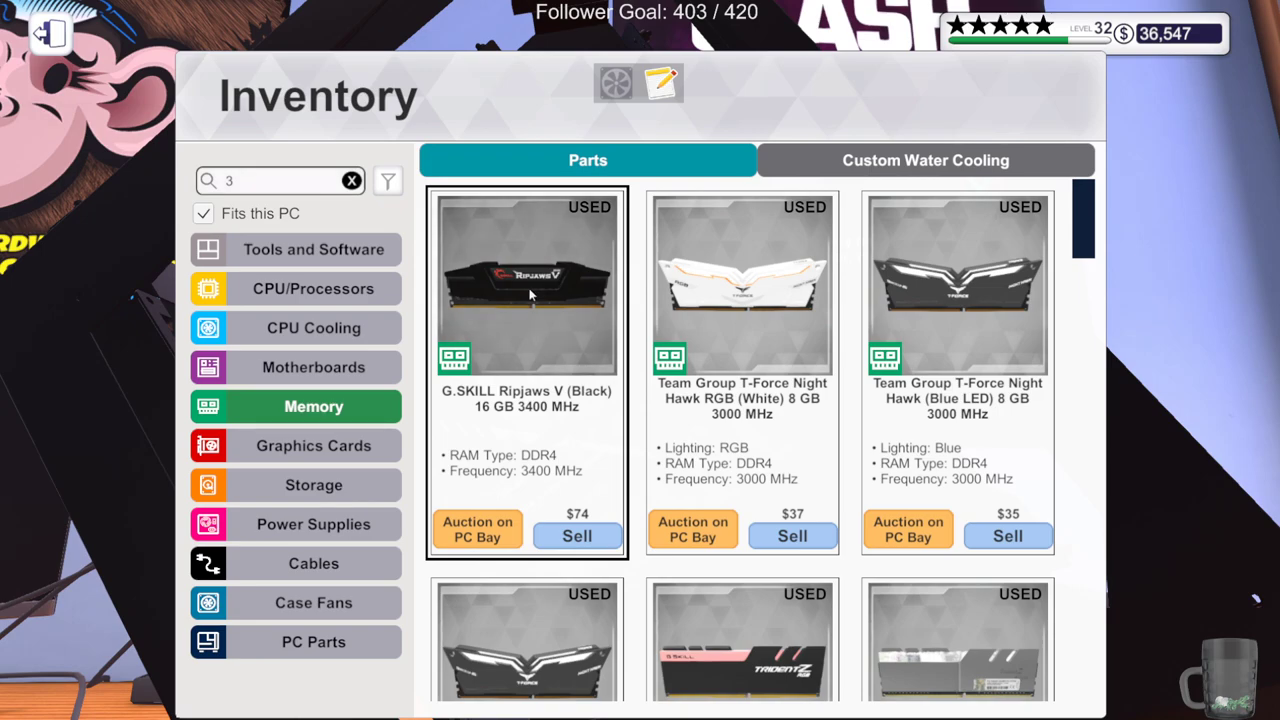
click(437, 372)
key(2)
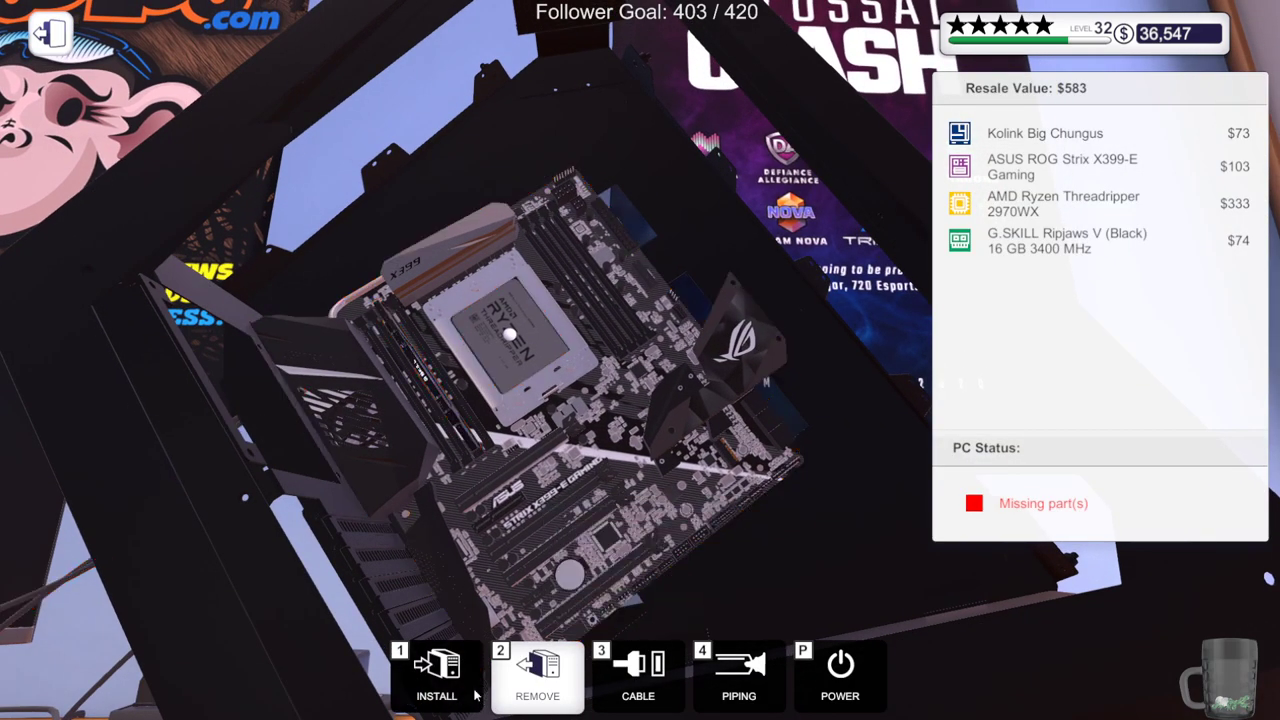
Mount and screw the SilverStone ST1300-TI in the bottom bay, then clear the inventory search
key(1)
click(366, 527)
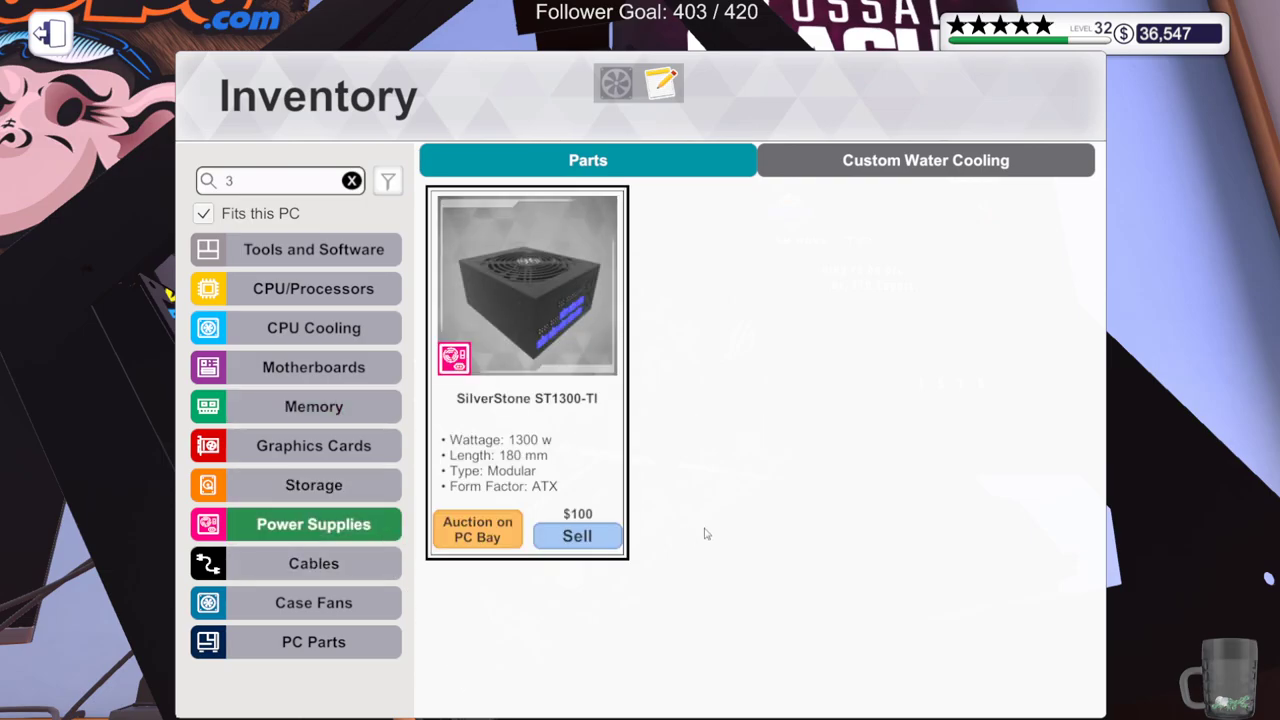
click(575, 298)
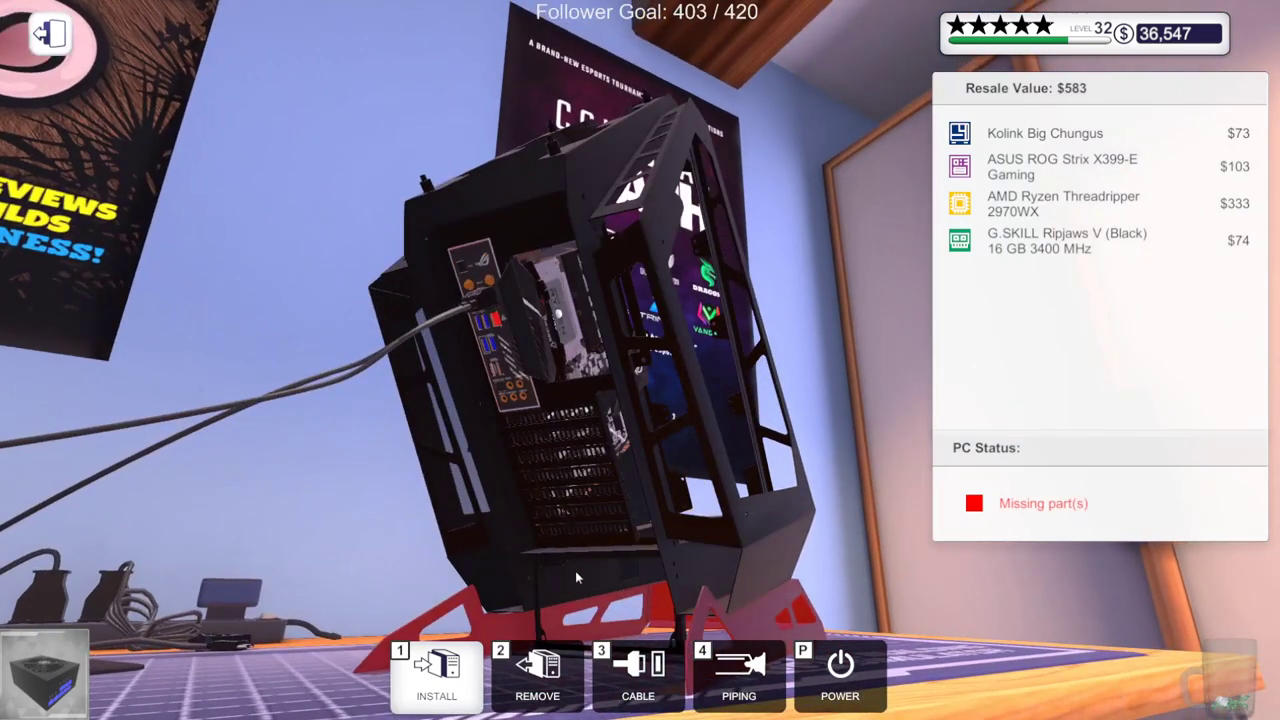
click(580, 585)
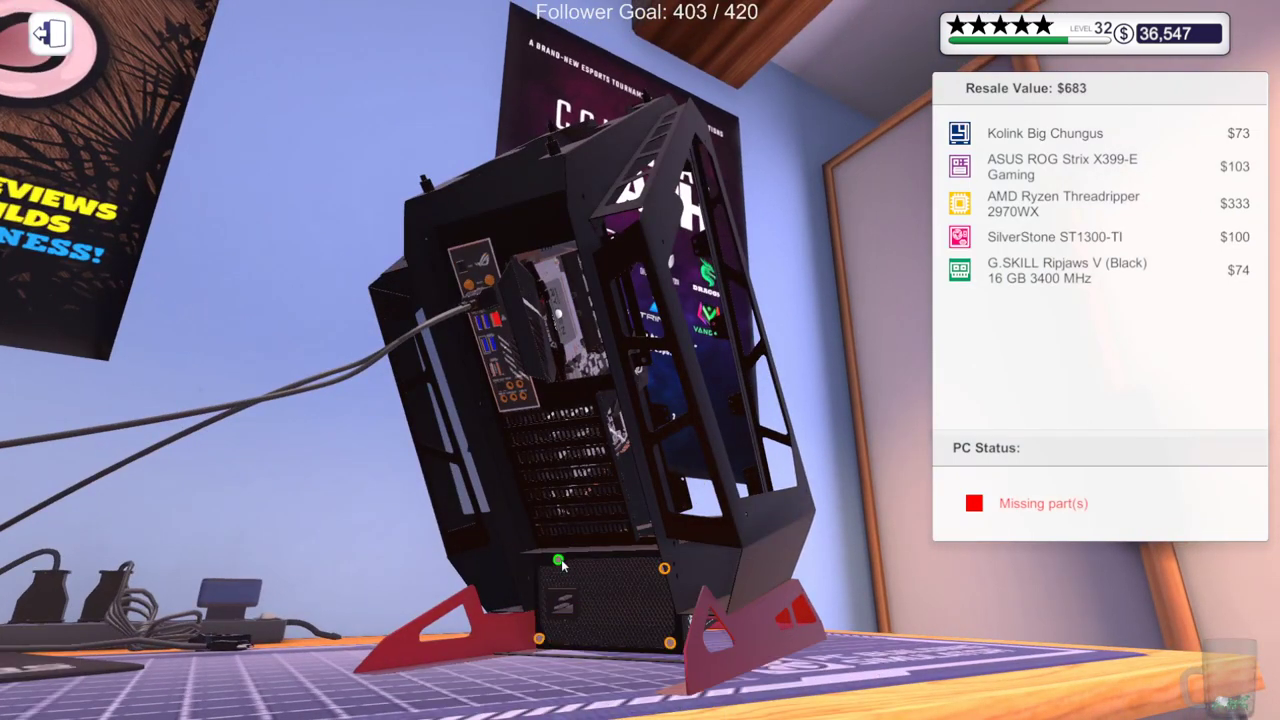
click(560, 563)
click(439, 686)
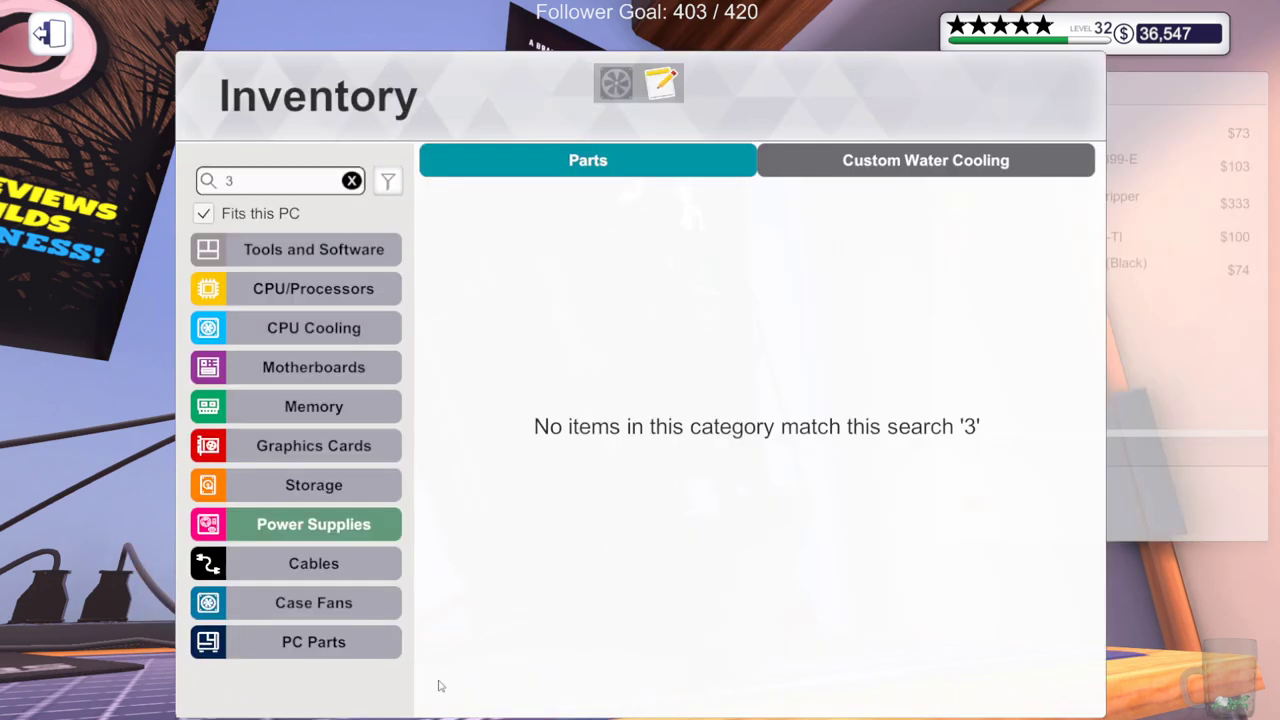
click(351, 180)
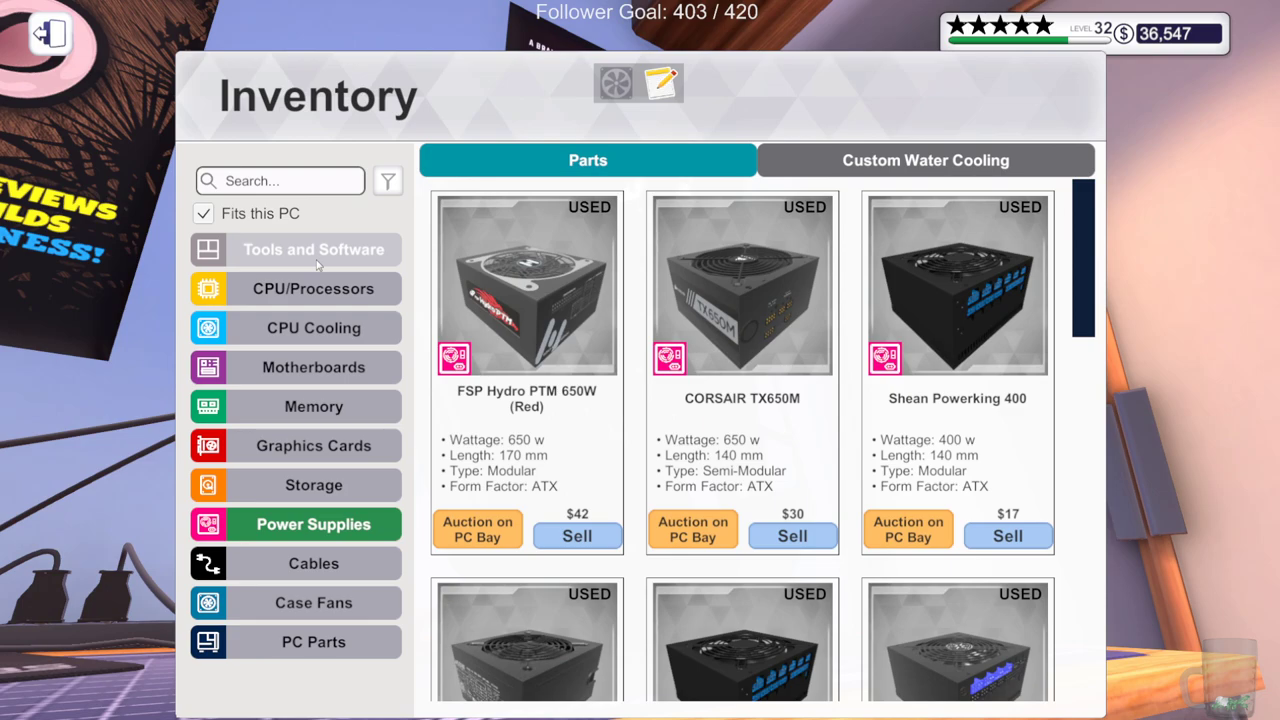
Filter the storage inventory to show only used drives
click(313, 484)
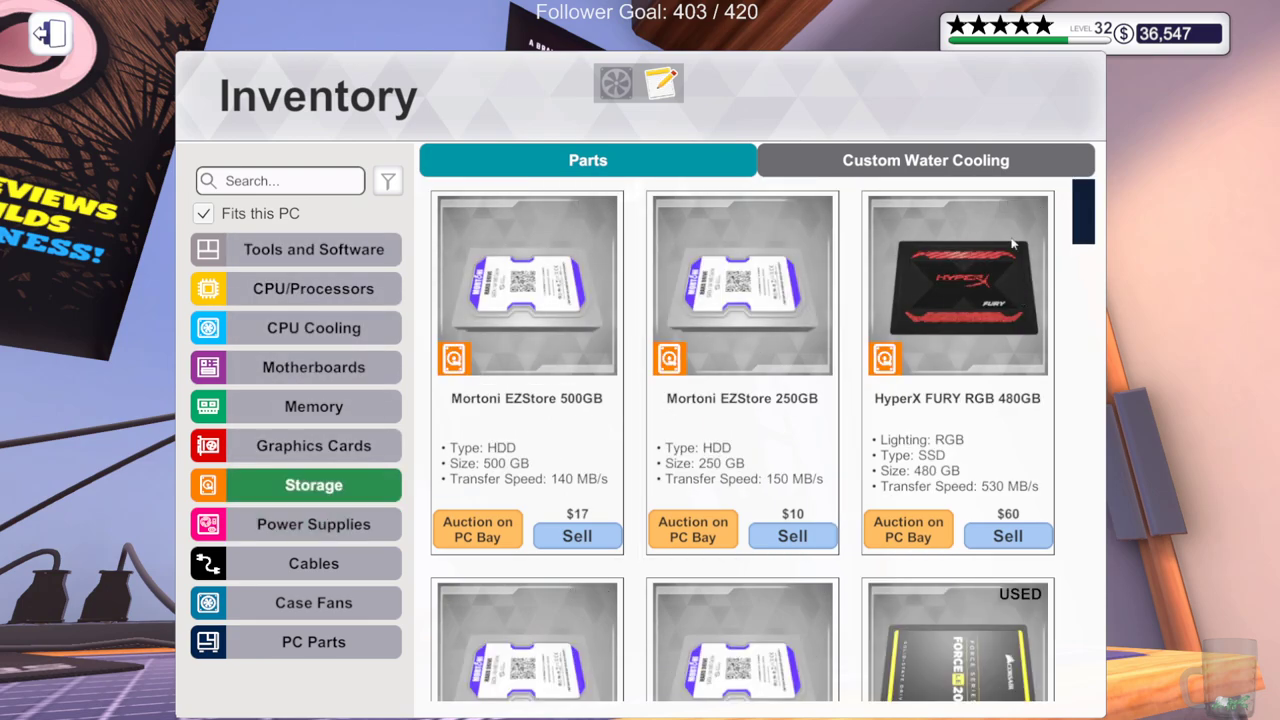
click(388, 181)
click(252, 234)
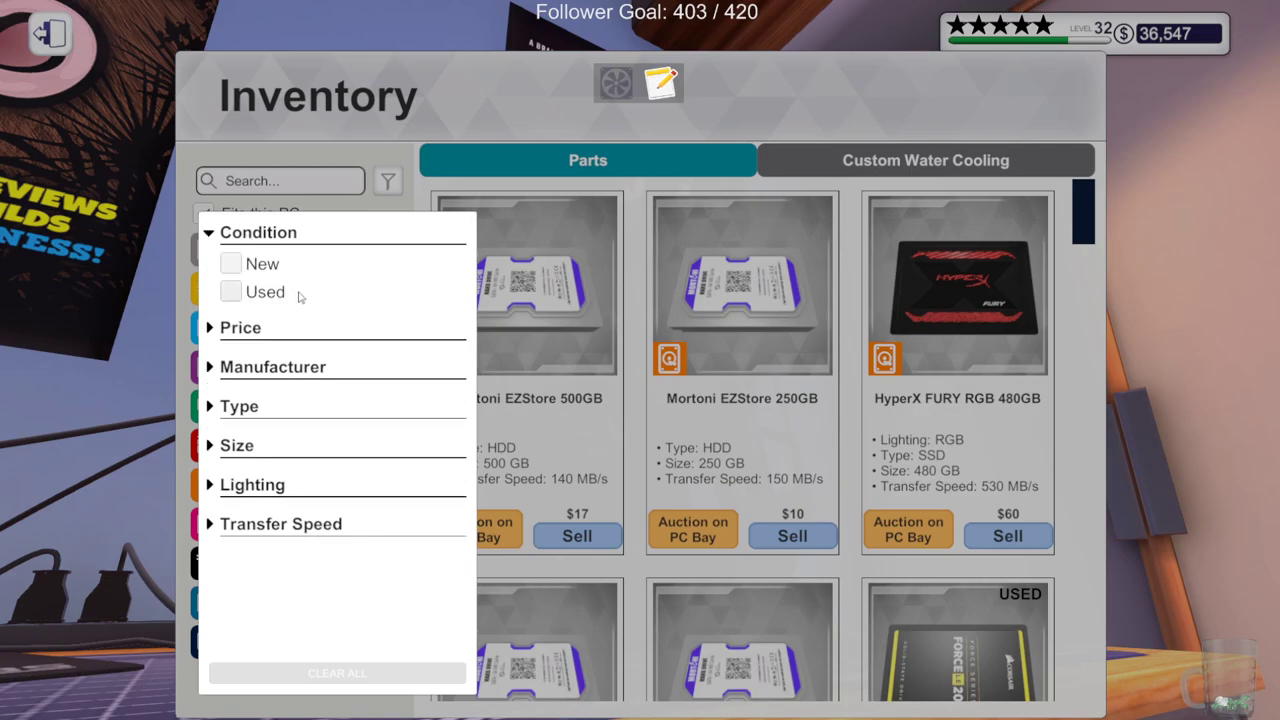
click(281, 295)
scroll(752, 400, down, 2)
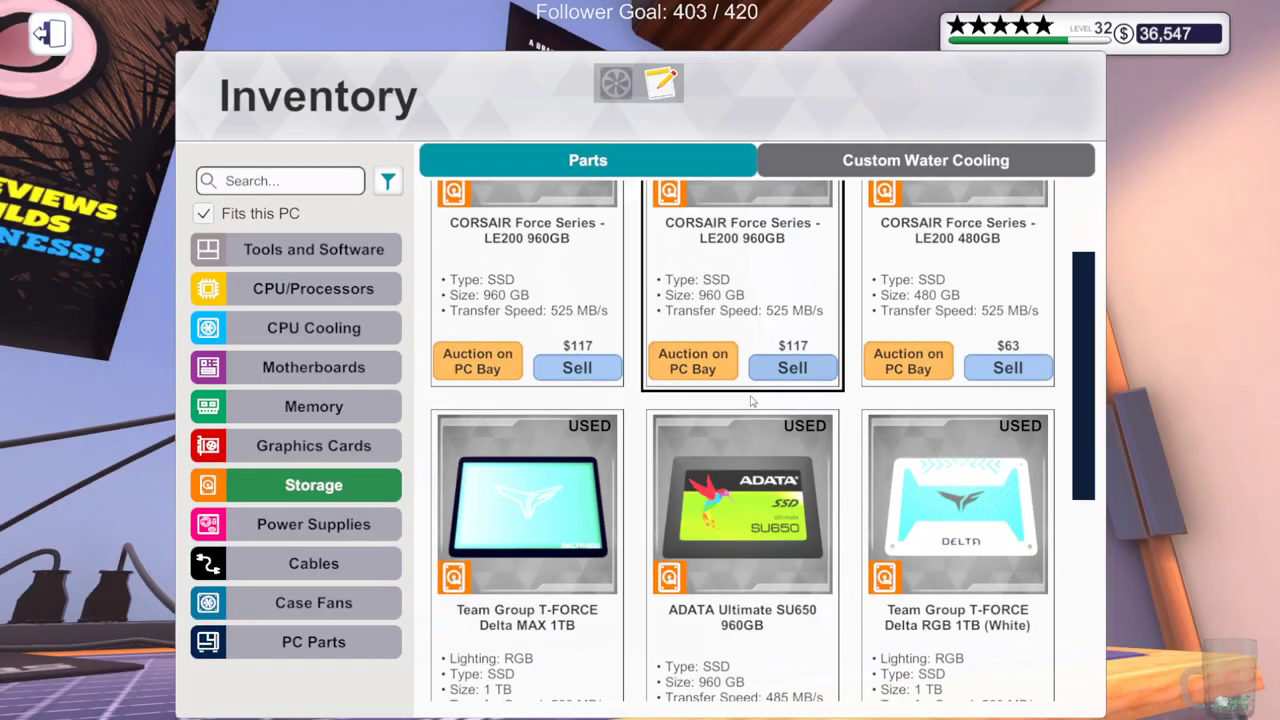
scroll(752, 400, down, 3)
scroll(752, 400, down, 3)
Install the GIGABYTE M.2 PCIe 256GB SSD on the X399-E board
click(527, 430)
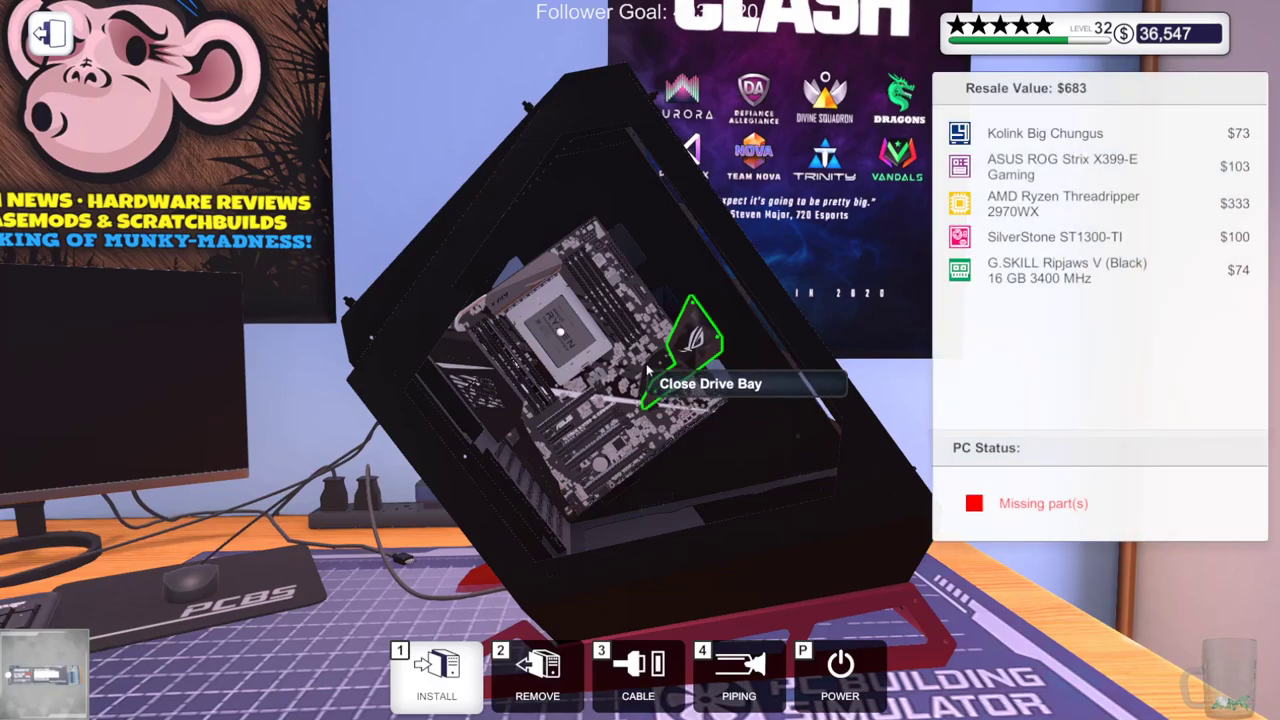
click(683, 404)
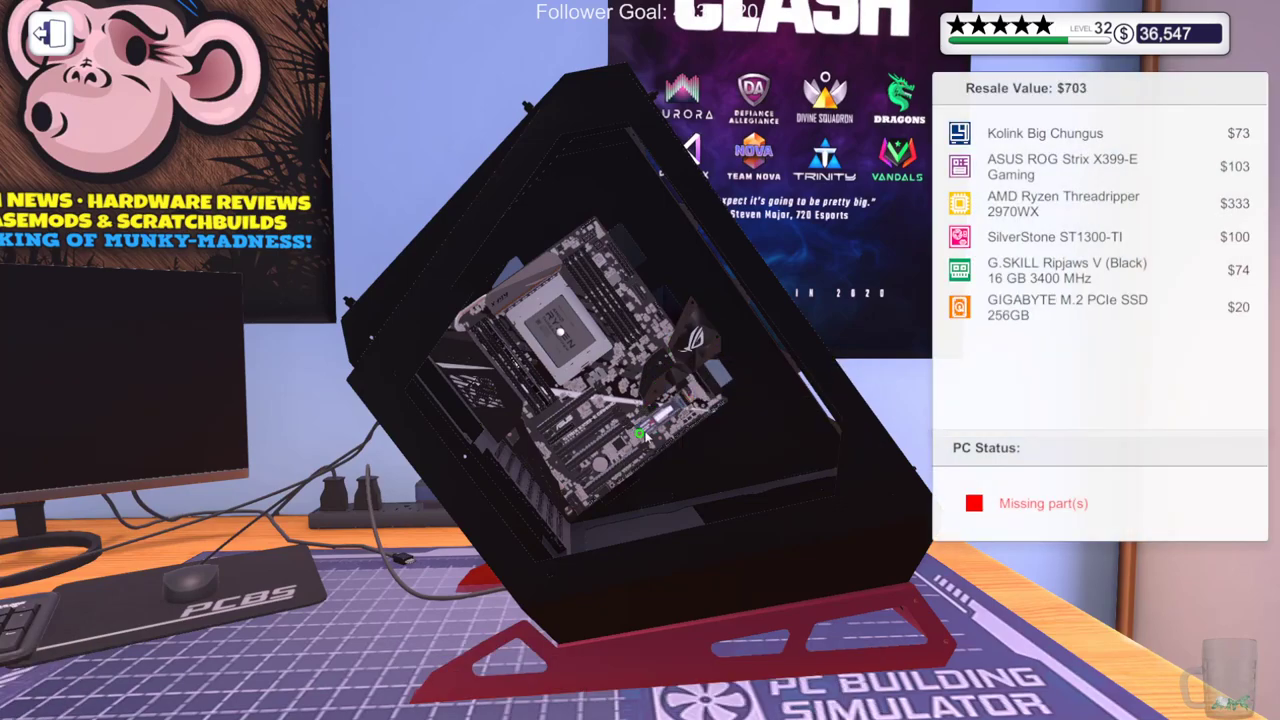
key(2)
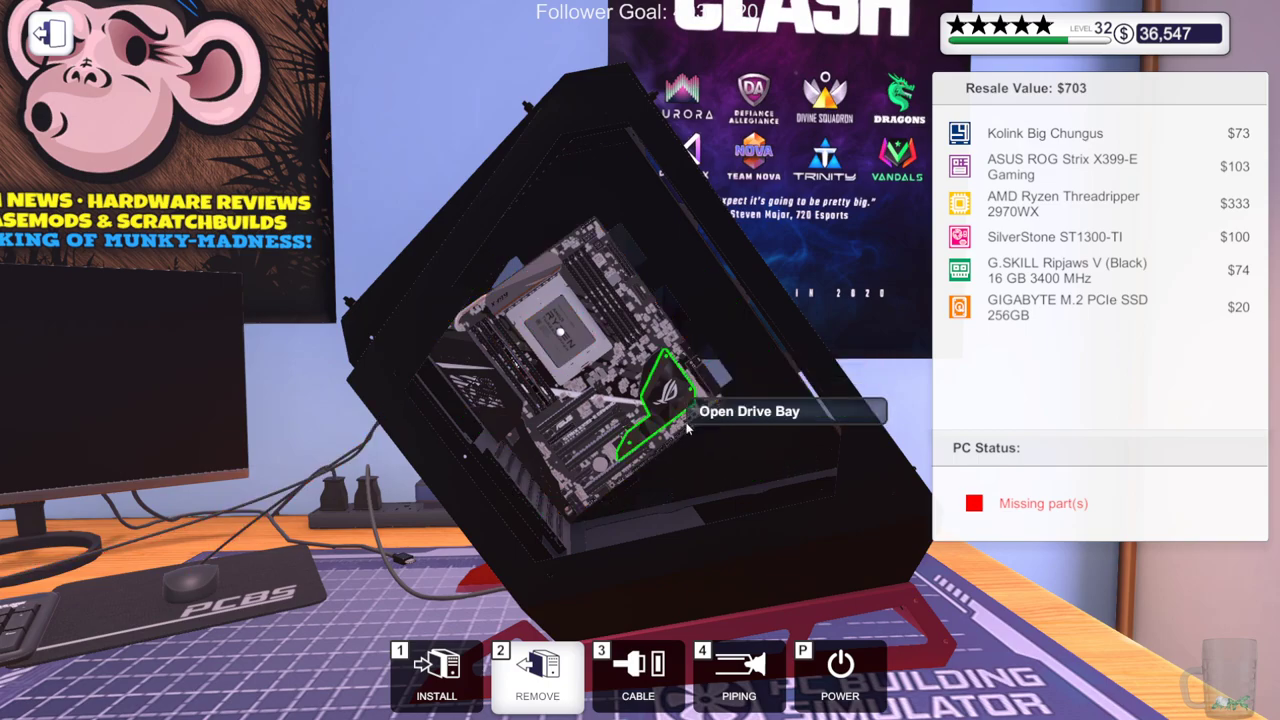
scroll(660, 430, up, 3)
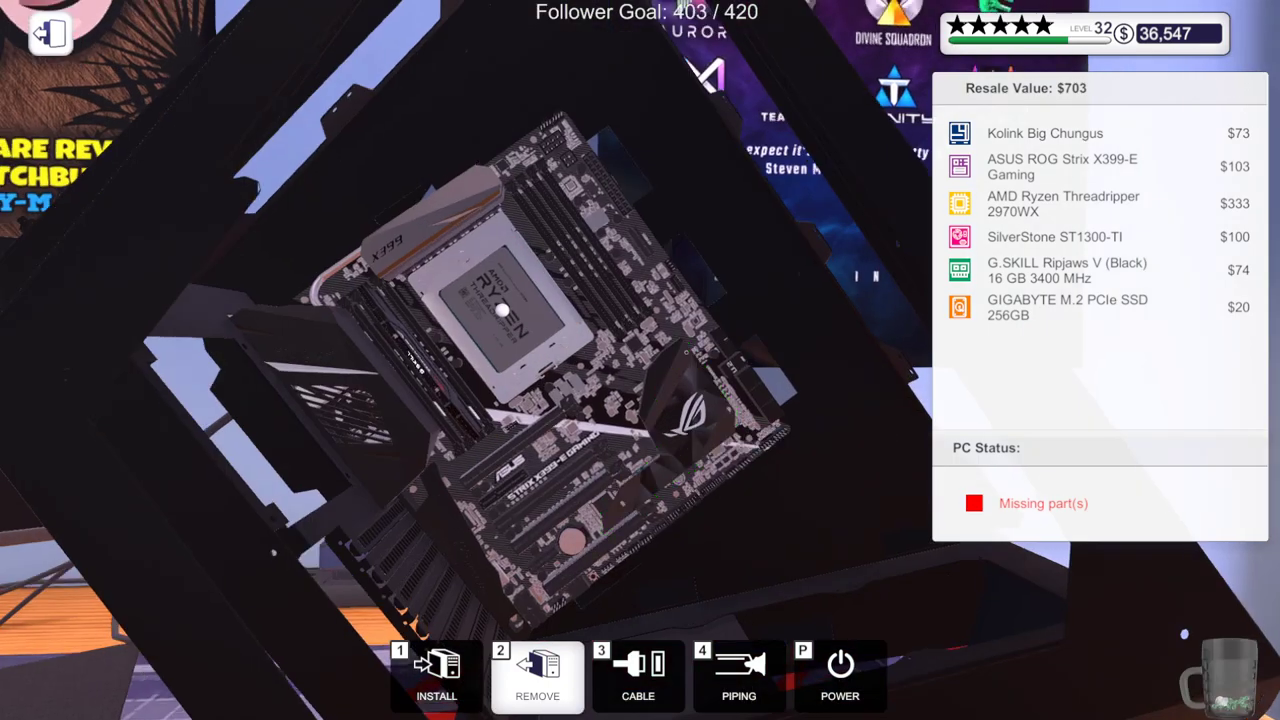
scroll(678, 484, down, 3)
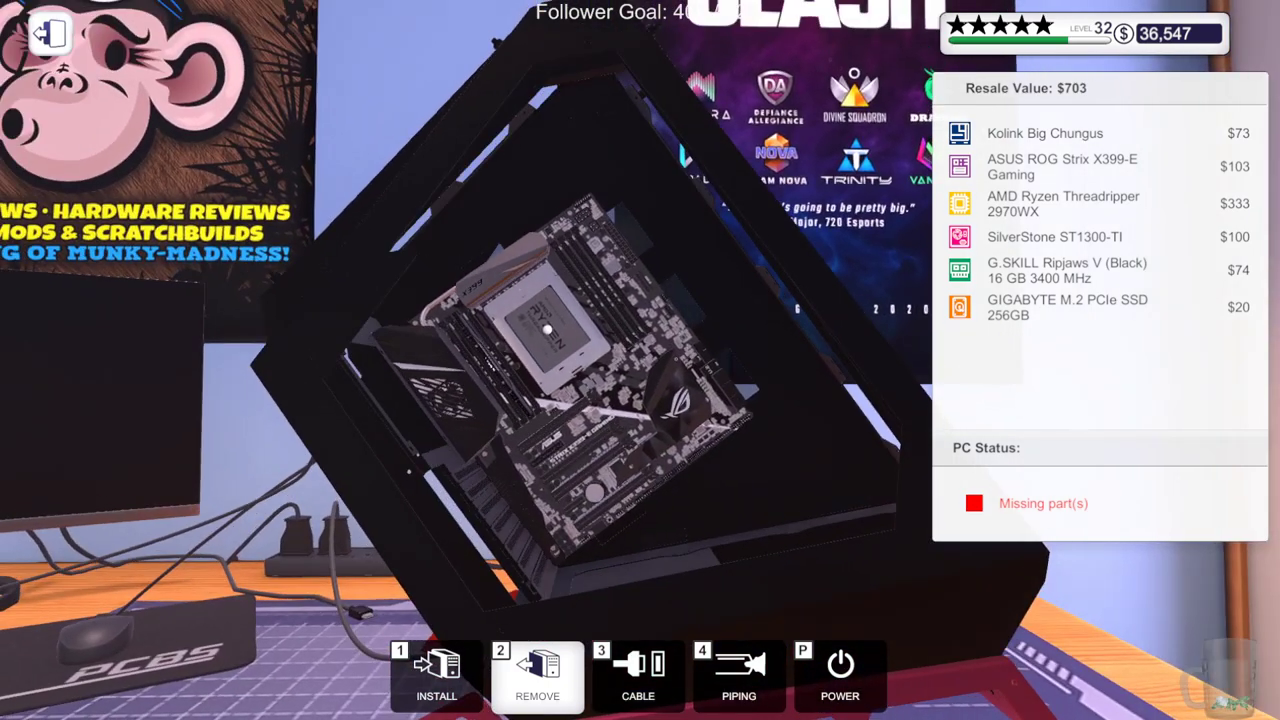
mouse_move(678, 484)
mouse_down()
mouse_move(690, 480)
mouse_move(648, 495)
mouse_up()
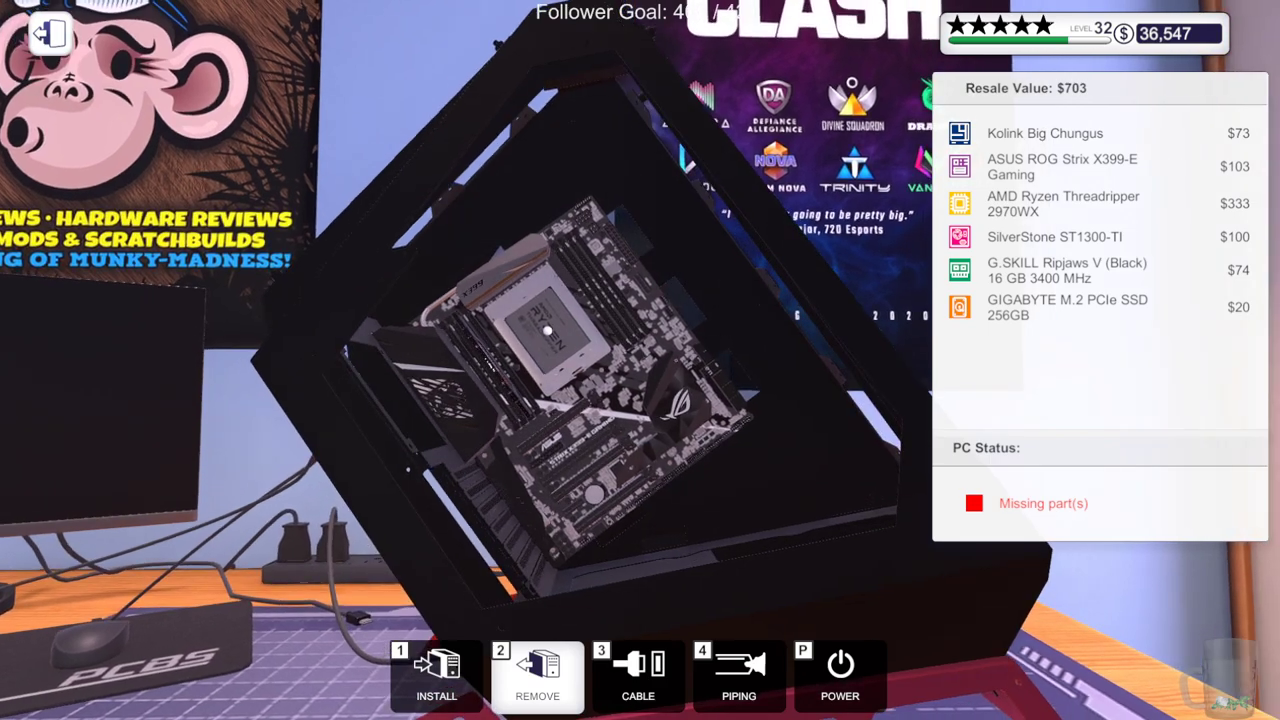
Browse the watercooled GPUs under Custom Water Cooling
key(1)
click(648, 495)
click(924, 165)
click(313, 367)
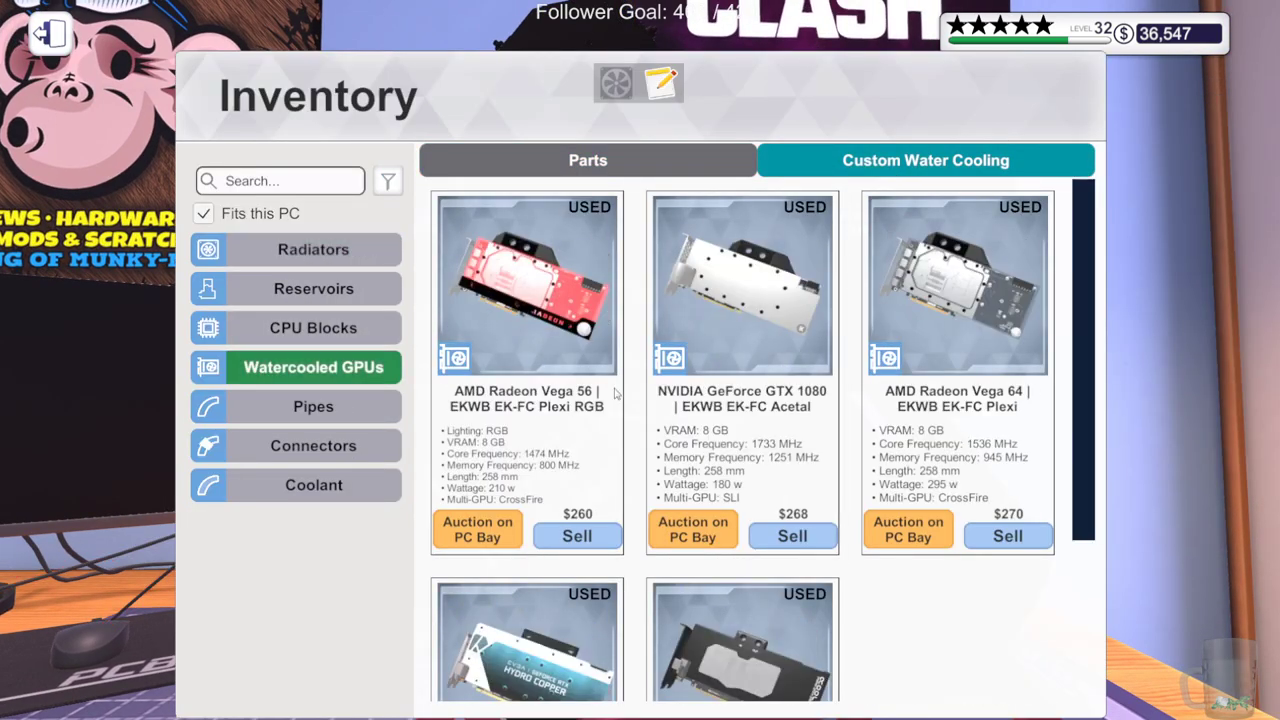
scroll(778, 428, down, 2)
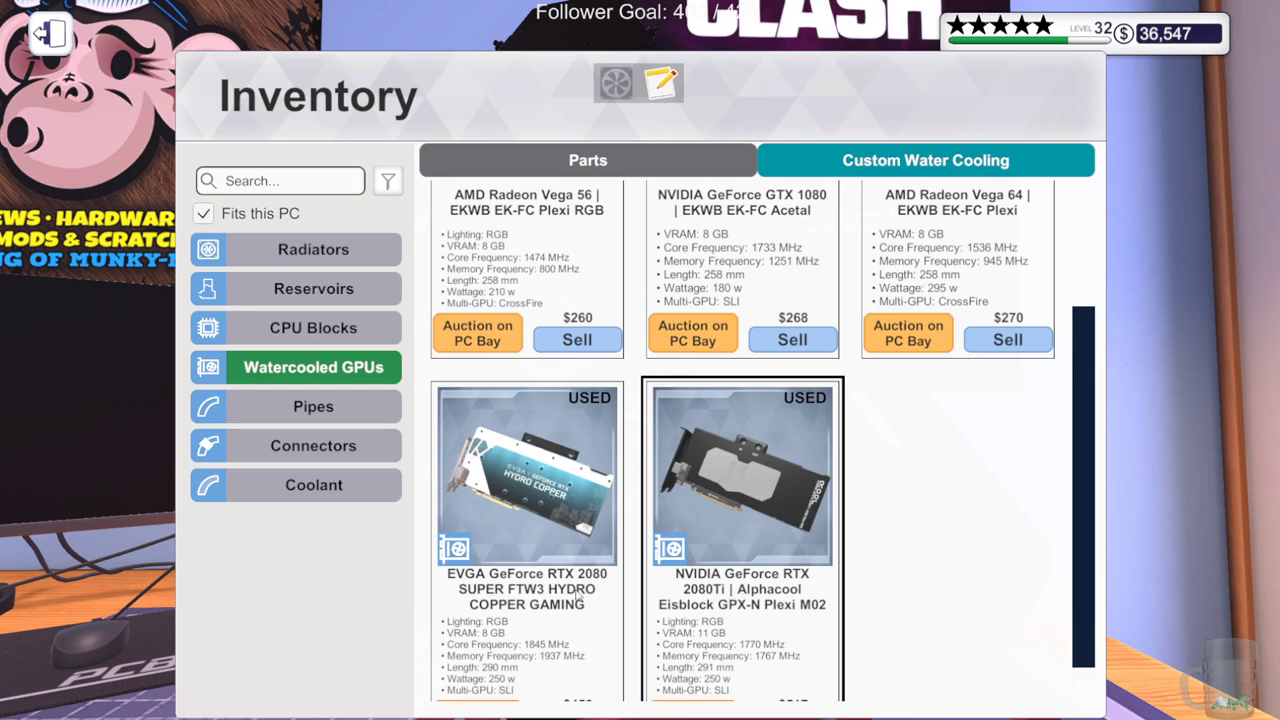
scroll(745, 560, up, 2)
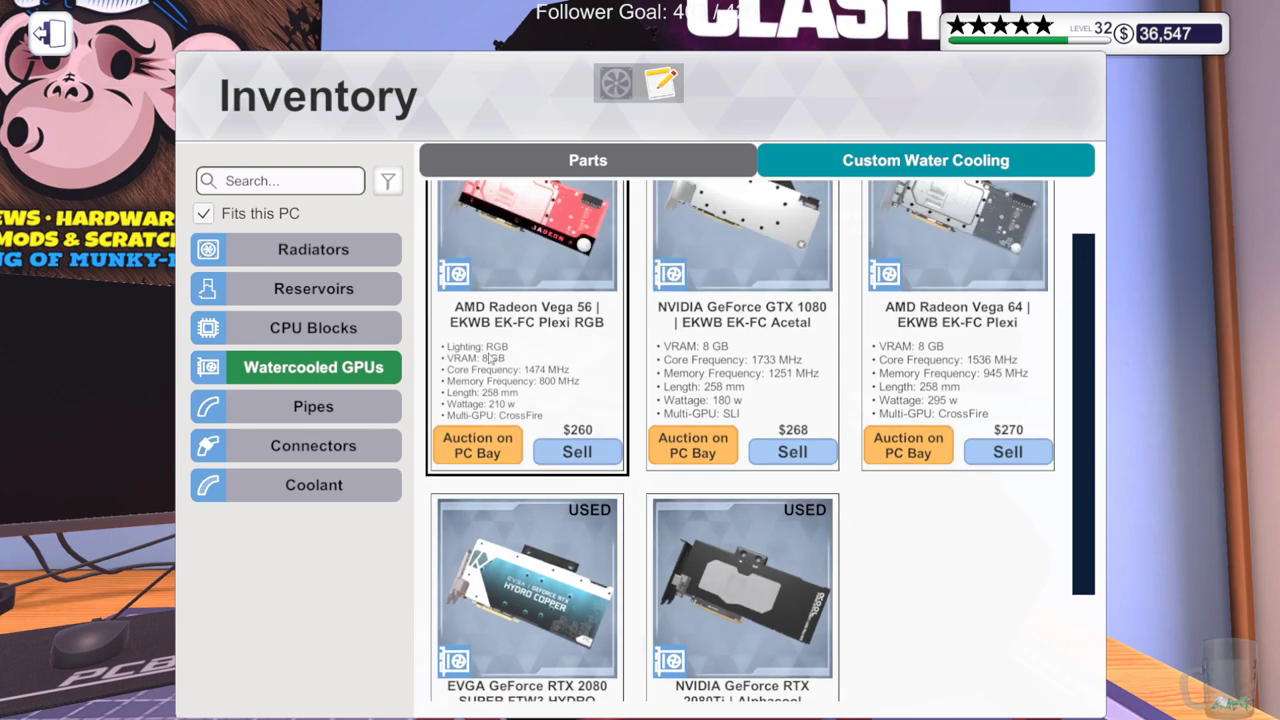
Search the regular graphics card inventory for 2080
click(588, 160)
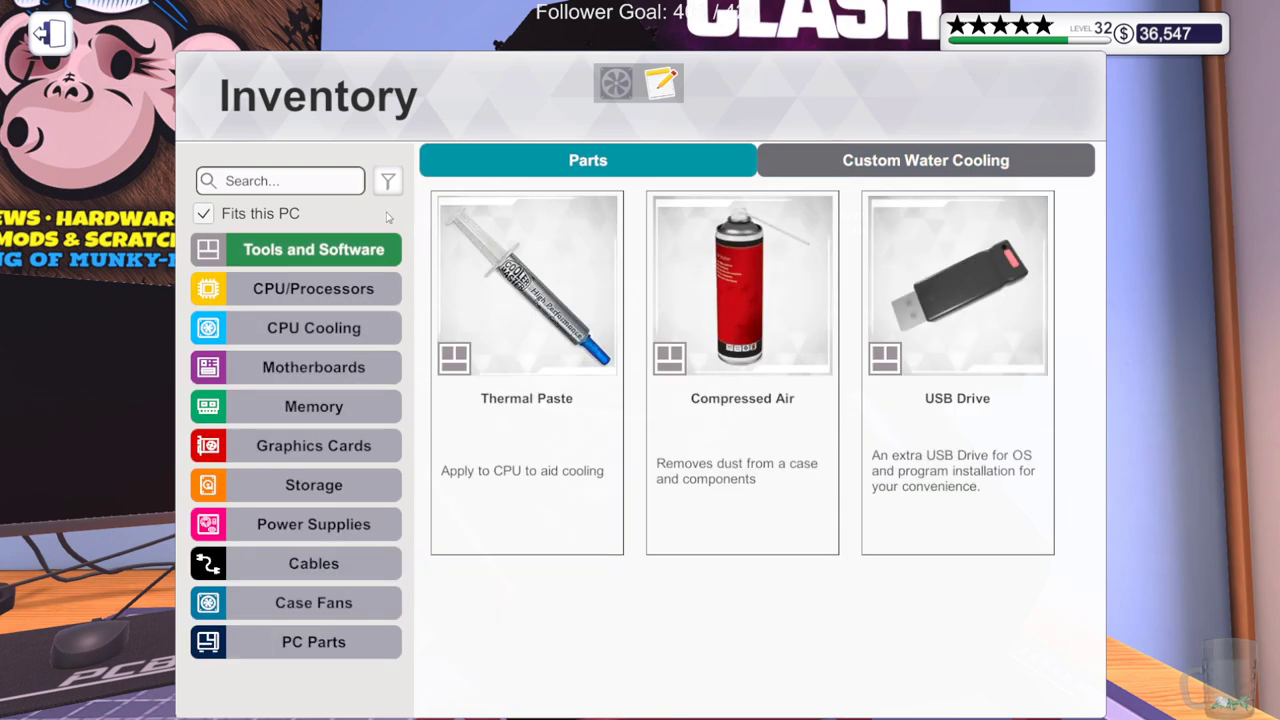
click(375, 448)
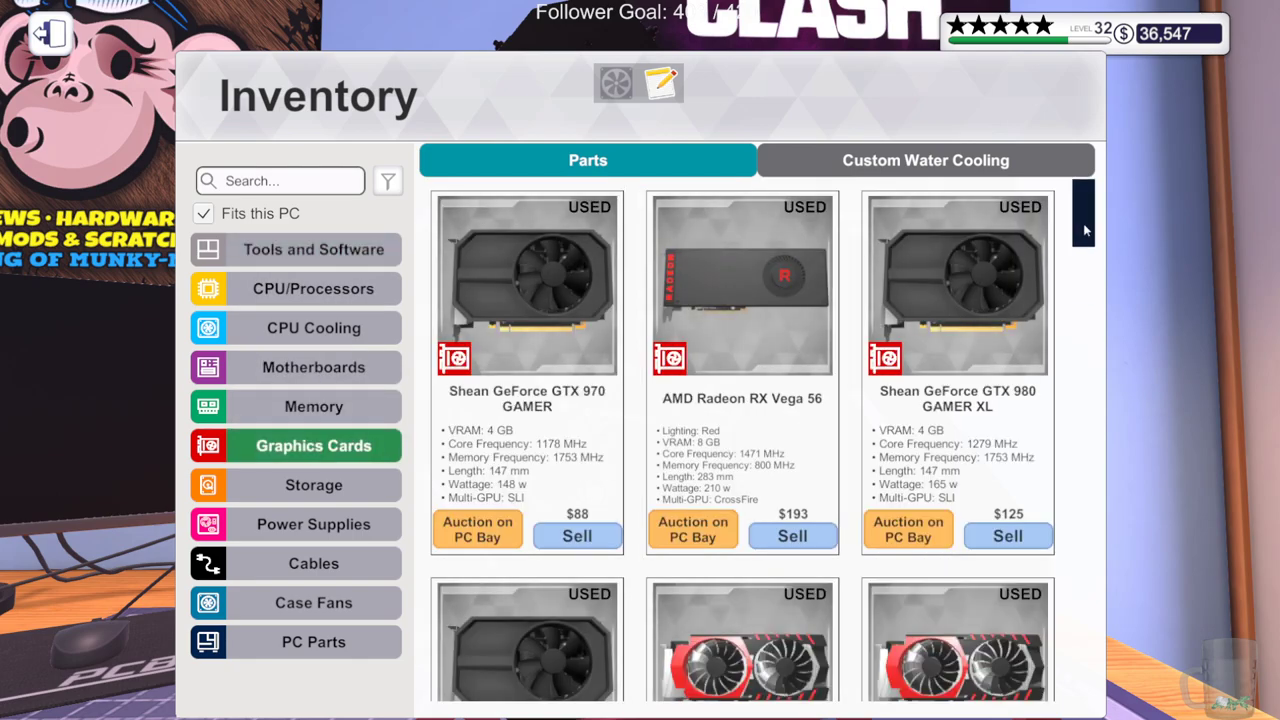
drag(1082, 195, 1088, 344)
click(274, 182)
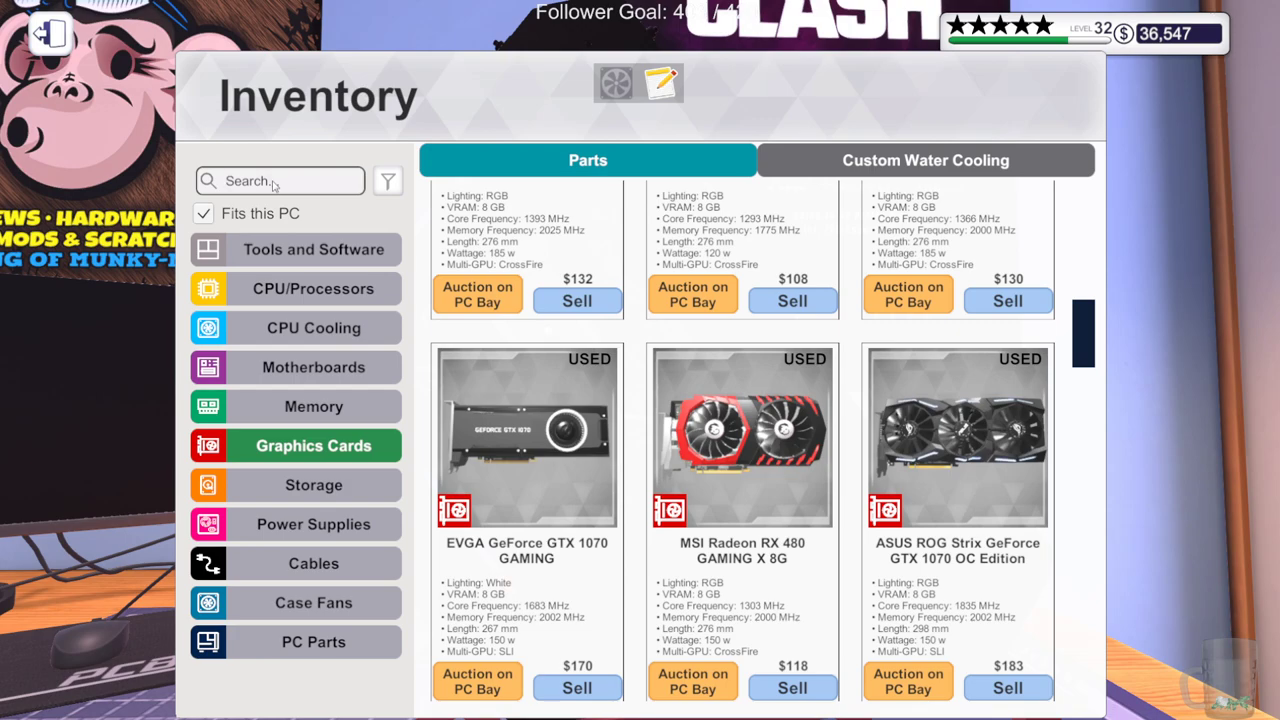
text(2080)
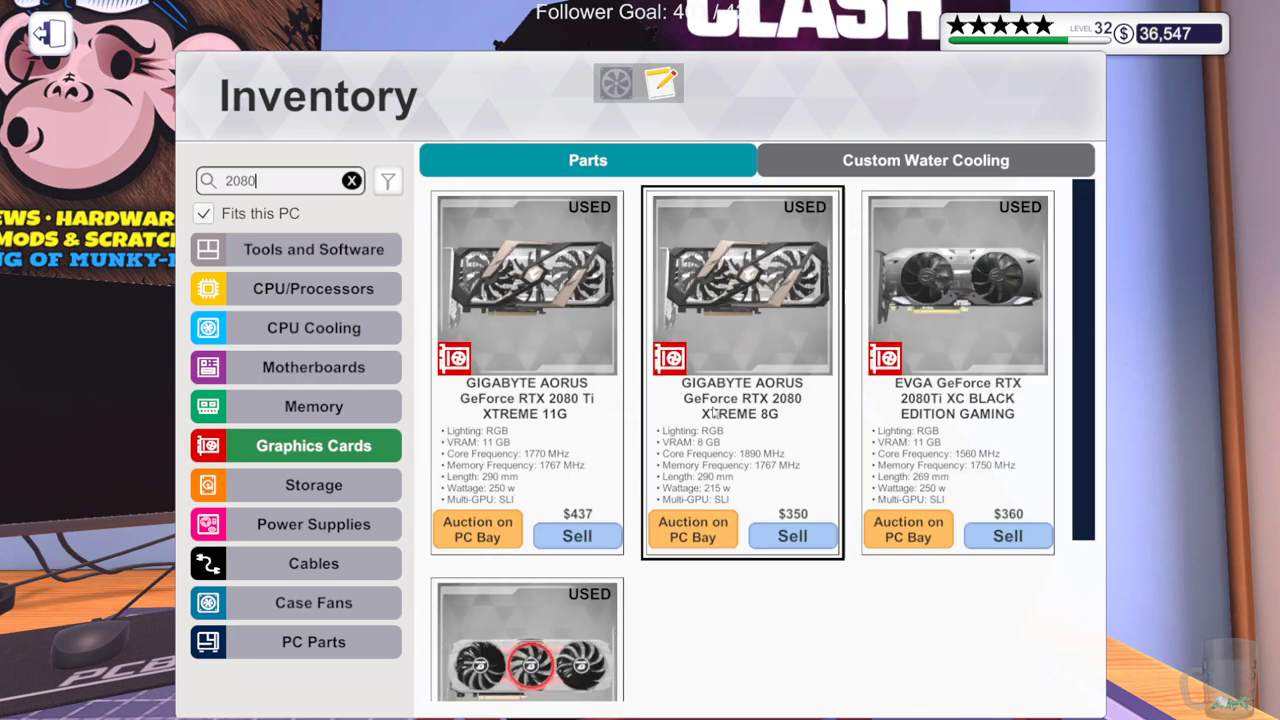
scroll(768, 418, down, 3)
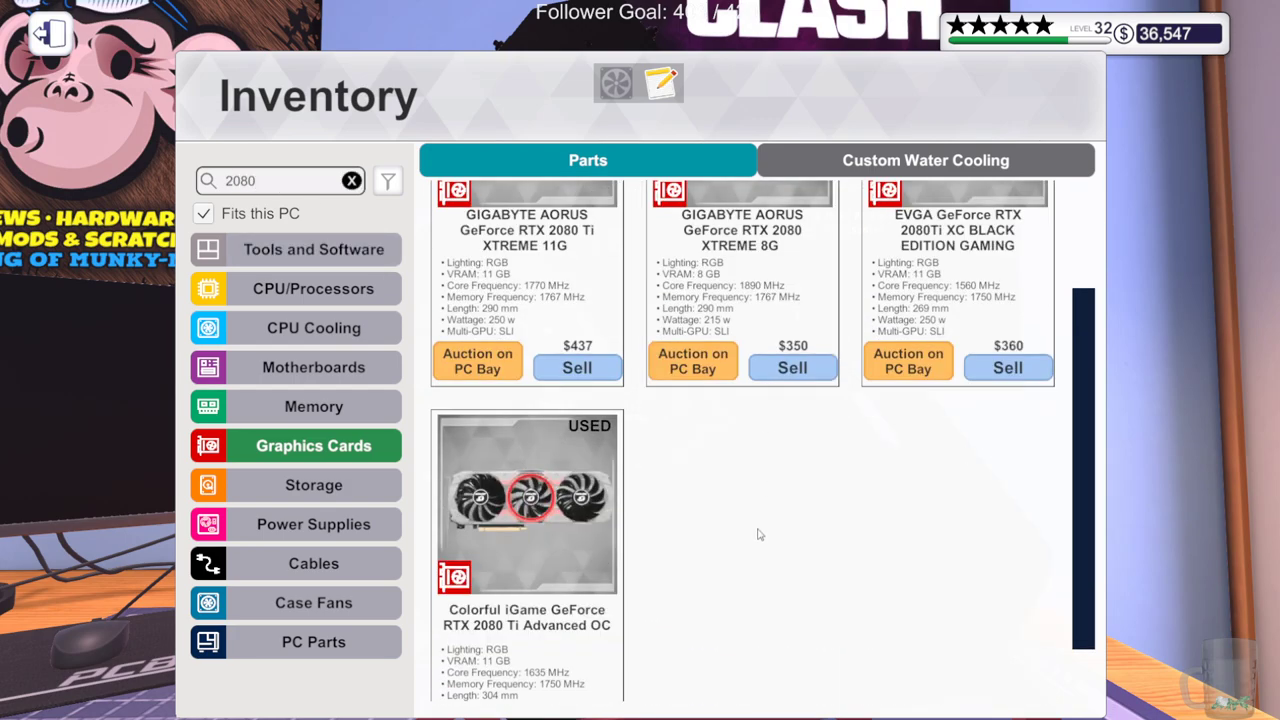
scroll(758, 537, up, 3)
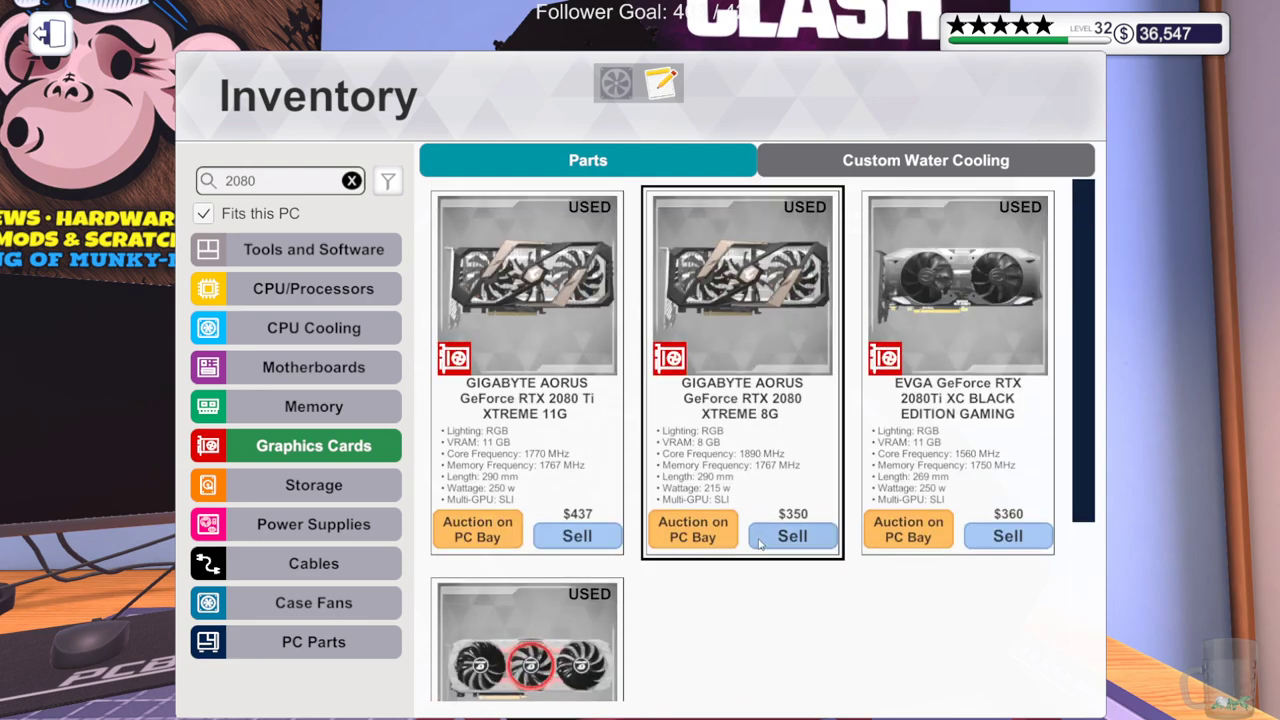
scroll(754, 533, down, 3)
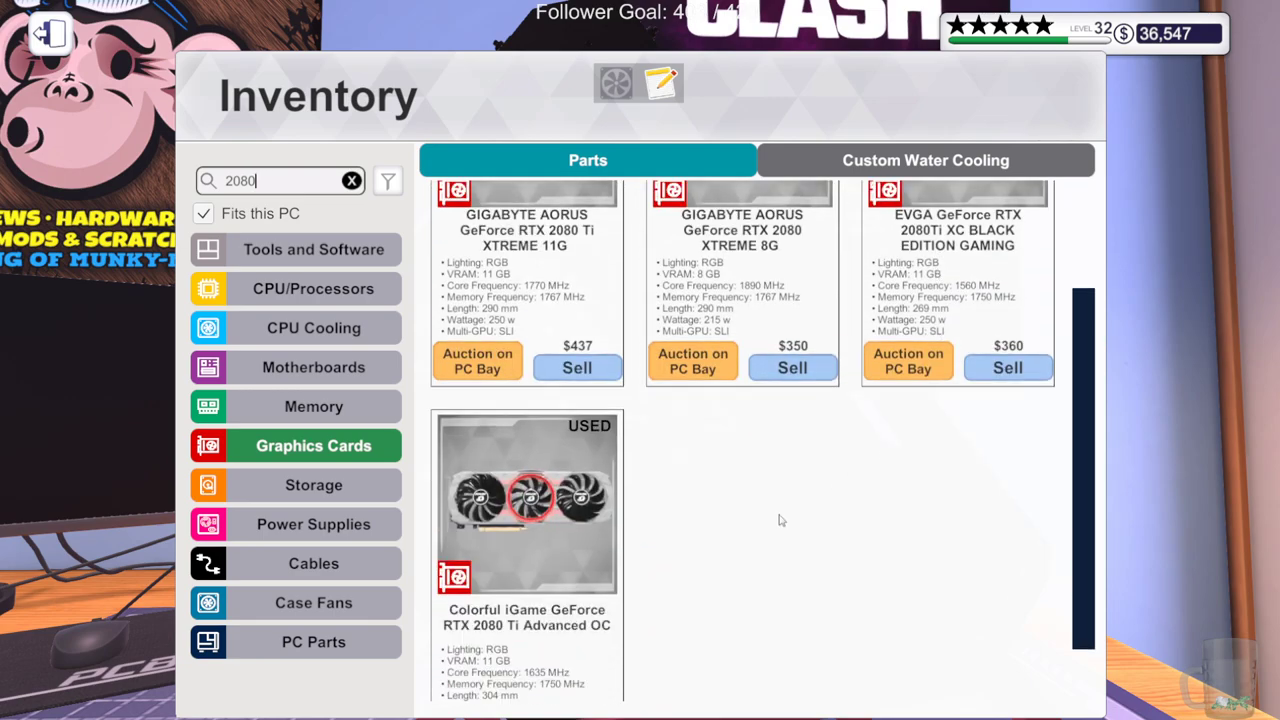
scroll(907, 575, down, 2)
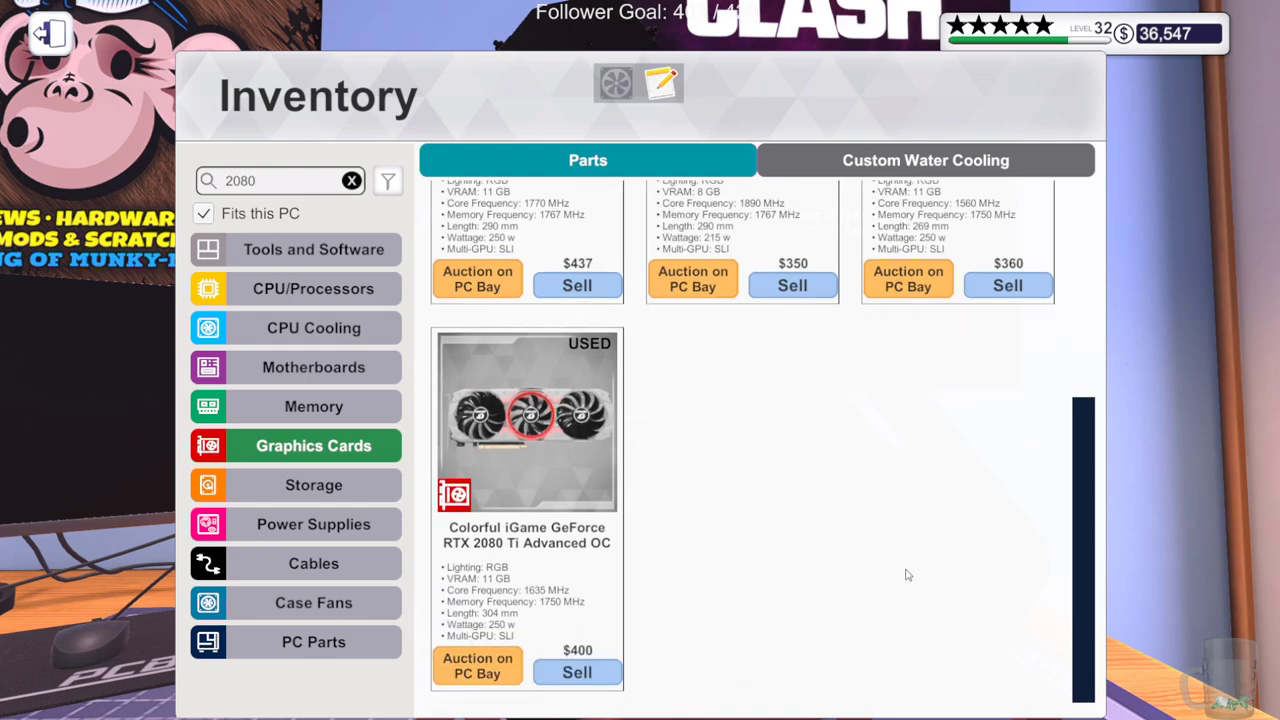
scroll(907, 575, up, 4)
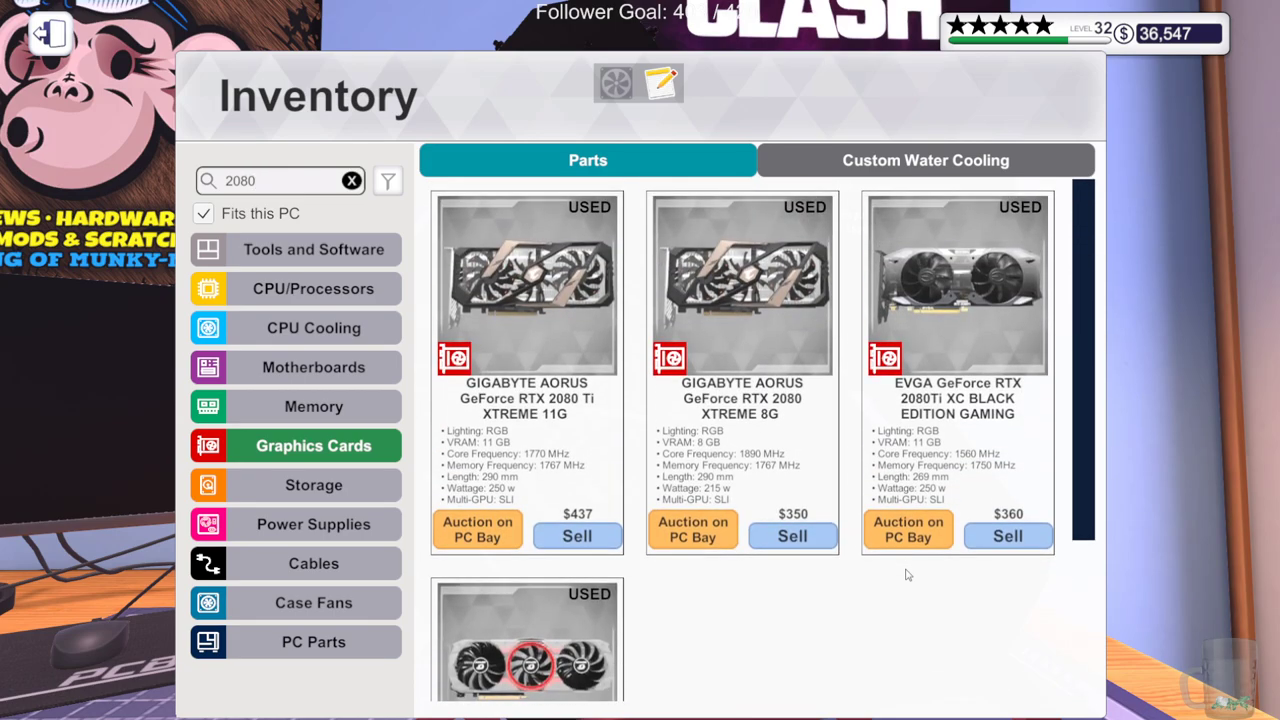
scroll(903, 576, down, 3)
scroll(903, 576, down, 2)
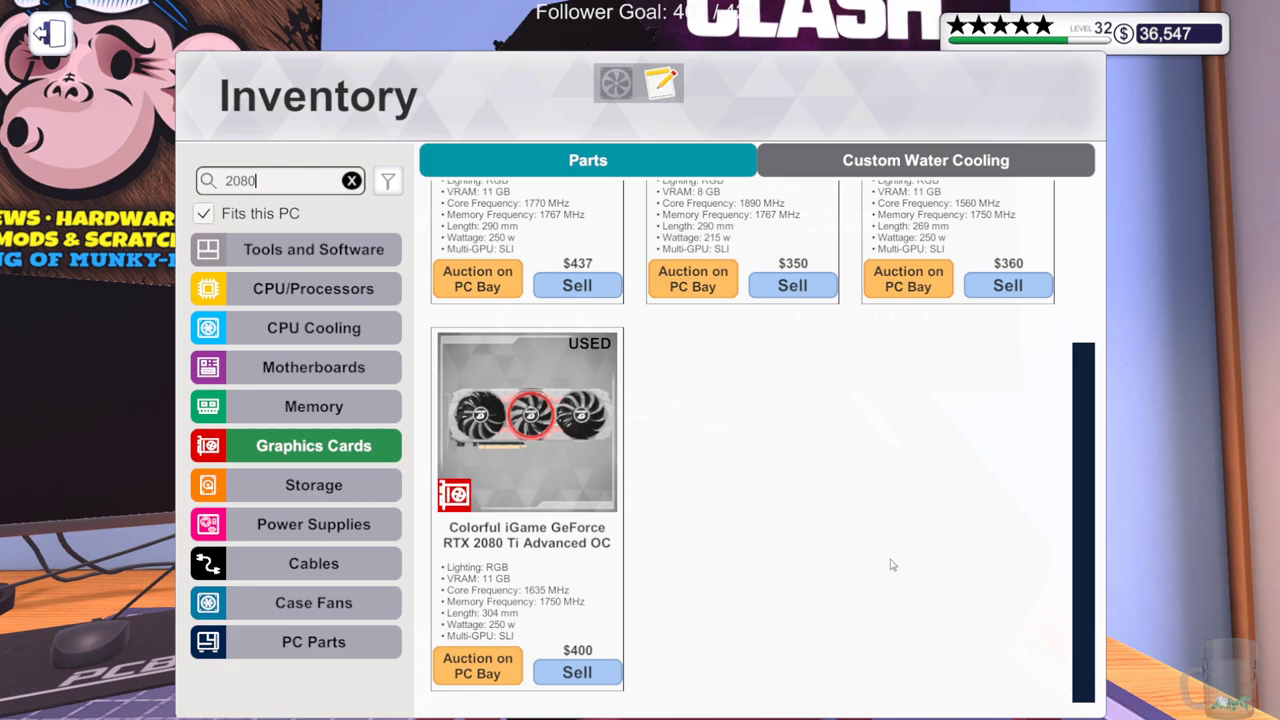
scroll(814, 537, up, 3)
scroll(817, 536, up, 2)
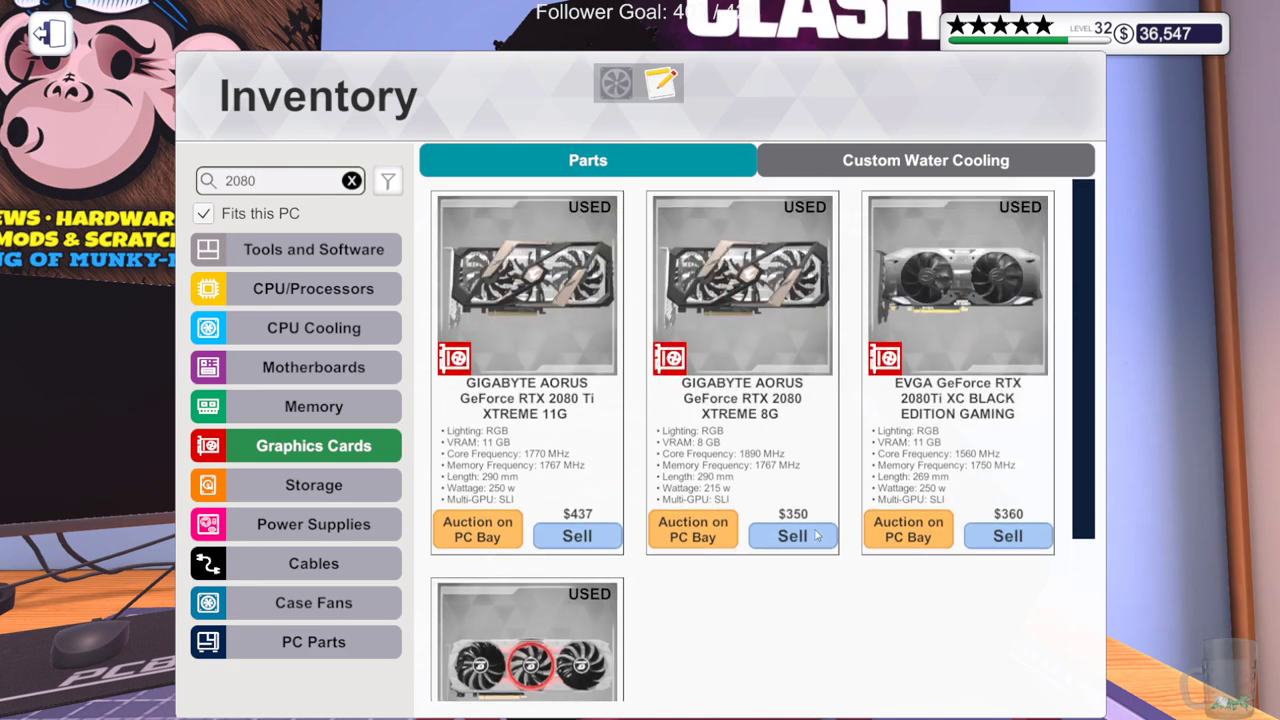